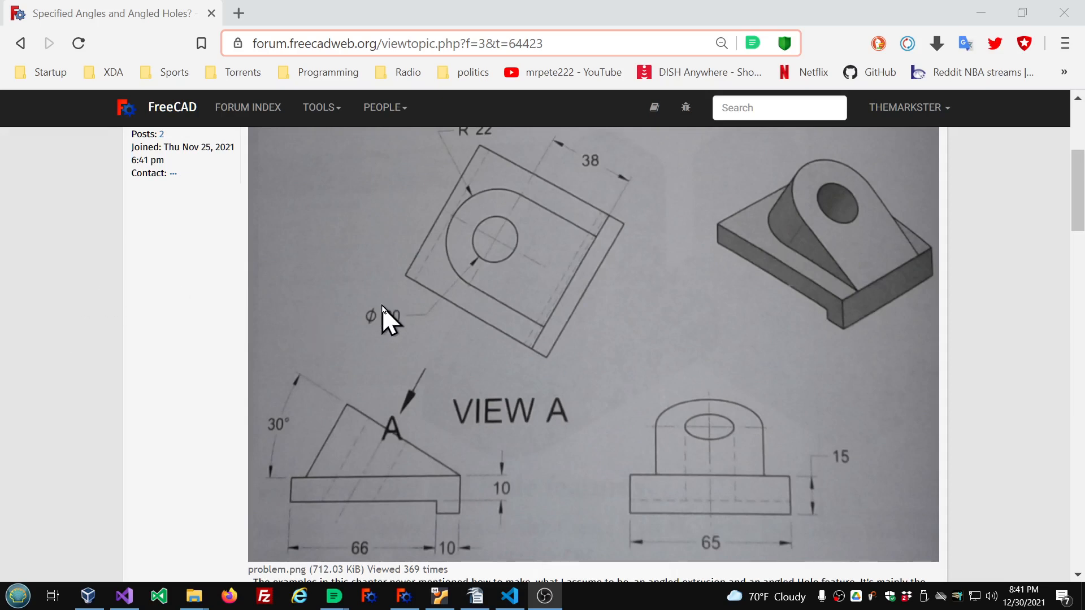
- Examine the forum post about angled holes, including its exercise drawing and problem description
scroll(382, 306, up, 3)
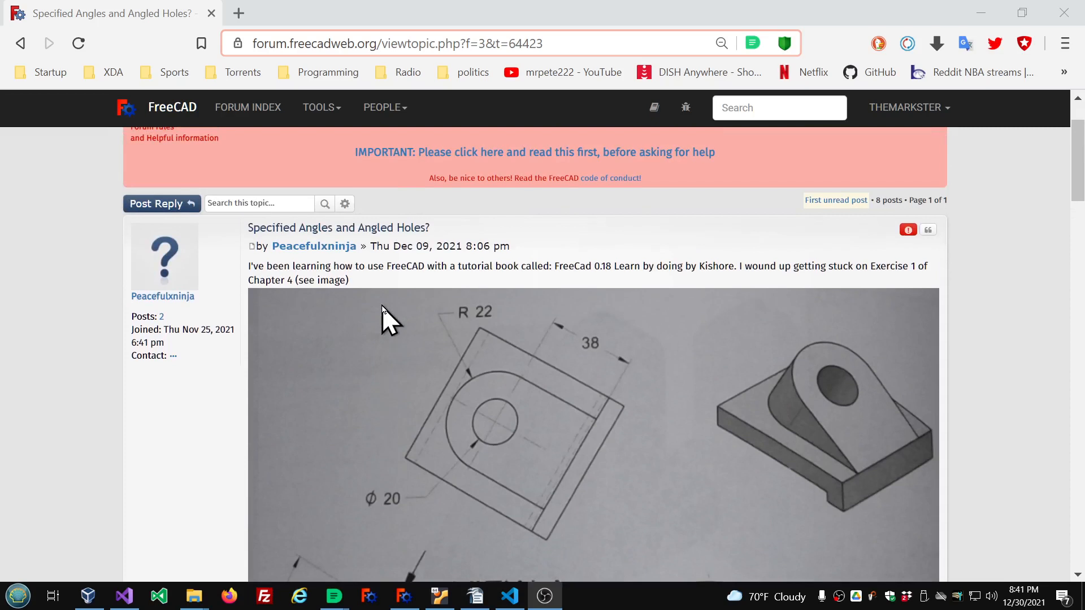
scroll(383, 306, down, 3)
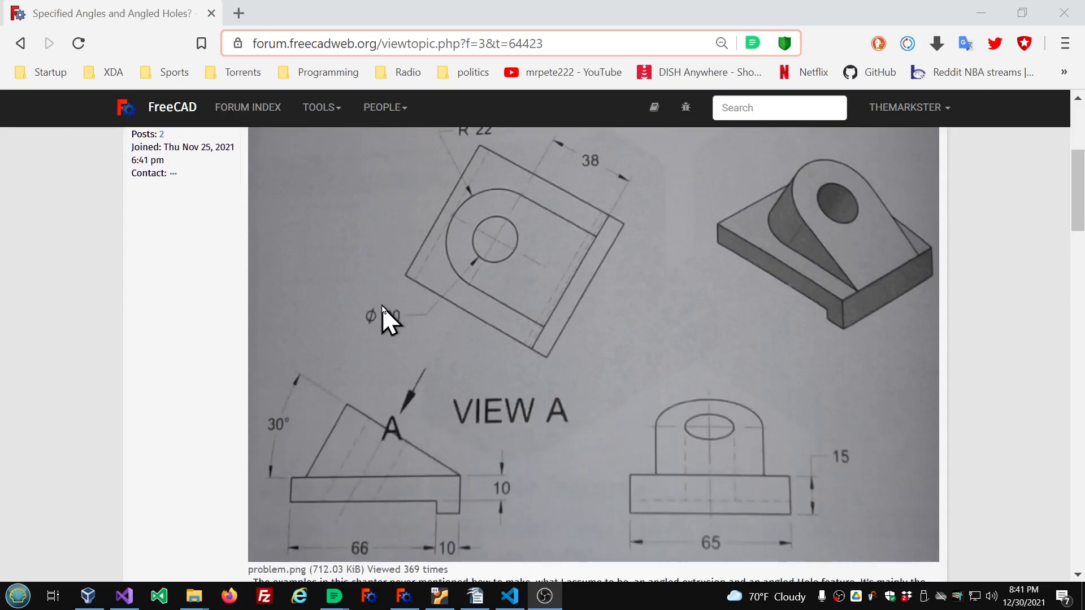
scroll(382, 306, down, 2)
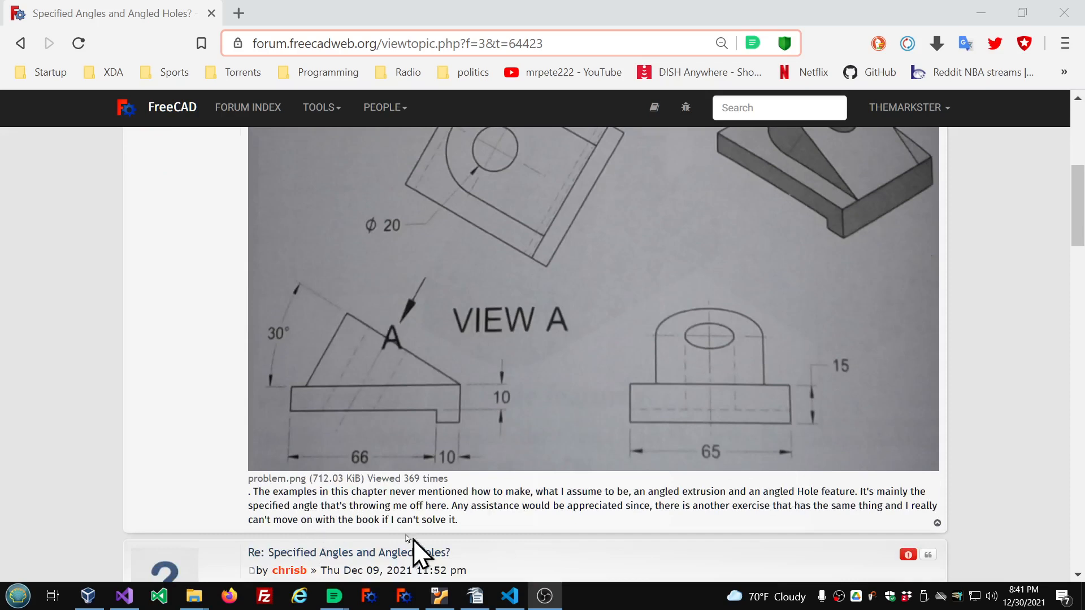
scroll(395, 516, up, 3)
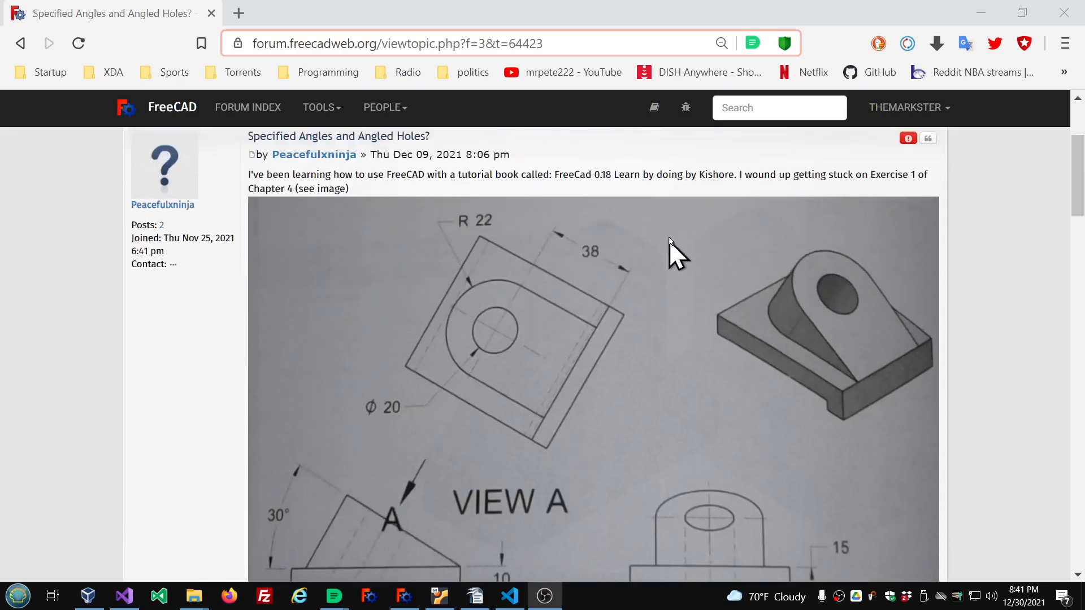
double_click(717, 176)
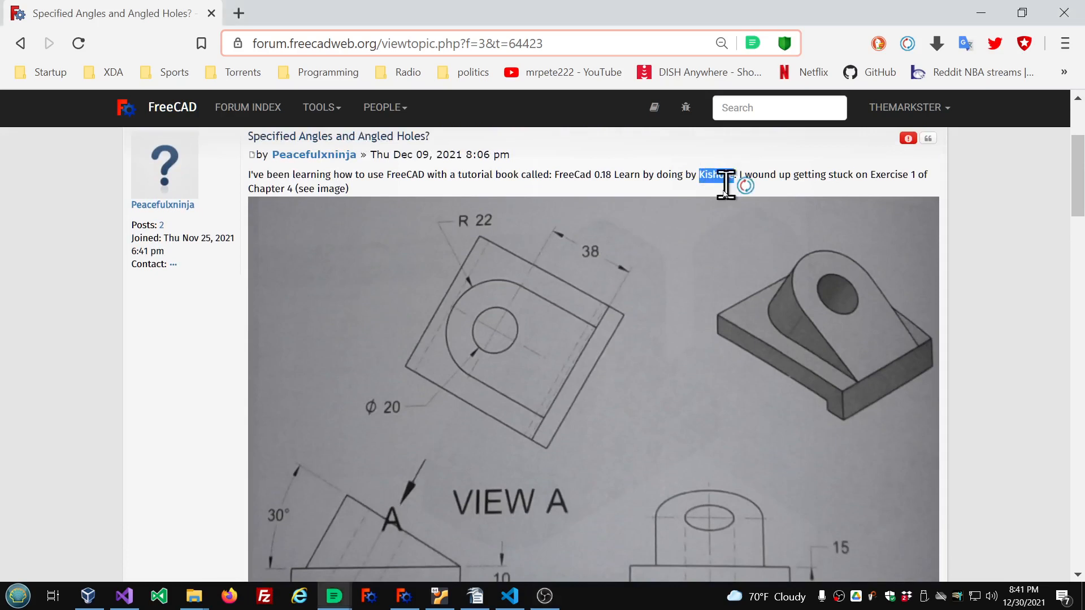
click(224, 265)
scroll(299, 232, down, 2)
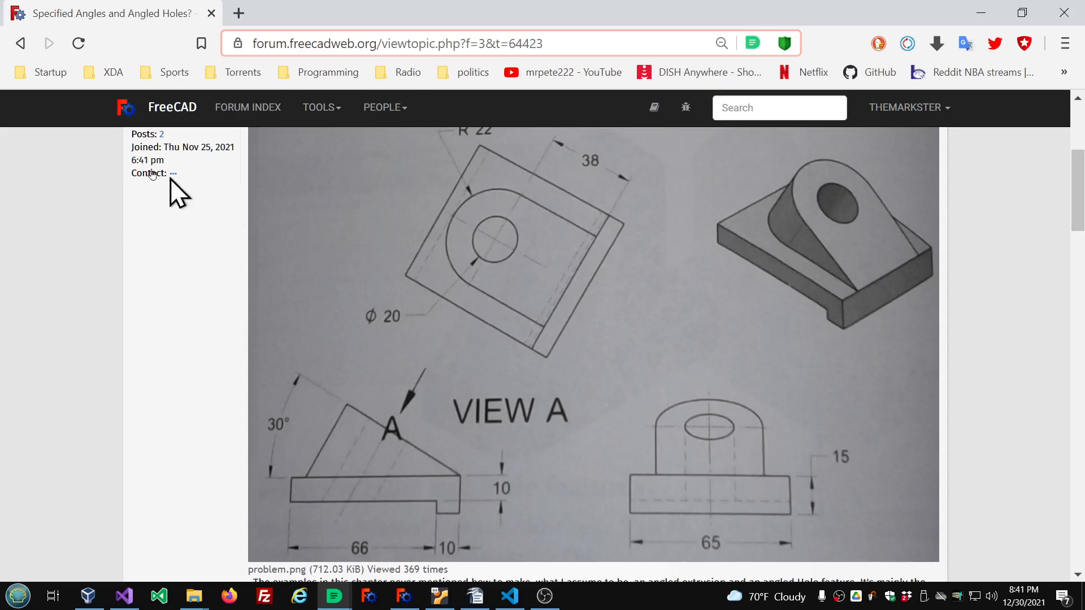
- Switch to FreeCAD and check the installed version and revision details
click(404, 597)
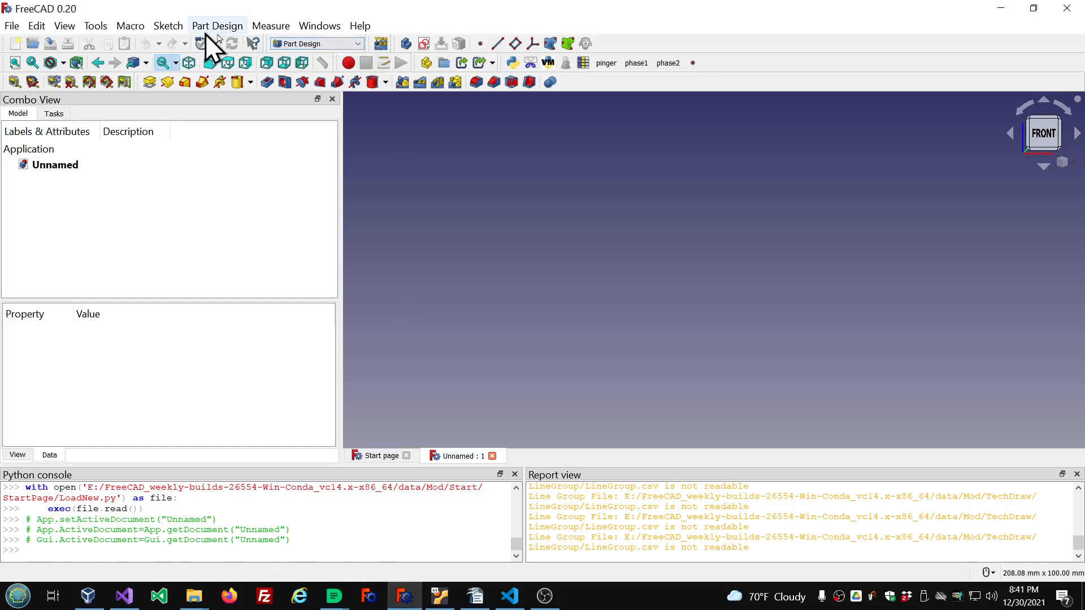
click(360, 26)
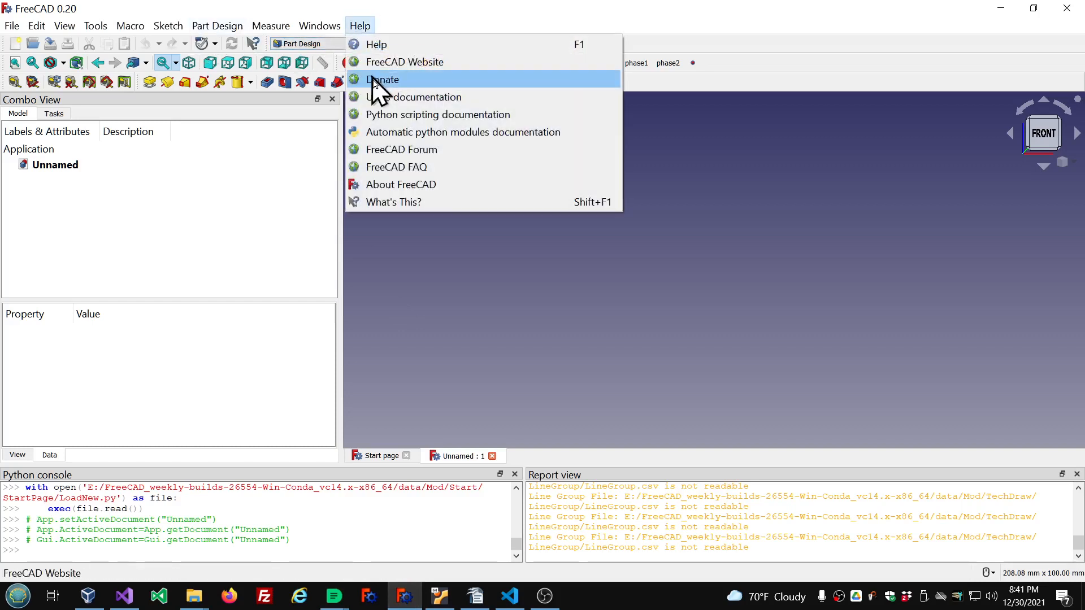
click(384, 181)
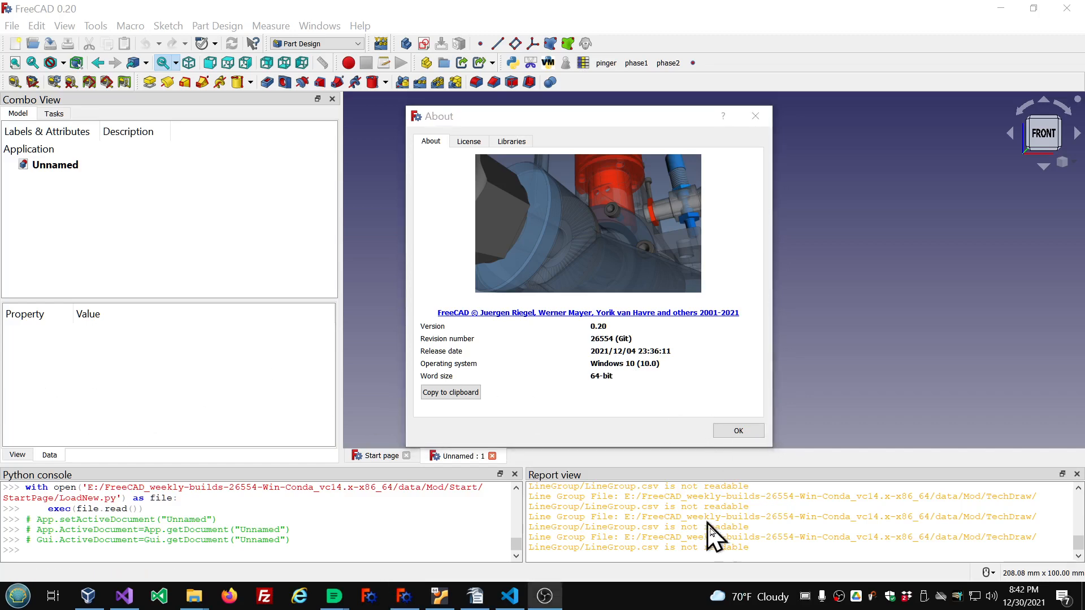
click(806, 596)
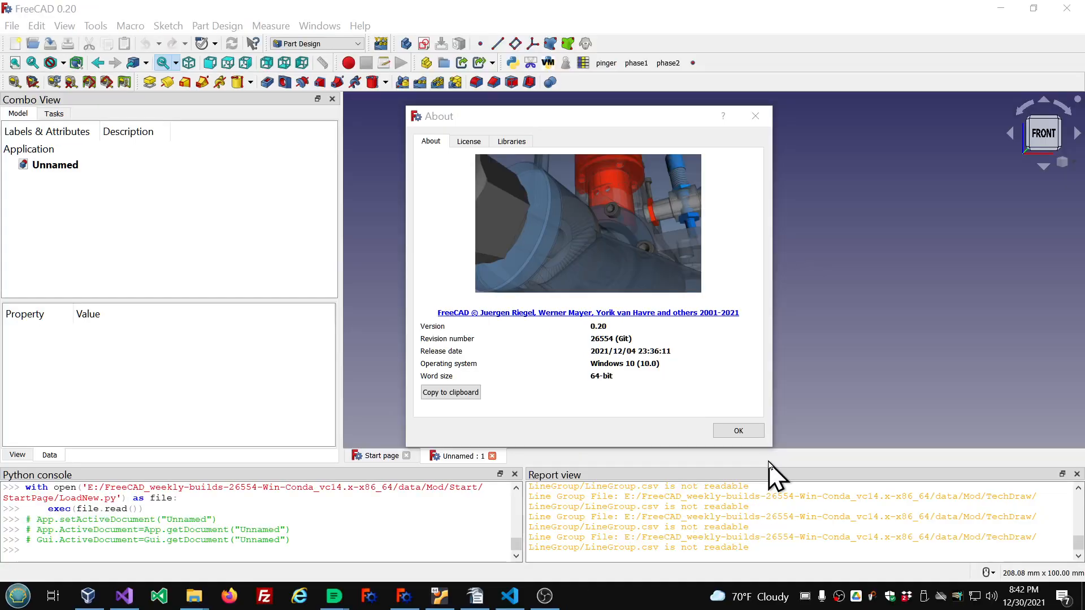
click(924, 538)
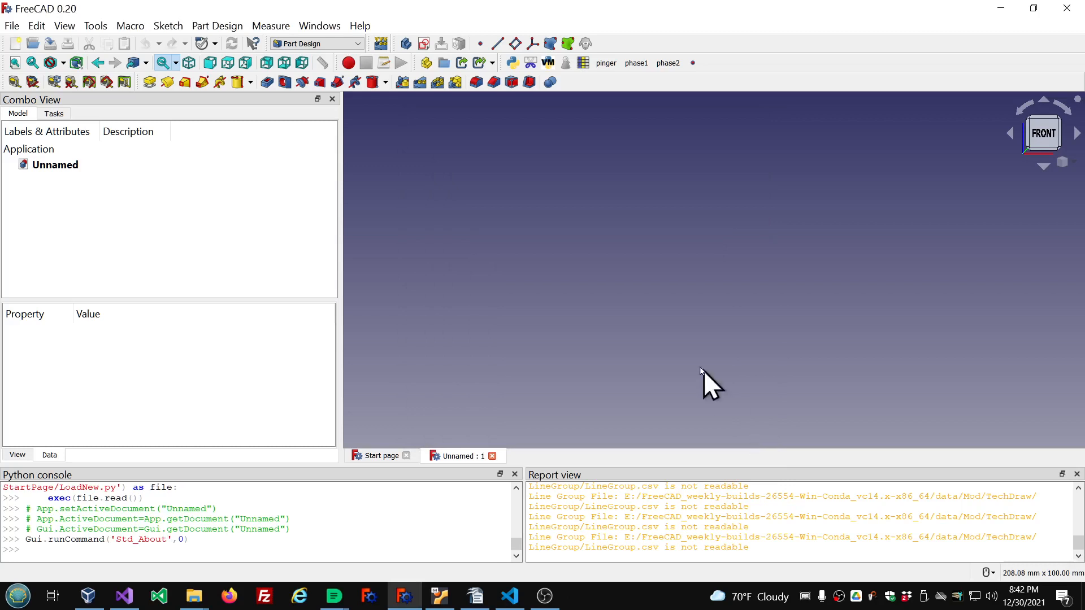
- Clear all messages from the report view
right_click(598, 544)
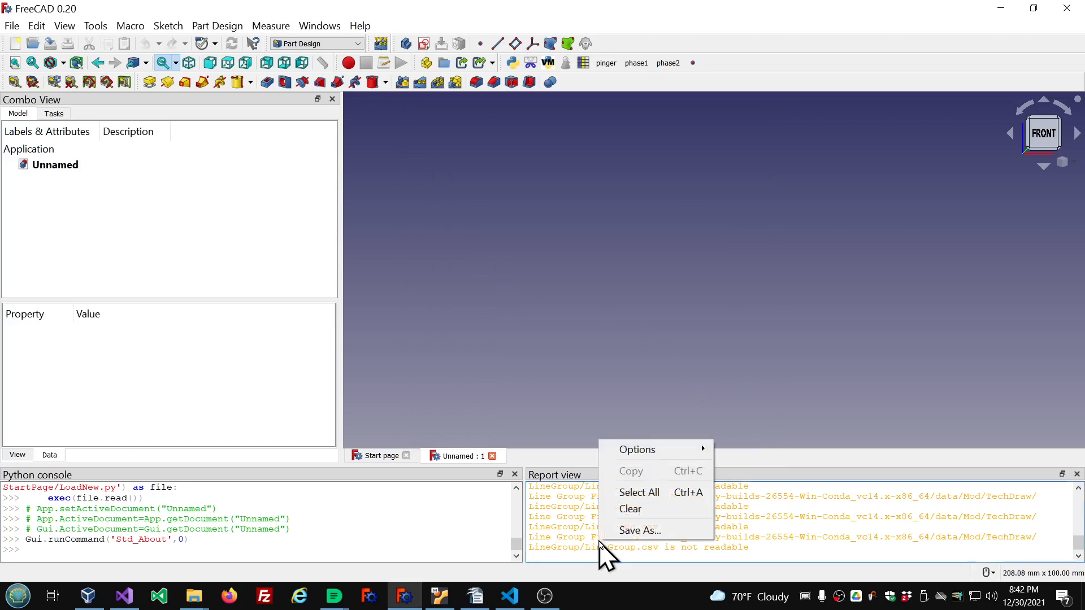
click(634, 512)
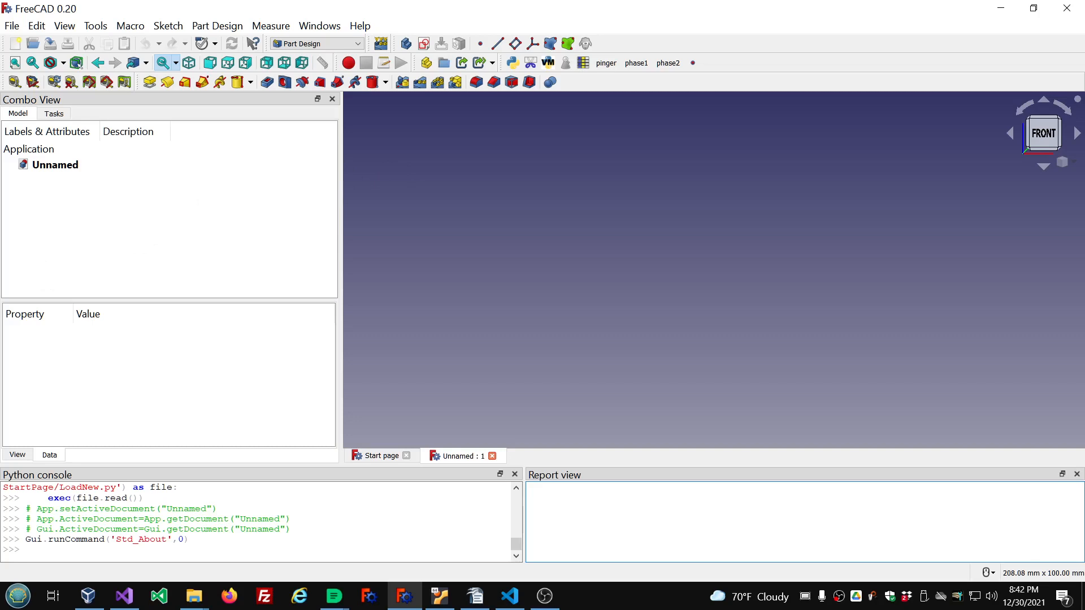
- Switch back to the forum thread and study the drawing's views, its dimensions and the modelling approach suggested in the first reply
click(334, 603)
click(541, 564)
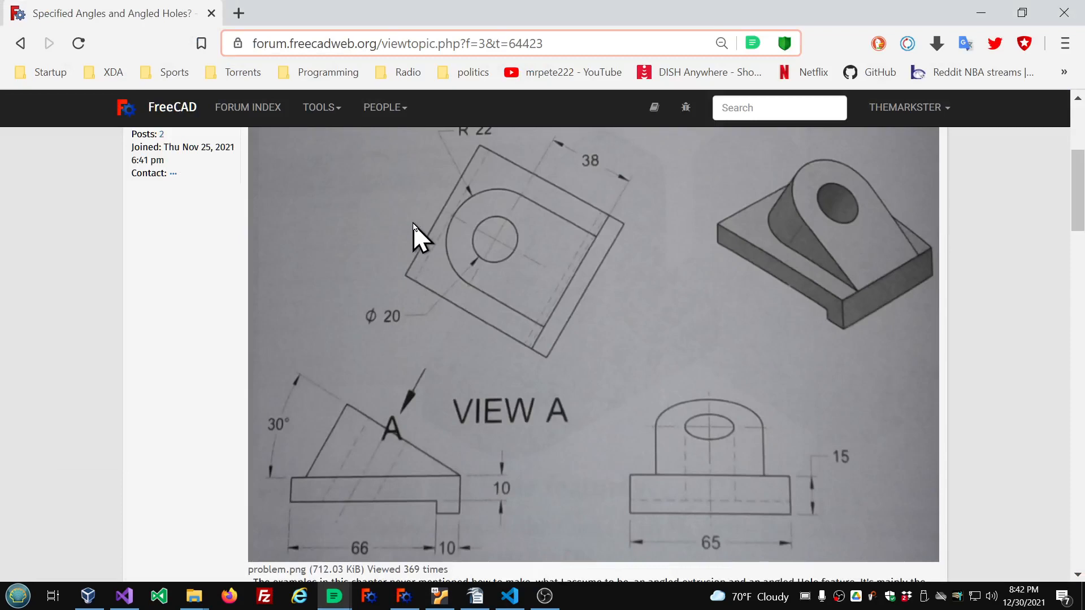
scroll(338, 263, down, 3)
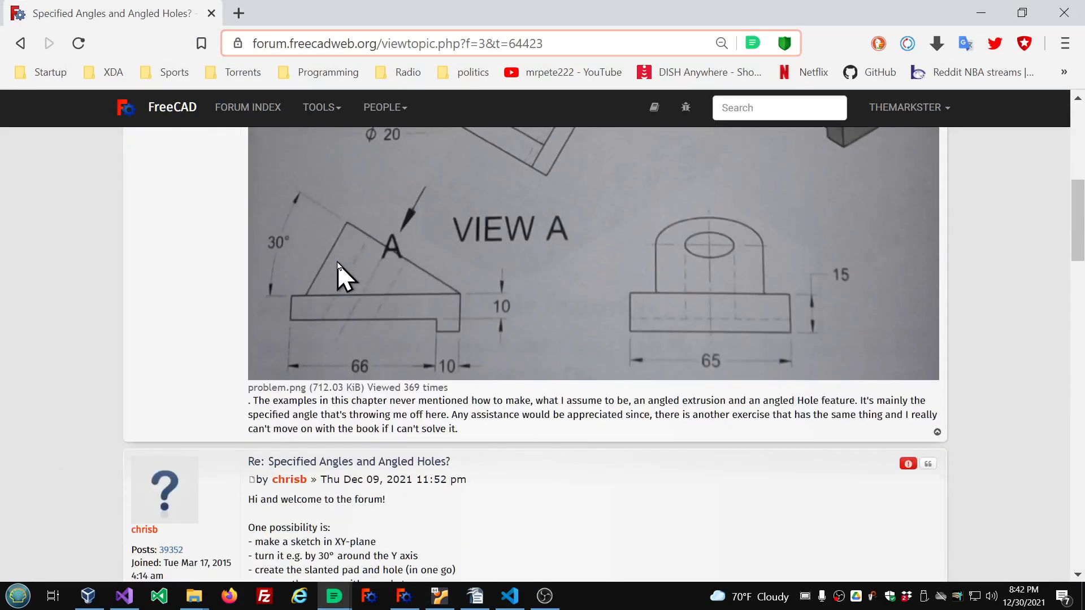
scroll(338, 263, up, 2)
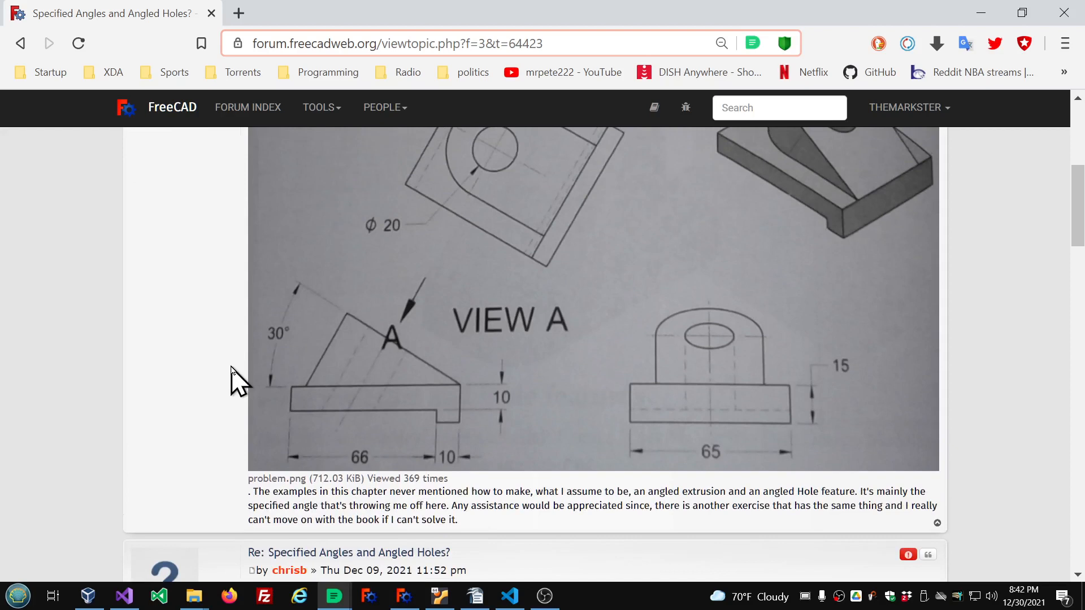
scroll(508, 350, down, 2)
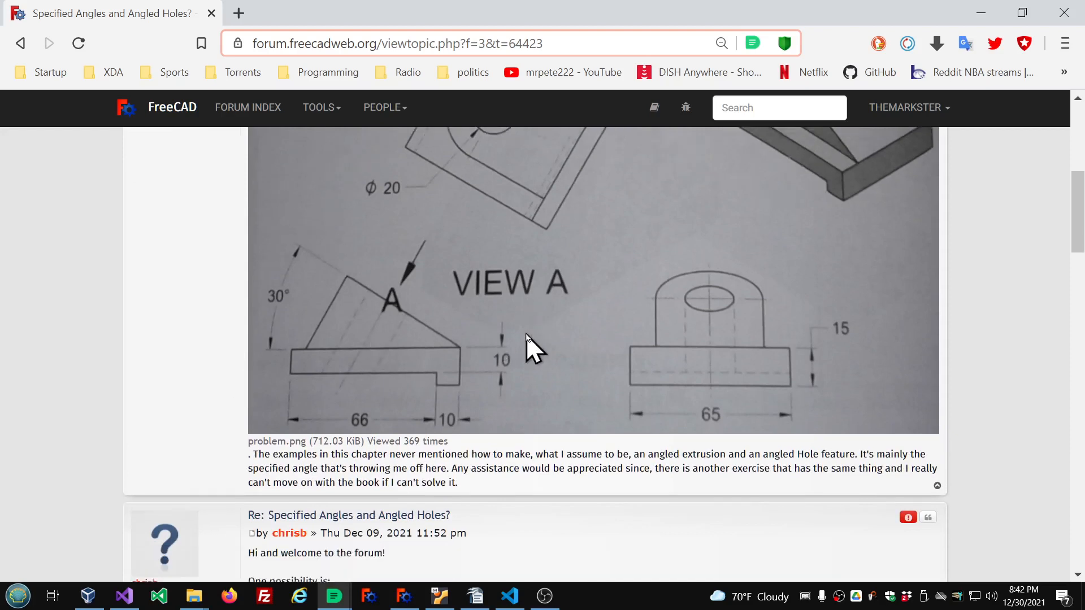
scroll(520, 328, up, 4)
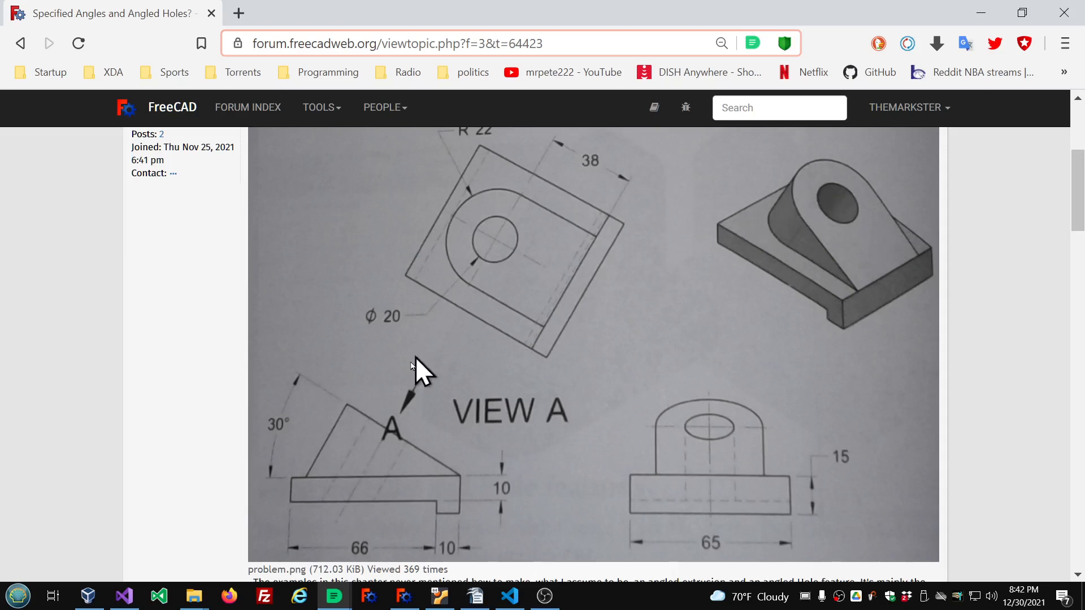
scroll(263, 365, down, 2)
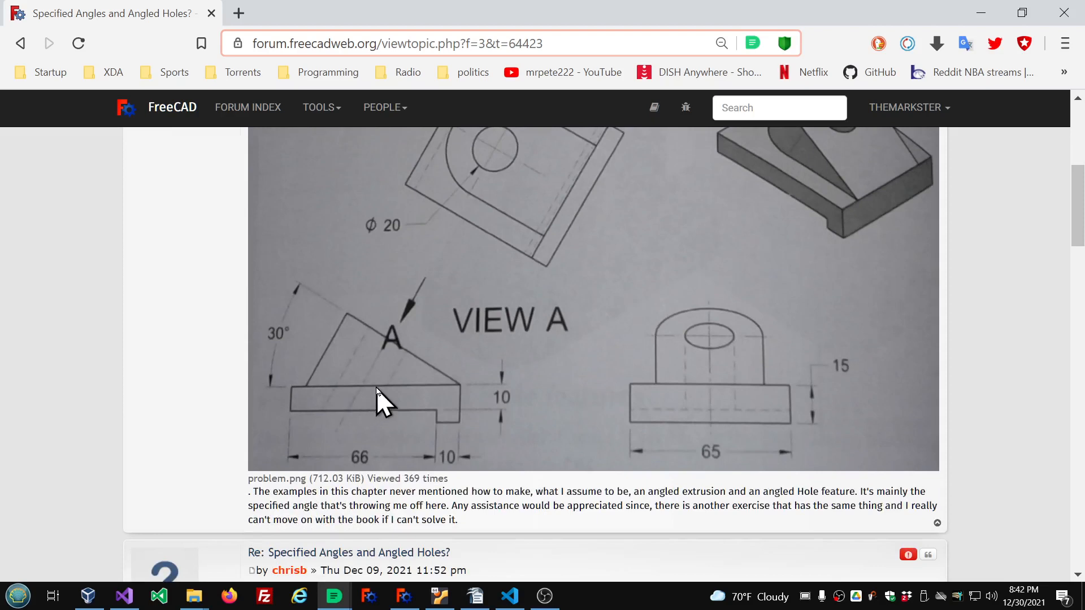
scroll(466, 376, down, 4)
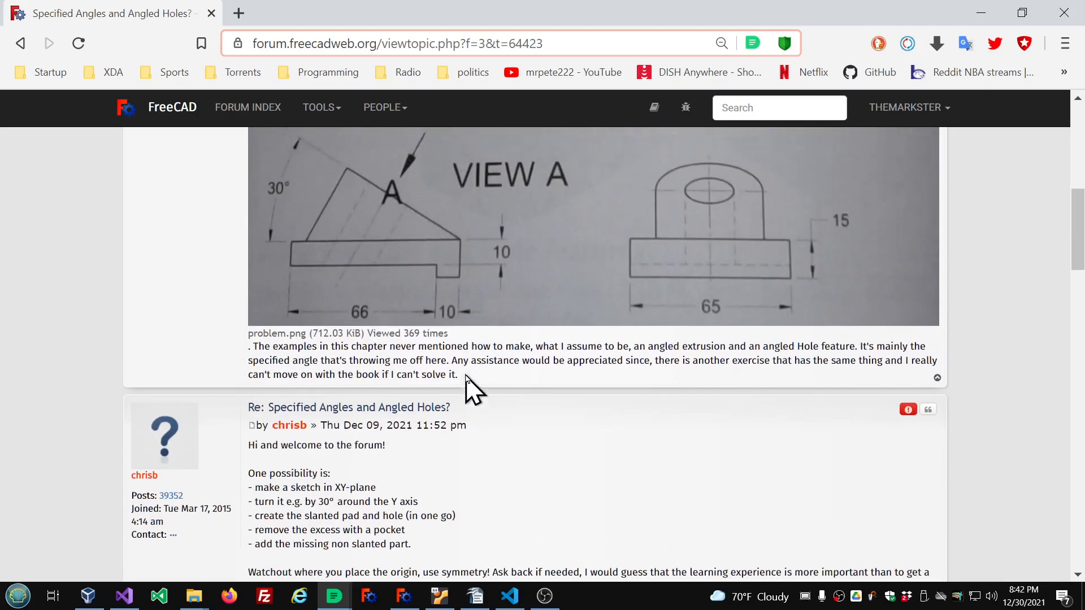
scroll(465, 375, up, 6)
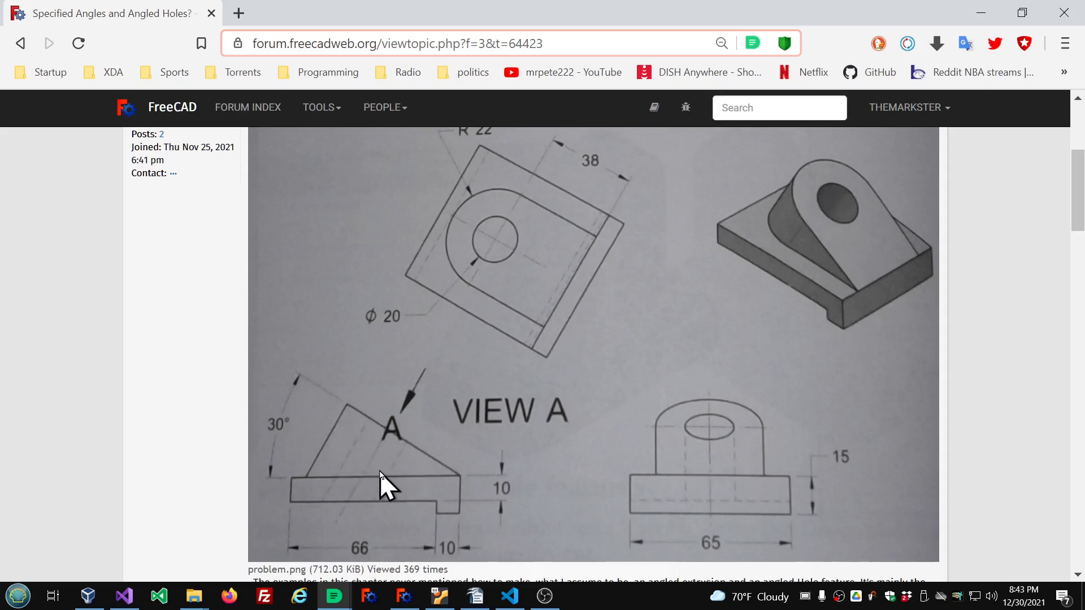
- Switch to FreeCAD, create a new body and start a sketch in it on the XY plane
click(405, 597)
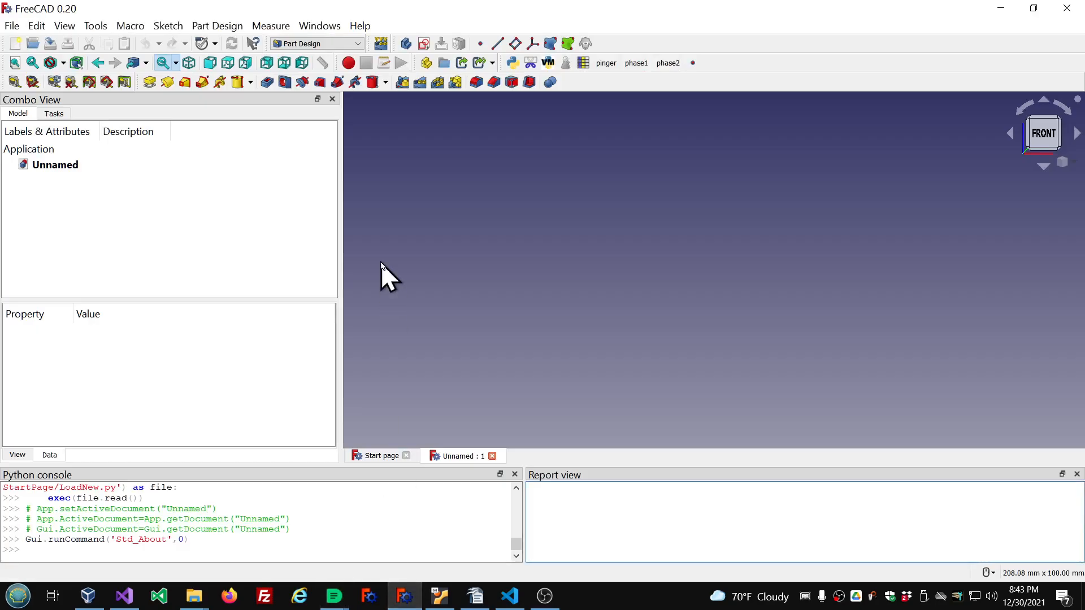
click(407, 45)
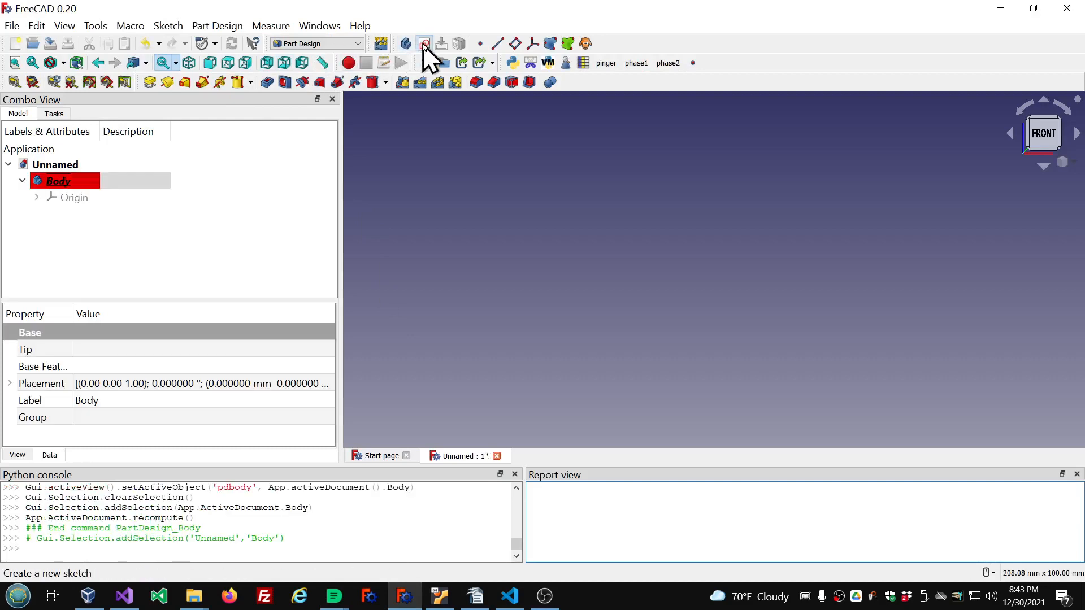
click(424, 44)
click(97, 195)
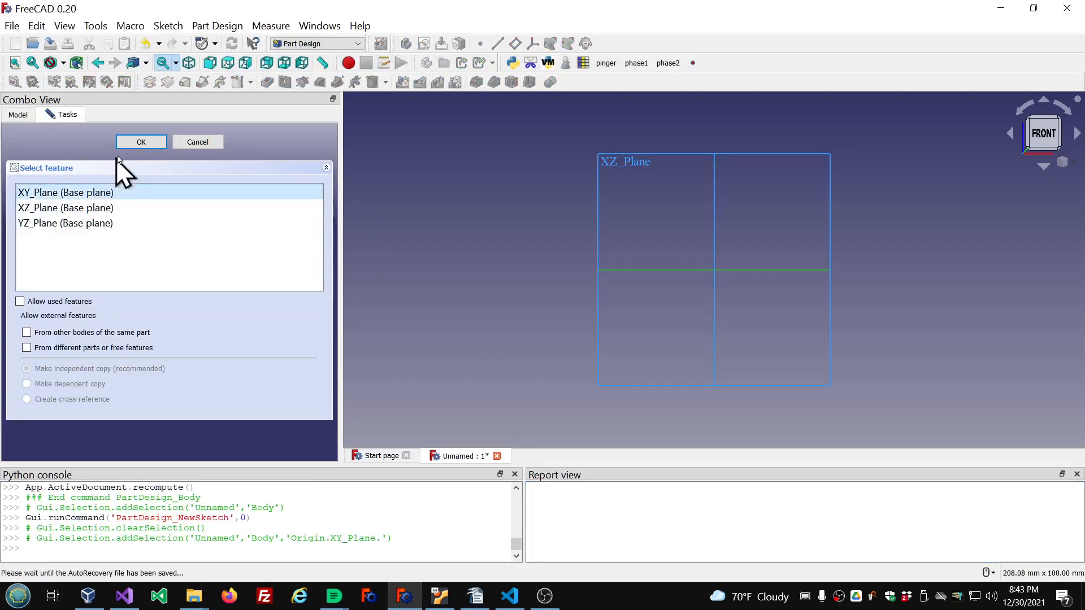
click(137, 144)
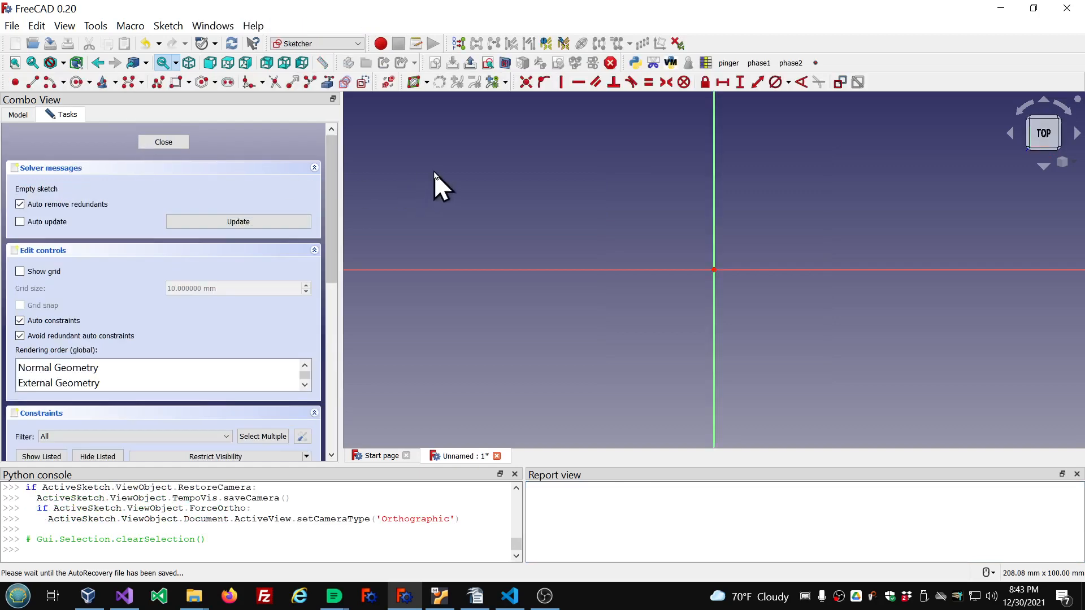
- Sketch a polyline with a vertical line about 37 mm up from the horizontal axis, continuing into a tangent arc of about 39 mm radius
scroll(570, 149, up, 2)
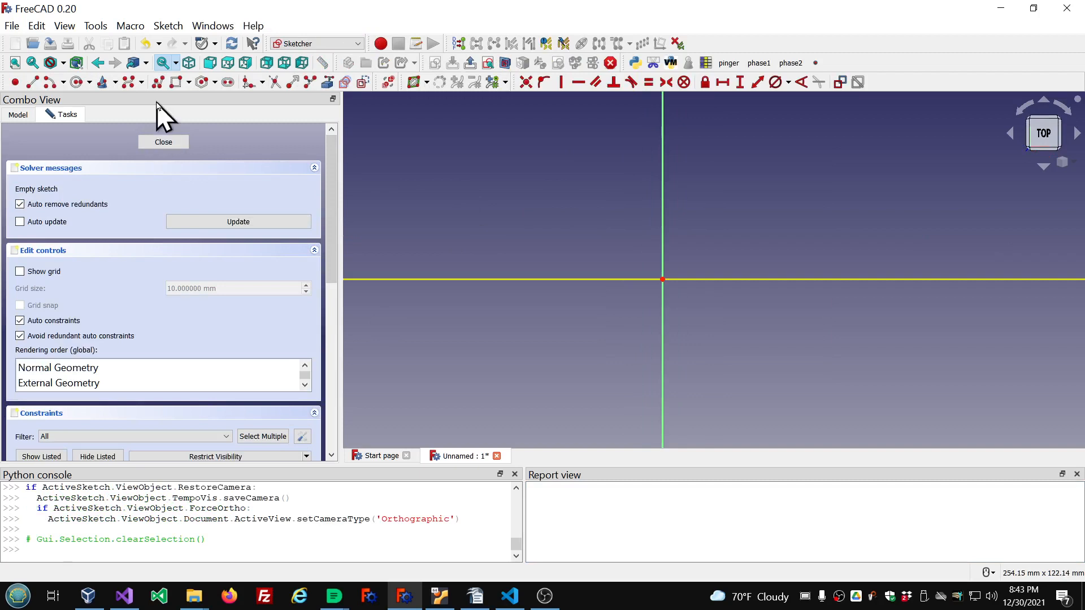
click(159, 84)
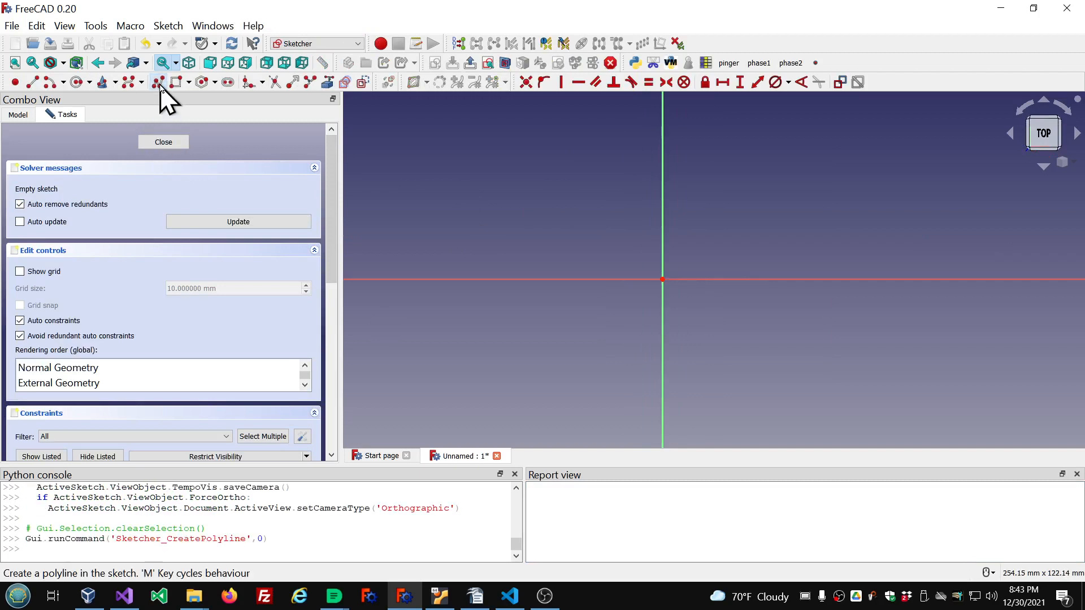
click(538, 279)
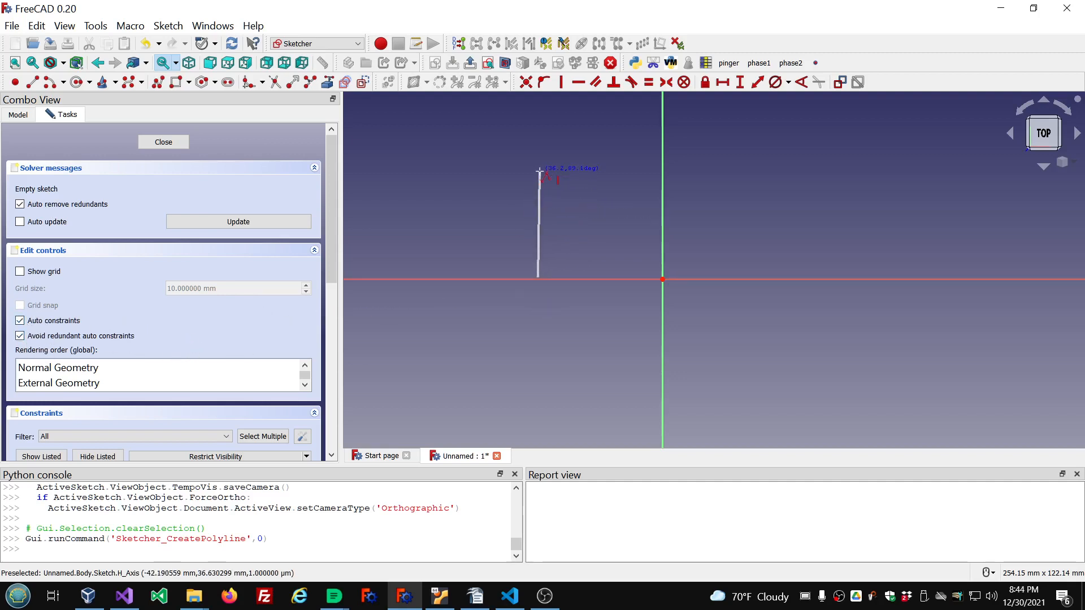
click(539, 171)
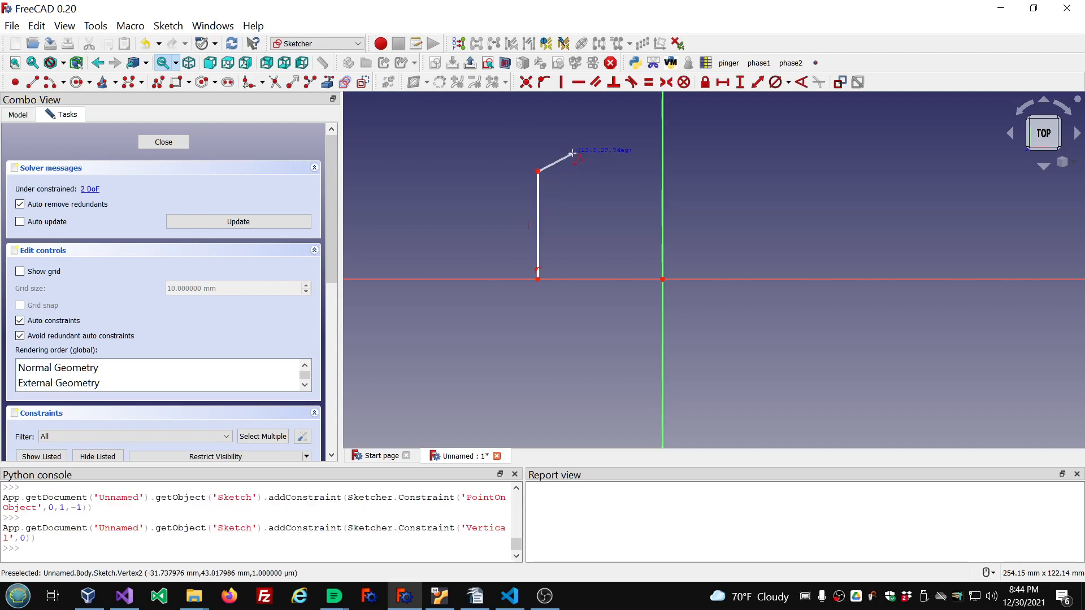
key(m)
key(m)
key(m)
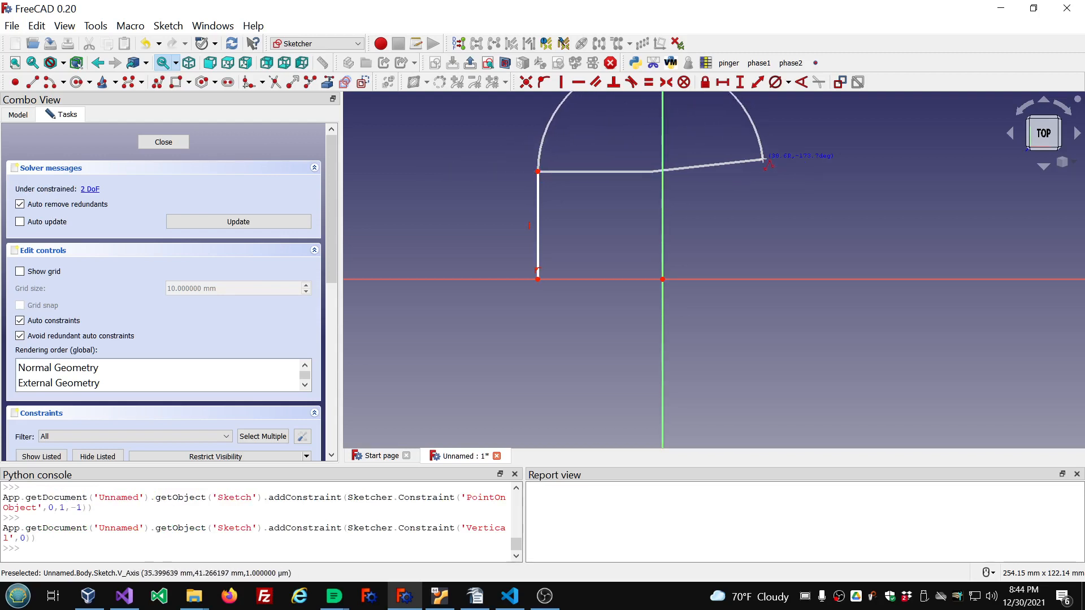
click(763, 160)
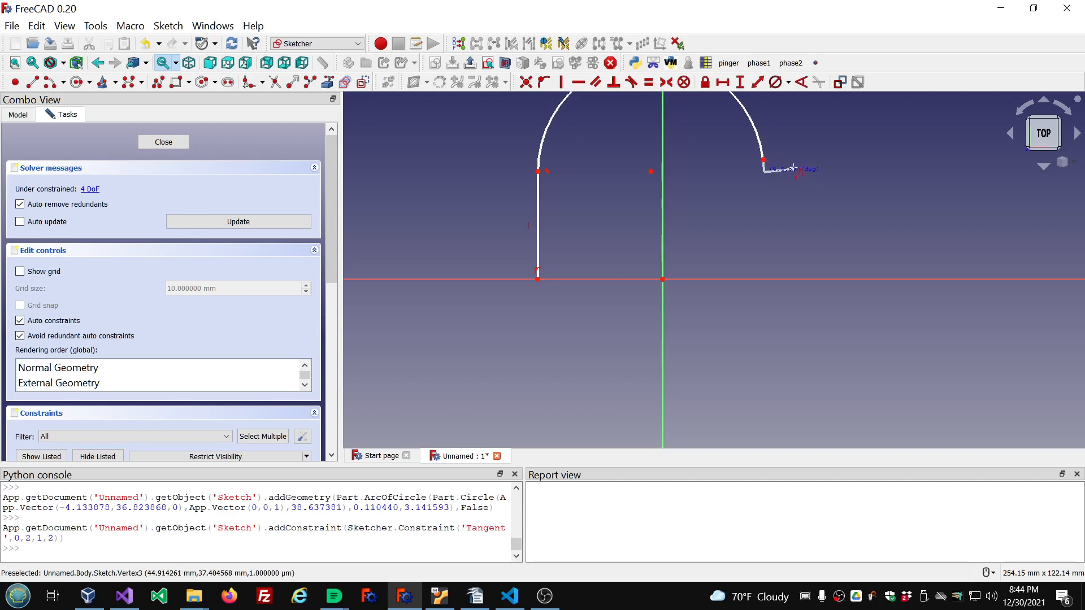
right_click(789, 154)
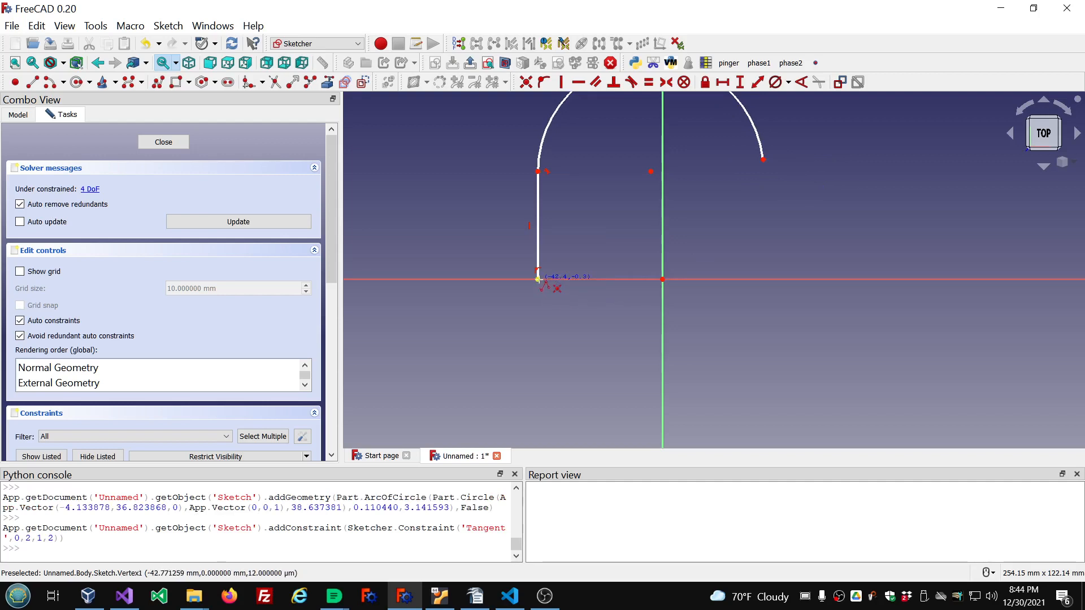
- Sketch the profile's base about 80 mm along the horizontal axis from the vertical line's lower endpoint, then a second vertical line up towards the arc's open end
click(538, 280)
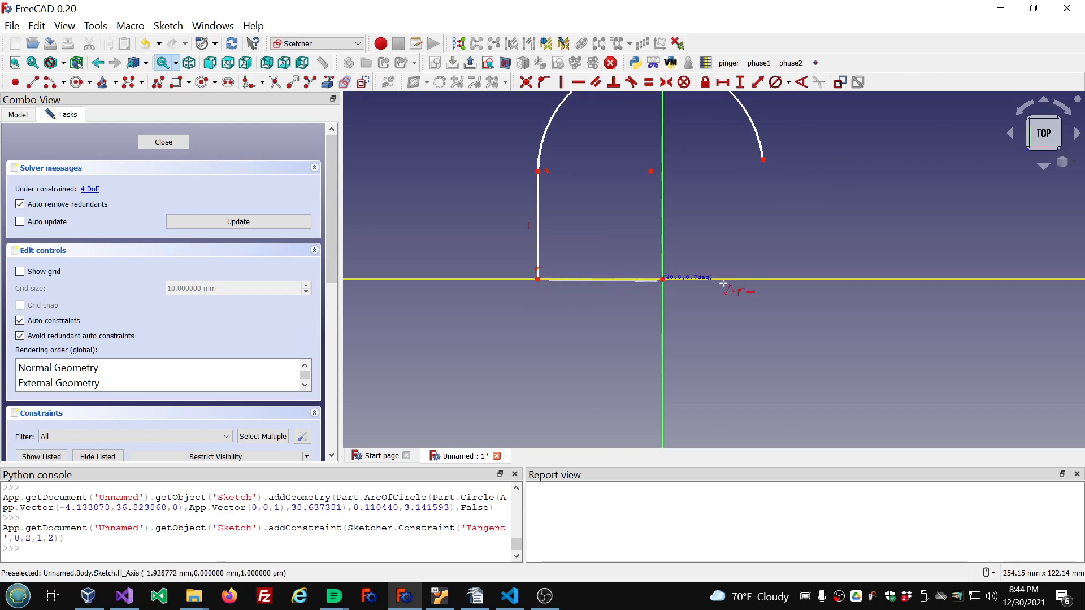
click(770, 279)
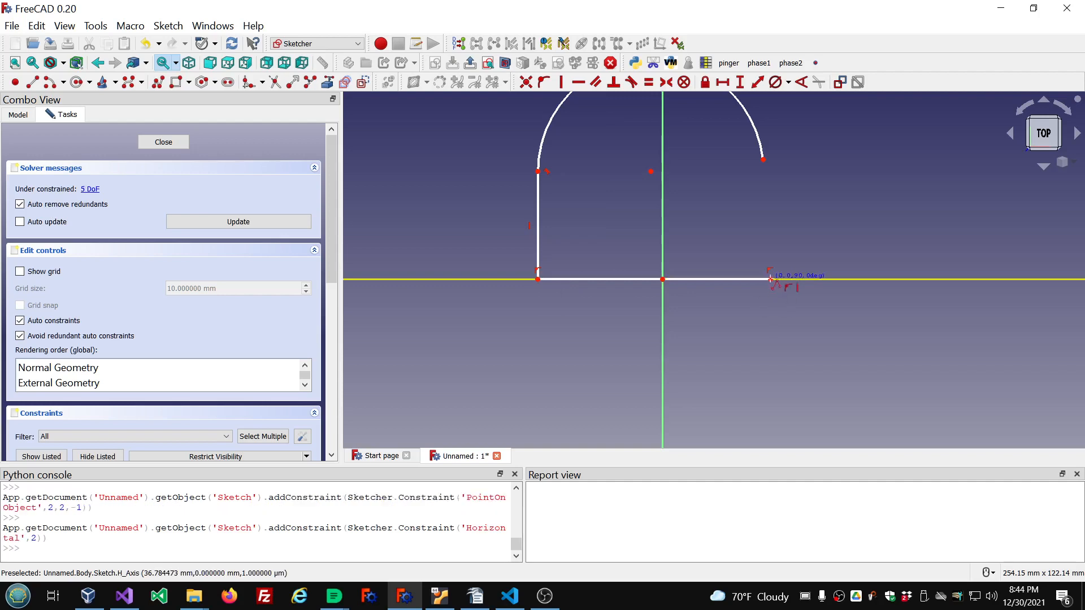
click(771, 180)
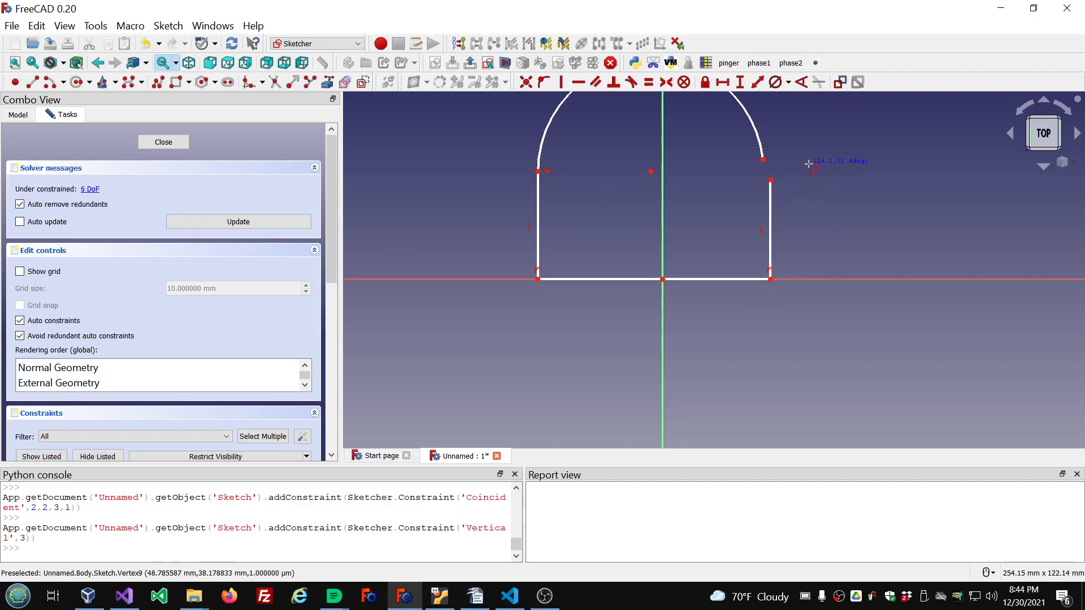
- Finish the polyline and constrain the second vertical line's upper endpoint tangent to the arc's open end to close the profile
right_click(809, 163)
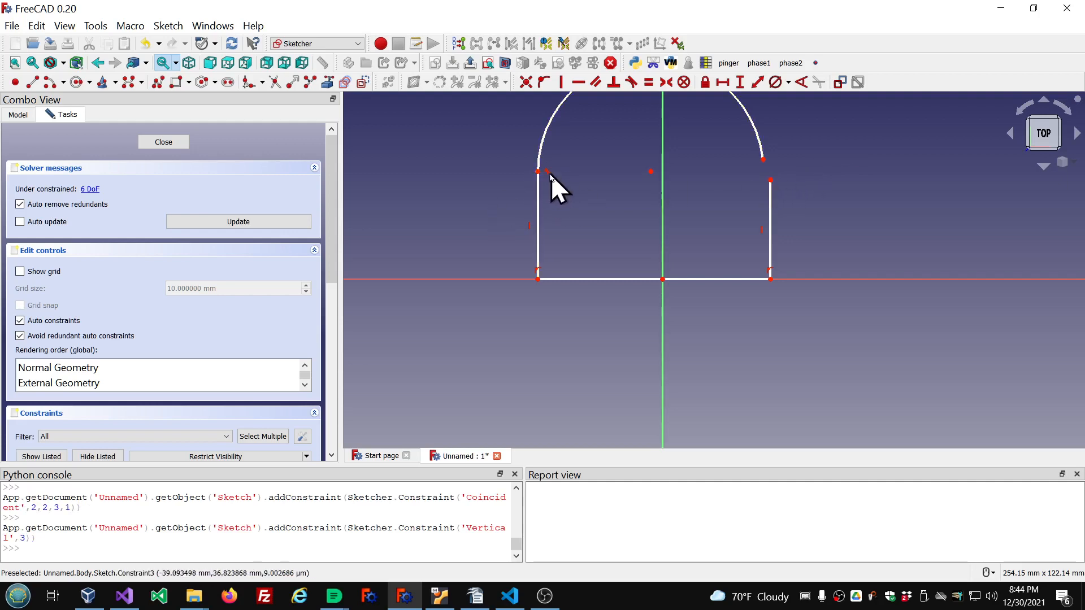
click(771, 179)
click(763, 160)
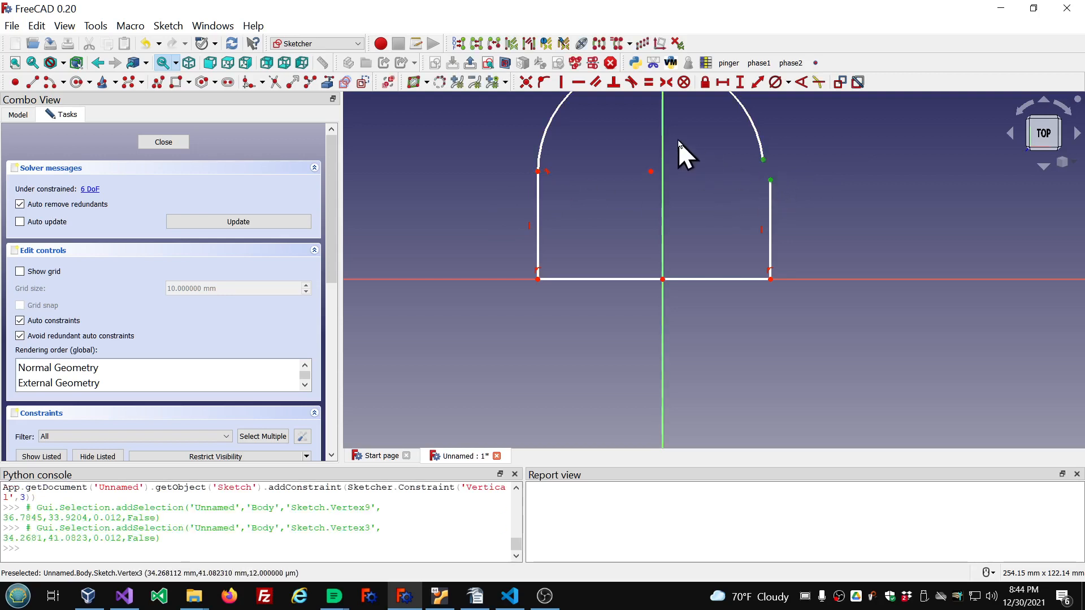
click(632, 83)
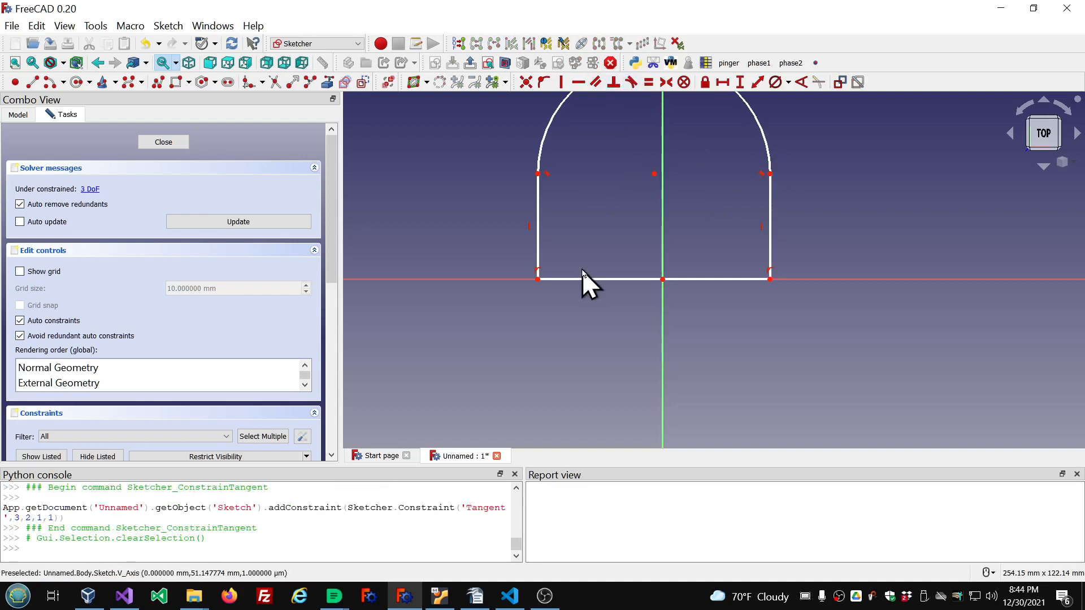
scroll(582, 270, down, 5)
scroll(585, 187, up, 3)
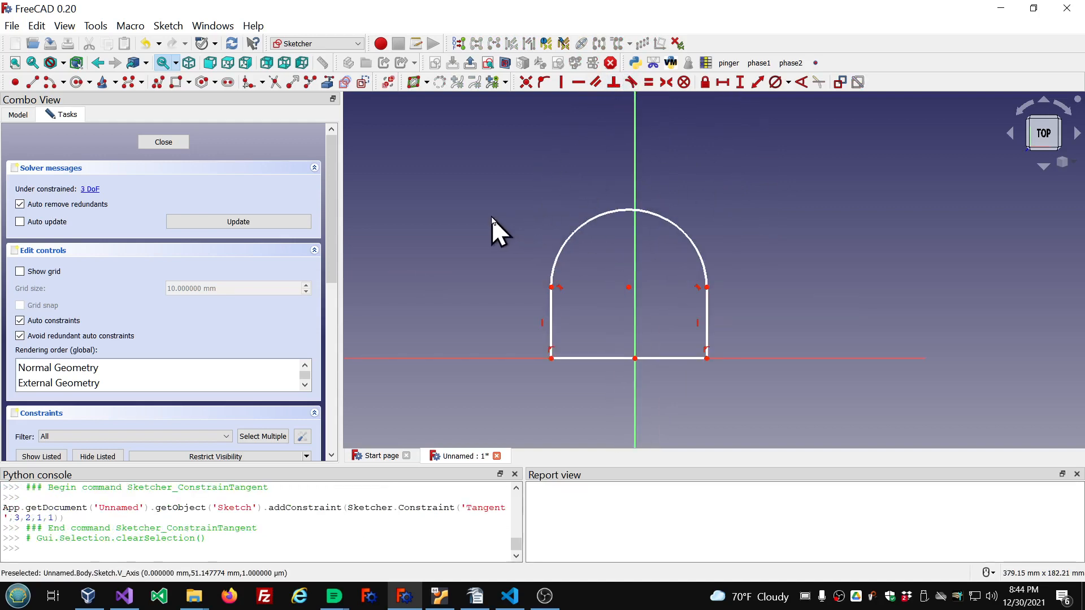
- Check the profile's dimensions on the forum drawing and, back in FreeCAD, constrain the second vertical line's length to 38 mm
click(339, 596)
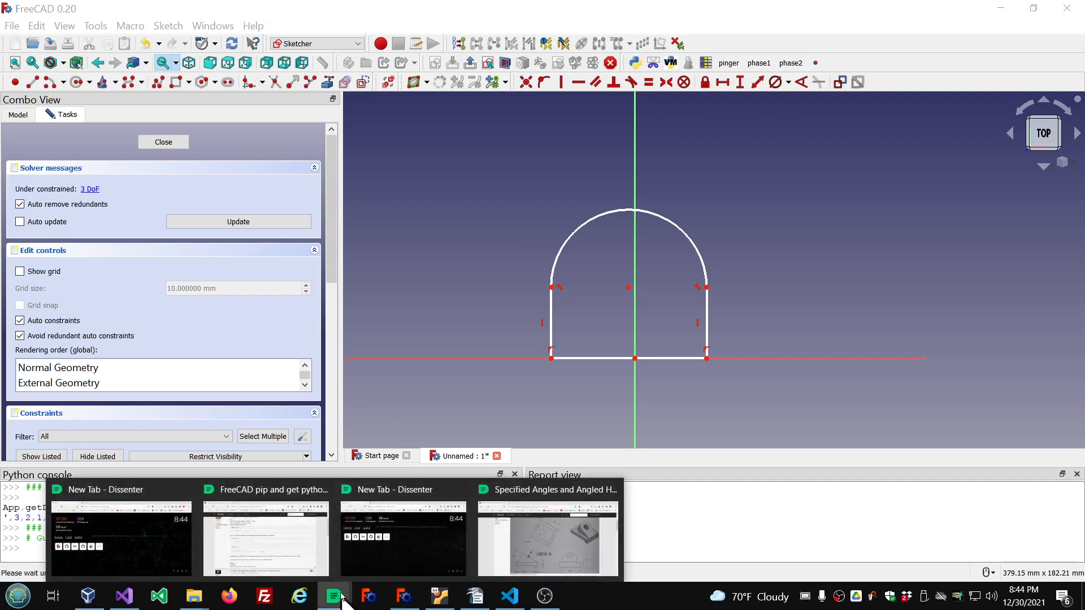
click(526, 543)
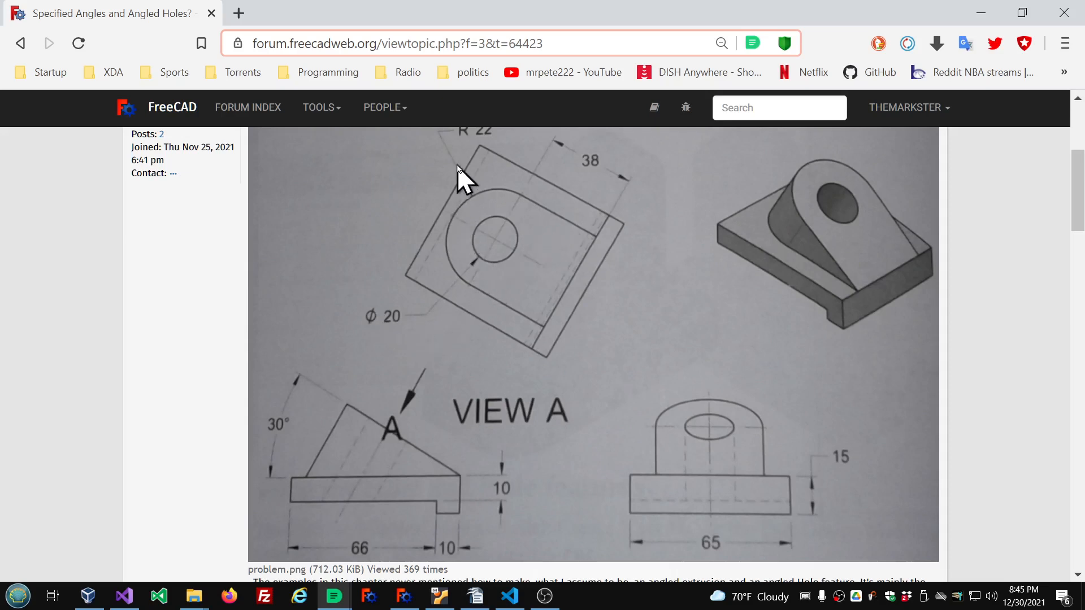
scroll(462, 159, up, 2)
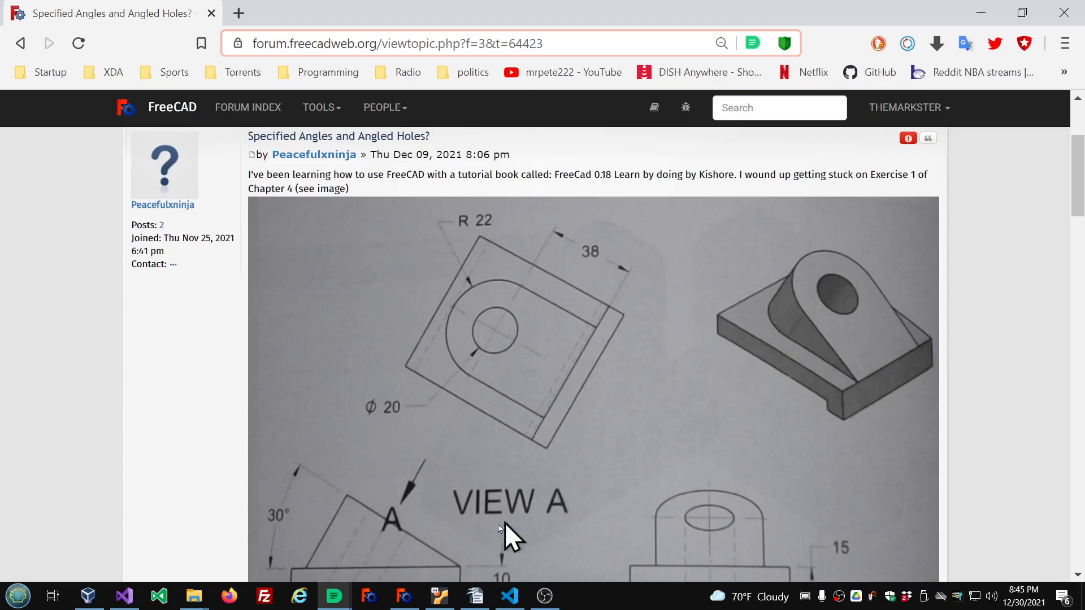
click(404, 596)
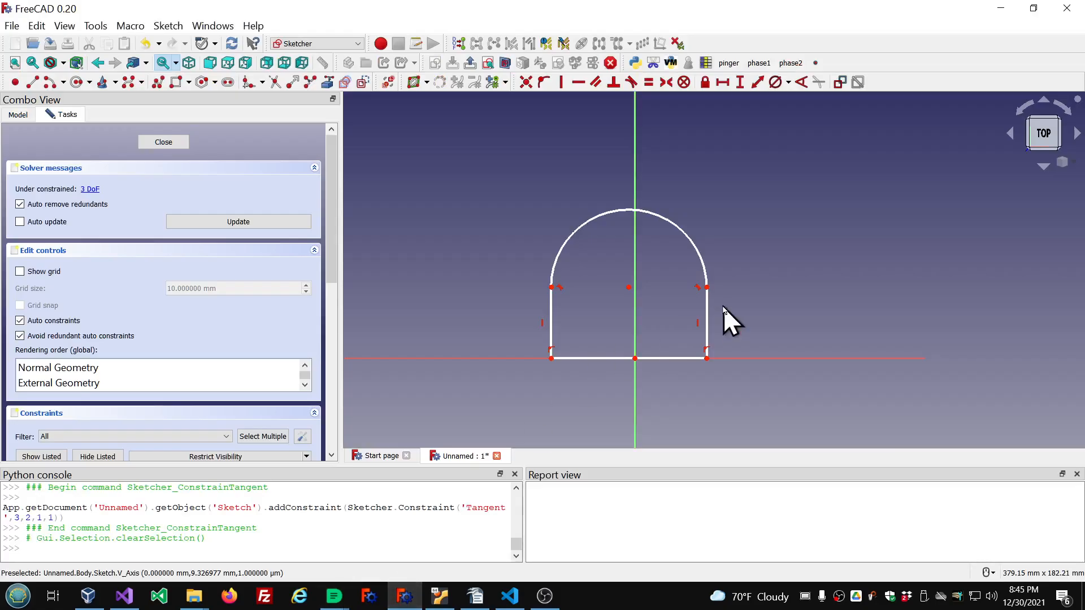
click(708, 314)
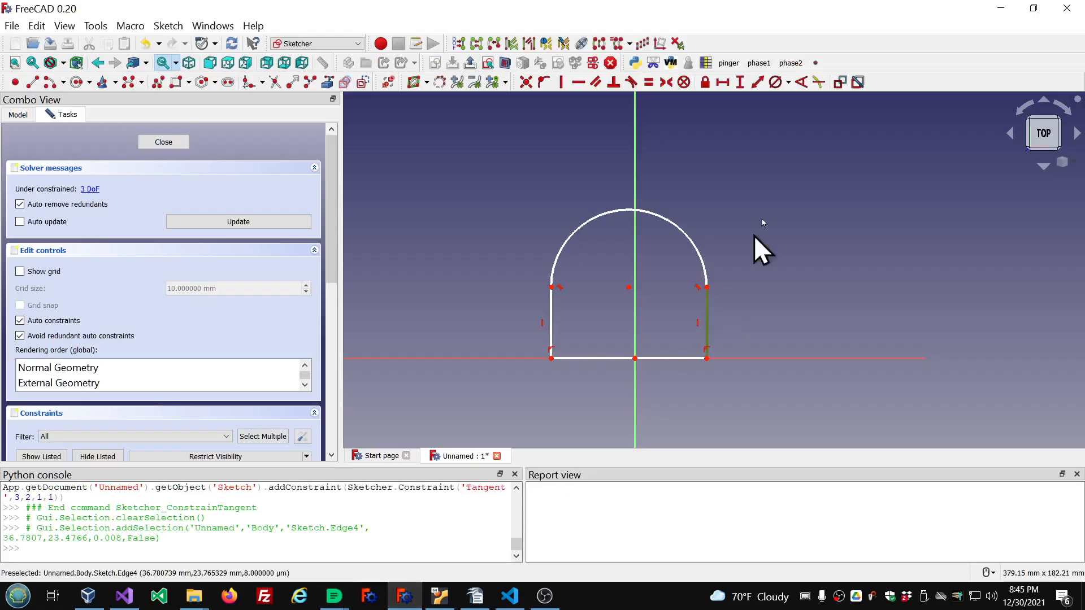
click(741, 83)
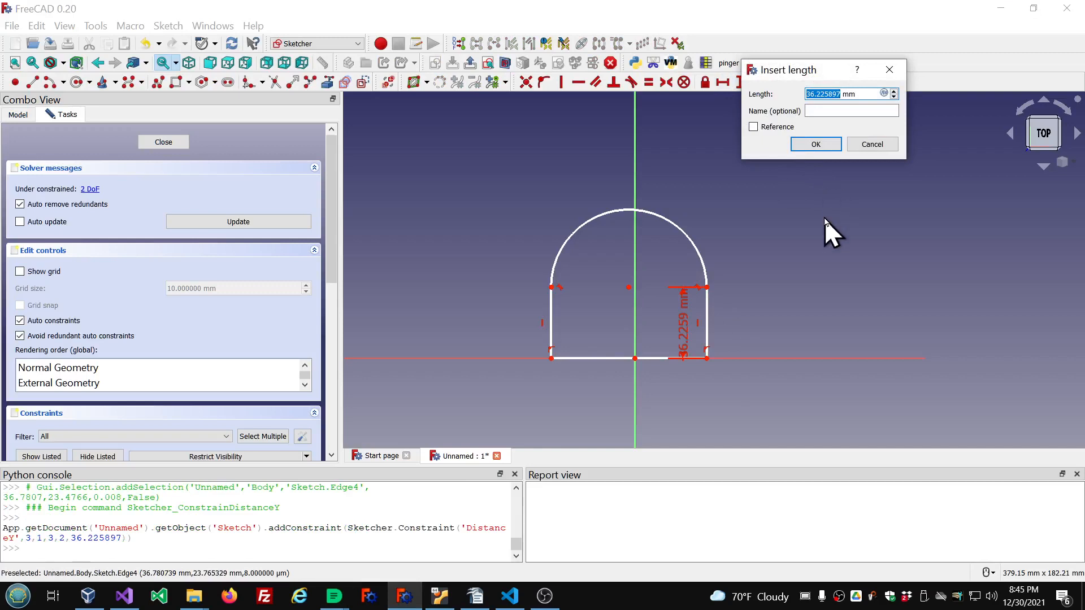
text(38)
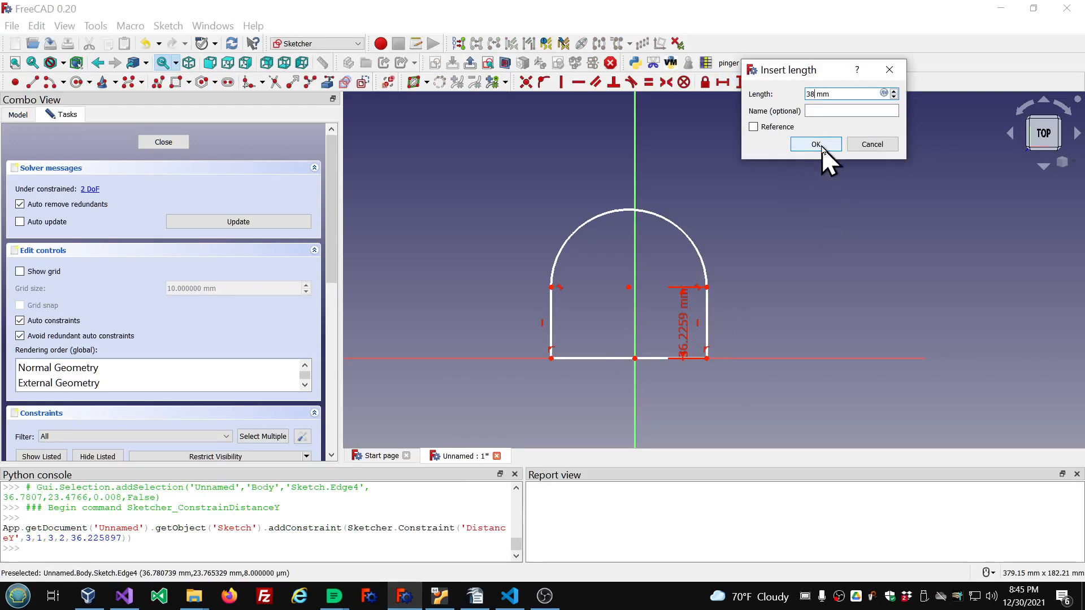
click(822, 146)
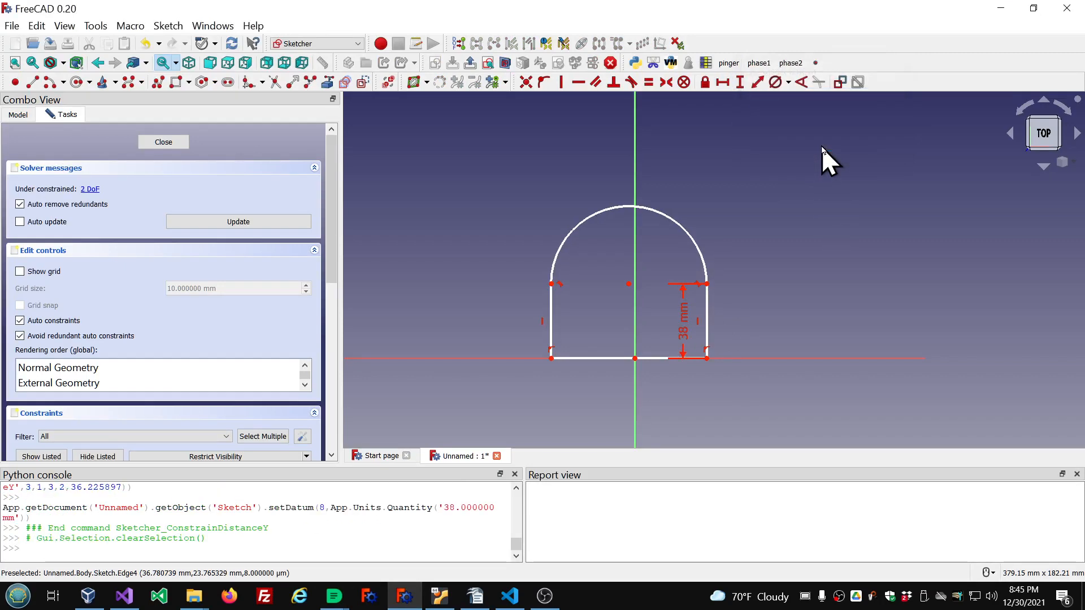
- Look up the arc's radius on the forum drawing and, back in FreeCAD, constrain the profile's arc to a 22 mm radius
click(656, 210)
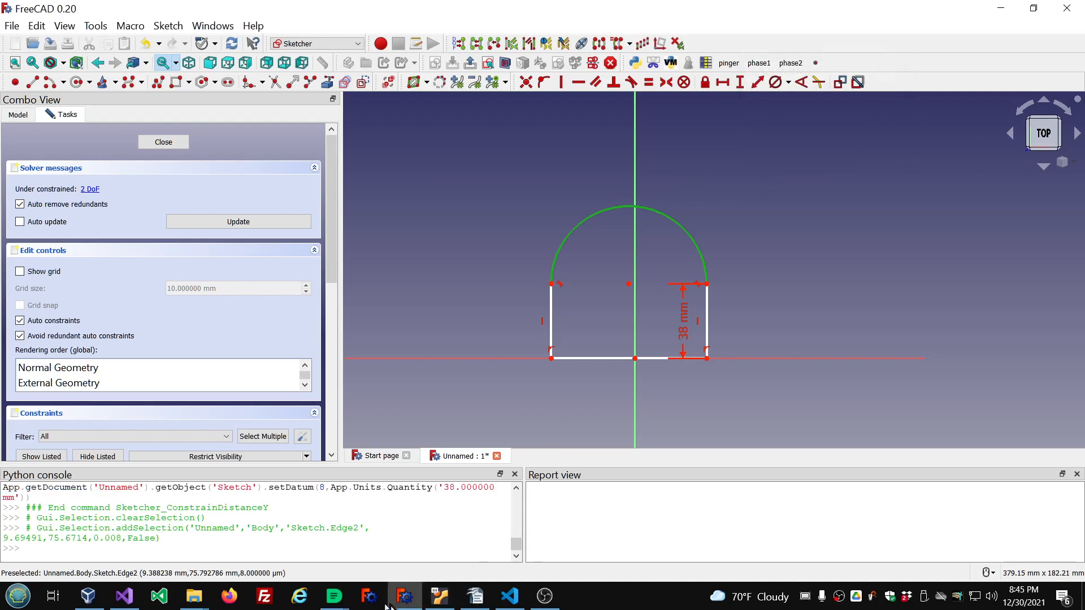
click(334, 596)
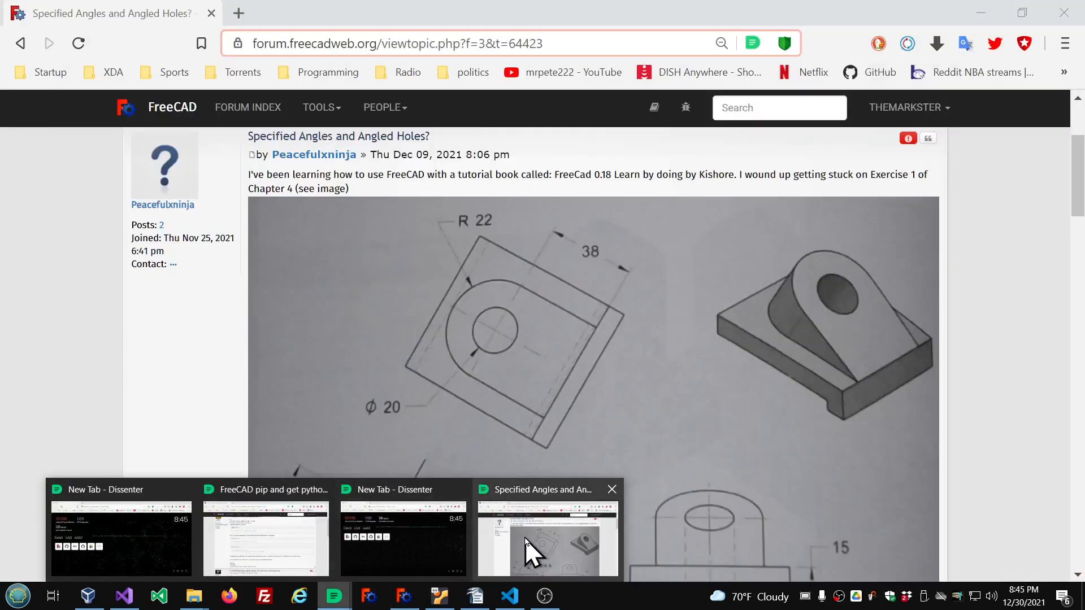
click(525, 538)
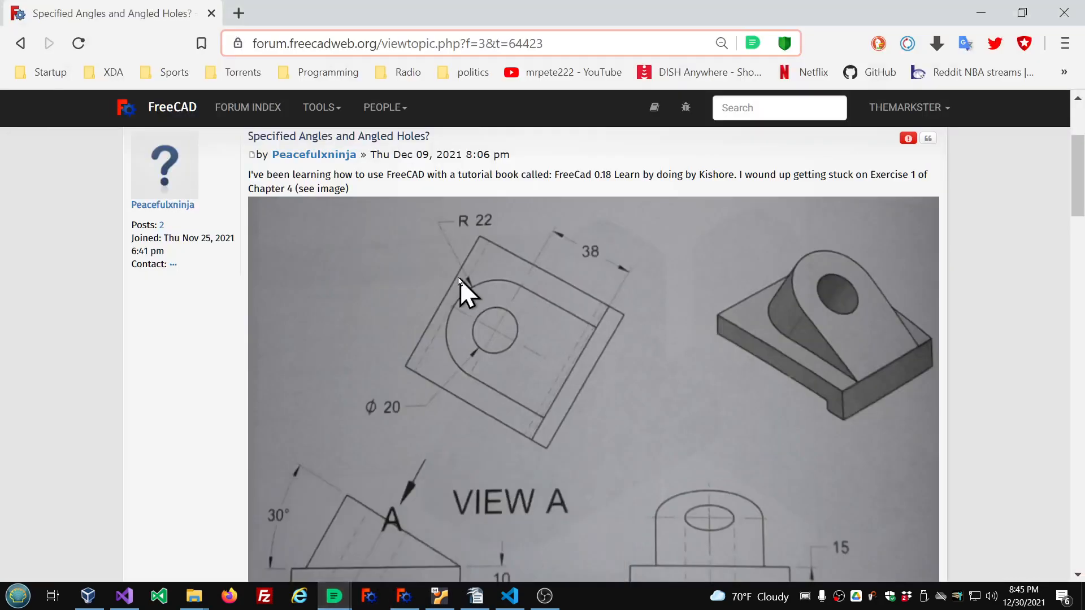
mouse_move(404, 596)
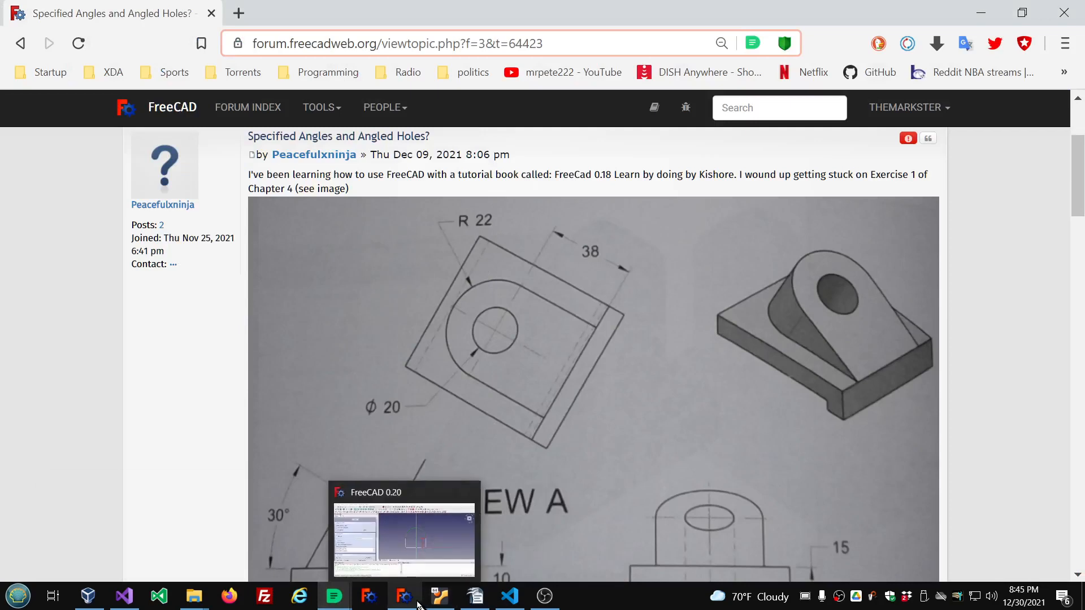
click(410, 537)
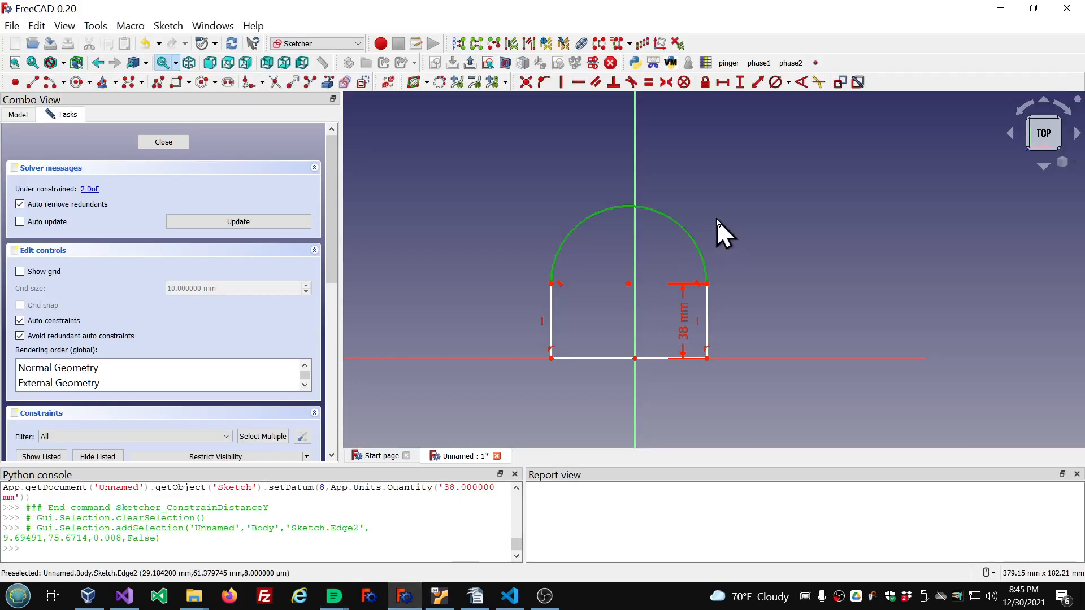
click(789, 85)
click(794, 94)
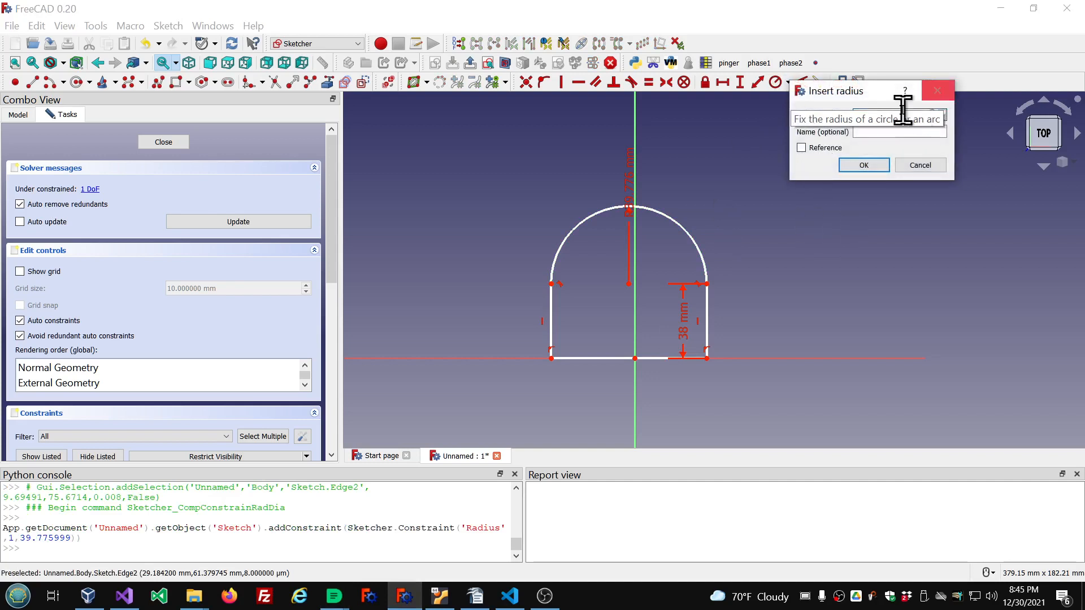
text(22)
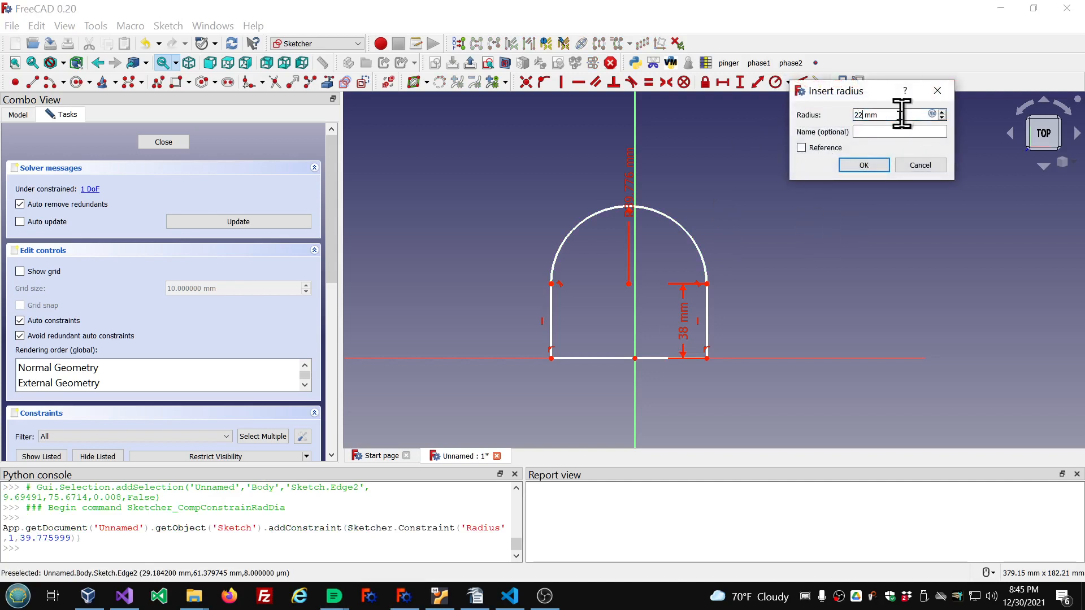
click(877, 163)
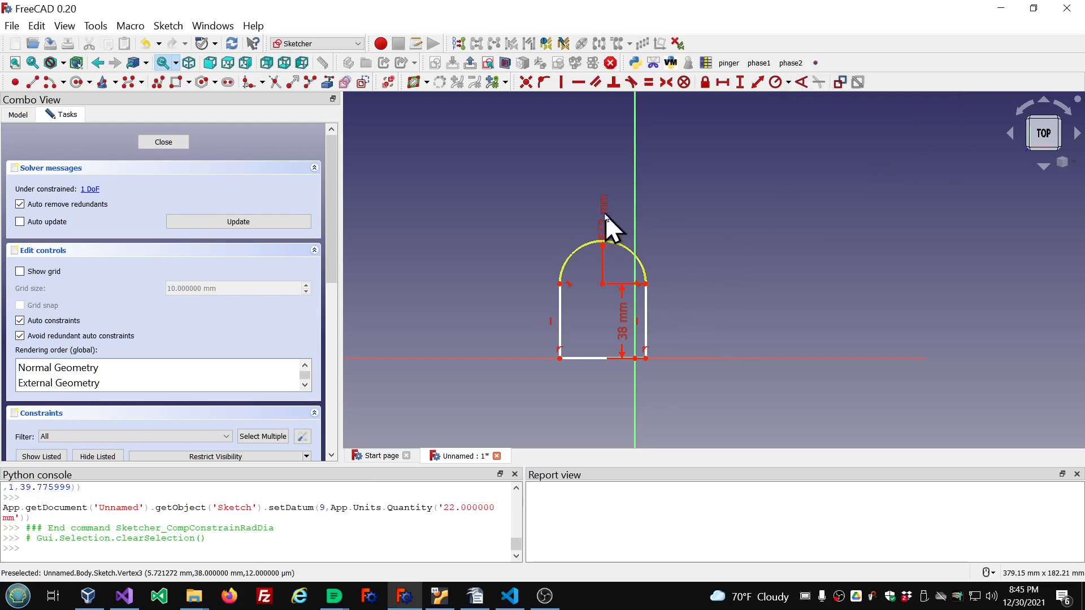
- Move the arc's radius dimension and the 38 mm length dimension outside the profile
drag(606, 215, 723, 190)
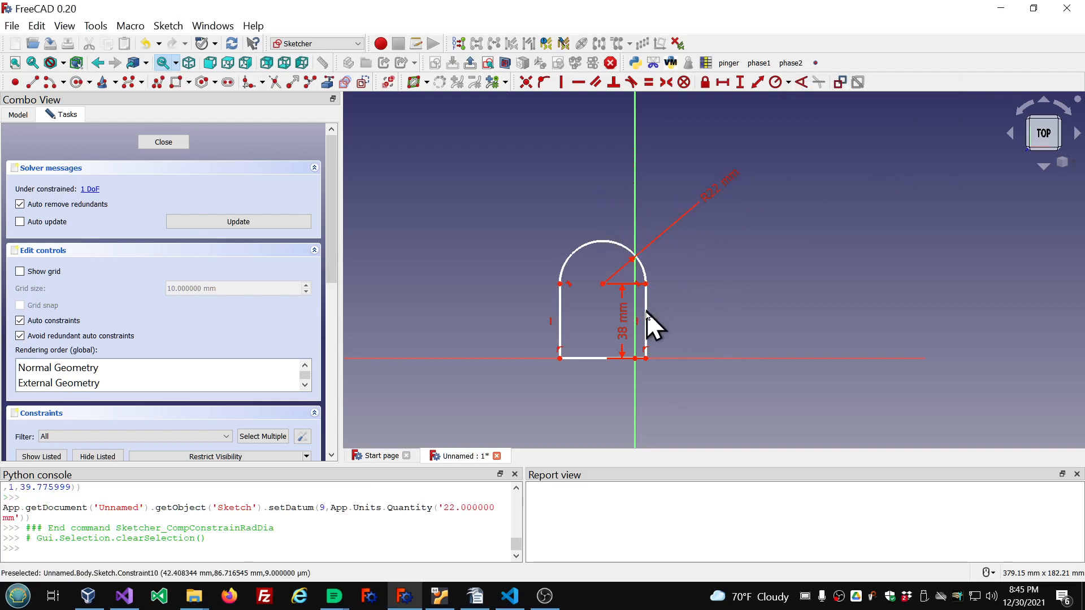
drag(626, 321, 734, 325)
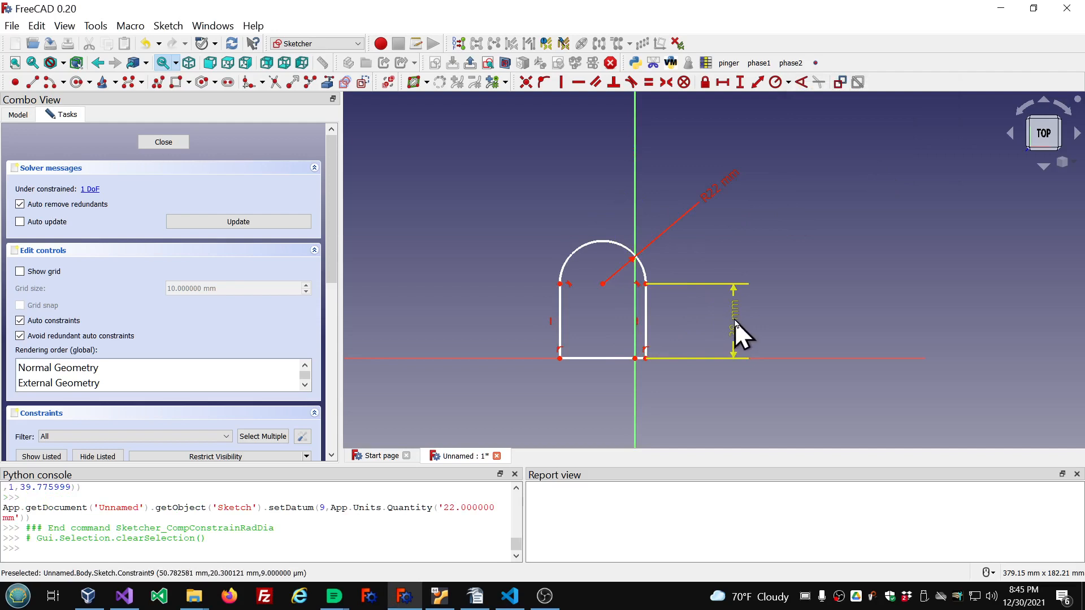
scroll(428, 305, up, 2)
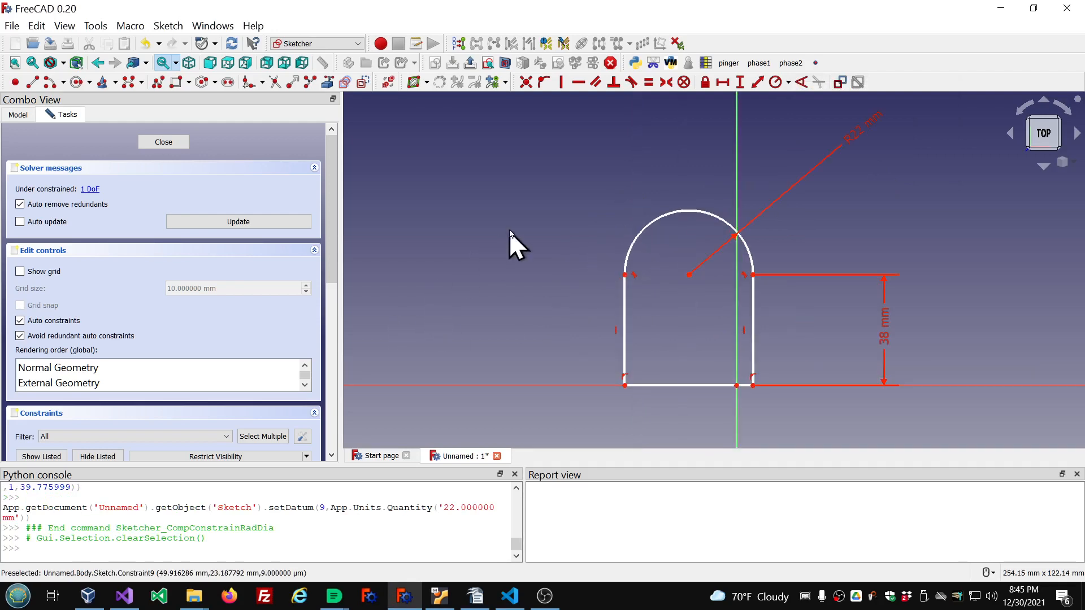
scroll(510, 238, down, 2)
scroll(559, 323, up, 2)
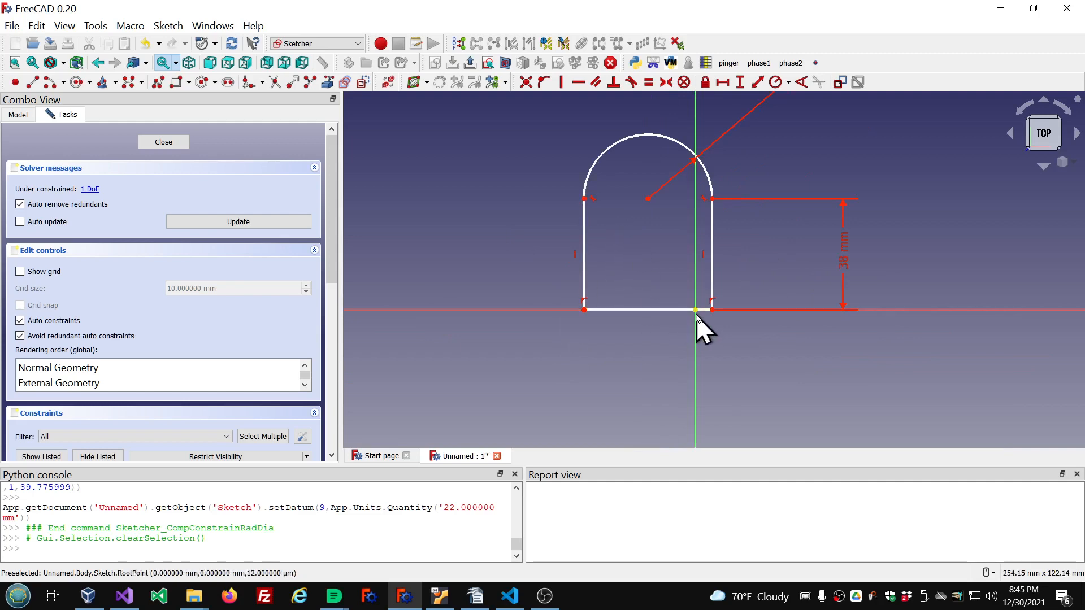
click(714, 313)
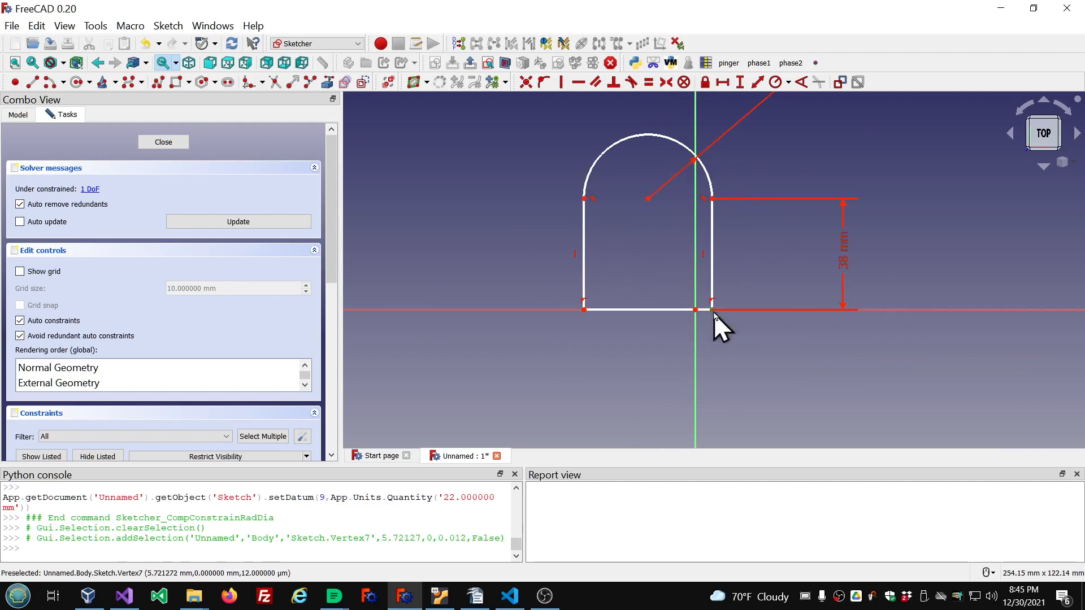
click(582, 315)
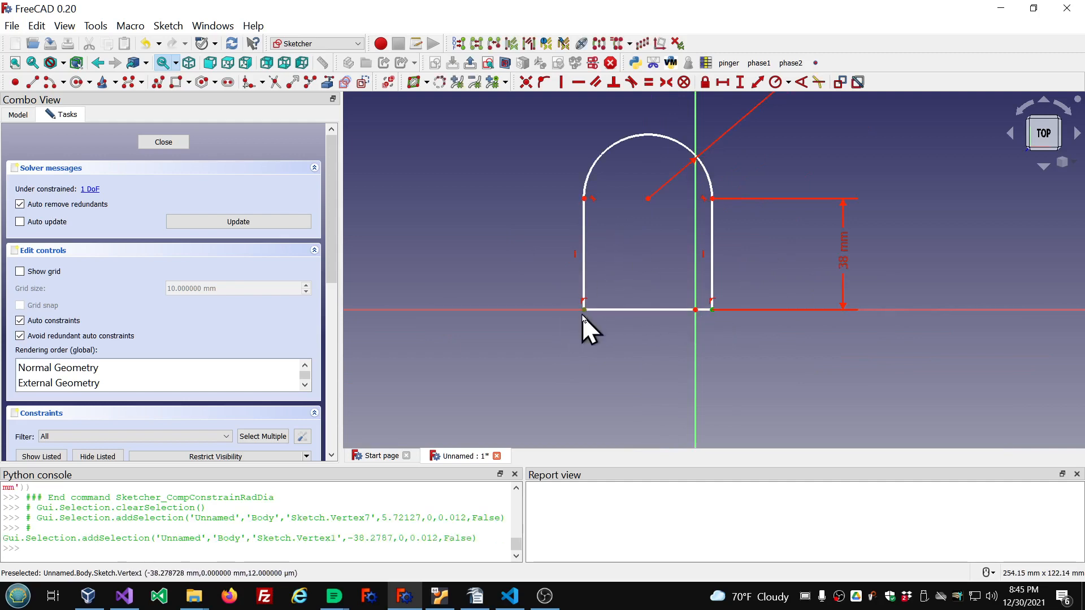
click(695, 314)
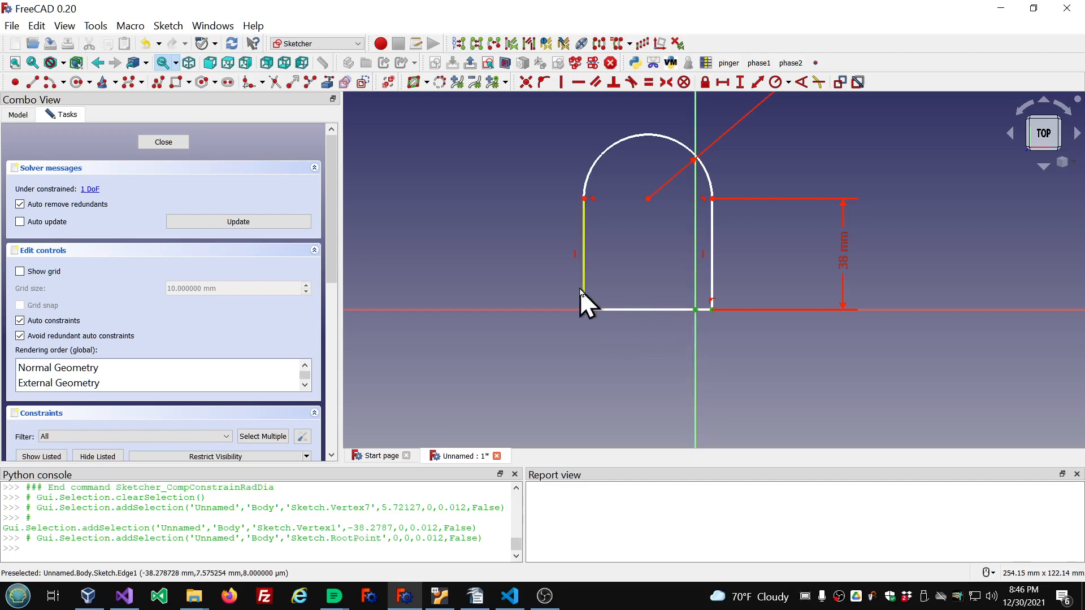
click(507, 226)
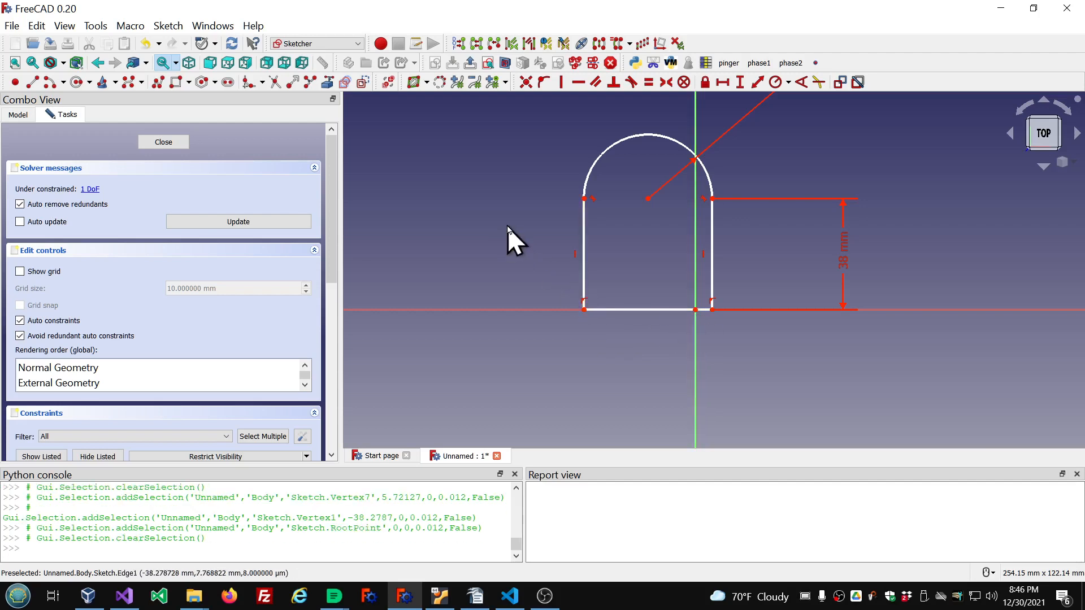
- Make the base line's two endpoints symmetric about the origin and place the radius dimension's label closer to the arc
click(713, 312)
click(587, 312)
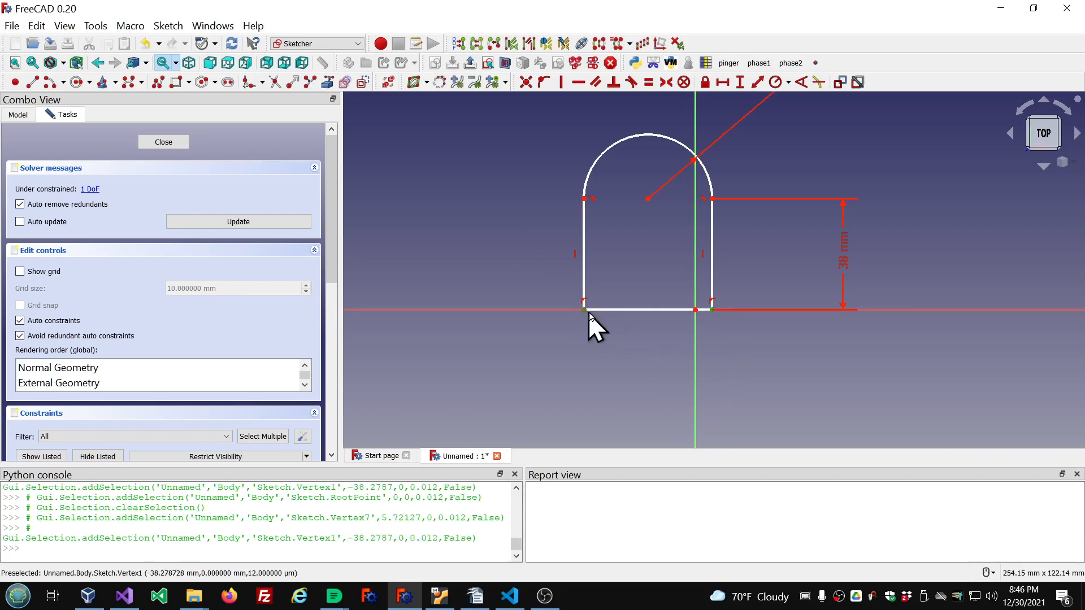
click(694, 311)
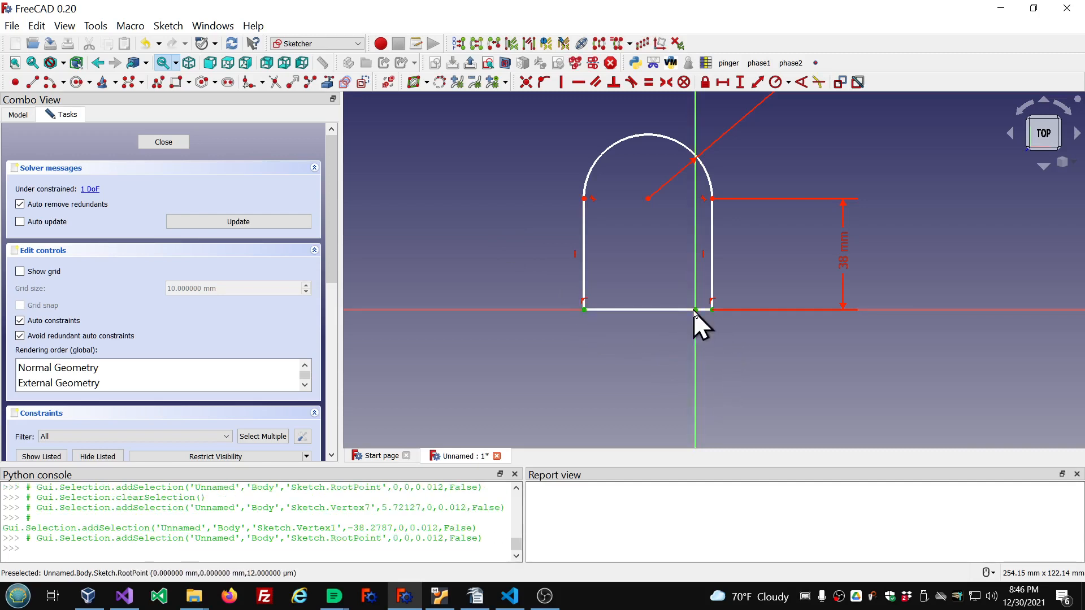
click(667, 83)
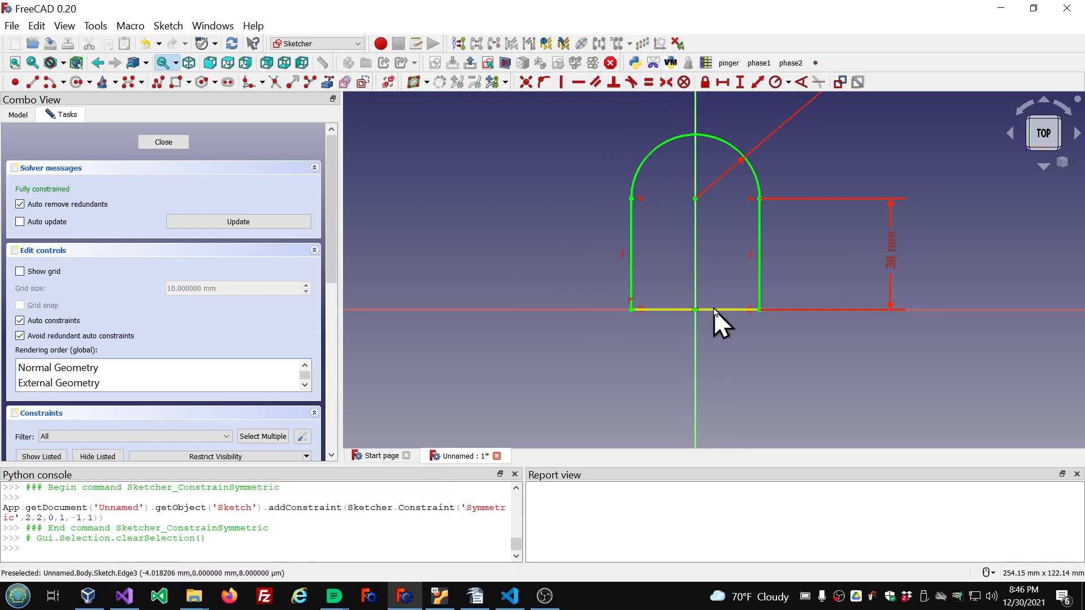
scroll(694, 273, down, 2)
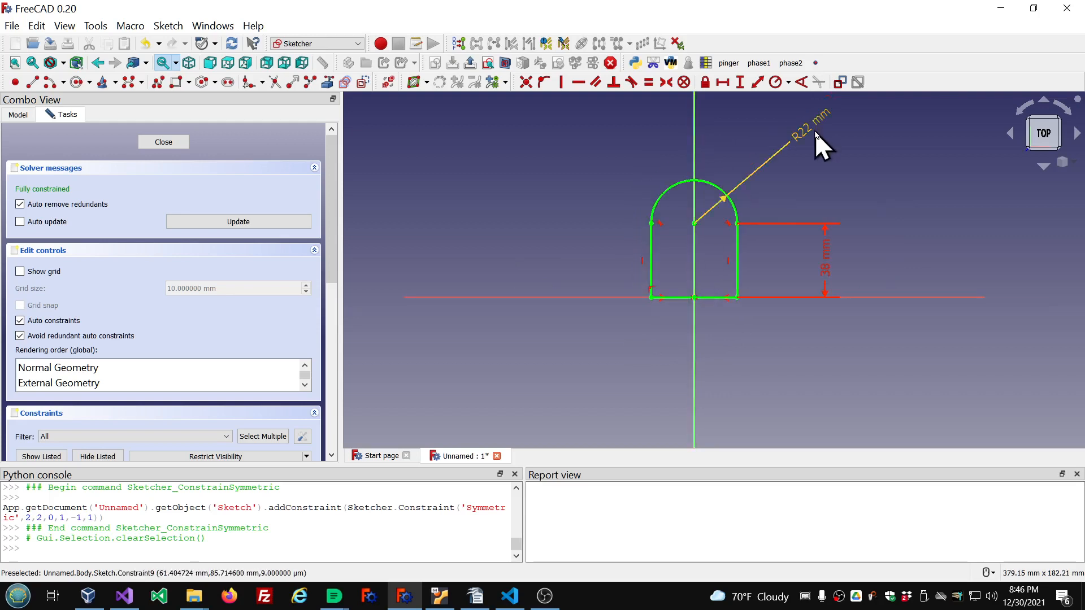
mouse_move(791, 158)
mouse_down()
mouse_move(763, 194)
mouse_move(771, 226)
mouse_move(782, 223)
mouse_move(607, 191)
mouse_move(601, 220)
mouse_move(787, 184)
mouse_move(783, 192)
mouse_move(792, 164)
mouse_up()
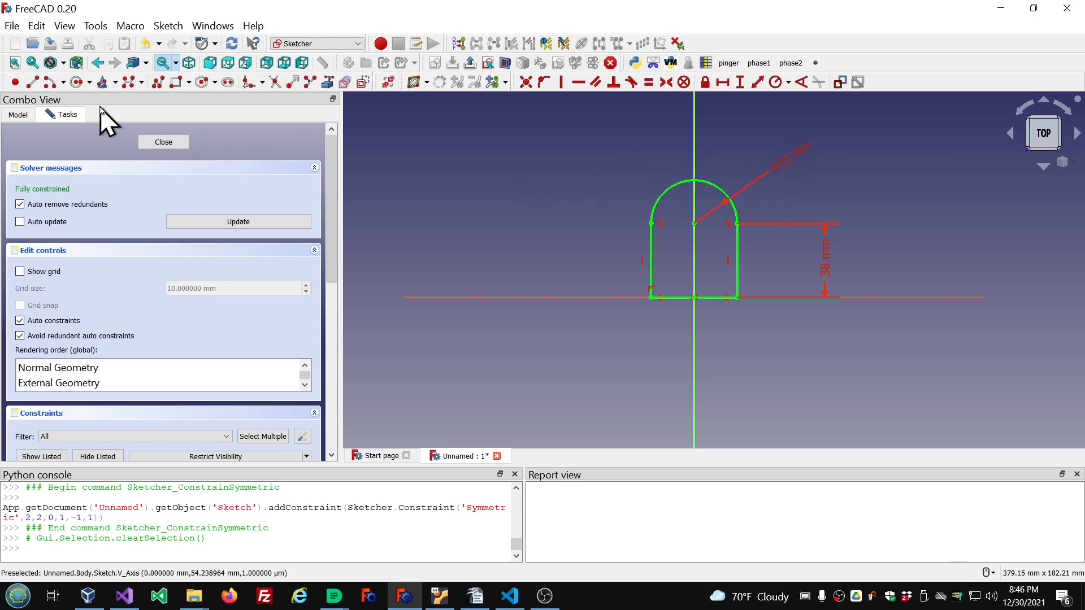
- Draw a circle about 21 mm in diameter centred on the profile's arc centre
click(77, 83)
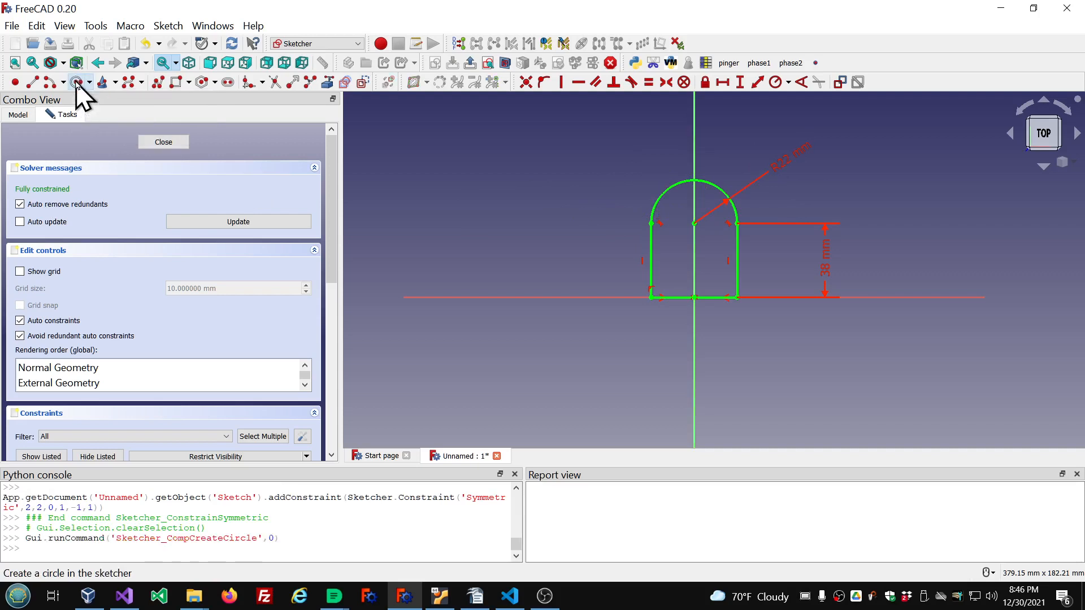
click(694, 224)
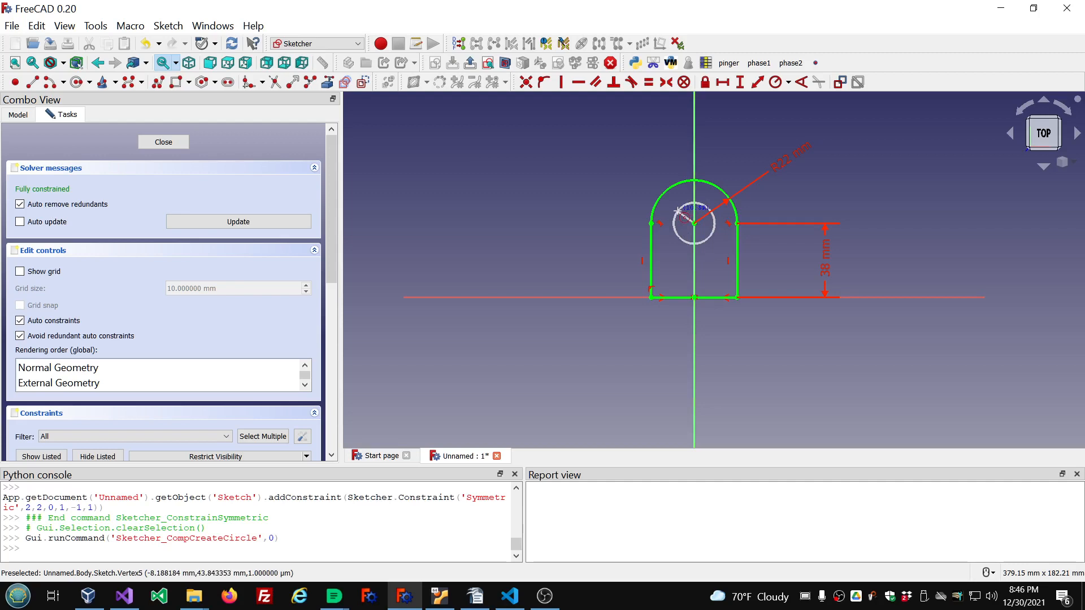
click(678, 211)
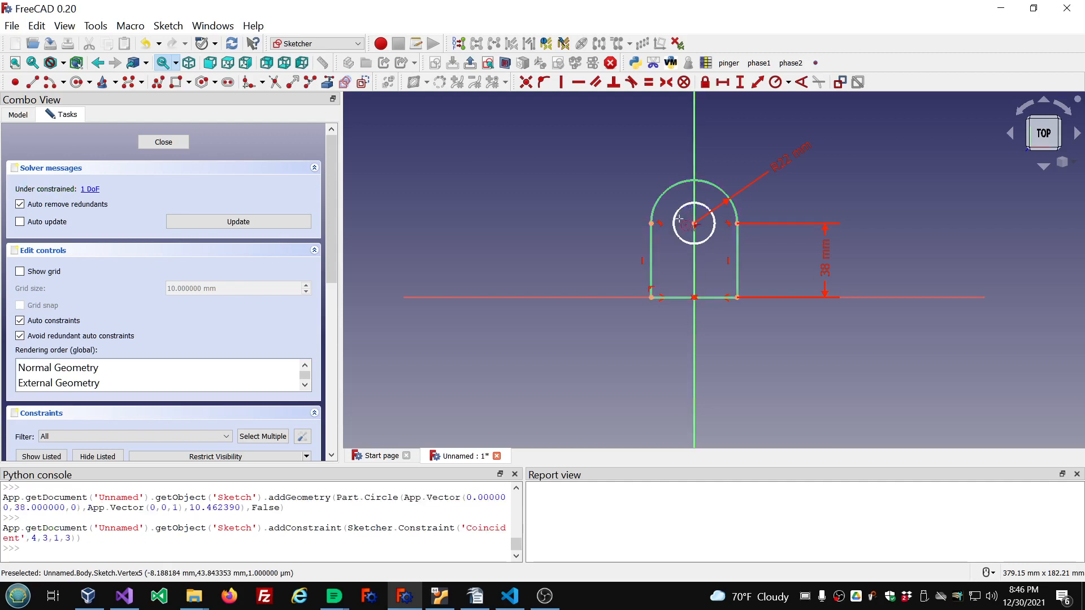
click(526, 83)
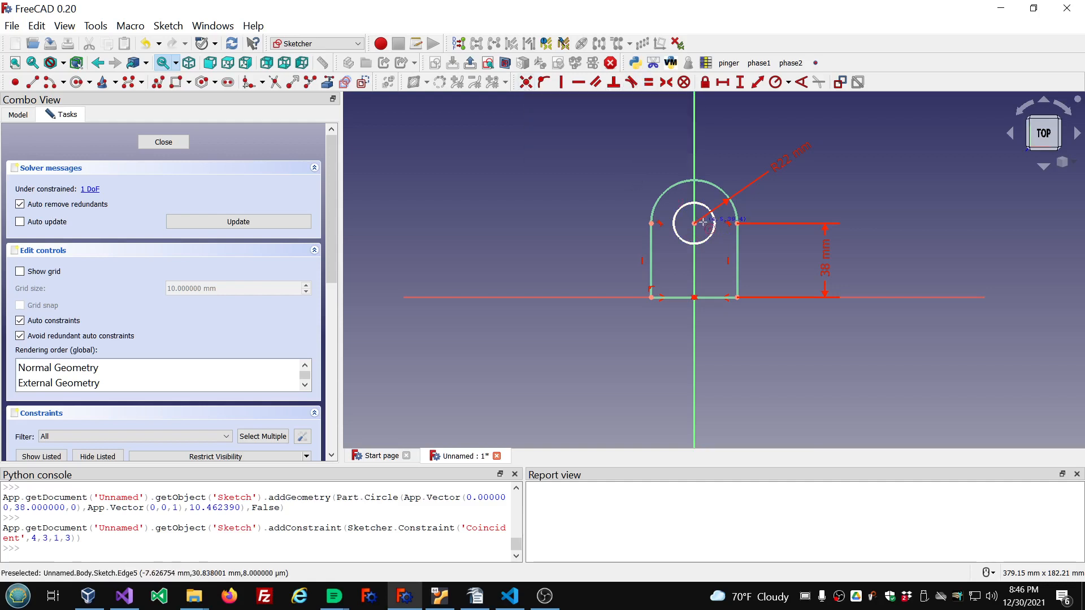
scroll(706, 236, up, 4)
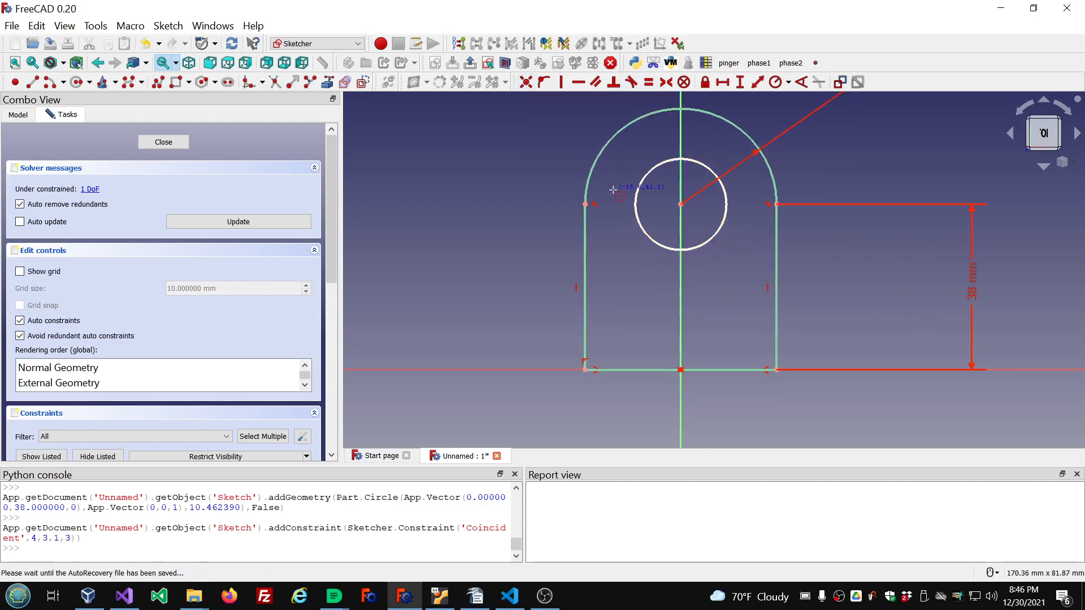
right_click(623, 173)
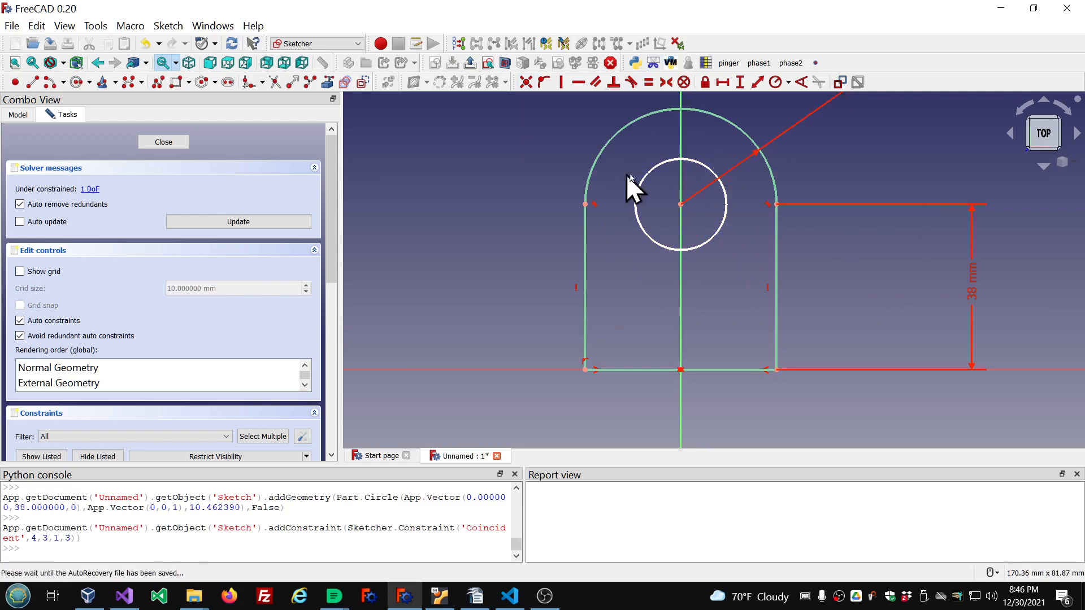
- Constrain the diameter of the circle inside the profile to 20 mm
click(646, 178)
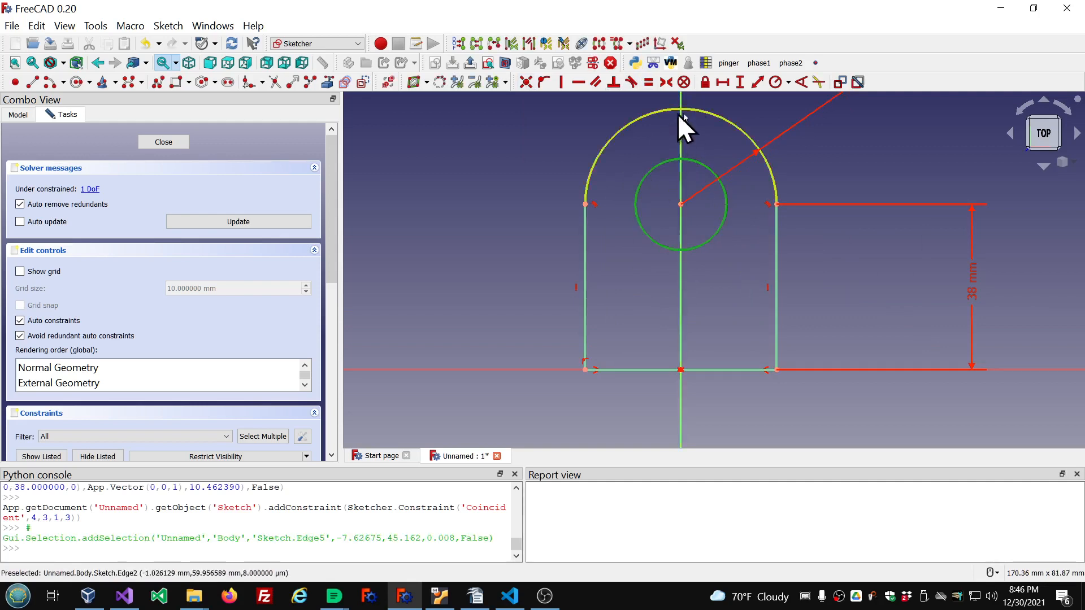
click(789, 85)
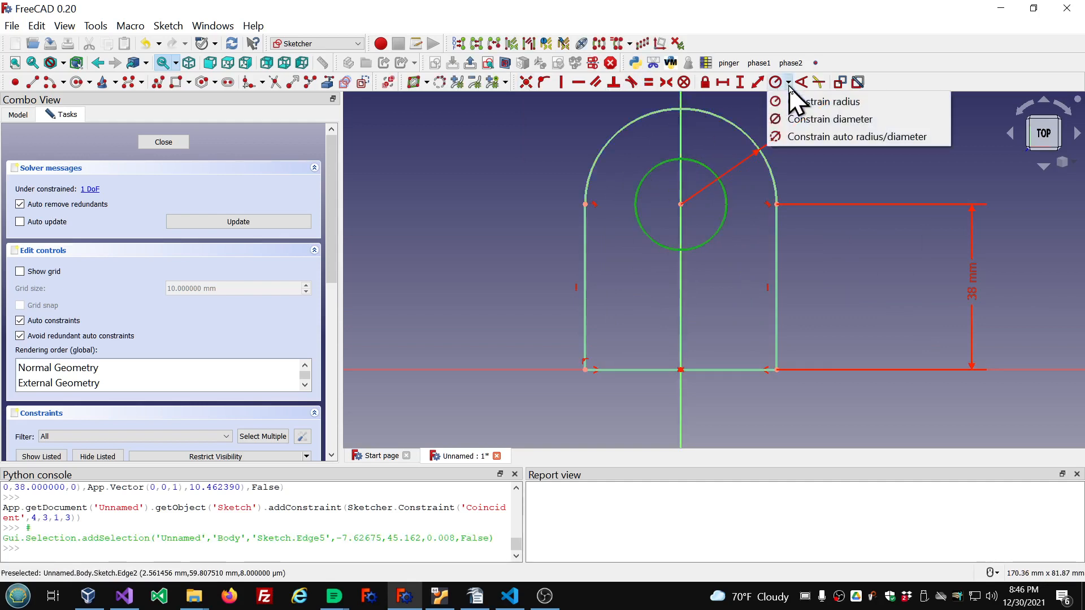
click(790, 120)
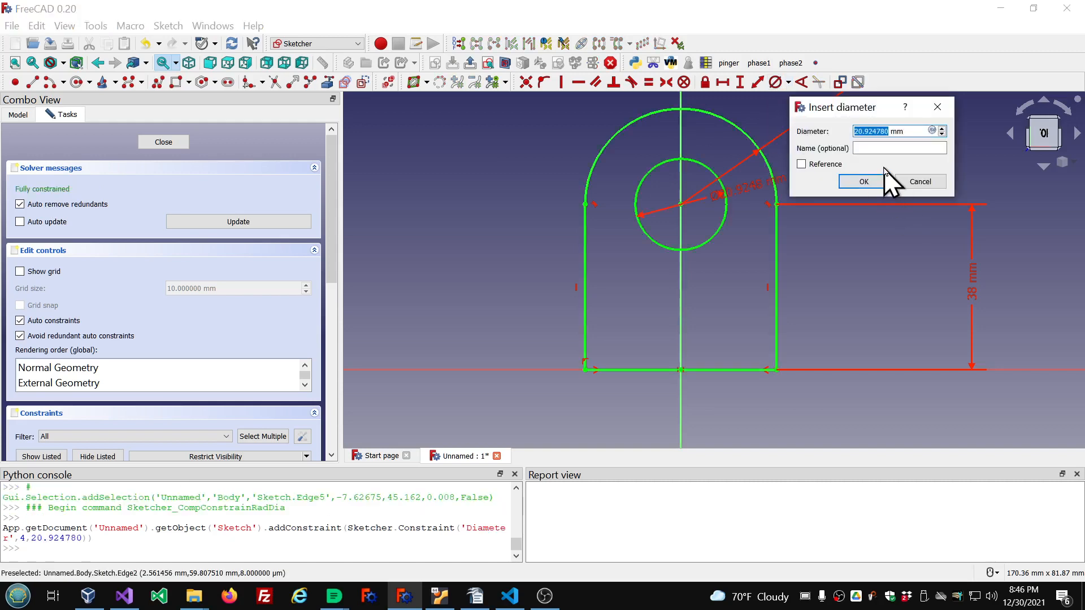
text(20)
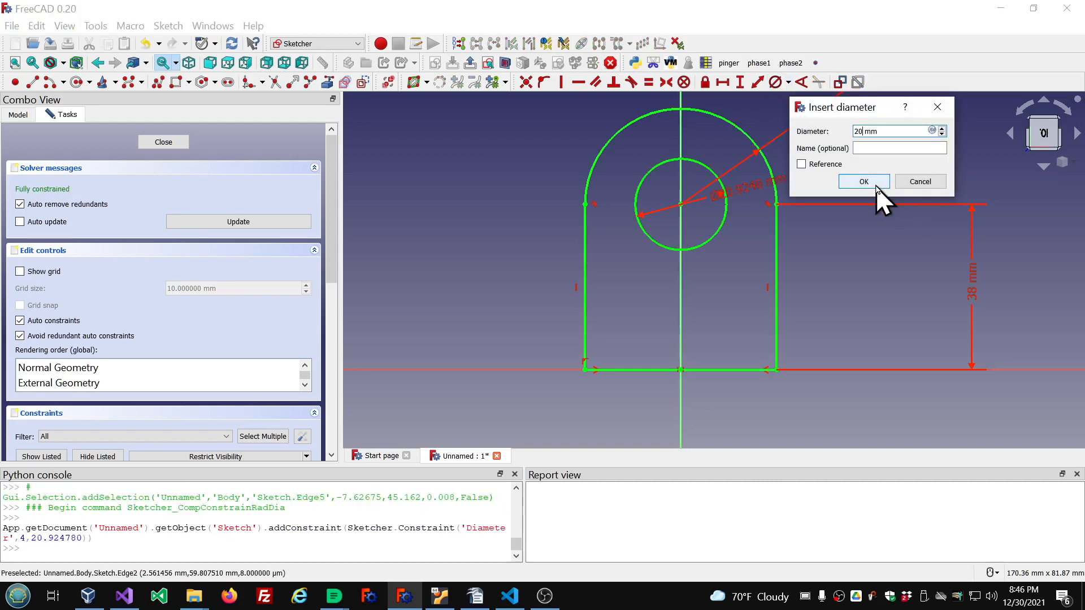
click(876, 186)
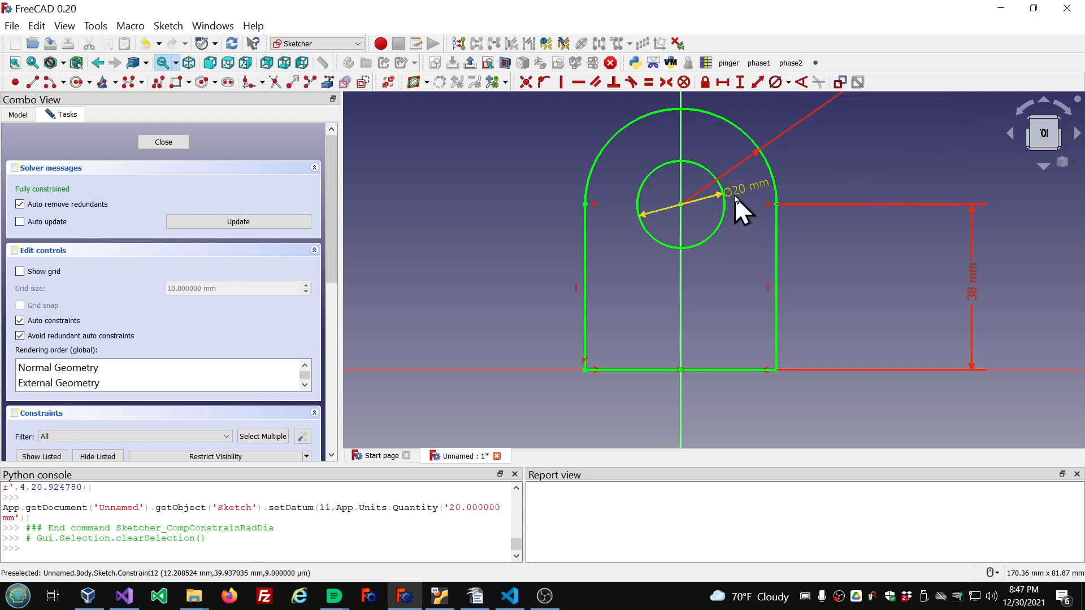
- Move the circle's diameter dimension outside the profile and close the sketch
drag(744, 195, 825, 180)
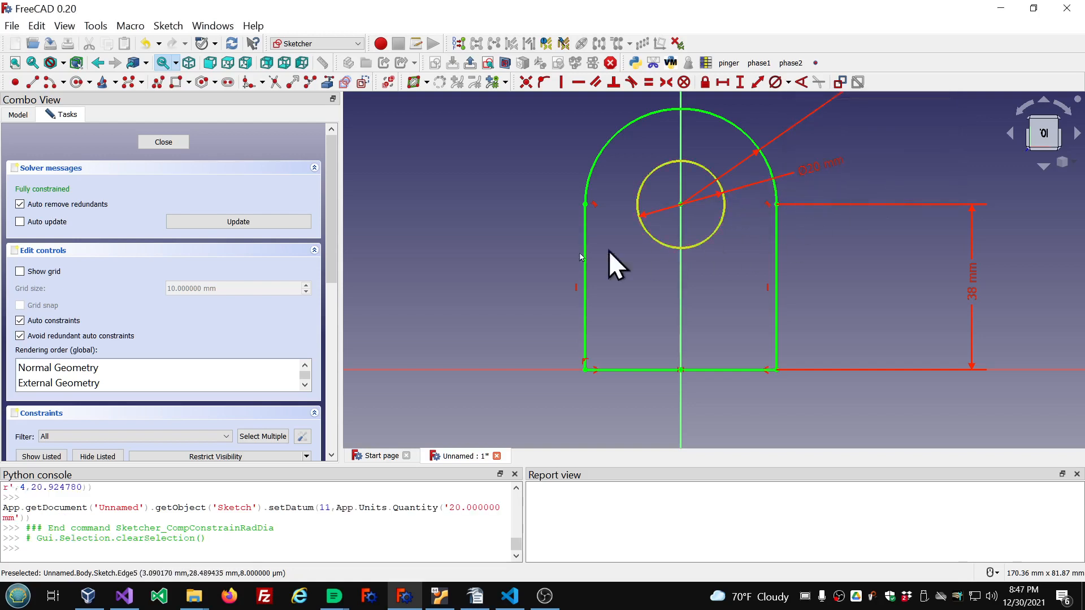
scroll(486, 273, down, 2)
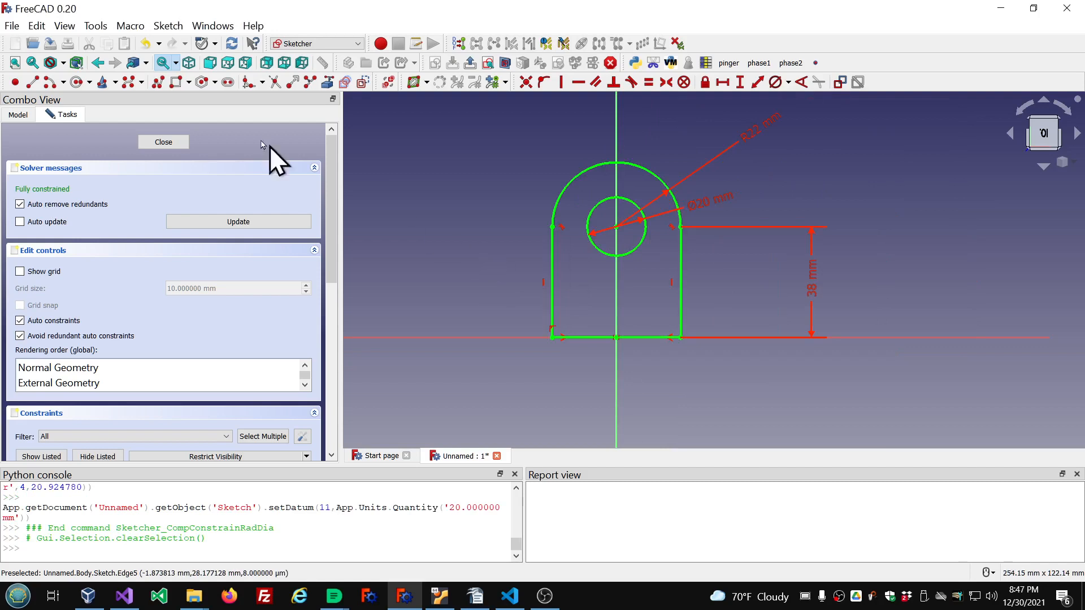
click(162, 143)
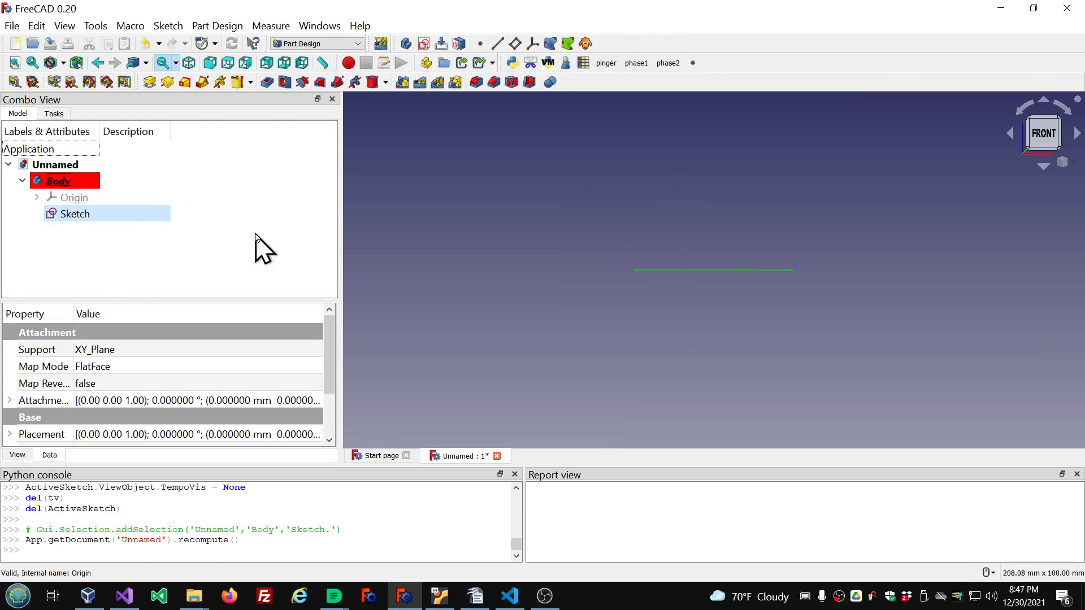
- Expand the profile sketch's attachment offset and change its rotation axis to X, with x at 1 and z at 0
drag(272, 299, 277, 249)
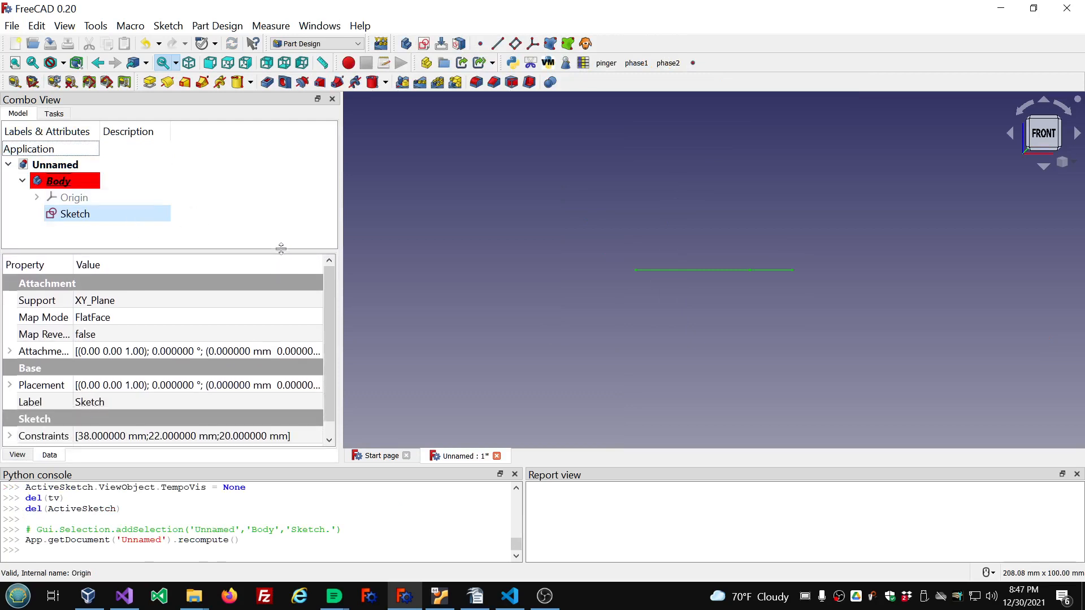
click(10, 351)
drag(70, 263, 111, 263)
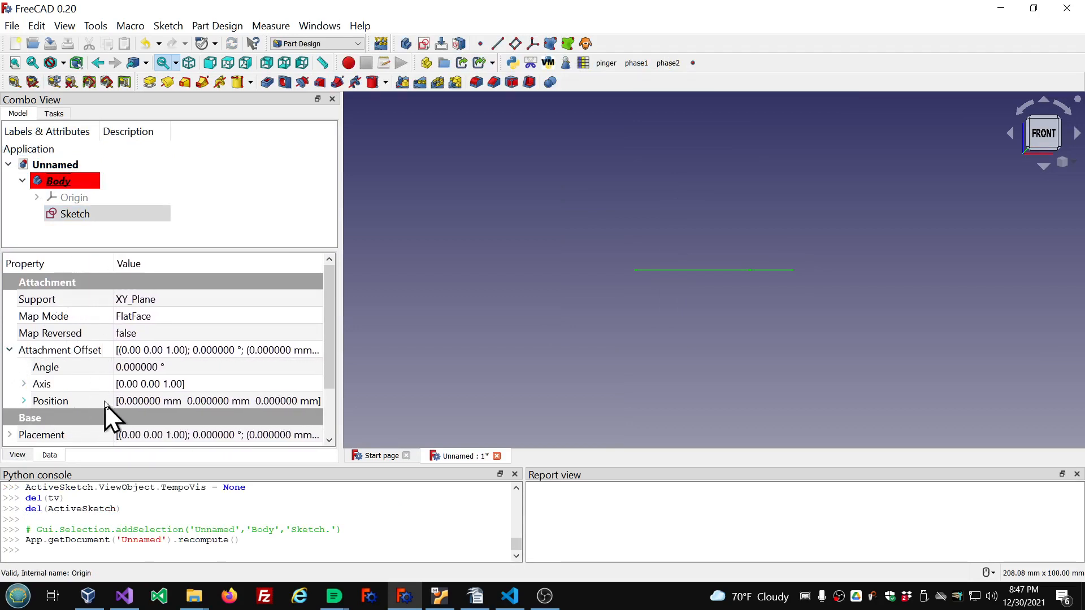
click(24, 384)
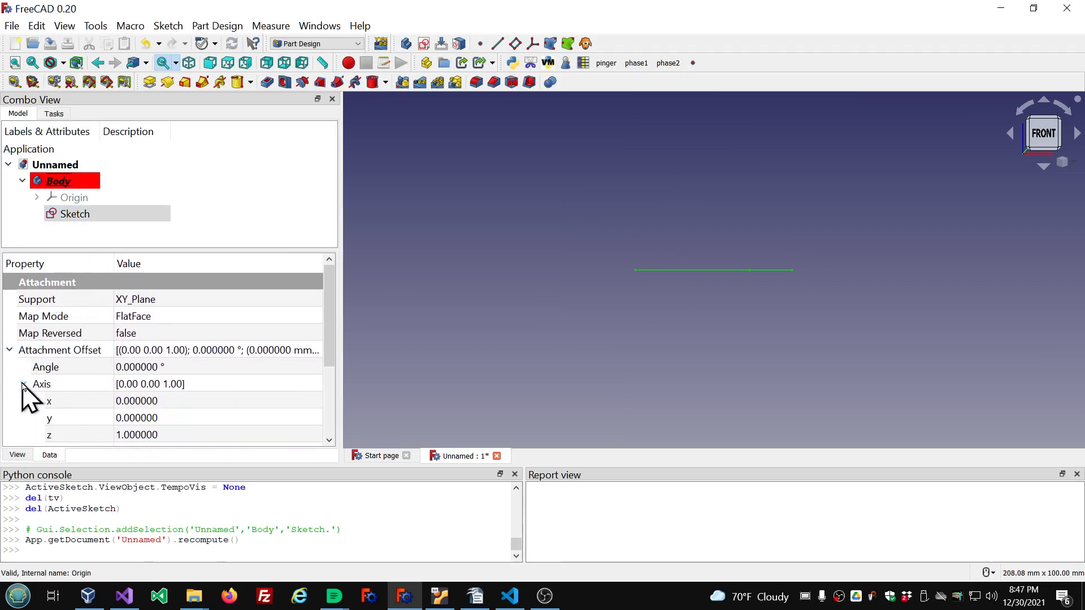
click(181, 435)
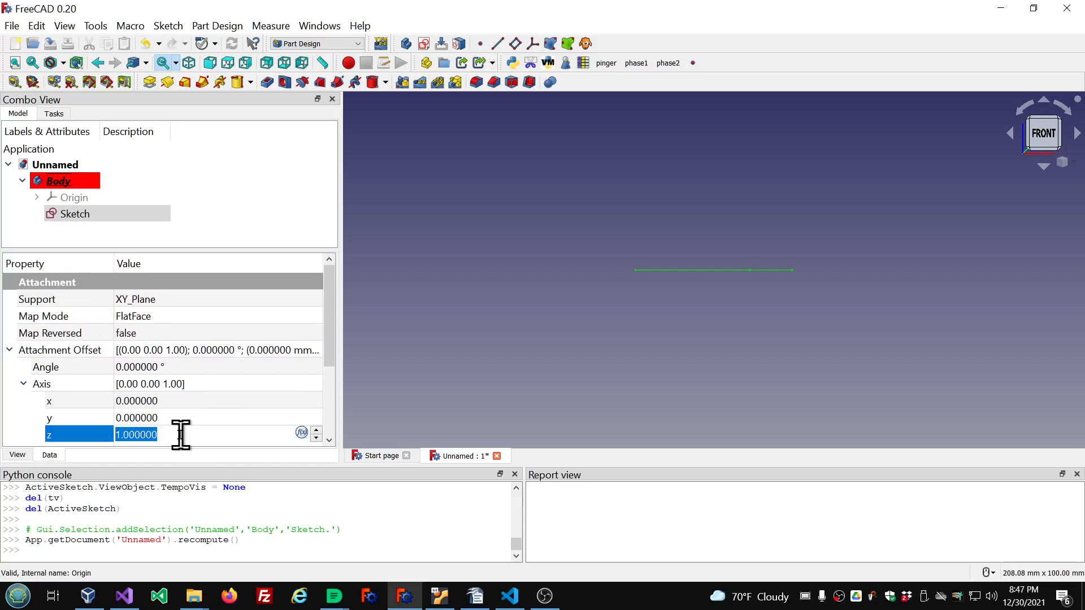
scroll(181, 435, down, 1)
click(185, 398)
scroll(185, 398, up, 1)
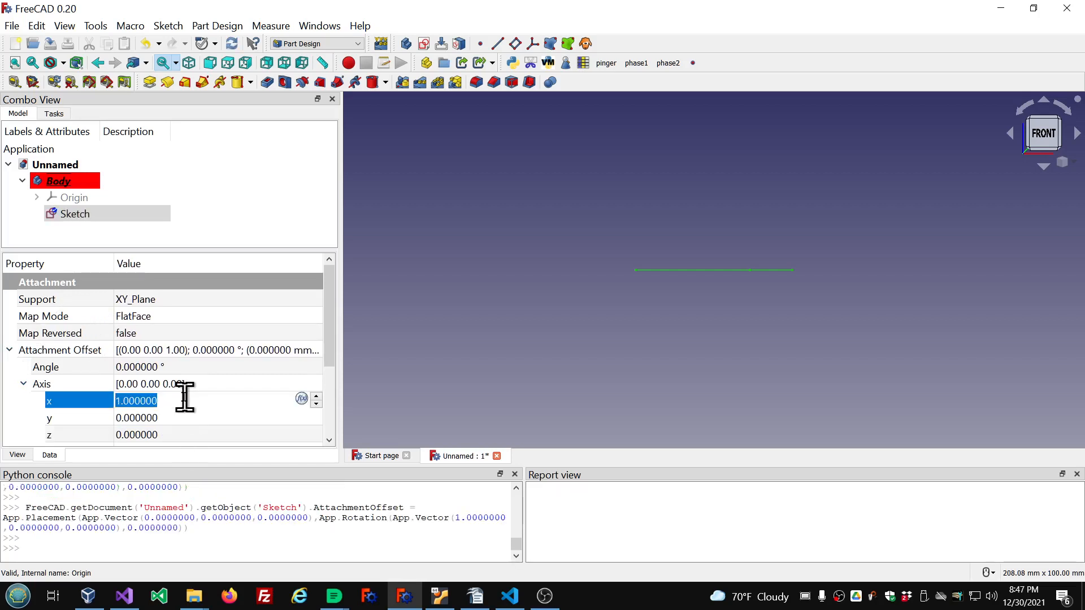
- Set the profile sketch's attachment offset angle to 30°
click(184, 368)
scroll(184, 367, up, 3)
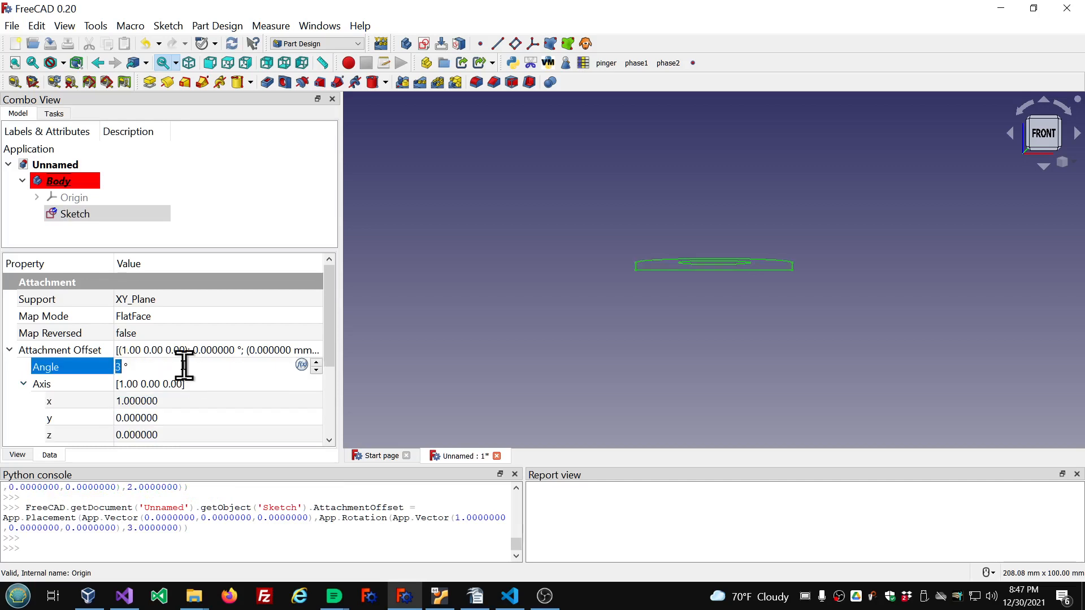
scroll(184, 367, up, 20)
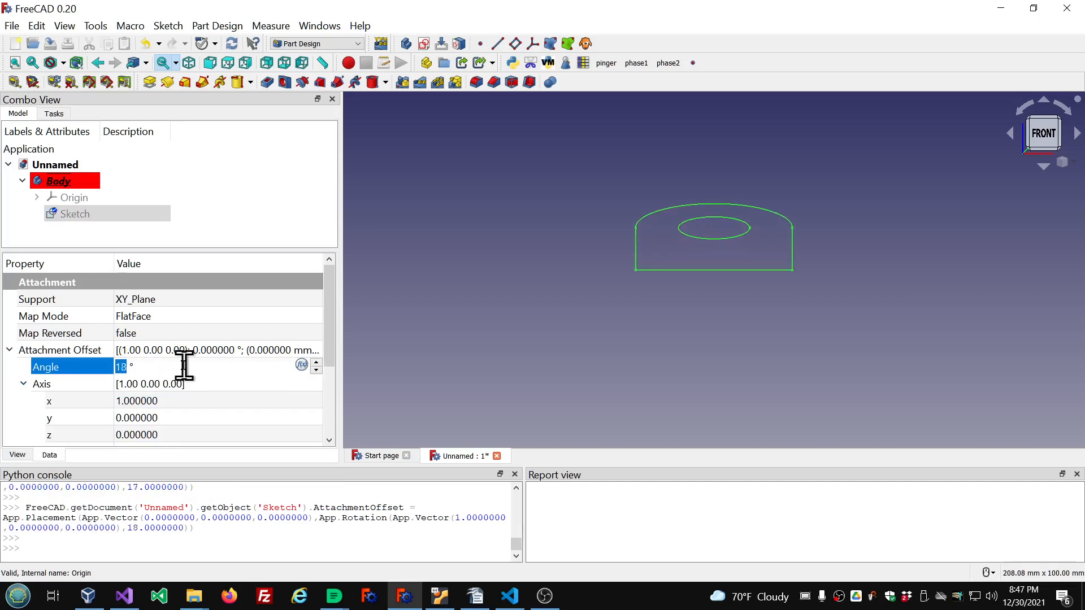
scroll(184, 367, up, 6)
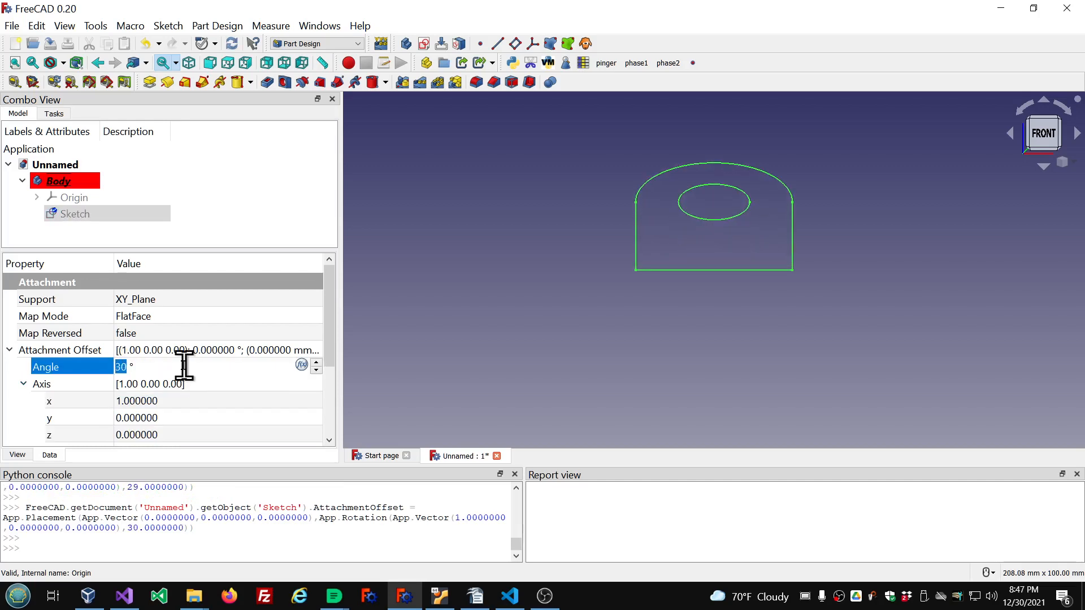
click(805, 597)
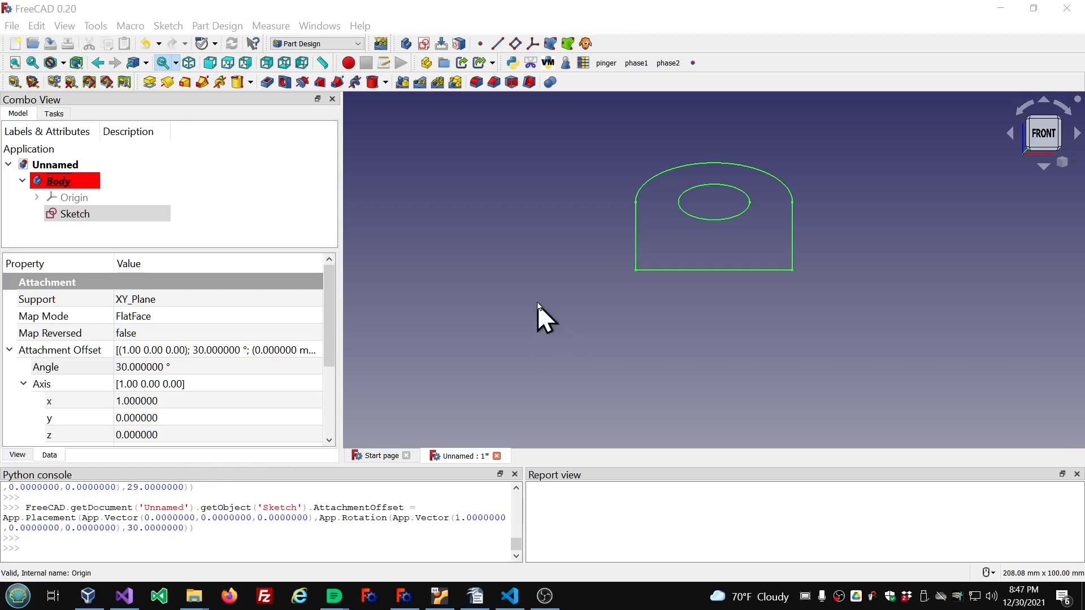
- View the tilted sketch from the left side and compare it with the side view on the forum drawing
scroll(538, 304, down, 3)
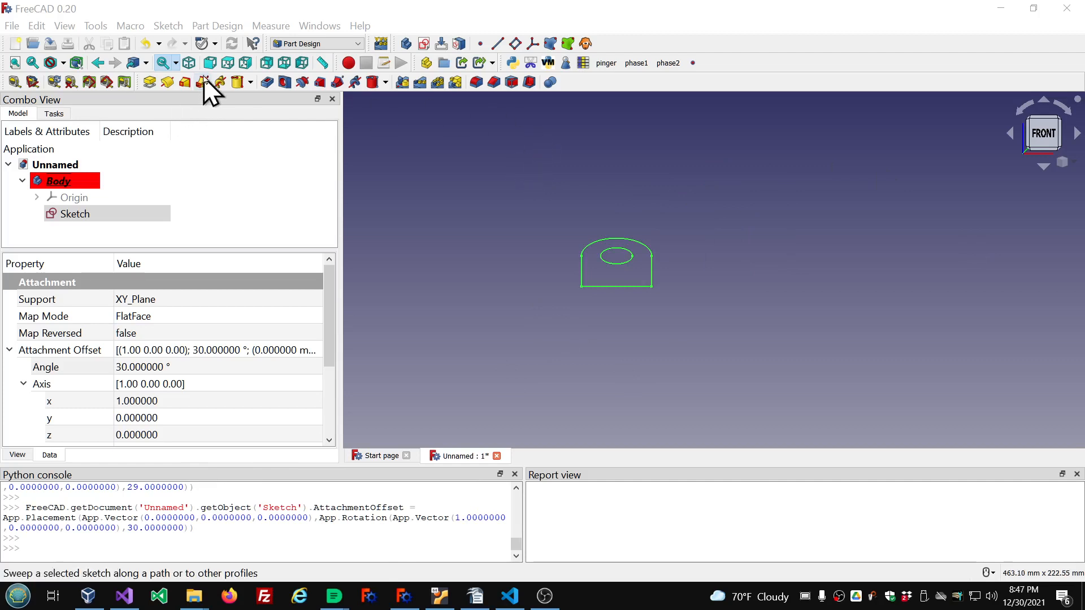
click(302, 63)
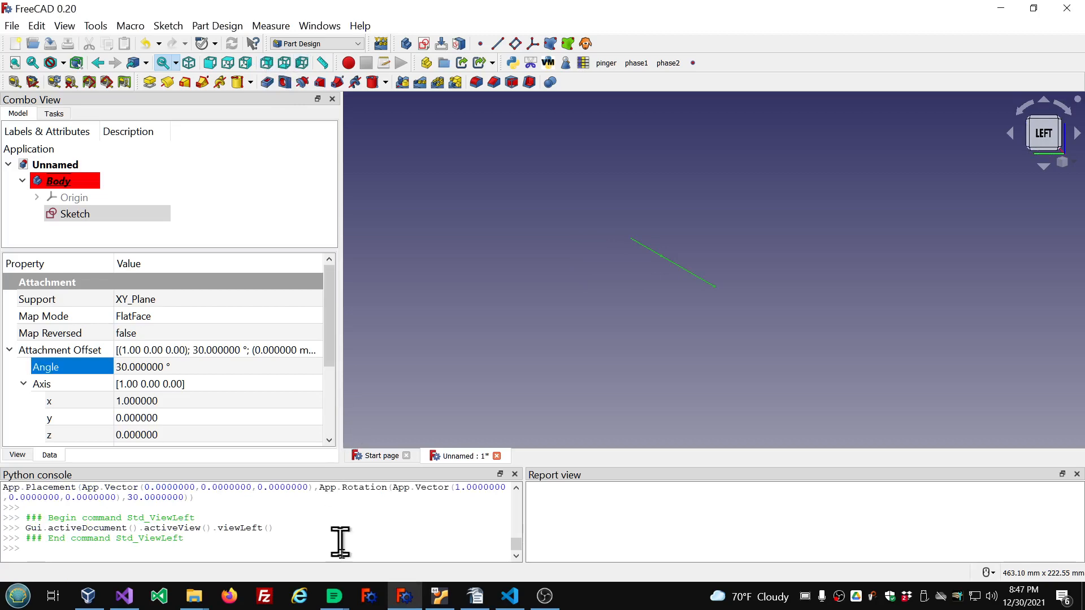
mouse_move(334, 596)
click(508, 550)
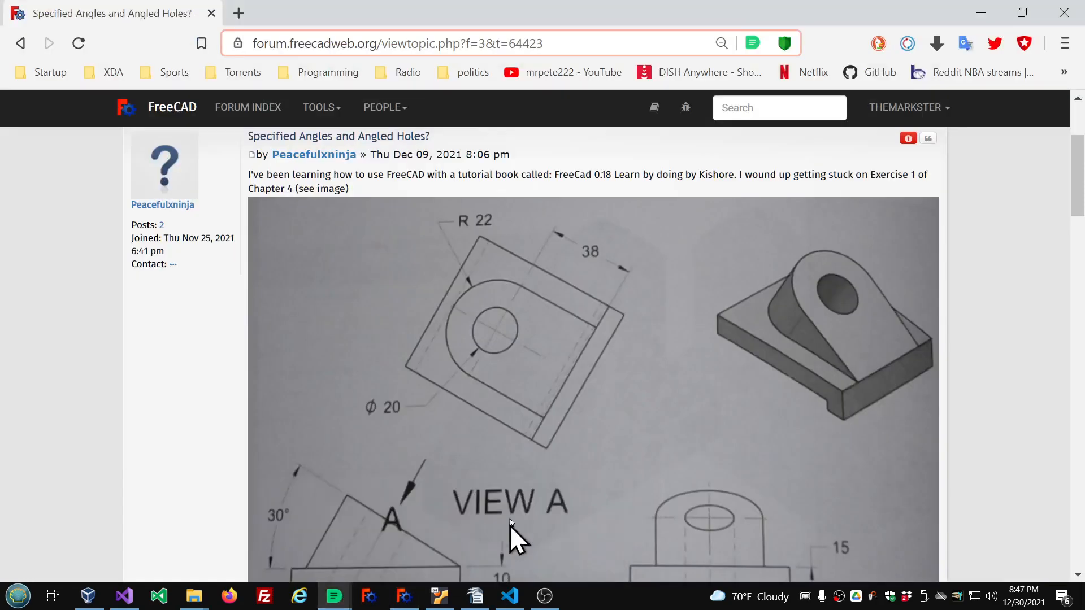
scroll(565, 320, down, 9)
scroll(551, 314, up, 8)
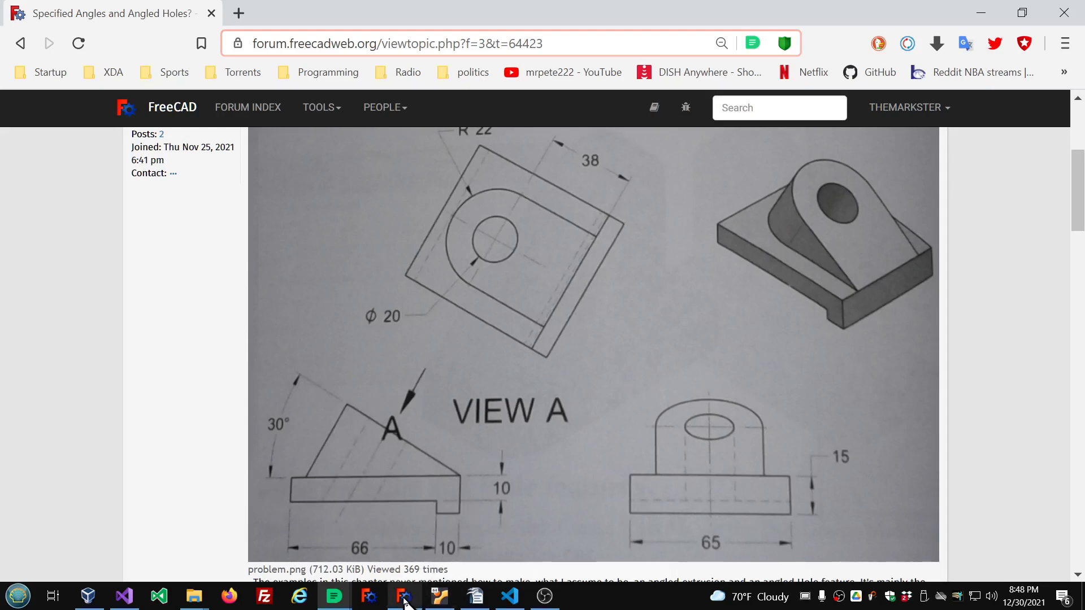
- Back in FreeCAD, create a new sketch on the YZ plane and close it while still empty
click(404, 596)
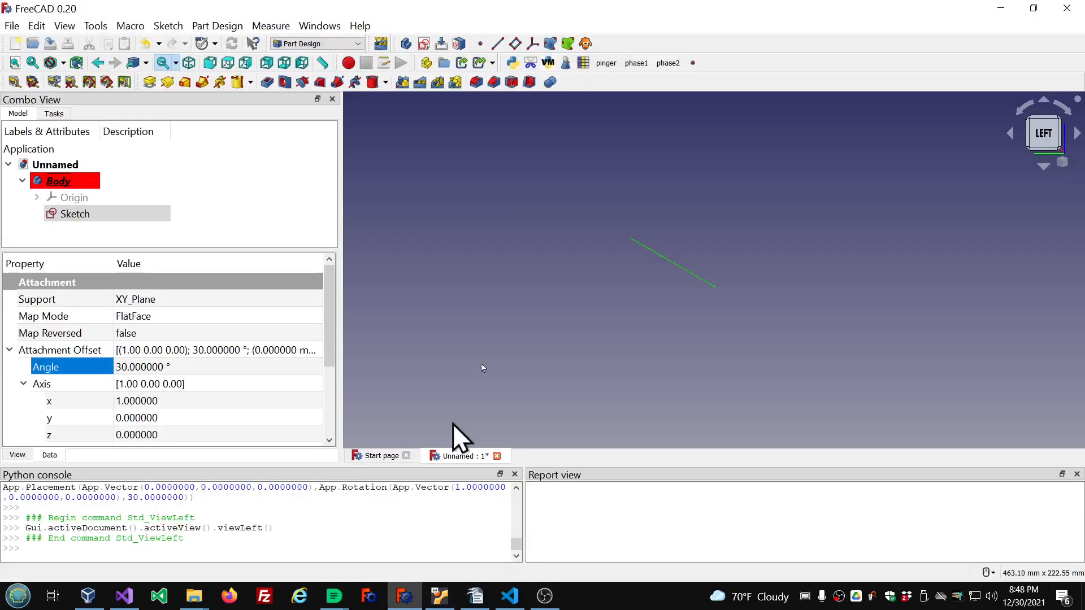
click(424, 44)
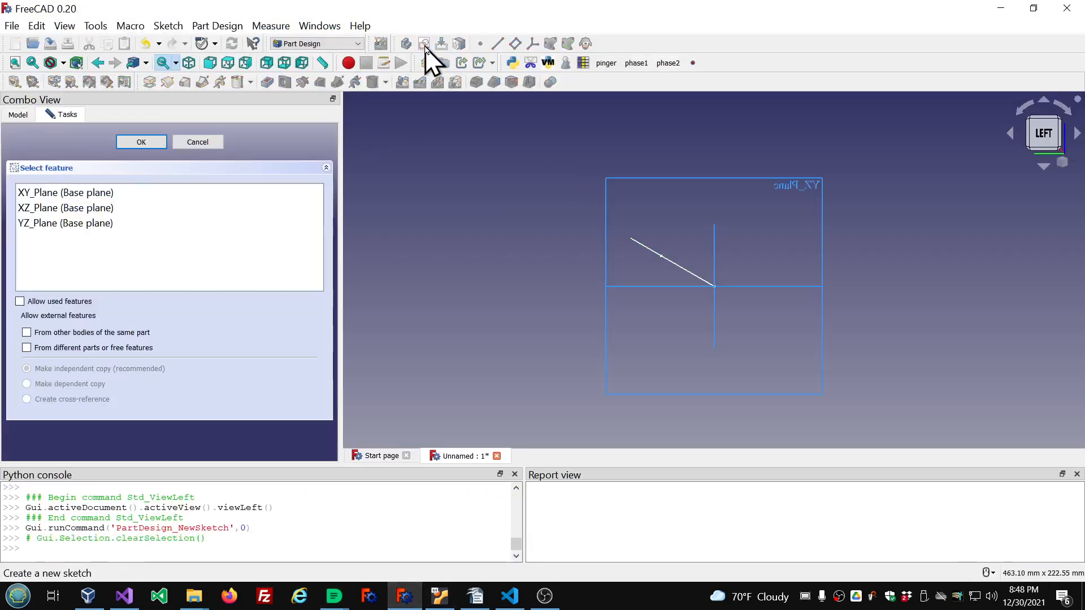
click(71, 225)
click(139, 144)
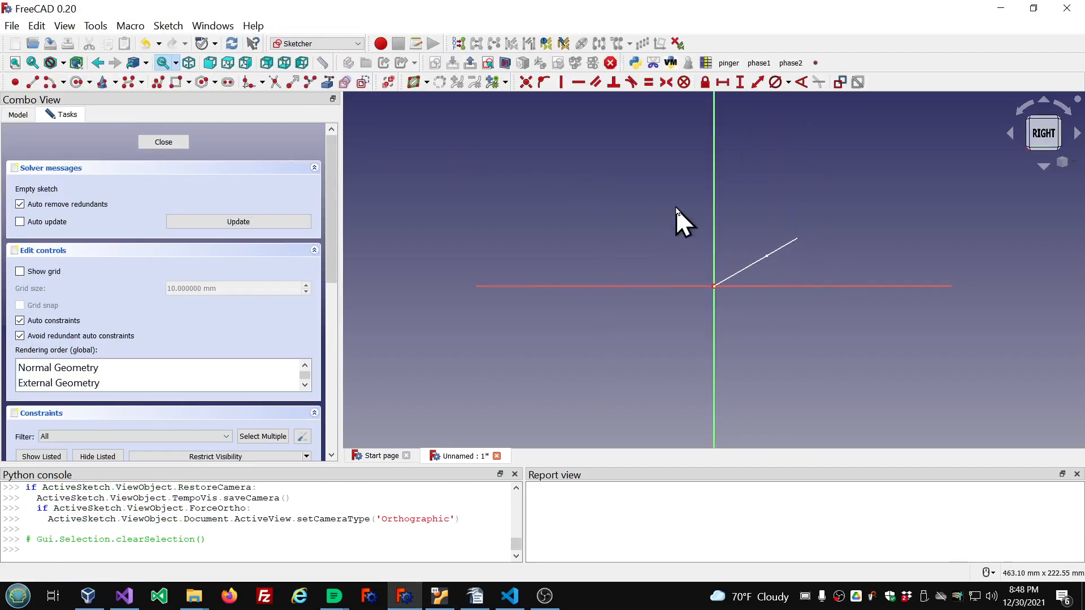
scroll(762, 281, up, 3)
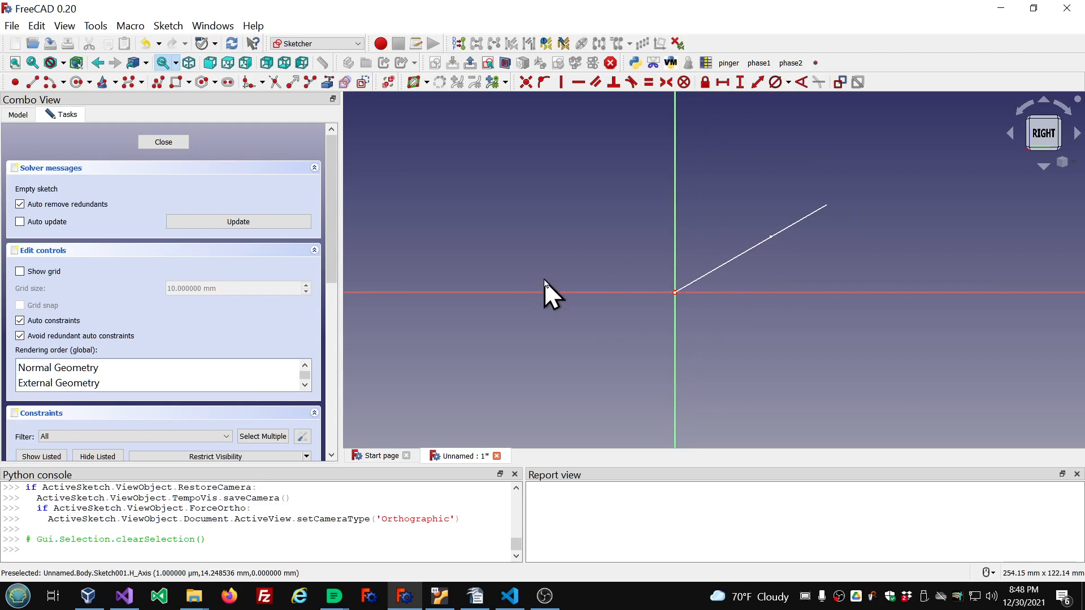
click(156, 143)
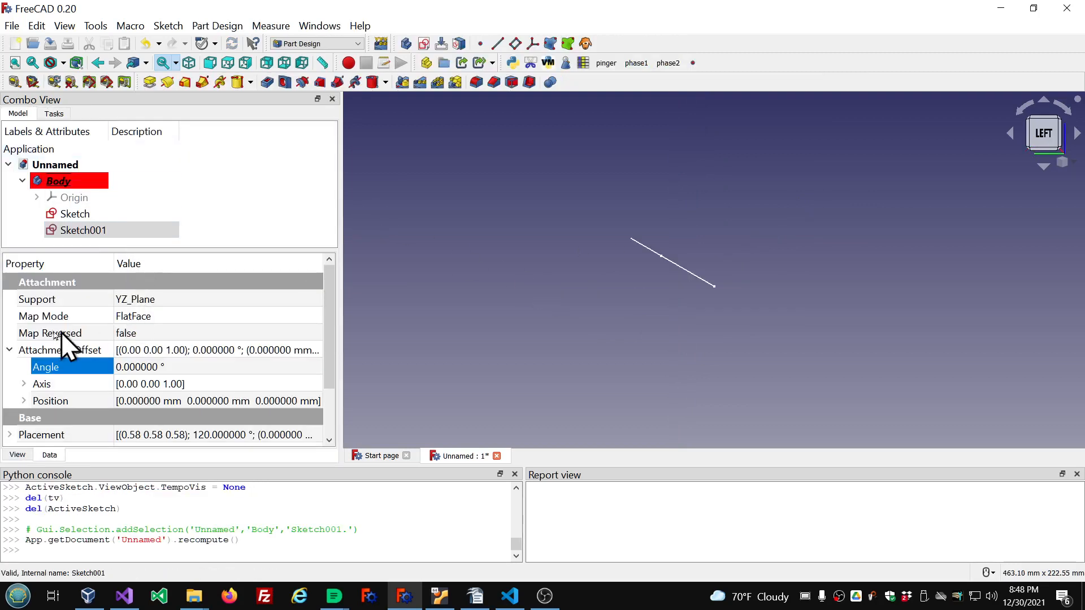
- Set the empty YZ-plane sketch's Map Reversed property to true and reopen the sketch for editing
double_click(161, 333)
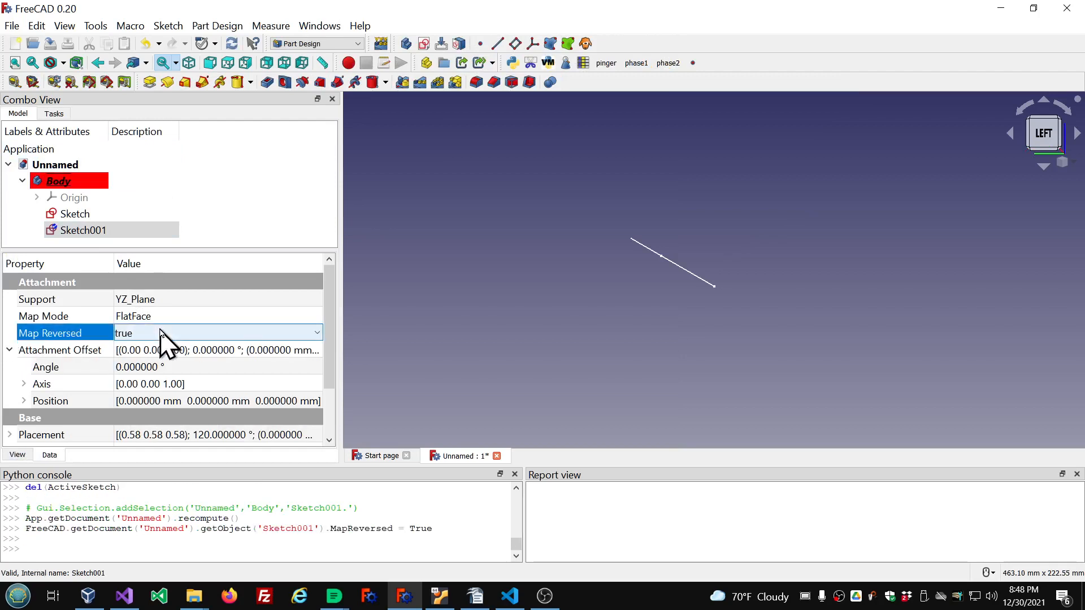
click(272, 183)
click(94, 231)
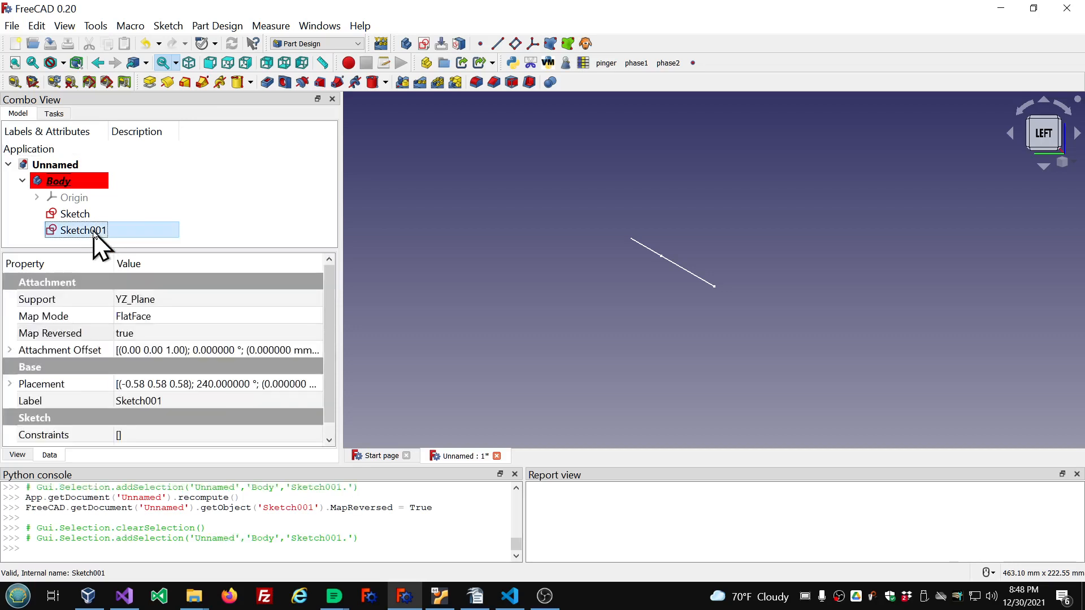
double_click(93, 231)
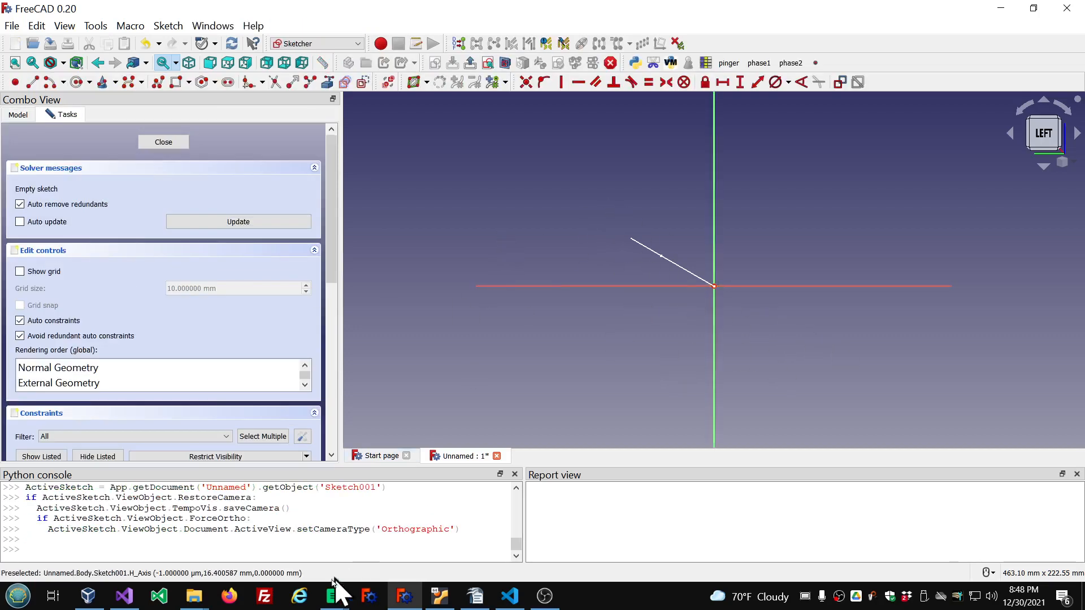
- Check the side view on the forum drawing, and in FreeCAD draw its closed stepped outline from the origin, about 86 mm long and 38 mm deep
click(335, 597)
click(512, 544)
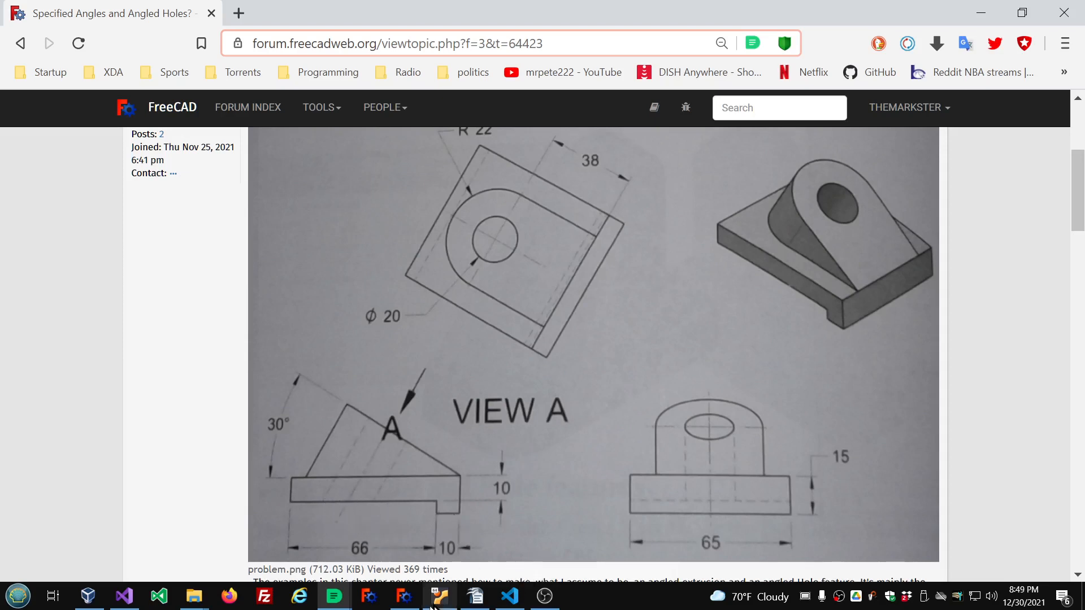
click(399, 606)
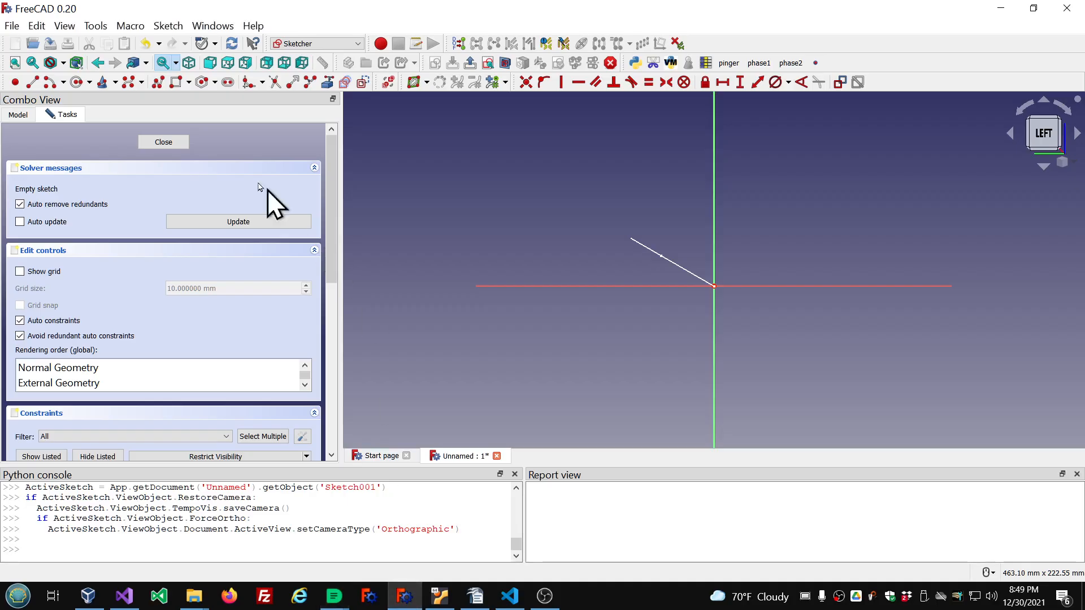
click(158, 83)
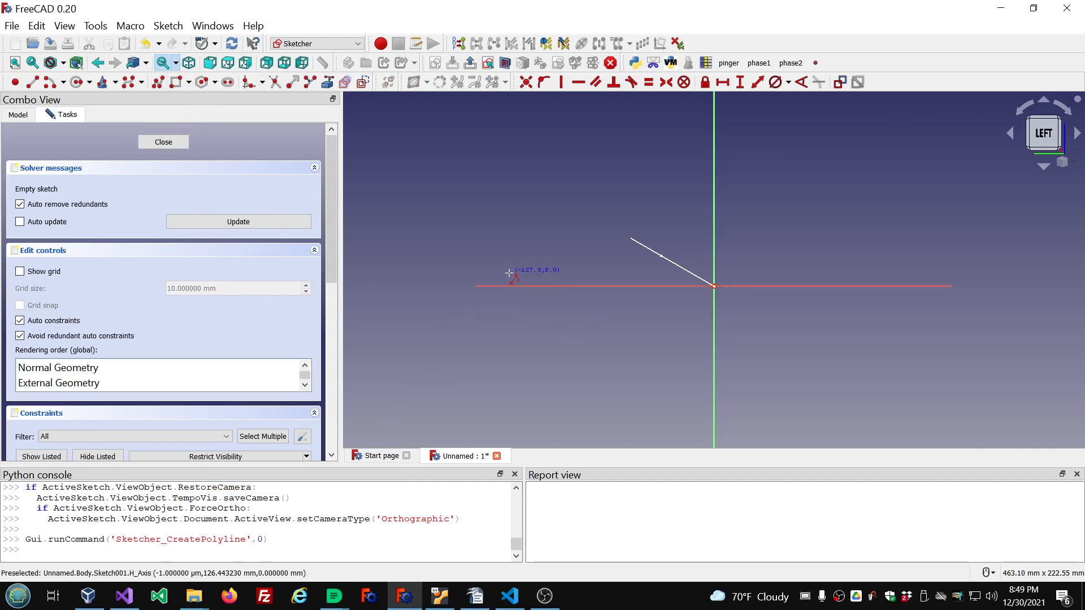
click(576, 286)
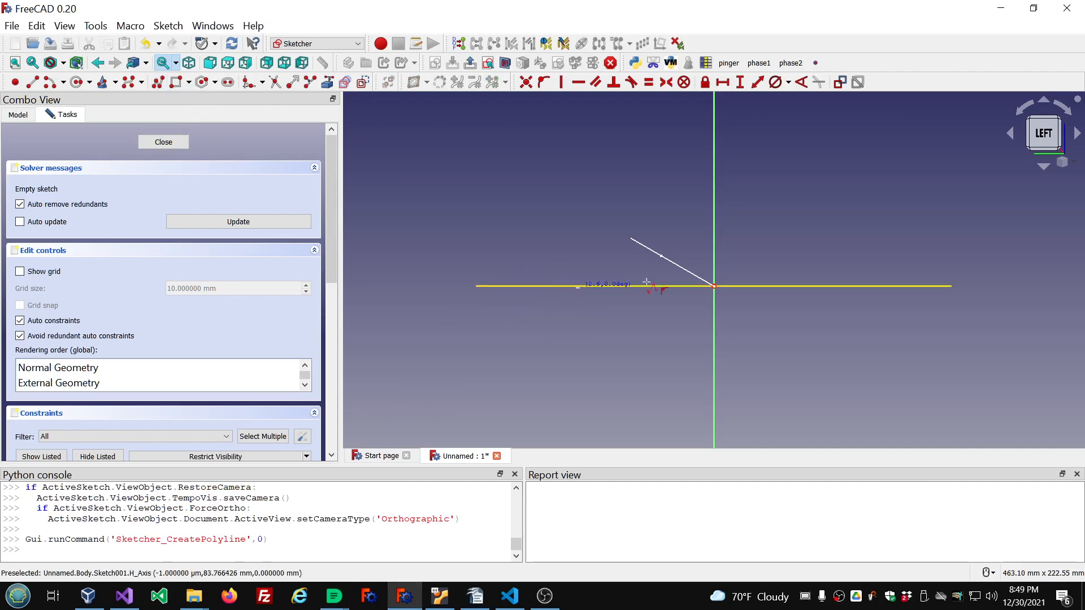
click(714, 287)
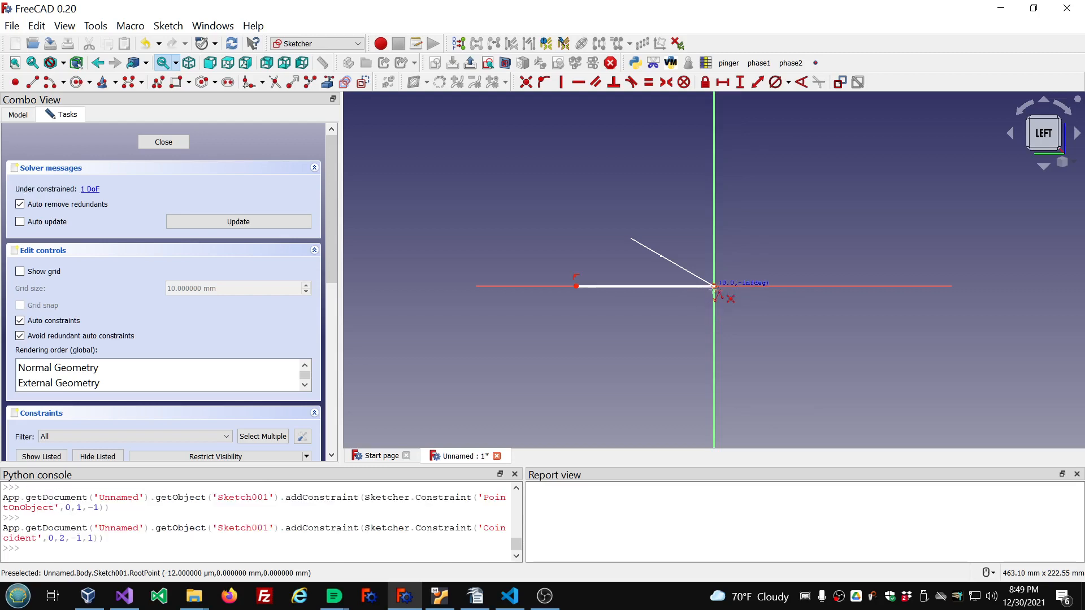
click(715, 347)
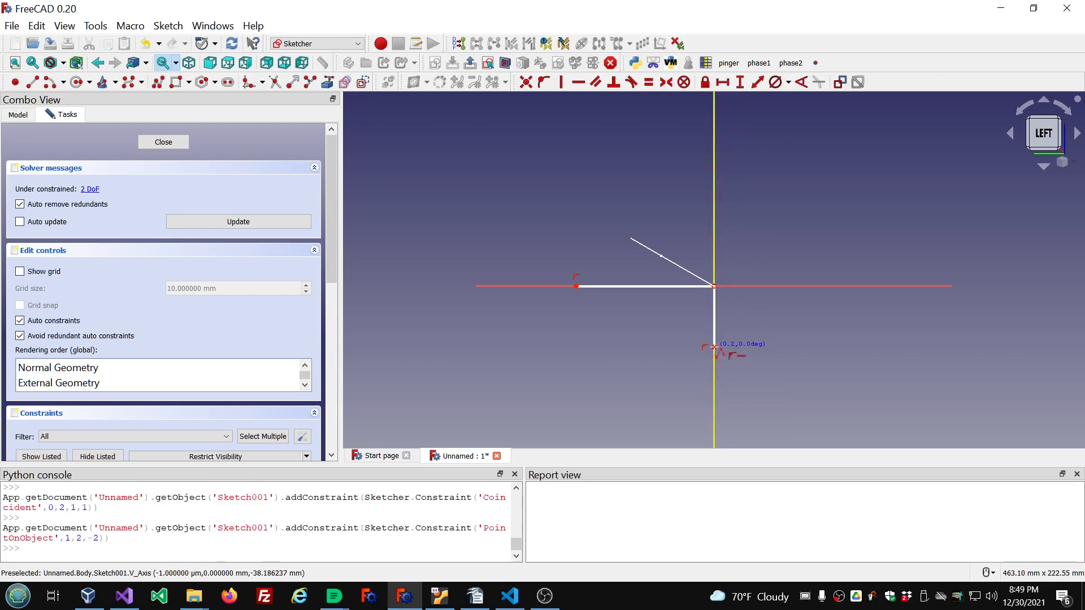
click(678, 347)
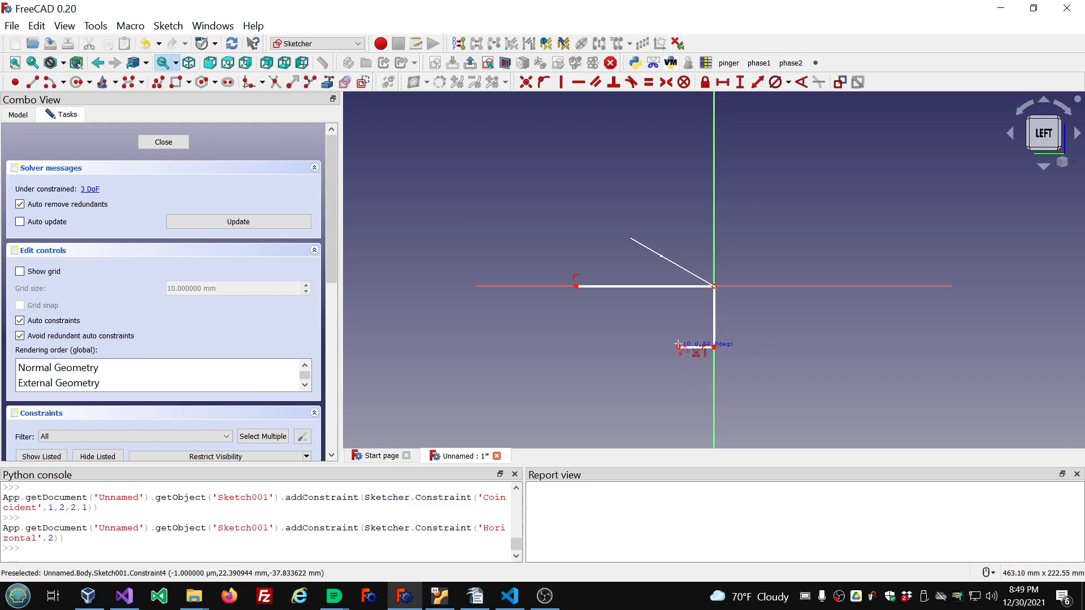
click(678, 313)
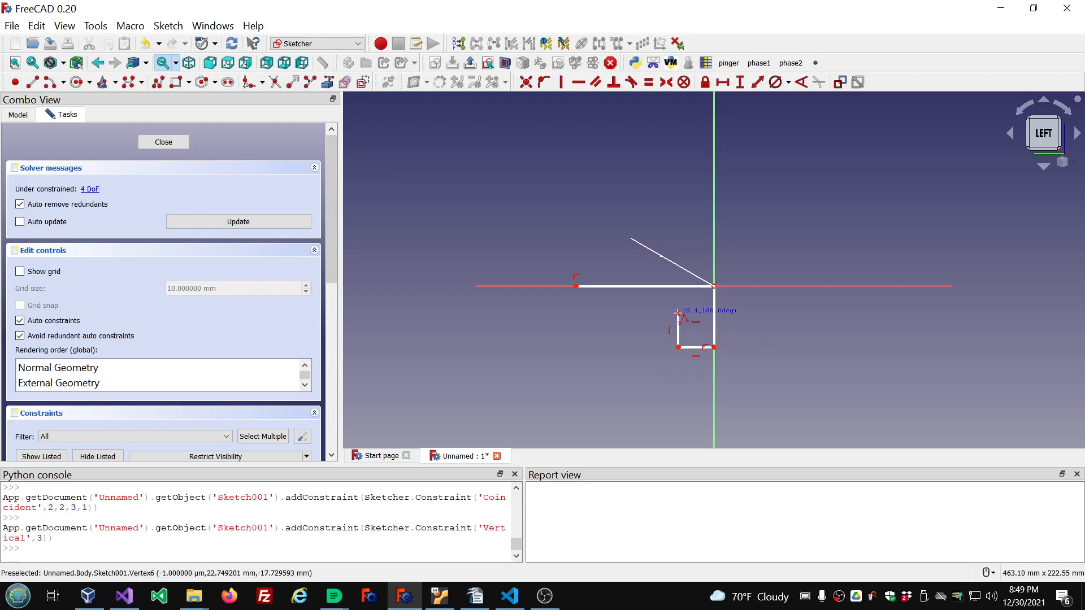
click(576, 313)
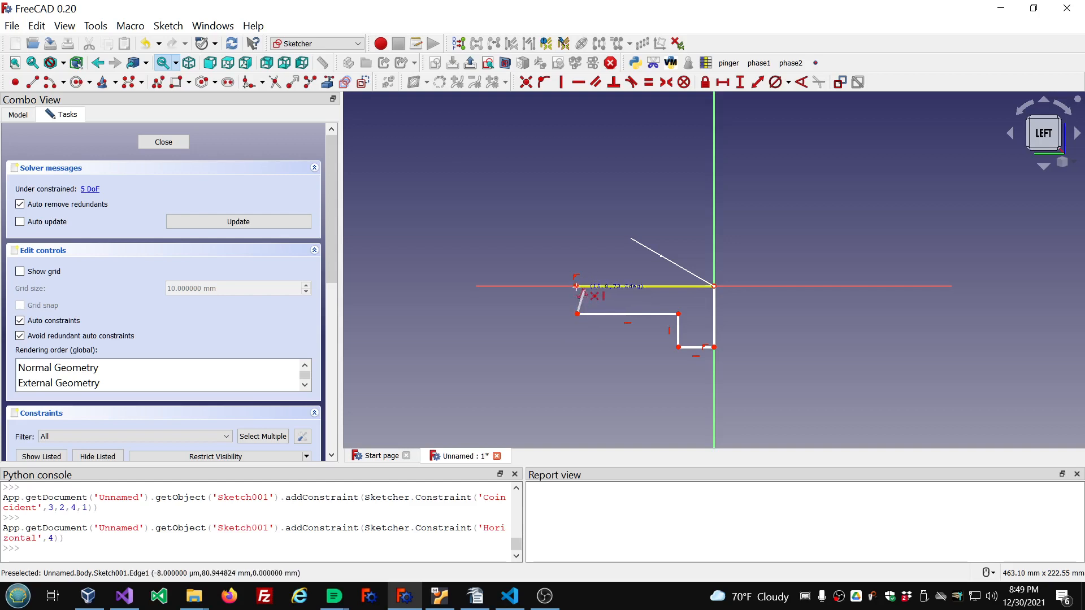
click(577, 286)
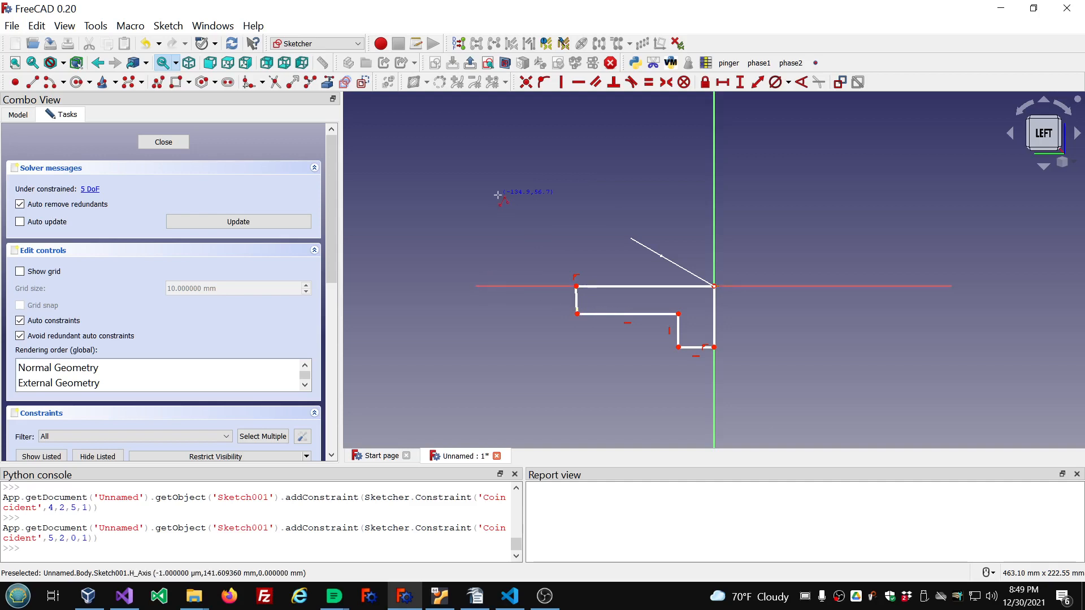
- Constrain the outline's end edge opposite the origin vertical, and set the lip's horizontal width to 10 mm, placing the dimension clear of the profile
click(576, 300)
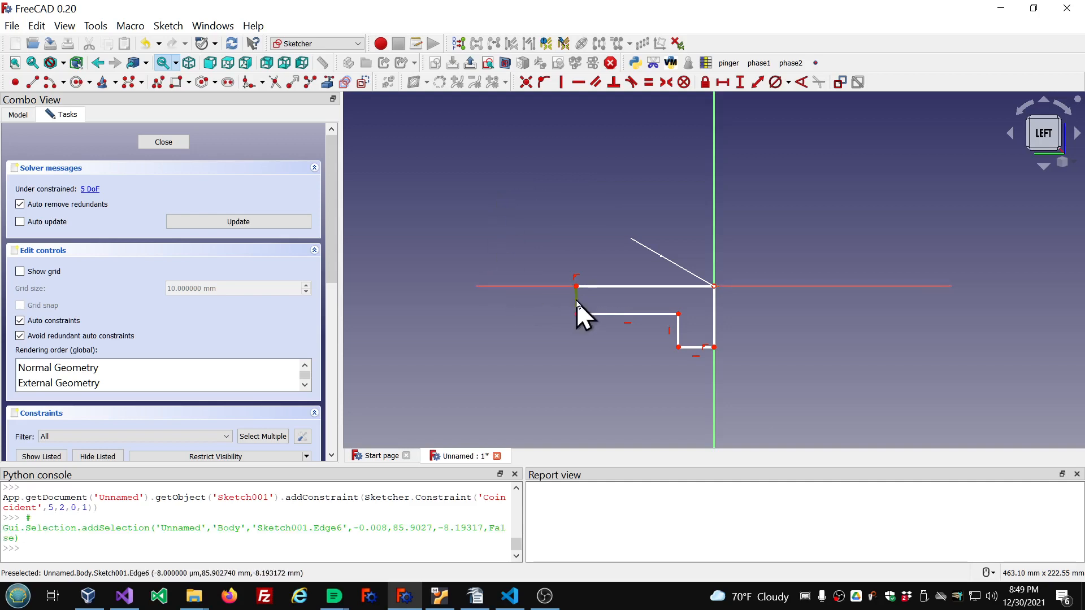
click(561, 84)
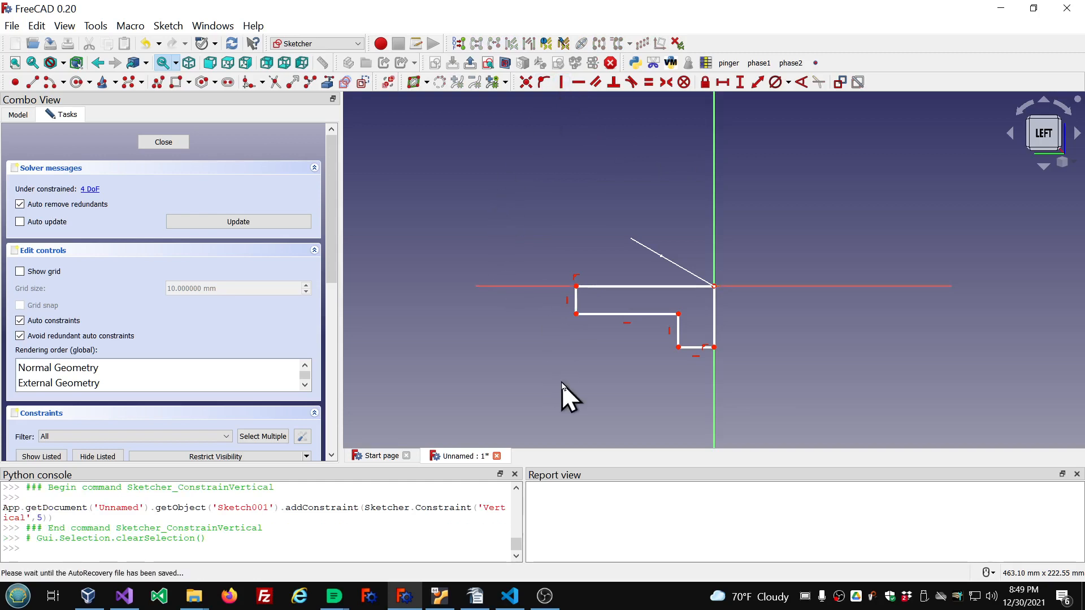
click(697, 349)
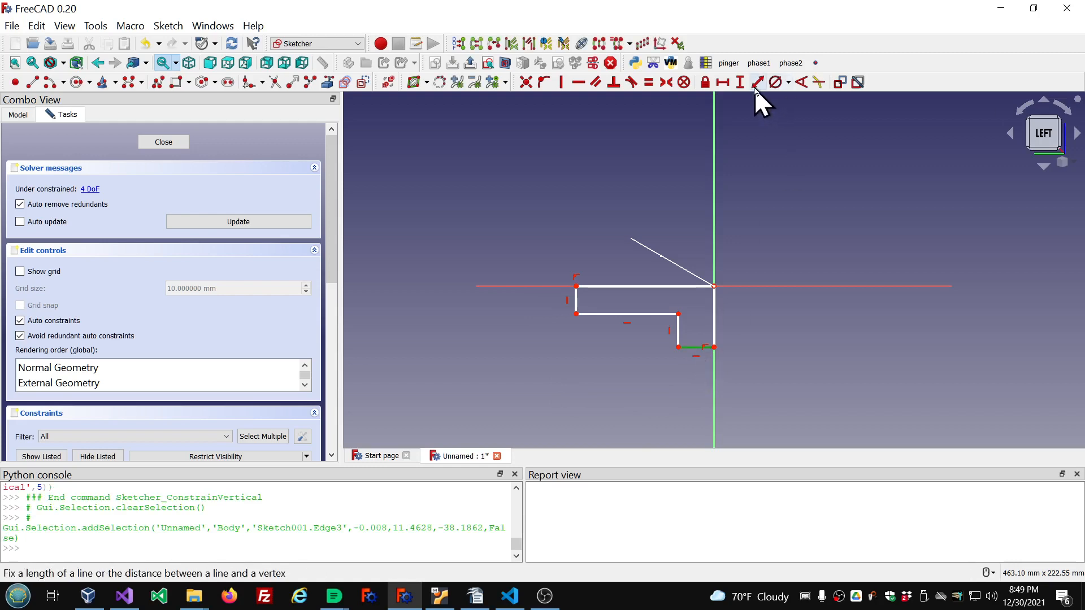
click(730, 84)
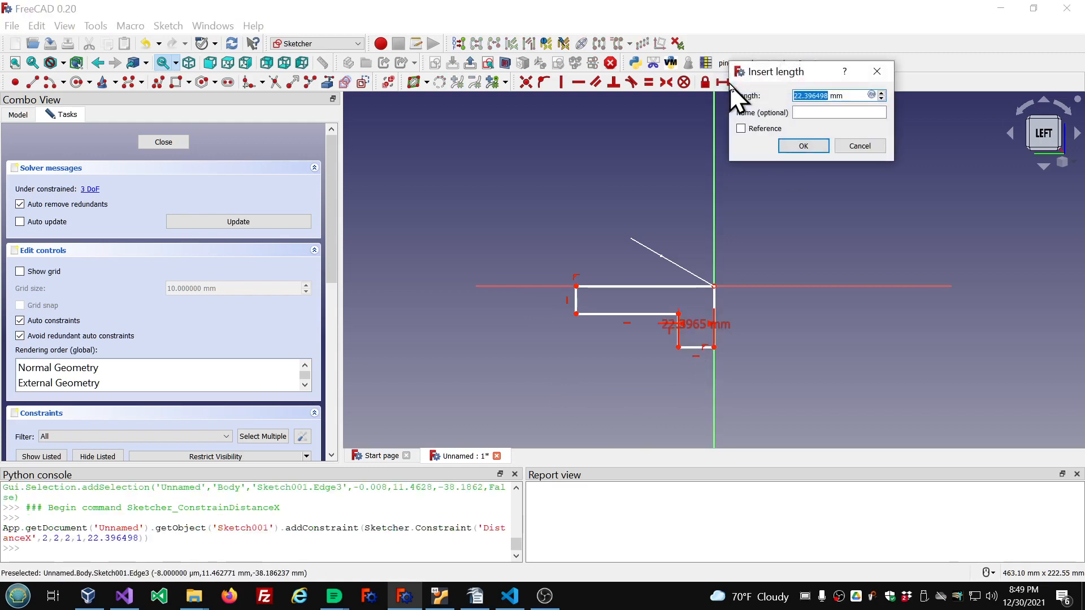
text(10)
click(802, 147)
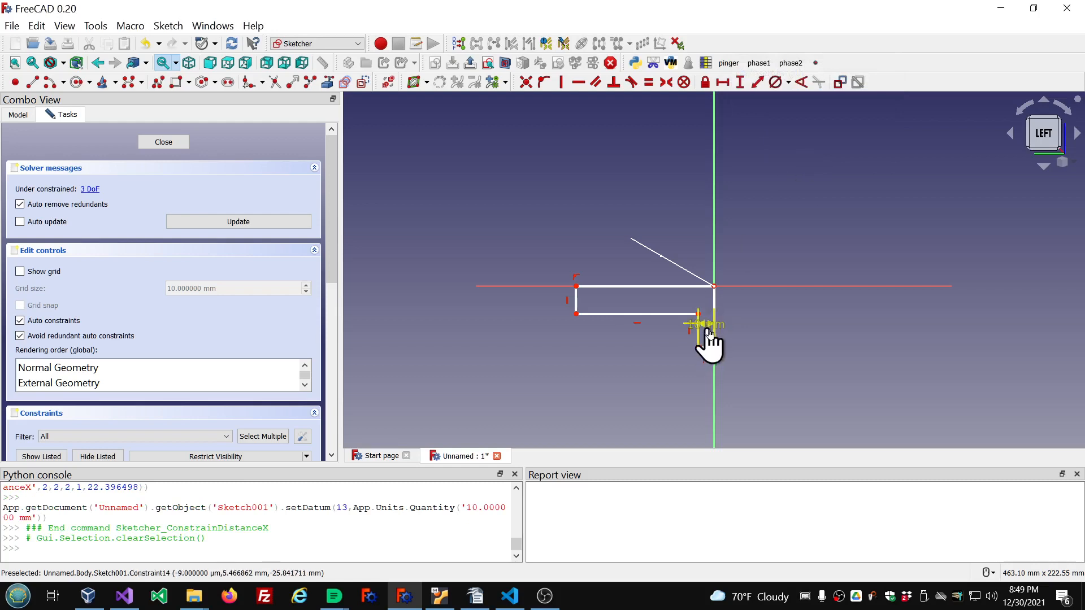
drag(706, 331, 809, 361)
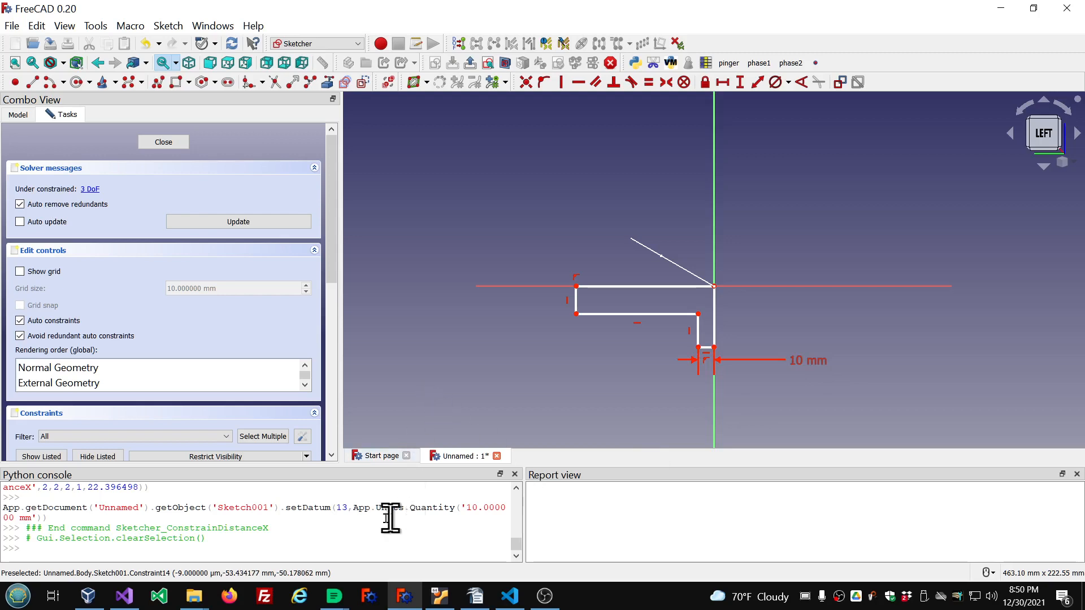
- Check the base length on the forum drawing, set the long lower edge to 66 mm in FreeCAD, and place the dimension below the profile
click(334, 596)
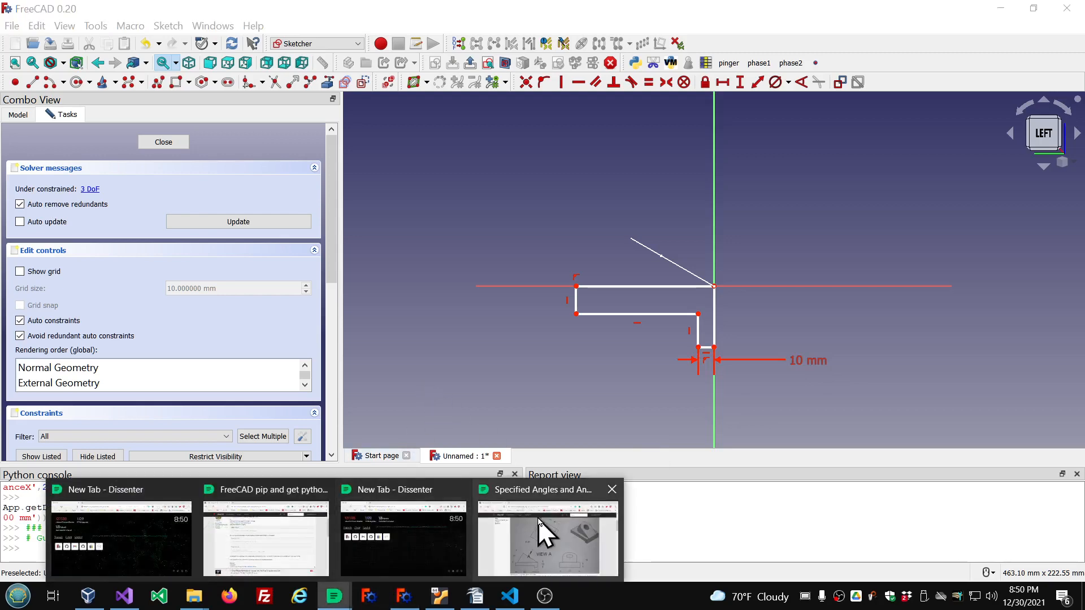
click(538, 520)
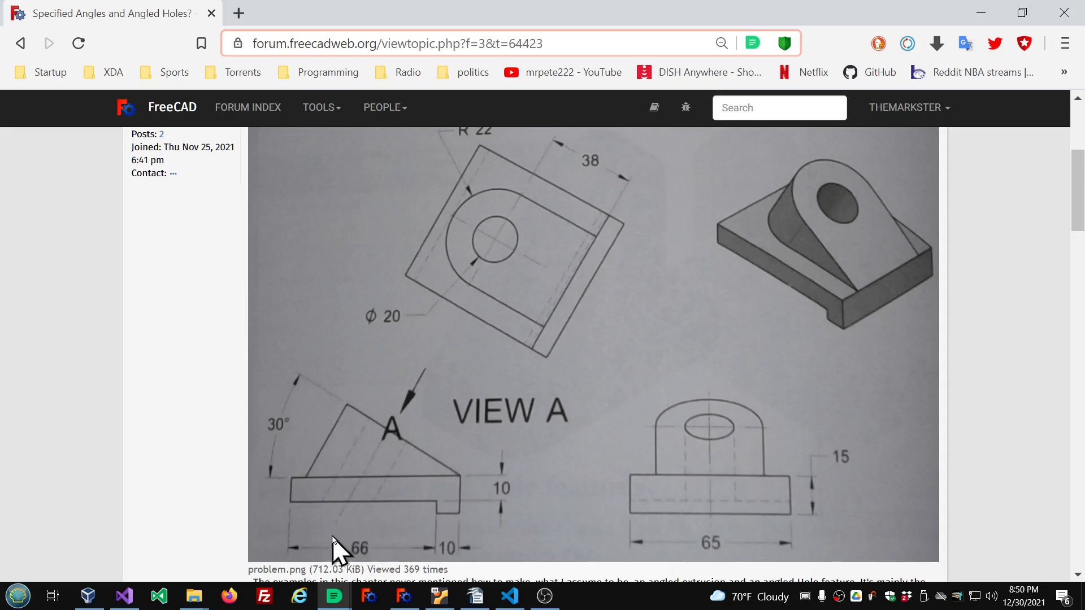
click(403, 599)
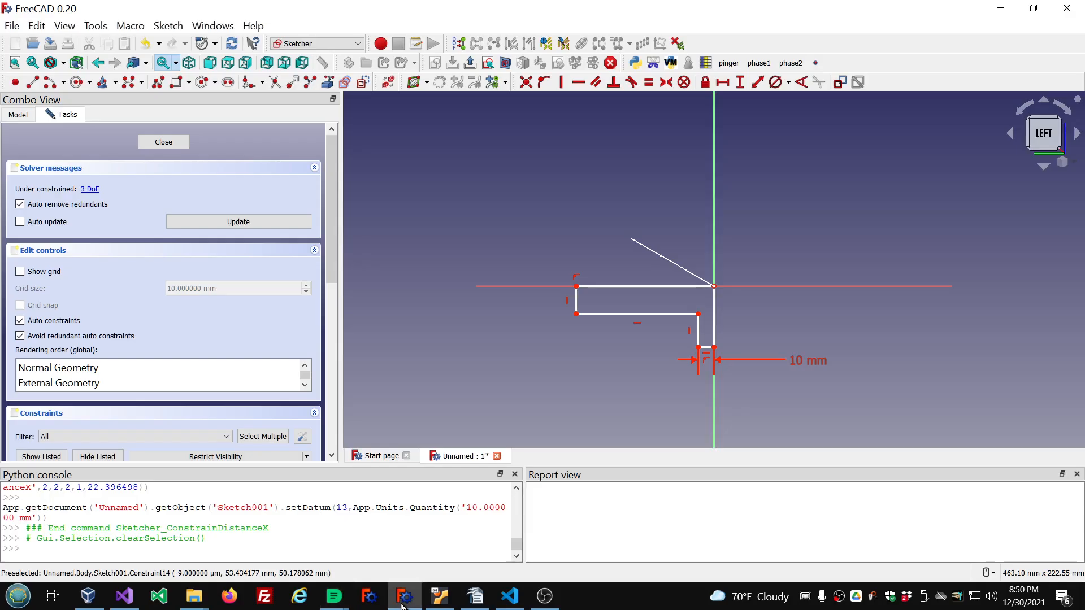
click(633, 314)
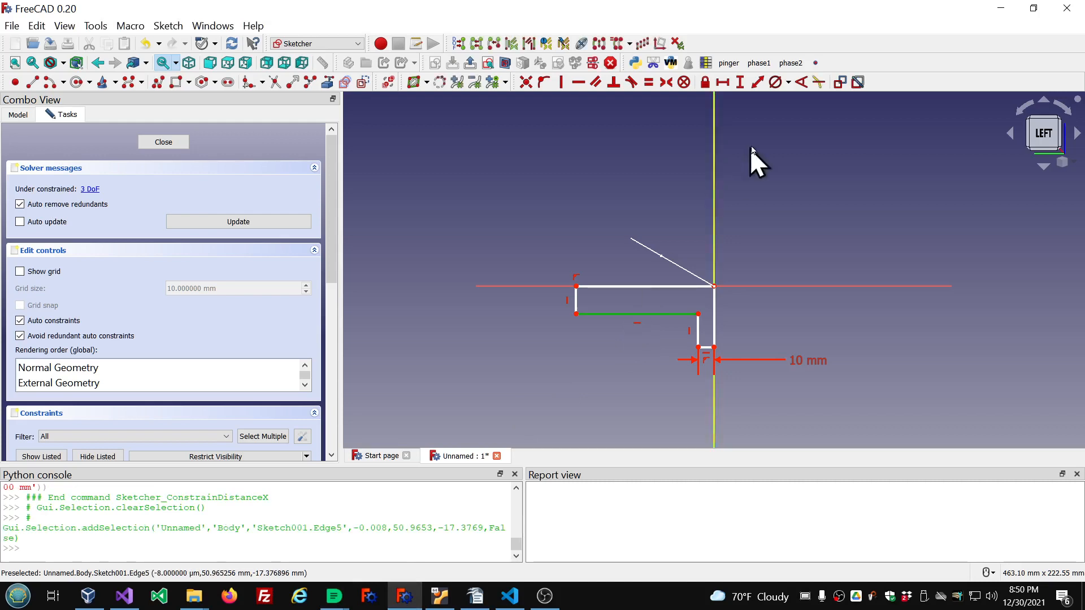
click(722, 83)
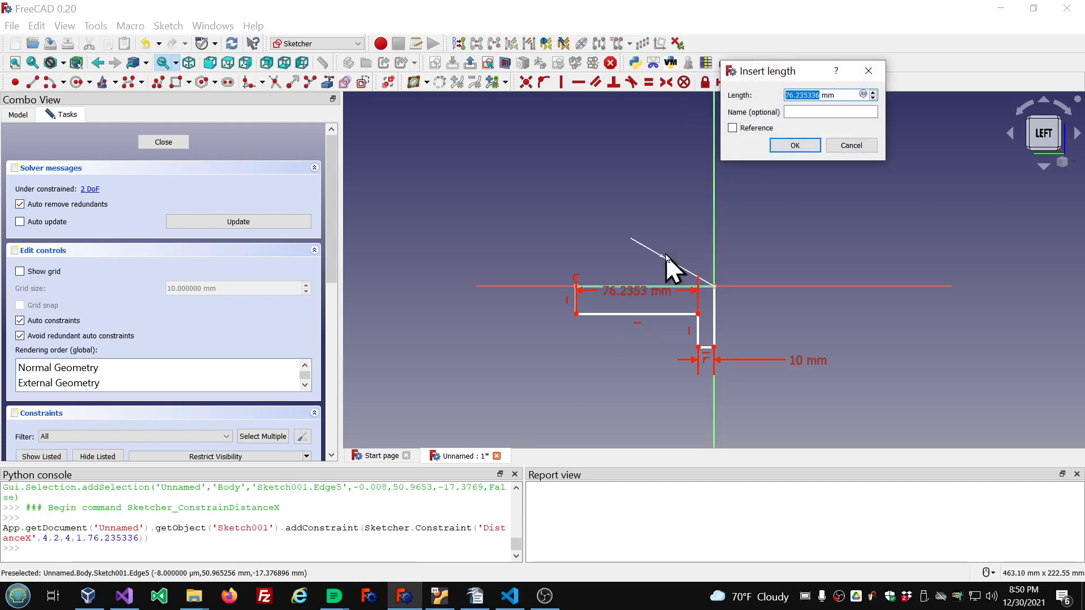
text(66)
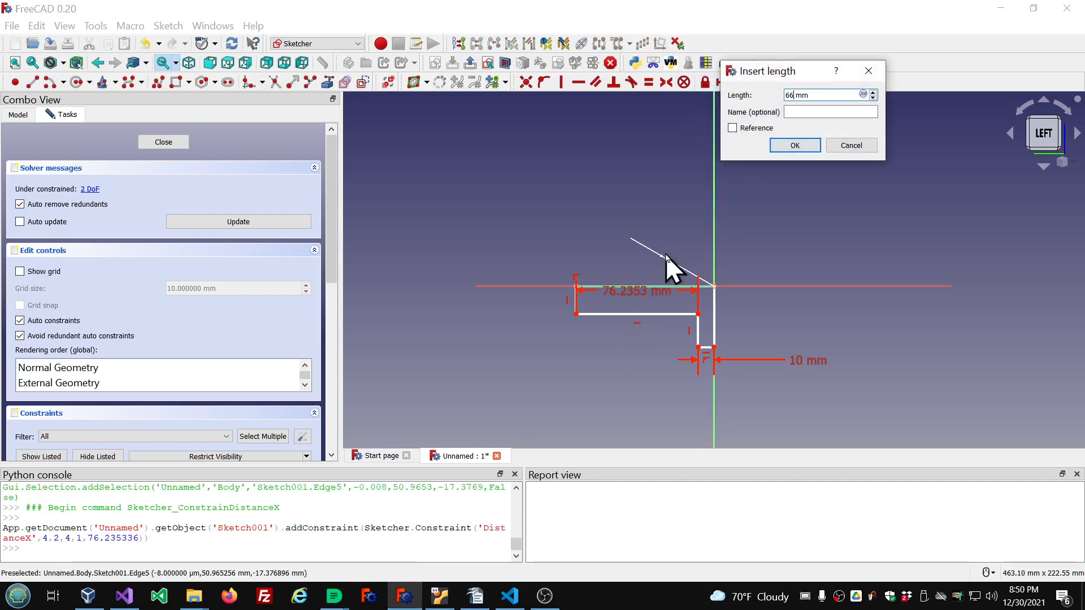
click(799, 147)
mouse_move(662, 293)
mouse_down()
mouse_move(644, 364)
mouse_move(639, 338)
mouse_move(625, 368)
mouse_up()
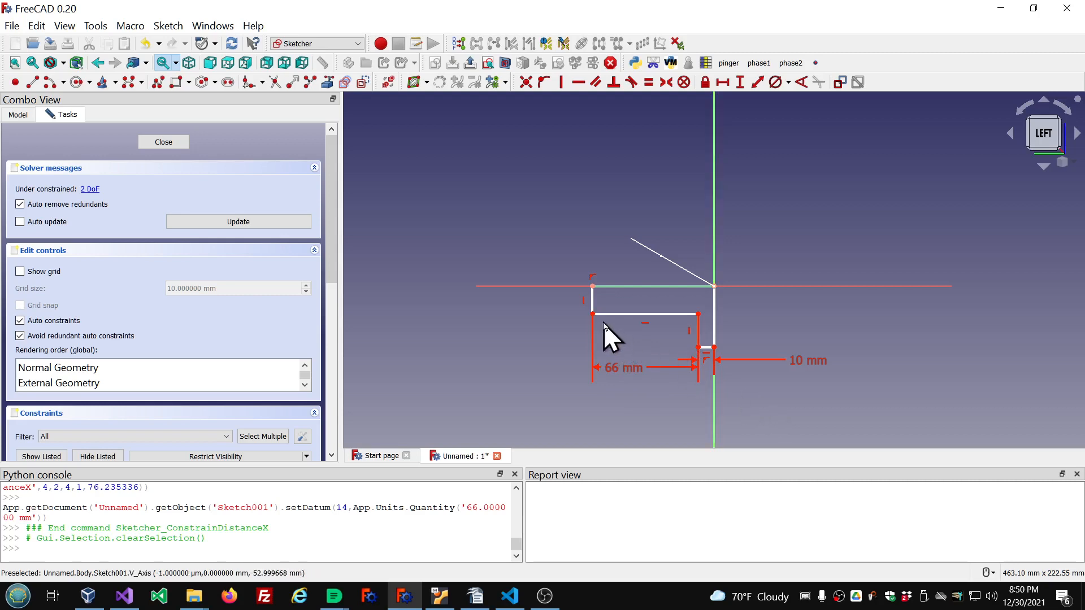
- Check the overall height on the forum drawing and set the edge along the vertical axis to 15 mm in FreeCAD
click(715, 309)
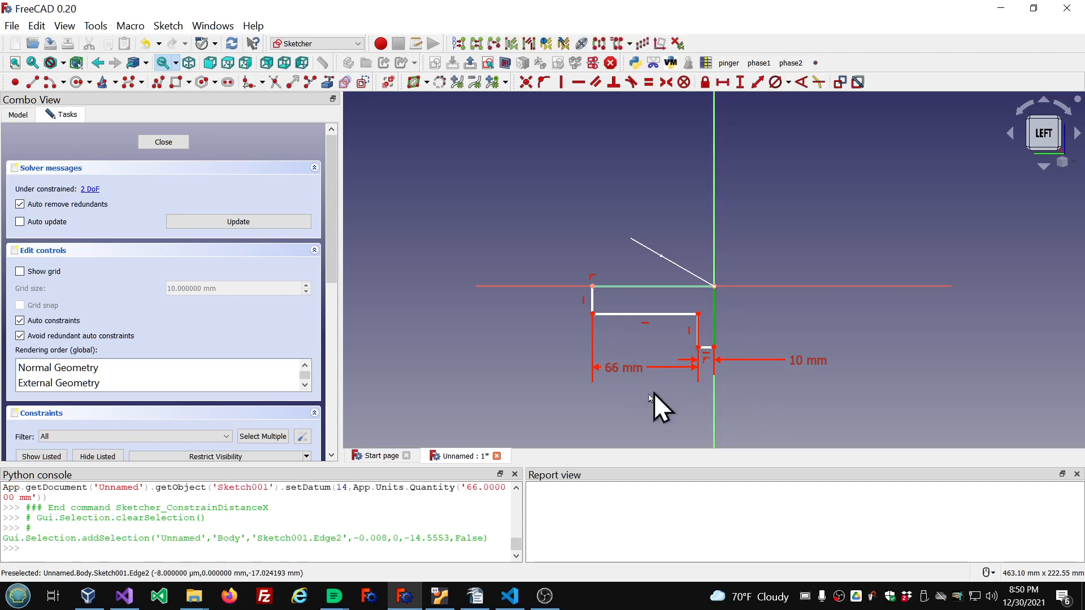
click(339, 602)
click(516, 560)
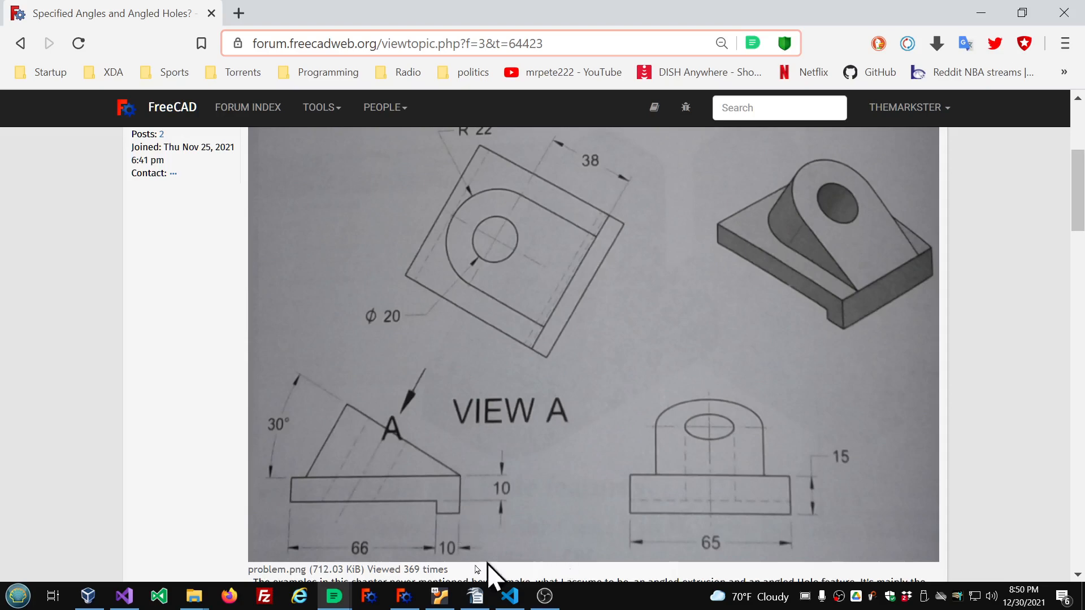
click(405, 598)
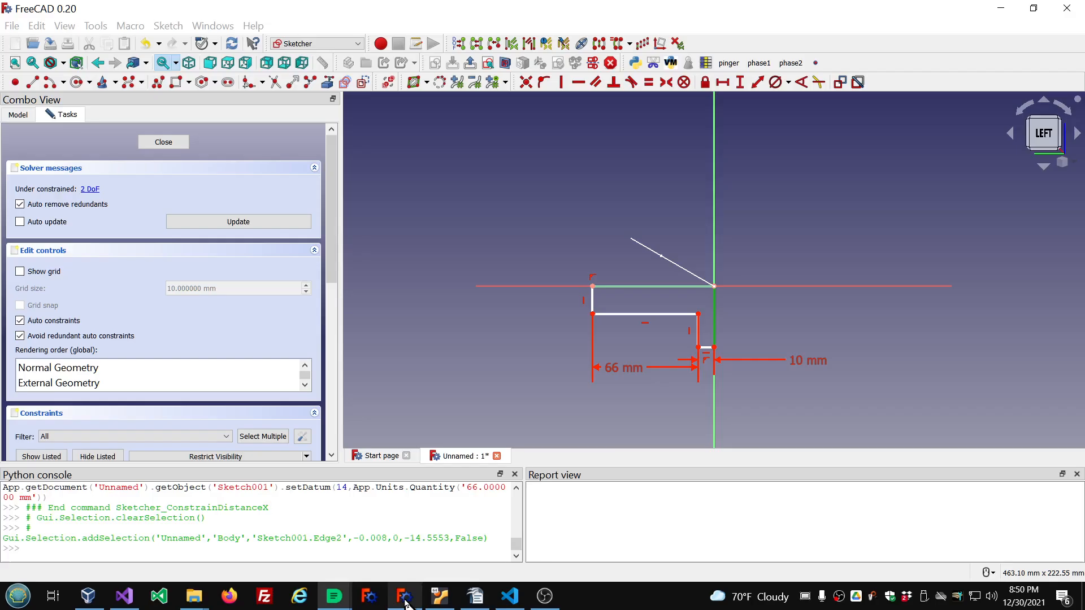
click(714, 318)
click(737, 83)
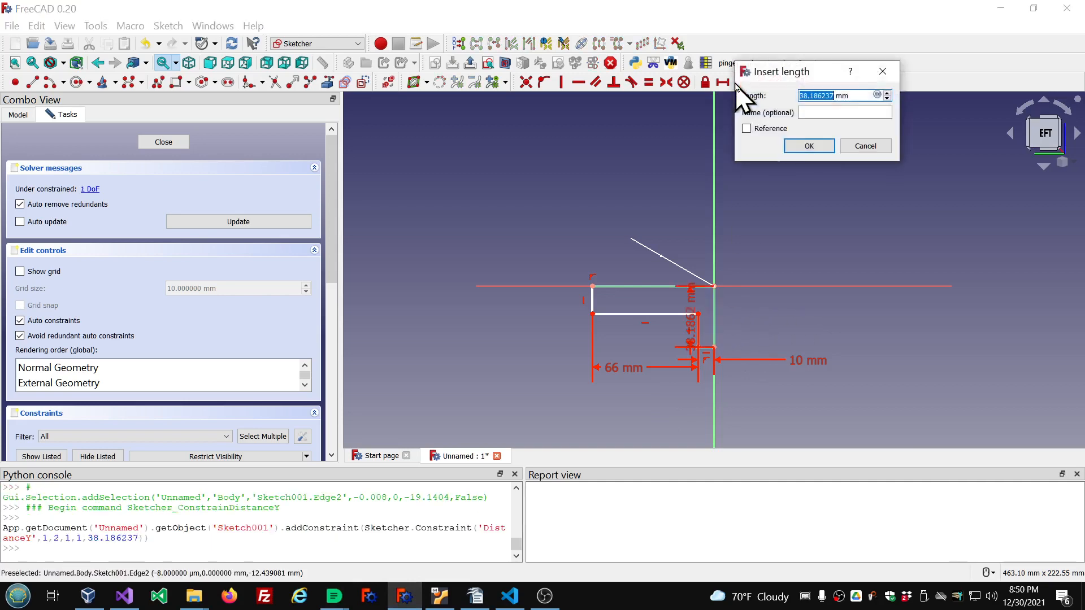
text(15)
click(808, 146)
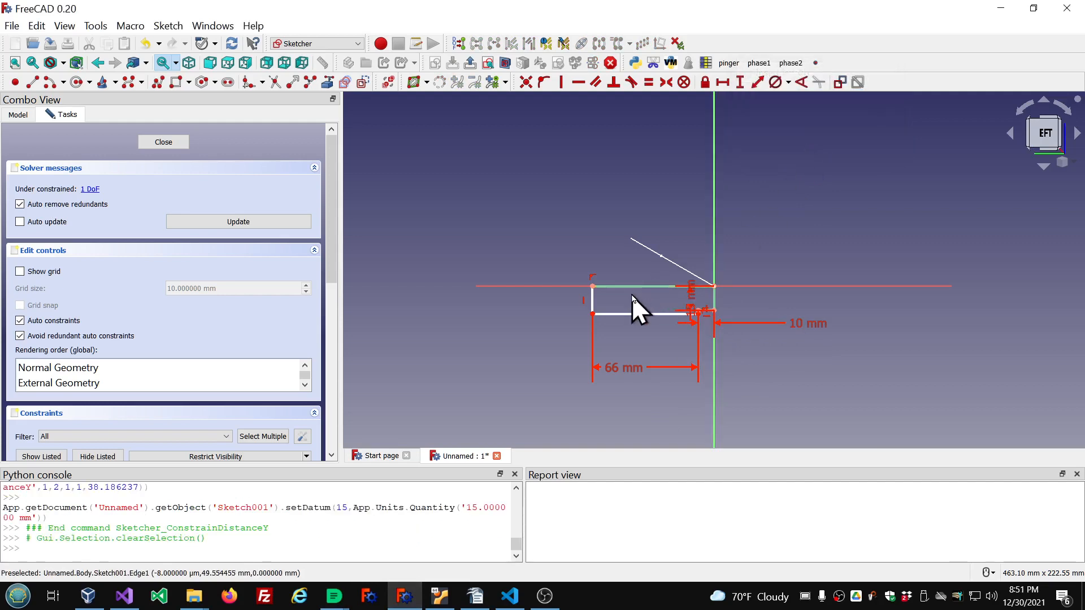
- Move the long lower edge up above the lip's bottom and set the vertical end edge opposite the origin to 10 mm
scroll(632, 296, up, 2)
mouse_move(644, 323)
mouse_down()
mouse_move(647, 336)
mouse_move(645, 306)
mouse_up()
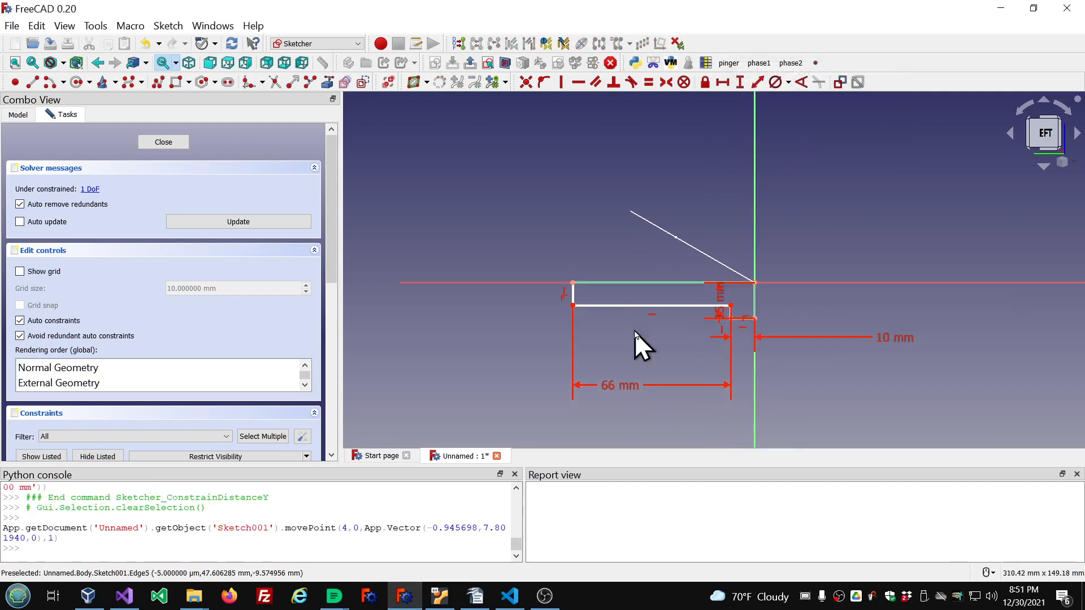
click(571, 300)
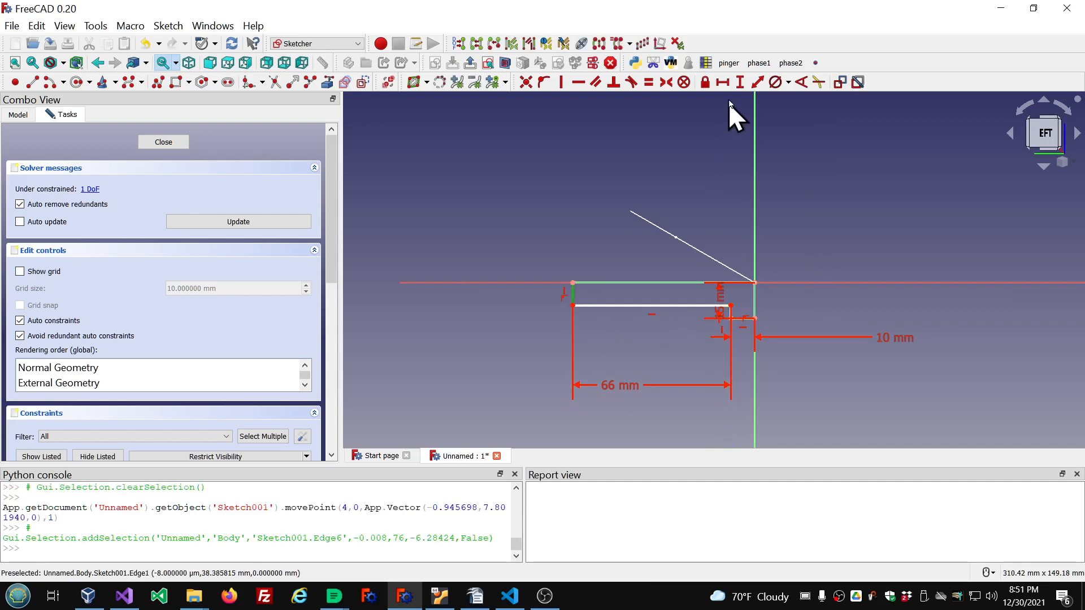
click(739, 82)
text(1)
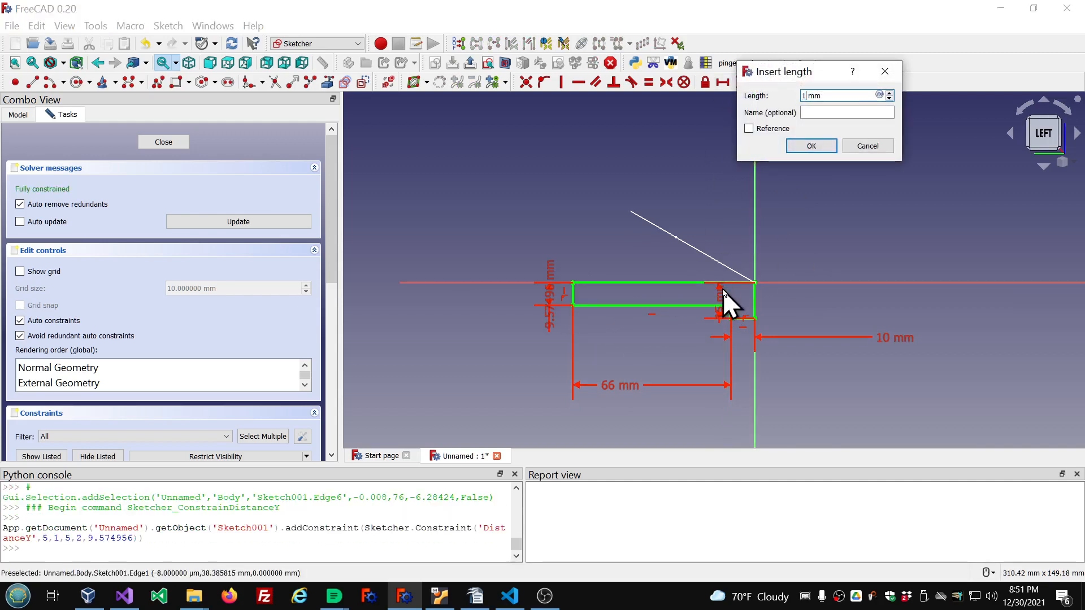
text(0)
click(812, 148)
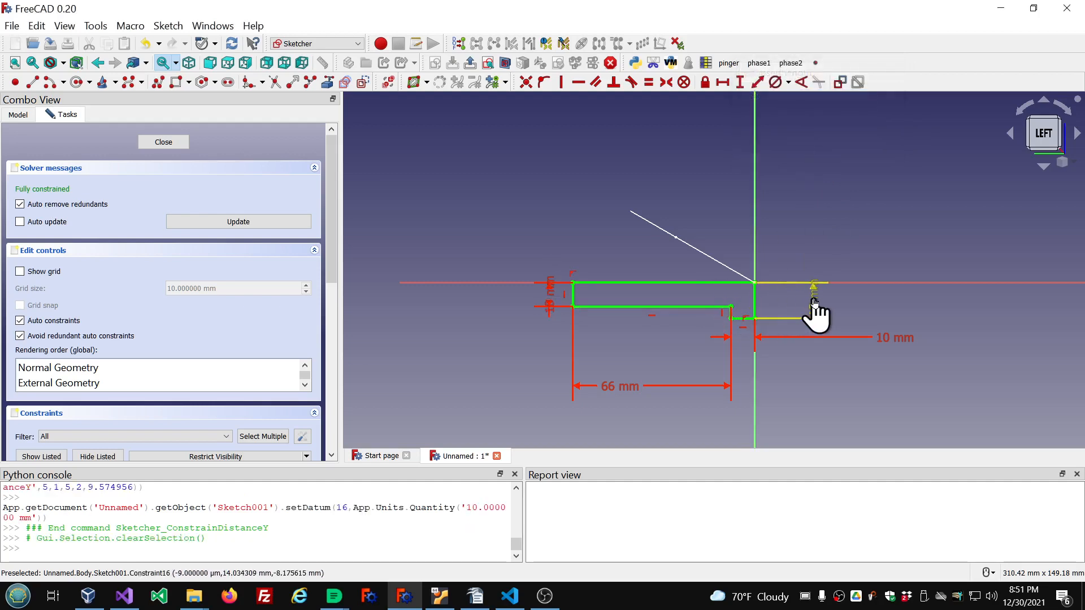
- Move the 15 mm and 10 mm height dimensions clear of the profile and close the sketch
drag(814, 301, 846, 244)
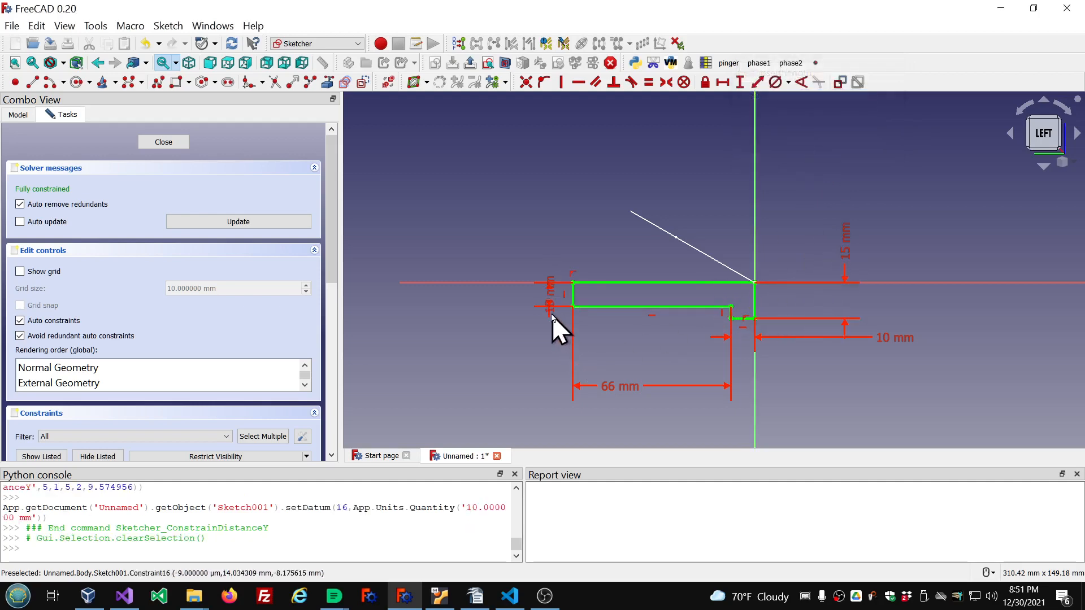
drag(554, 322, 509, 243)
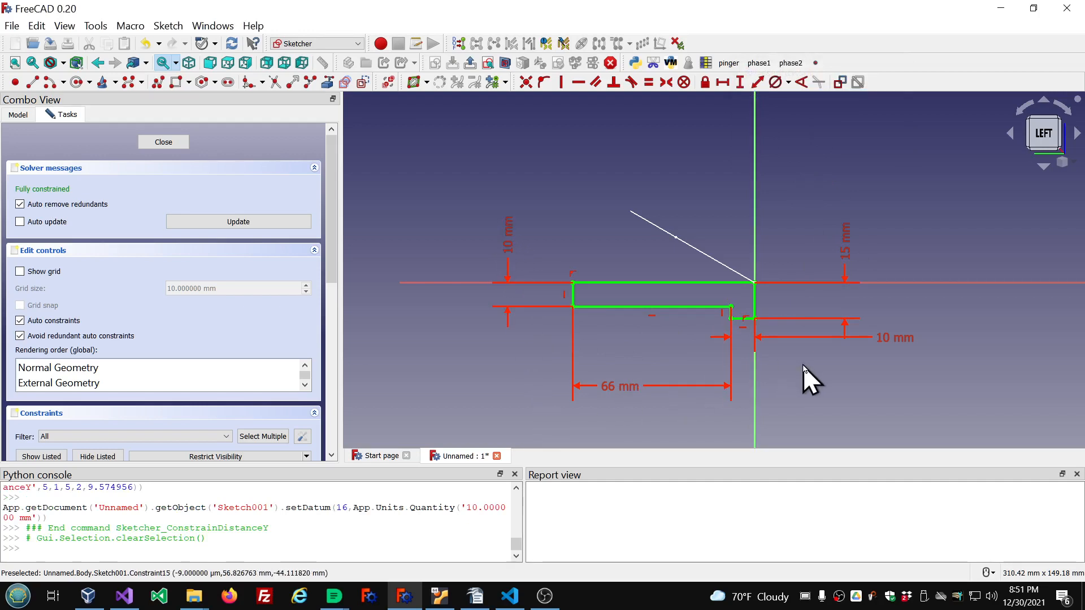
click(176, 144)
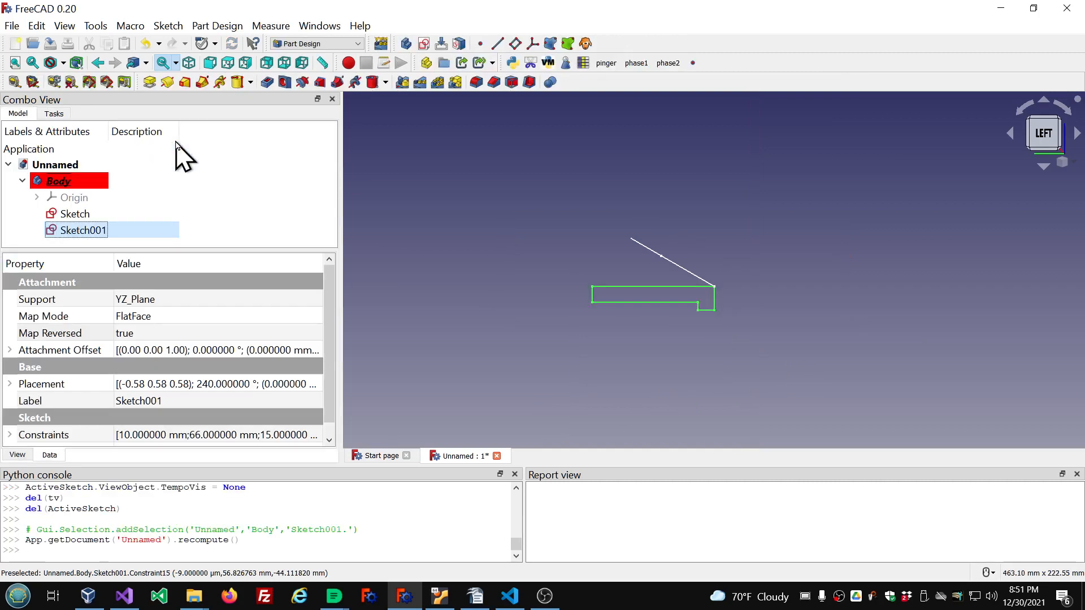
- Check the base's width on the forum drawing in the browser and return to the FreeCAD model
mouse_move(753, 343)
middle_down()
mouse_move(645, 374)
mouse_move(562, 378)
mouse_move(511, 400)
mouse_move(586, 388)
mouse_move(705, 340)
mouse_move(542, 414)
mouse_move(749, 322)
mouse_move(696, 317)
mouse_move(677, 372)
mouse_move(627, 386)
middle_up()
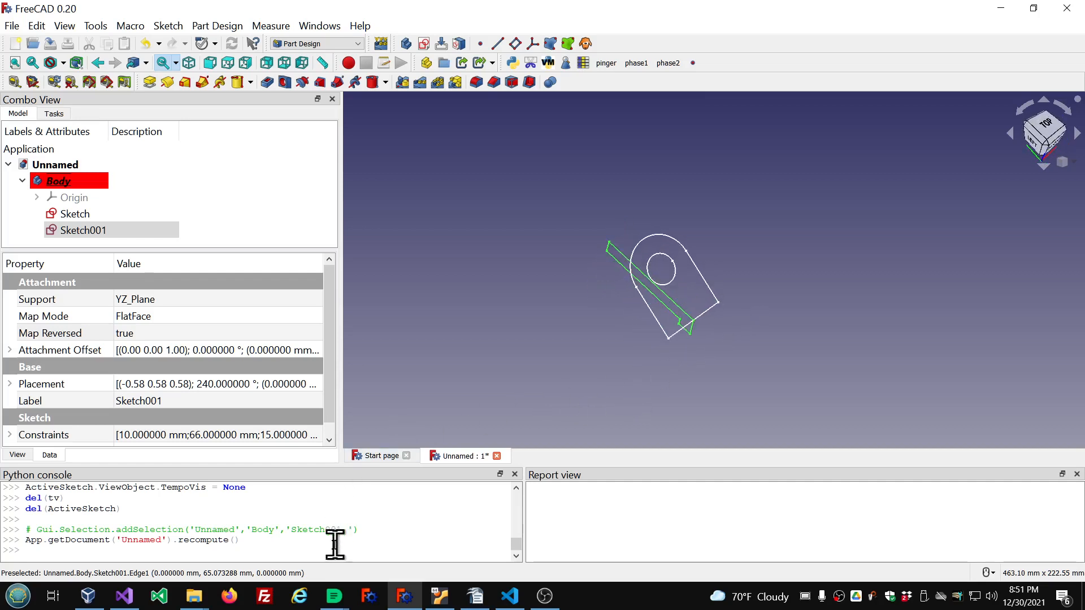
mouse_move(332, 603)
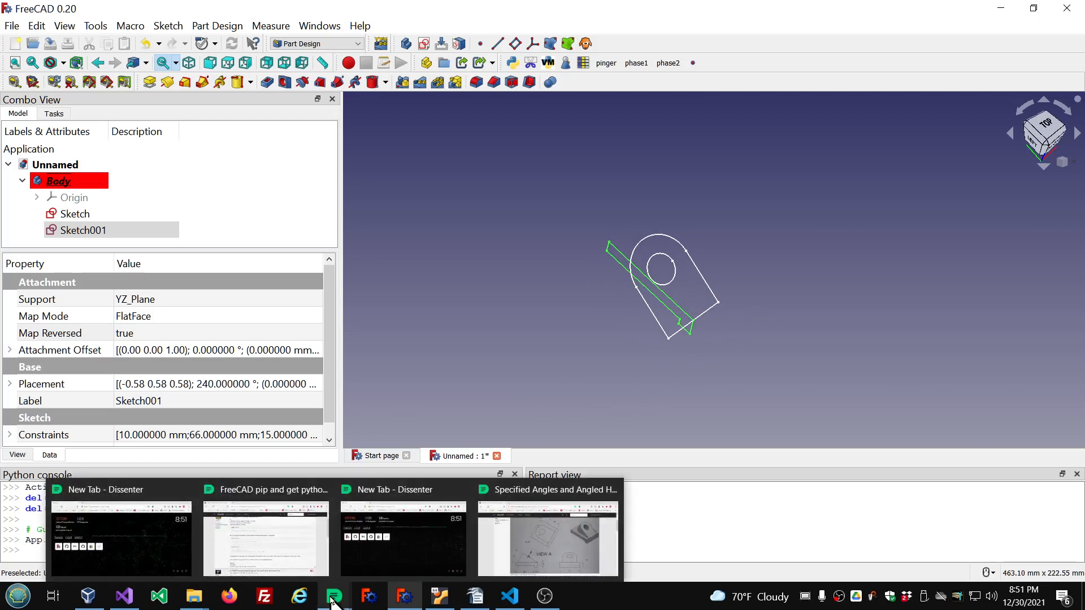
click(517, 534)
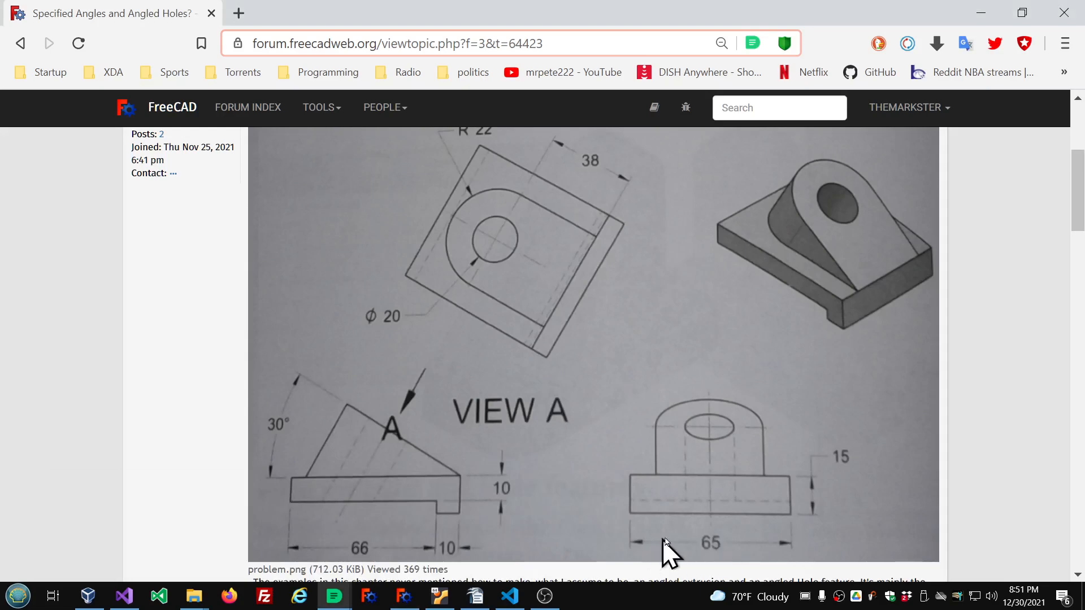
scroll(665, 429, down, 2)
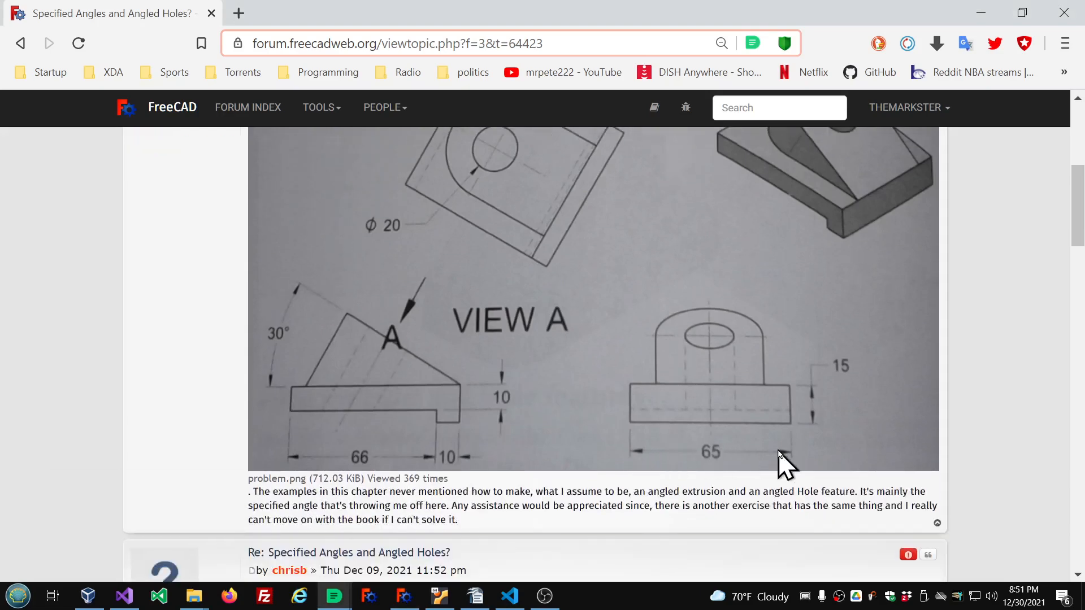
click(404, 596)
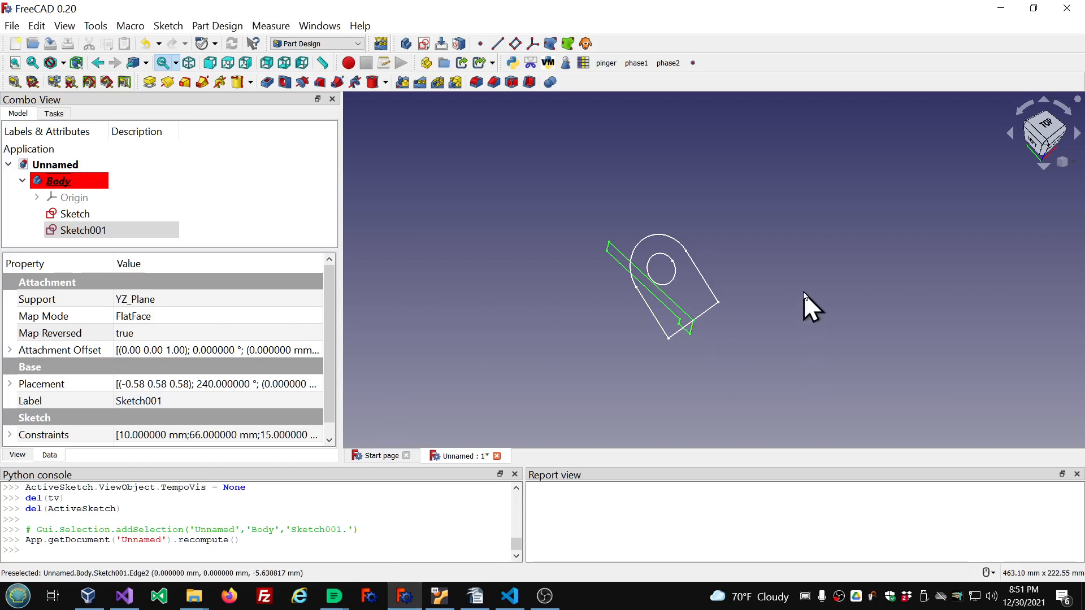
mouse_move(803, 292)
middle_down()
mouse_move(715, 255)
mouse_move(755, 249)
middle_up()
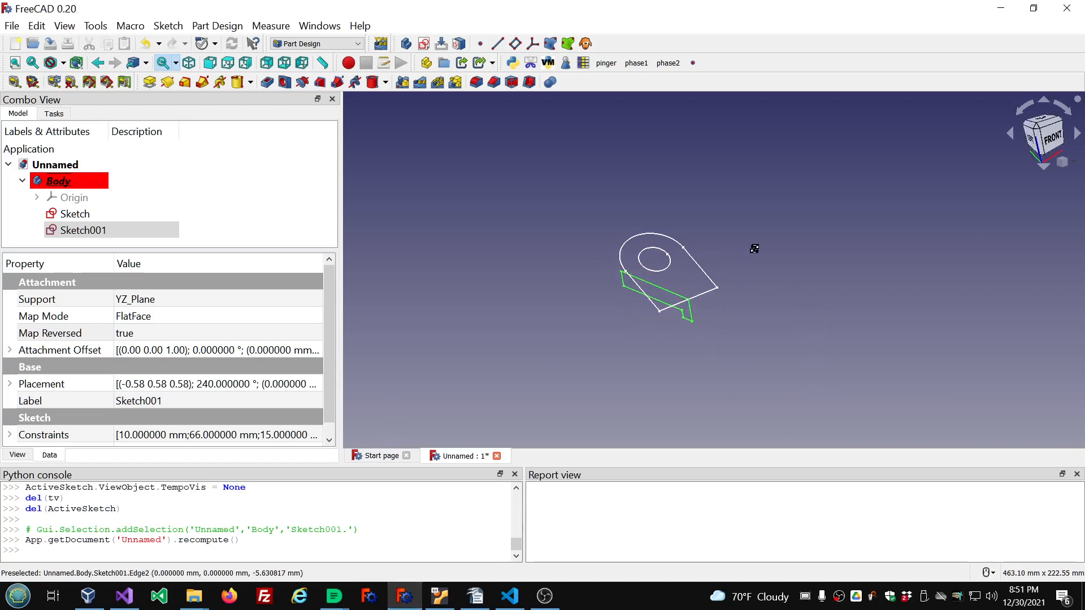
- Pad the base's side-profile sketch 65 mm, symmetric to the sketch plane
click(77, 230)
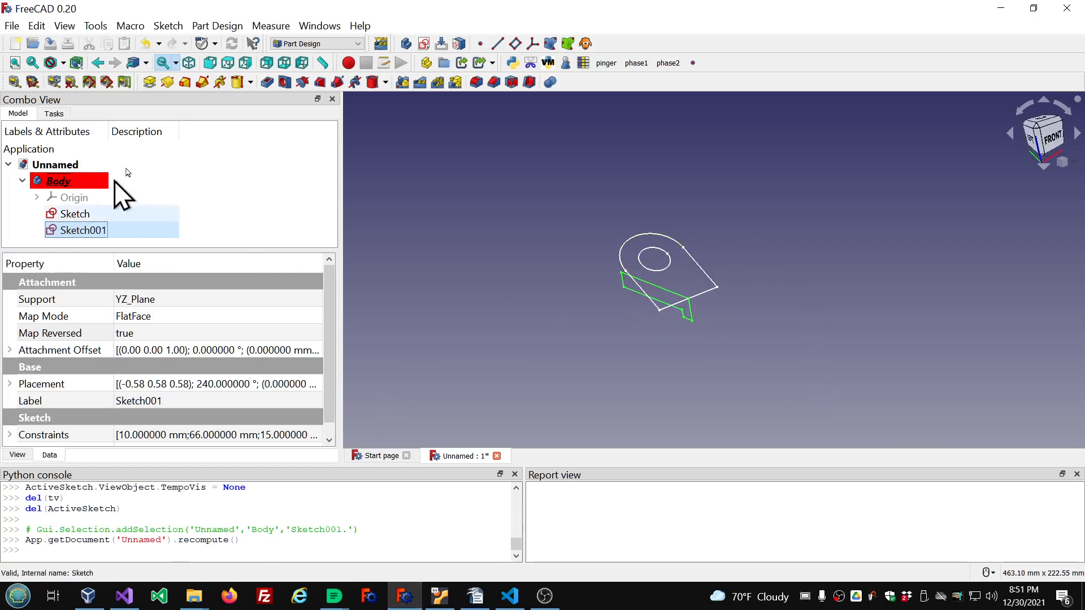
click(150, 82)
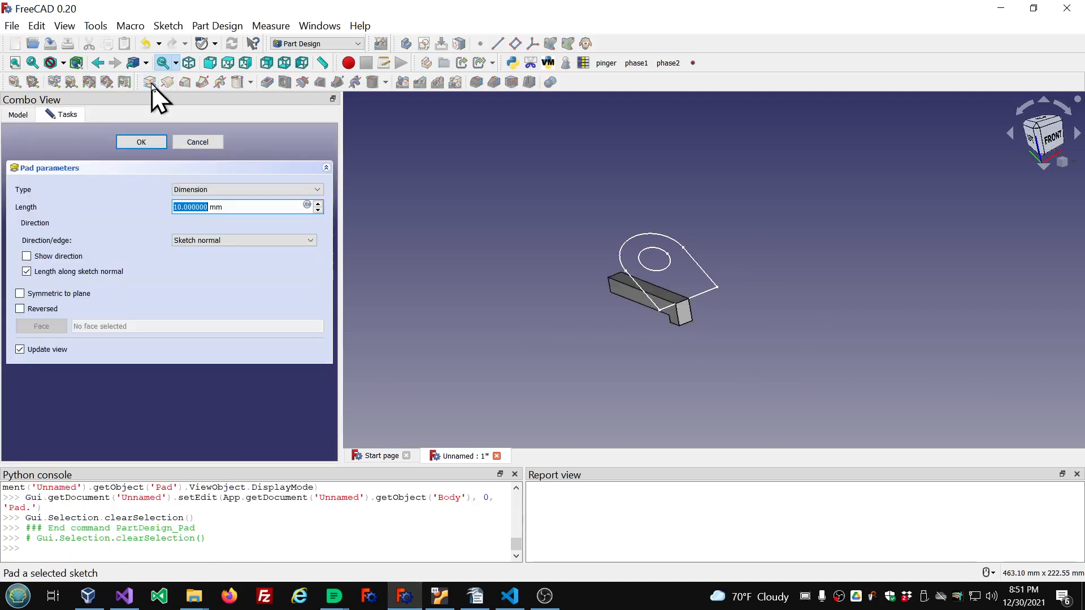
click(21, 295)
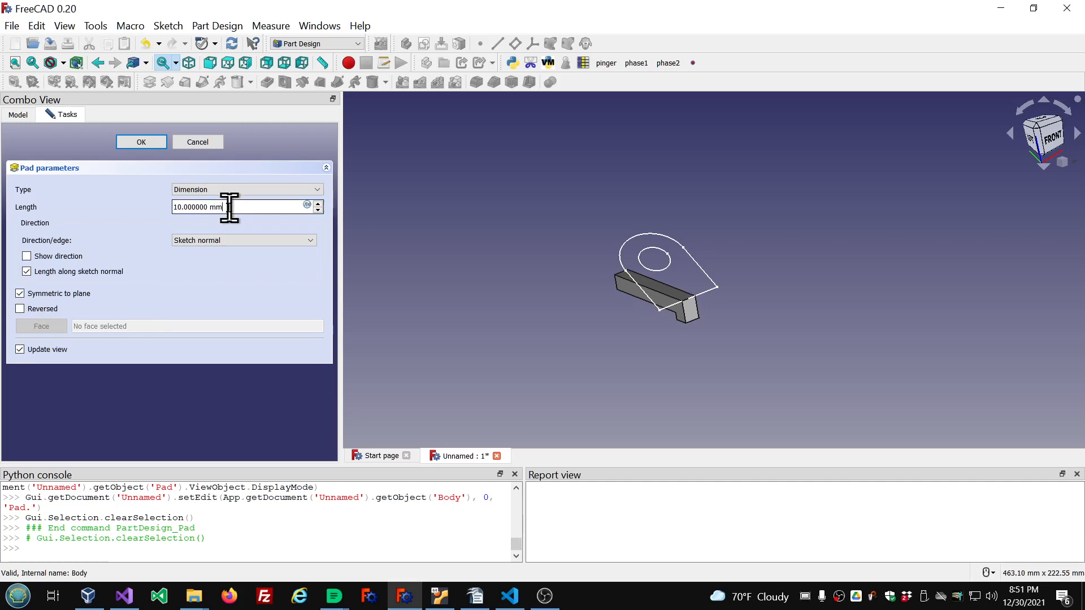
scroll(229, 208, up, 2)
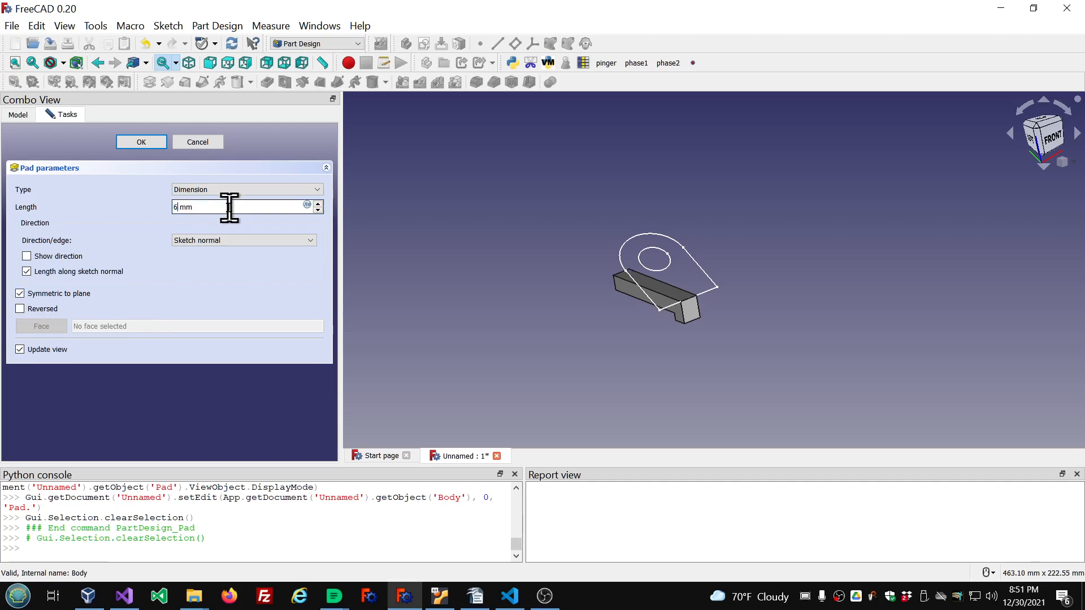
click(142, 142)
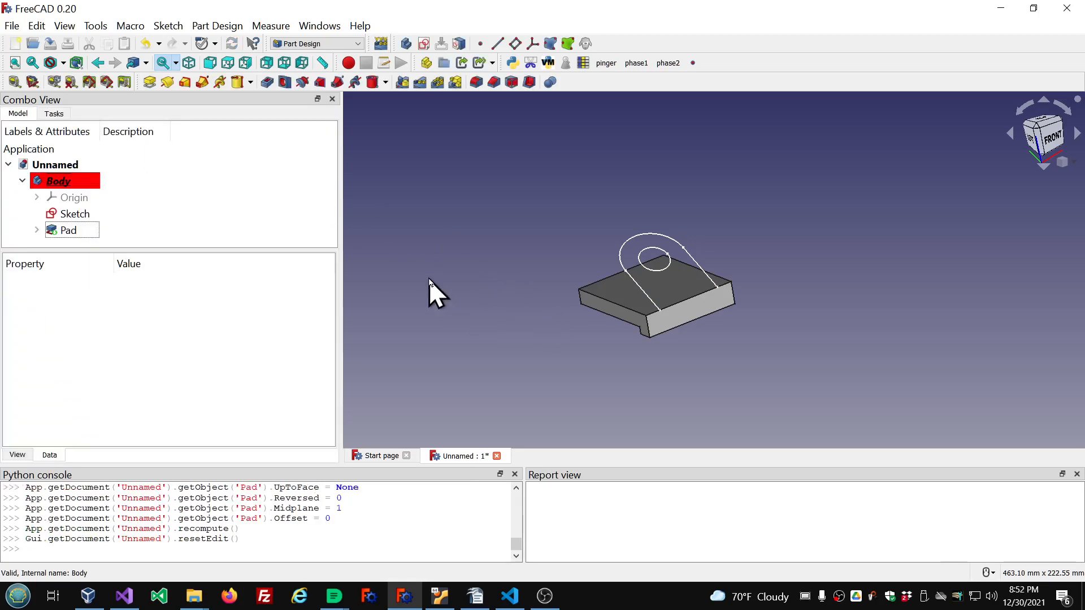
- Start a pad from the tilted tab sketch along the sketch normal and reverse its direction toward the base
middle_drag(443, 298, 526, 283)
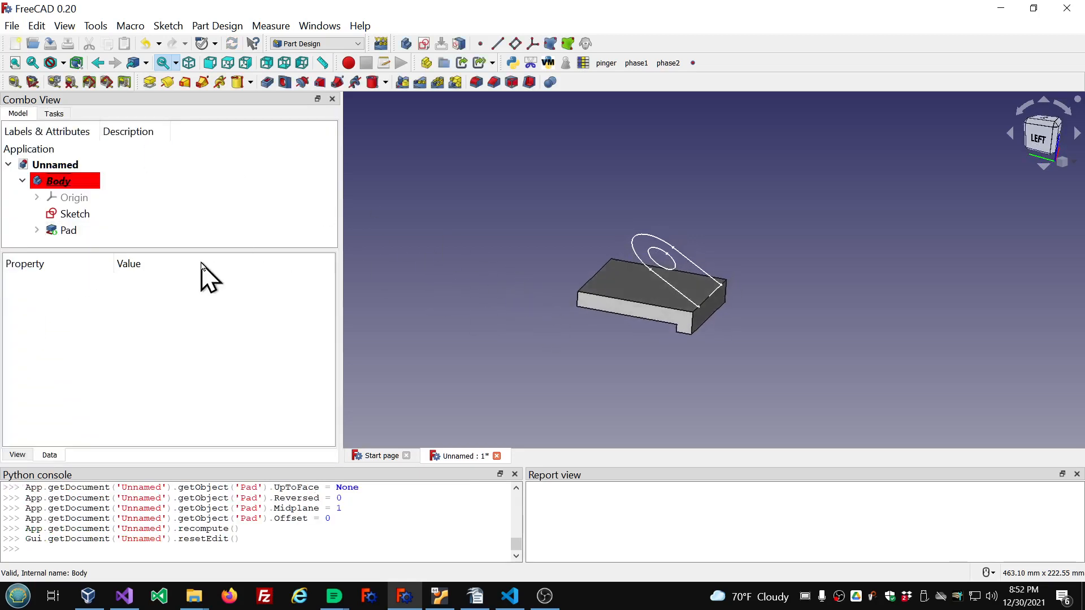
click(76, 214)
scroll(681, 292, up, 3)
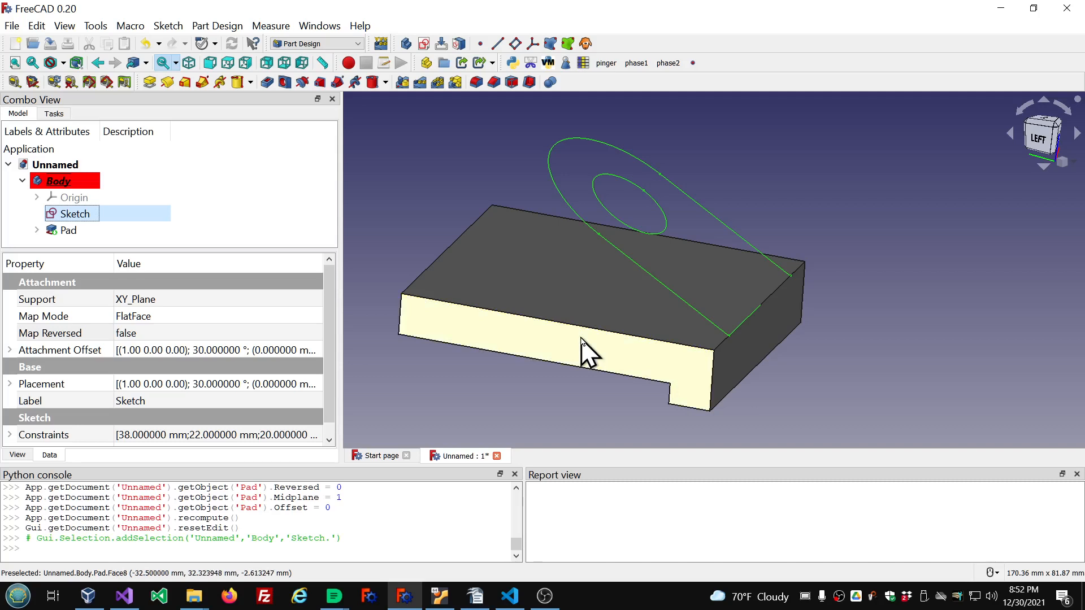
mouse_move(581, 338)
middle_down()
mouse_move(637, 295)
mouse_move(554, 342)
mouse_move(633, 322)
mouse_move(612, 302)
mouse_move(622, 297)
mouse_move(635, 320)
mouse_move(664, 238)
mouse_move(656, 252)
middle_up()
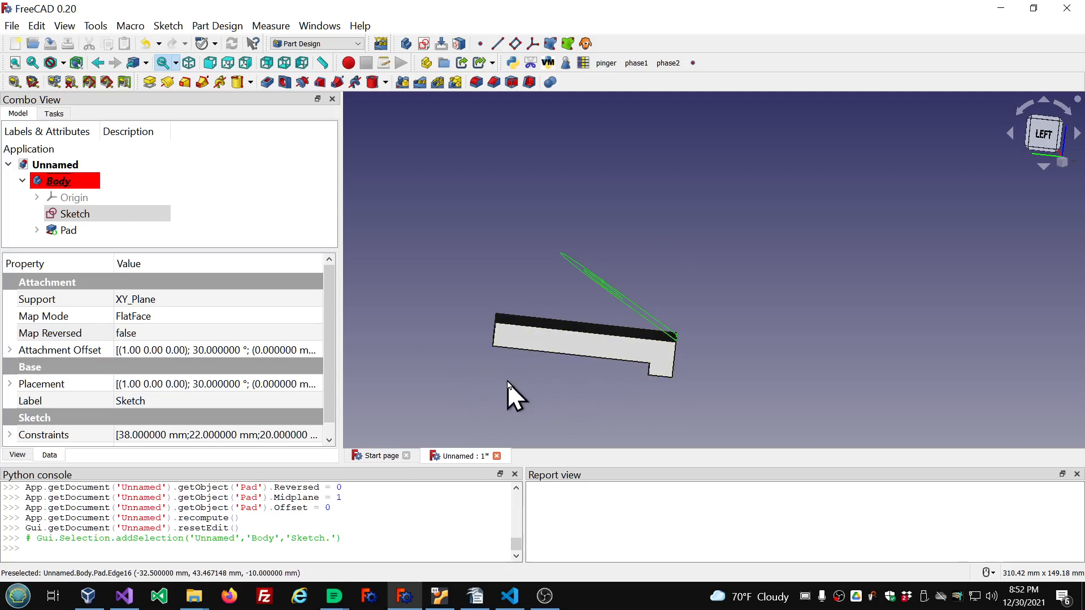
middle_drag(667, 253, 667, 243)
scroll(578, 354, up, 4)
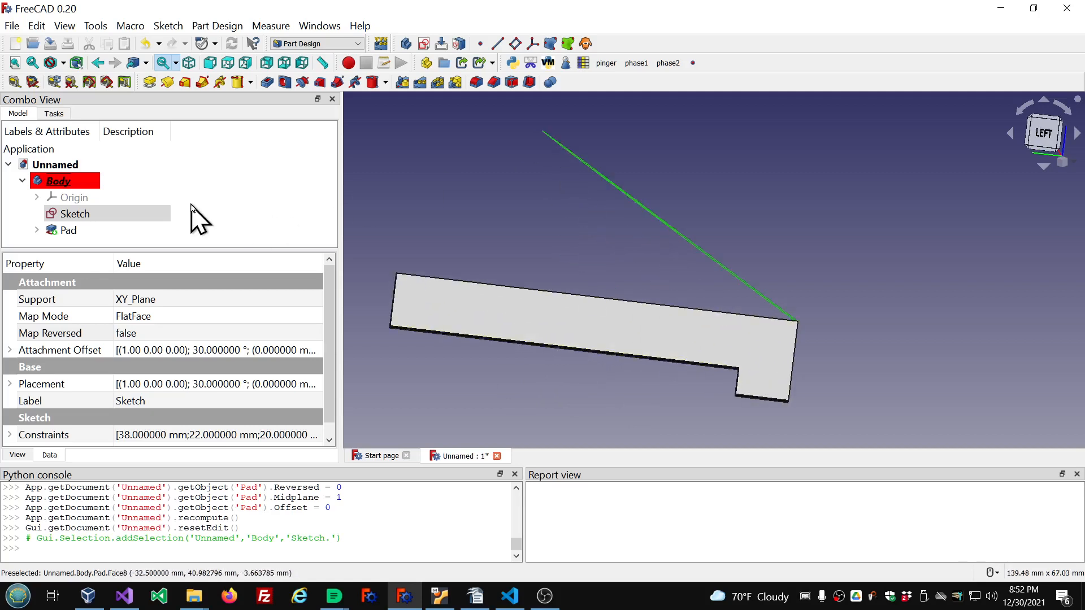
click(149, 83)
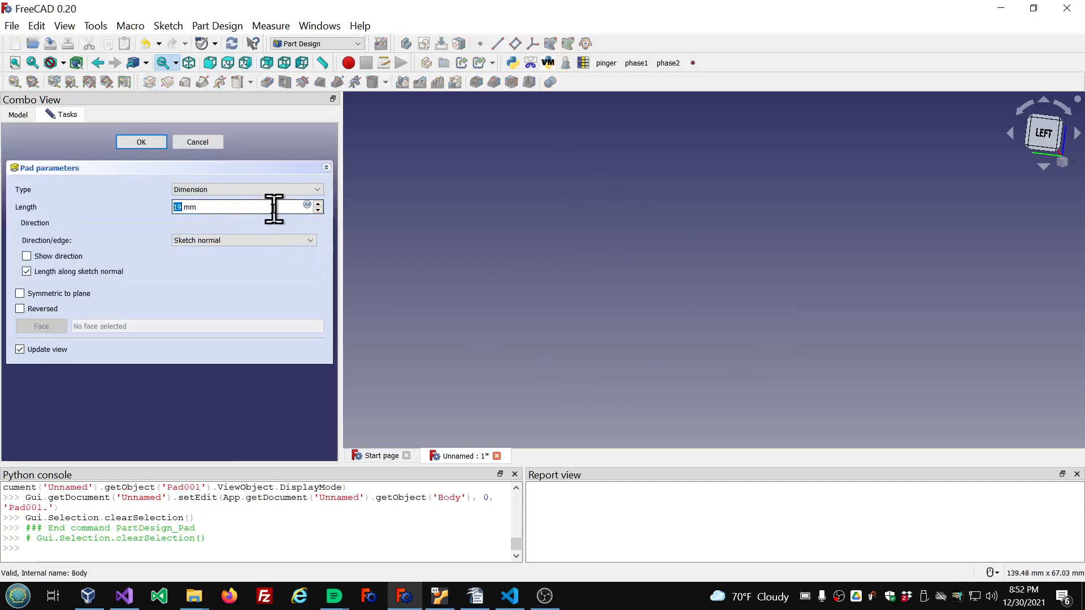
click(20, 308)
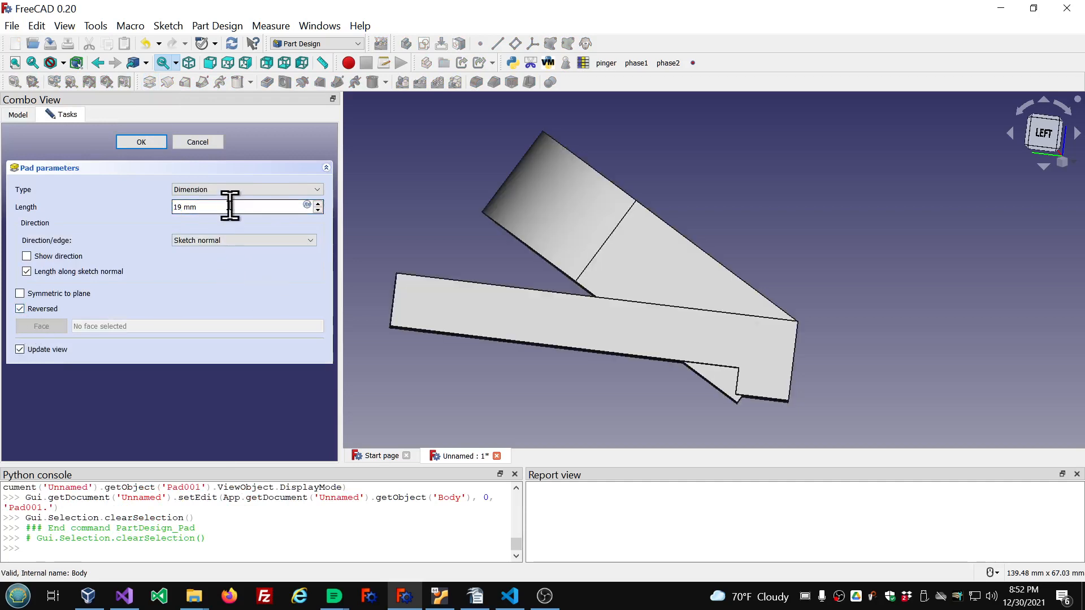
- Try extending the reversed tab pad to a length of 37 mm so it reaches through the base
scroll(230, 206, up, 17)
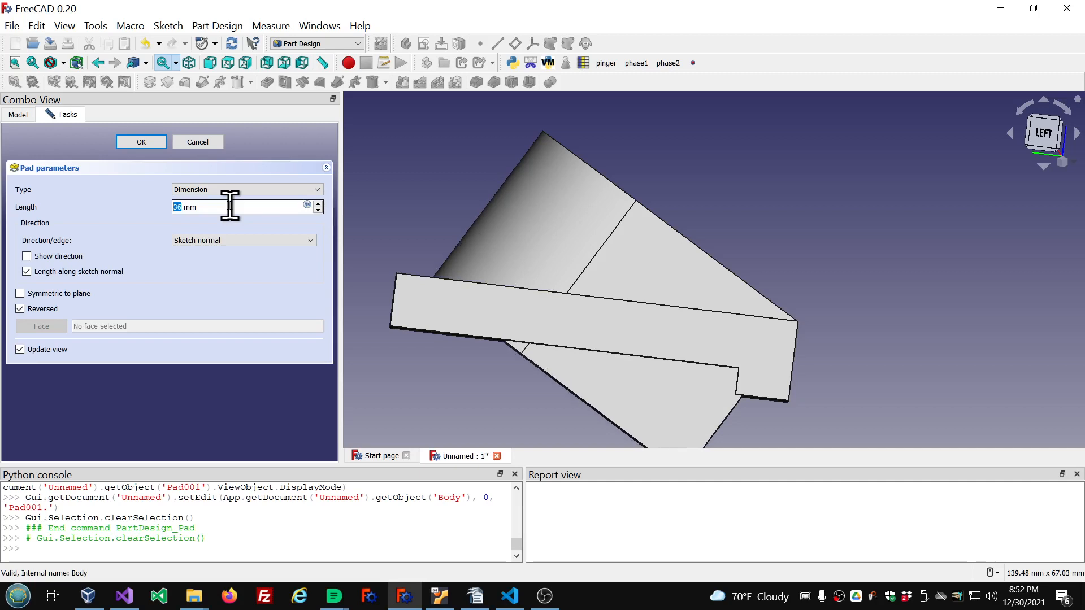
scroll(230, 206, up, 1)
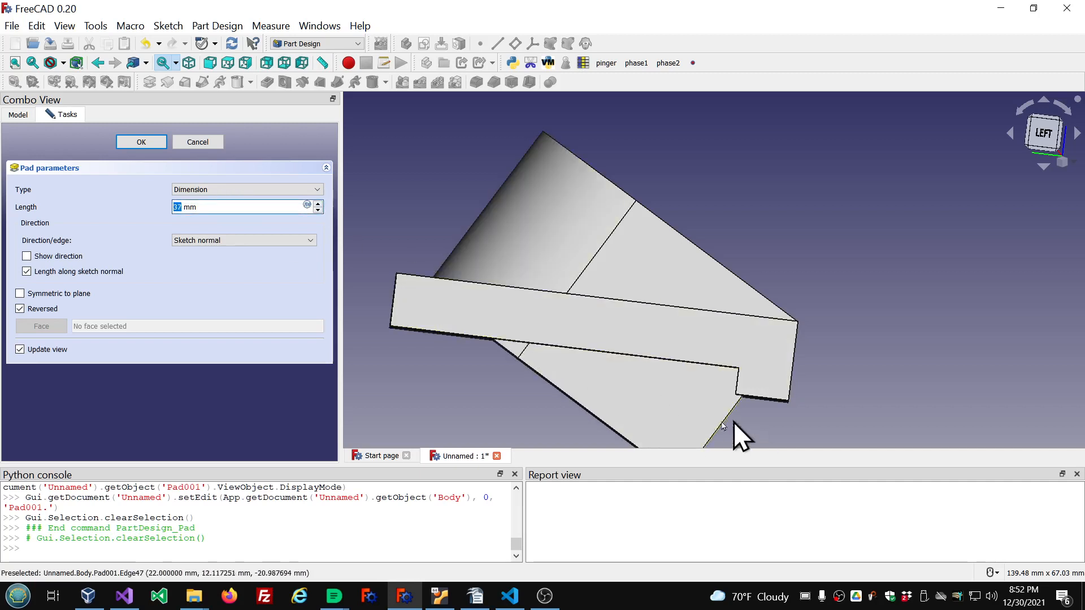
scroll(606, 244, down, 5)
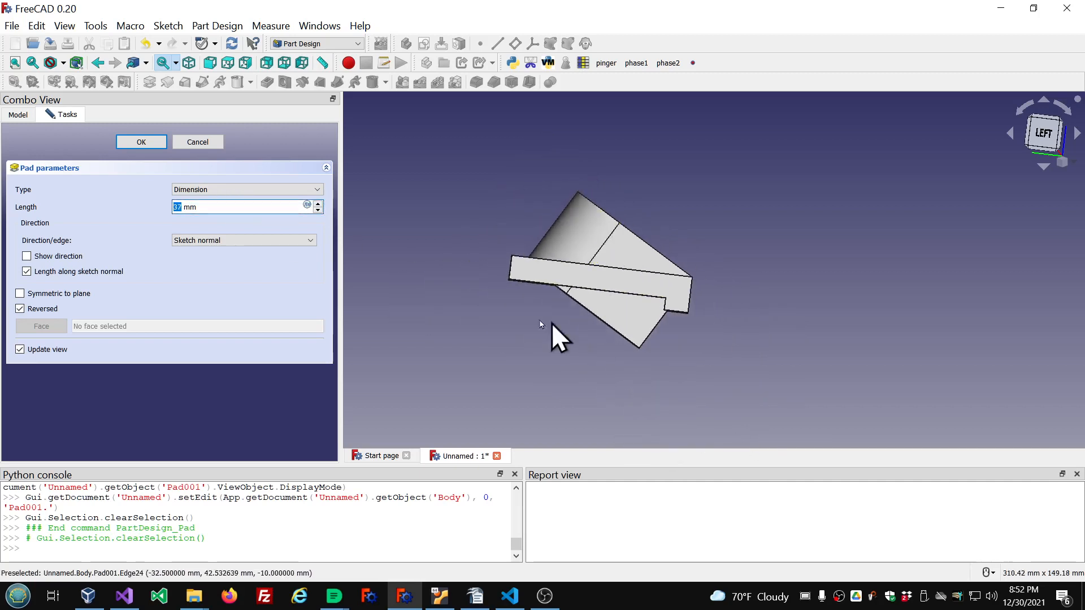
- Examine the top and underside of the base where the angled tab pad and its hole pass through
click(317, 191)
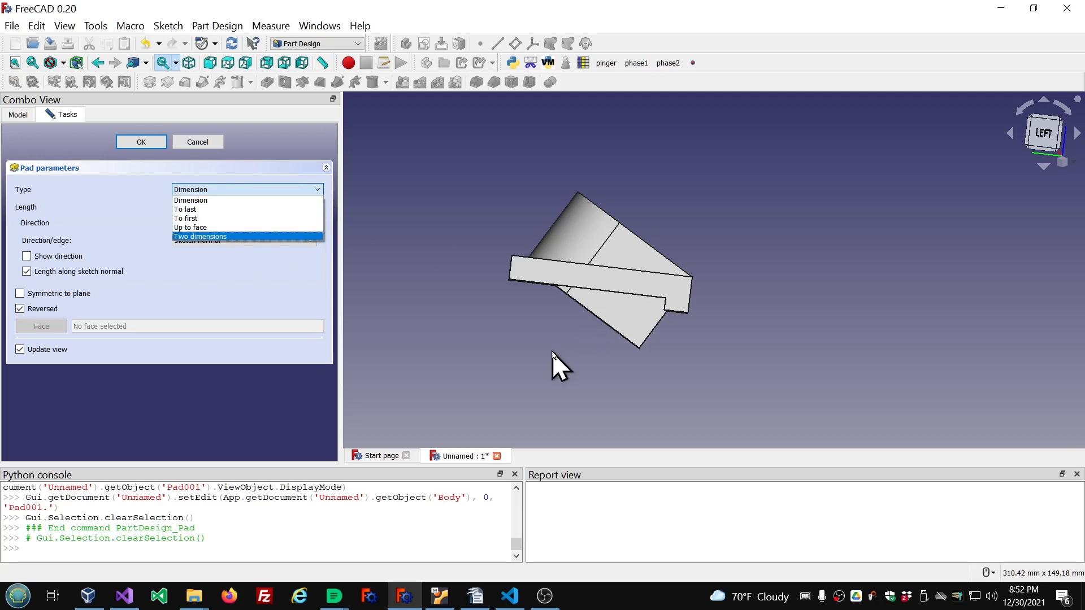
middle_drag(552, 351, 571, 324)
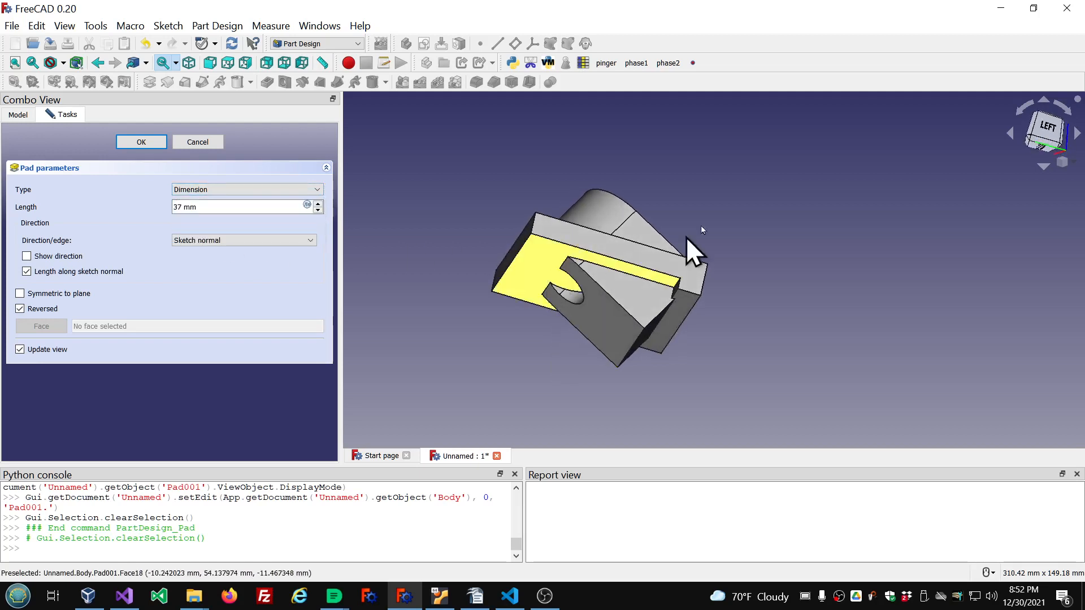
middle_drag(728, 212, 593, 286)
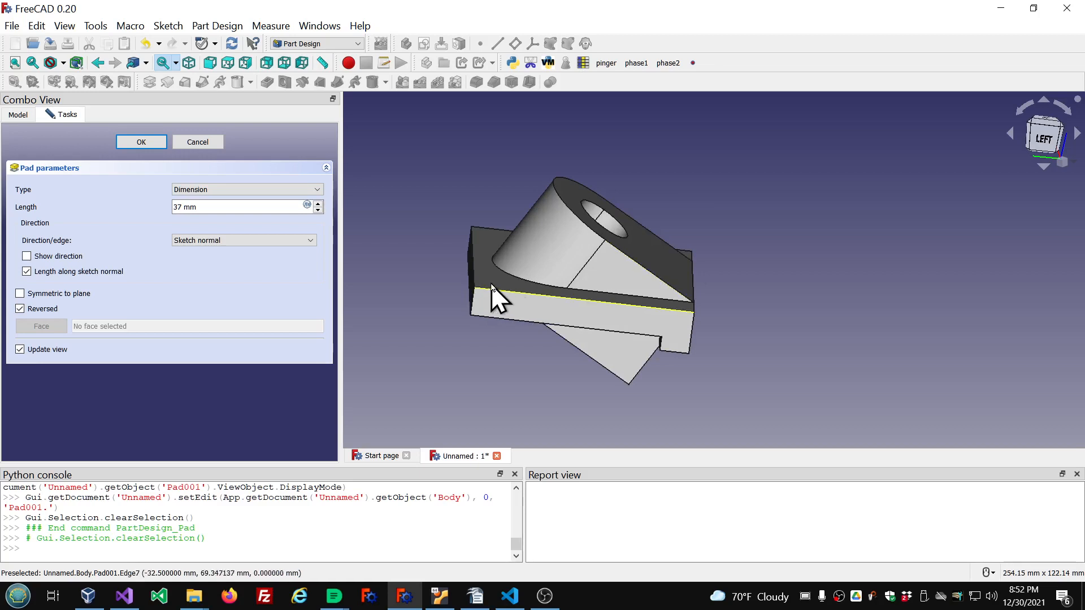
middle_drag(513, 375, 568, 300)
scroll(733, 240, down, 2)
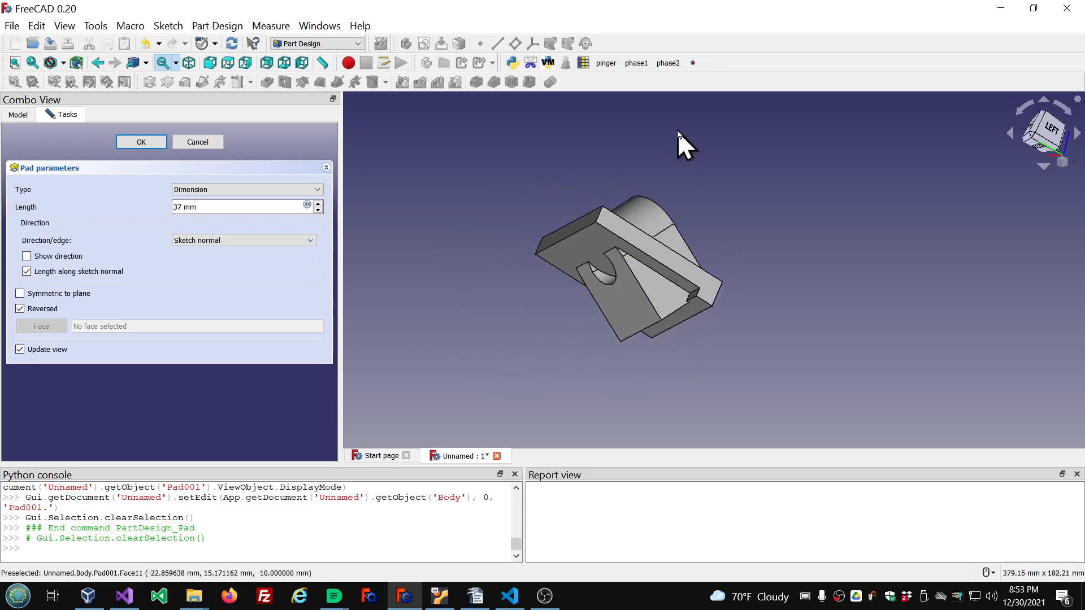
middle_drag(677, 130, 666, 147)
middle_drag(710, 191, 697, 262)
scroll(705, 233, up, 1)
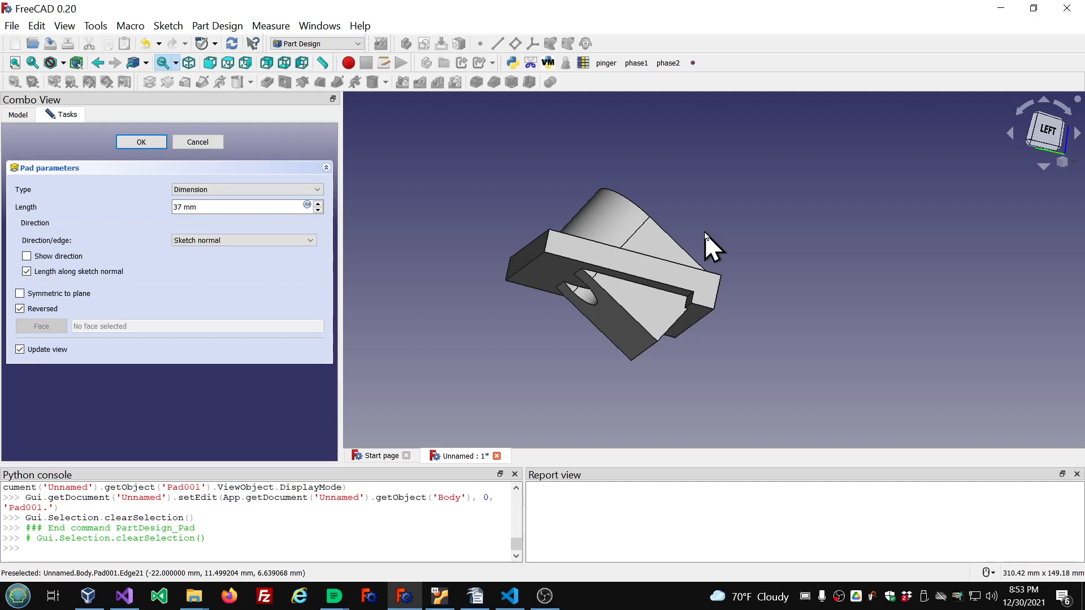
- Change the angled tab pad's type to To last, check the base's underside, and accept the pad
click(317, 191)
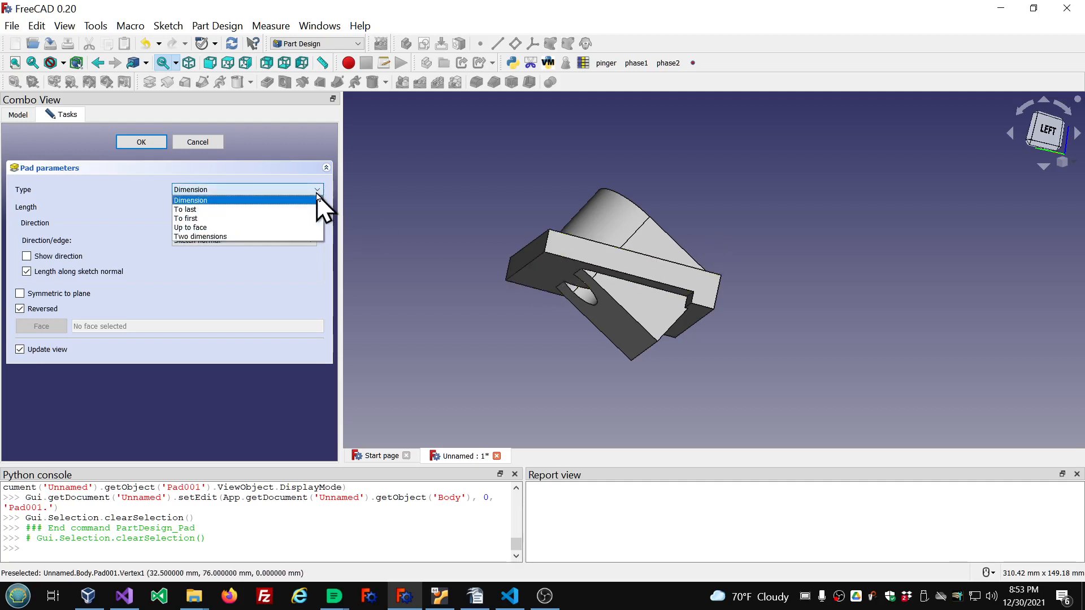
click(211, 210)
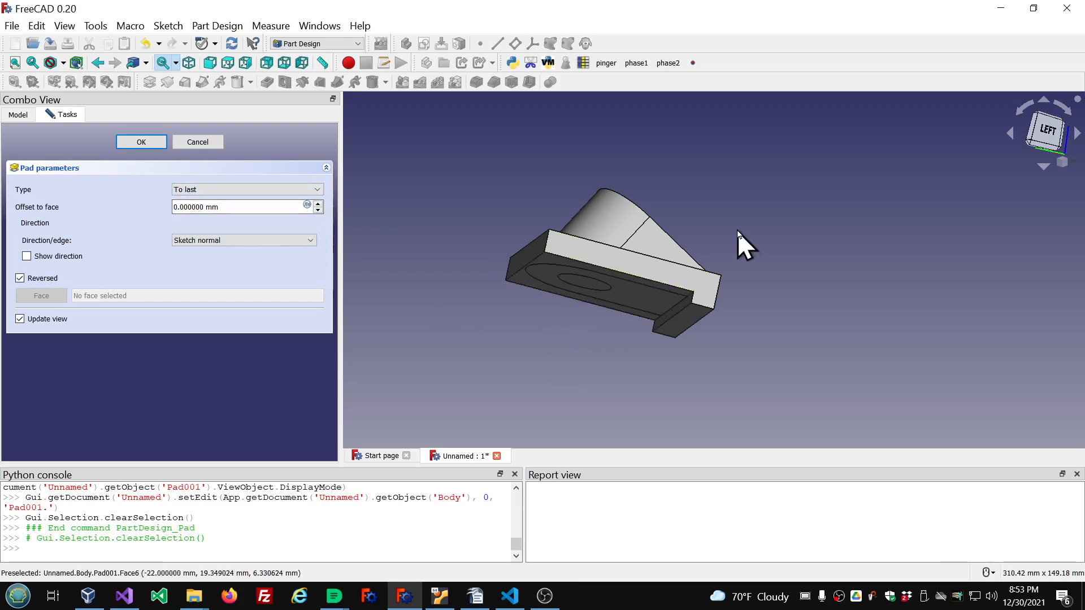
middle_drag(737, 231, 574, 286)
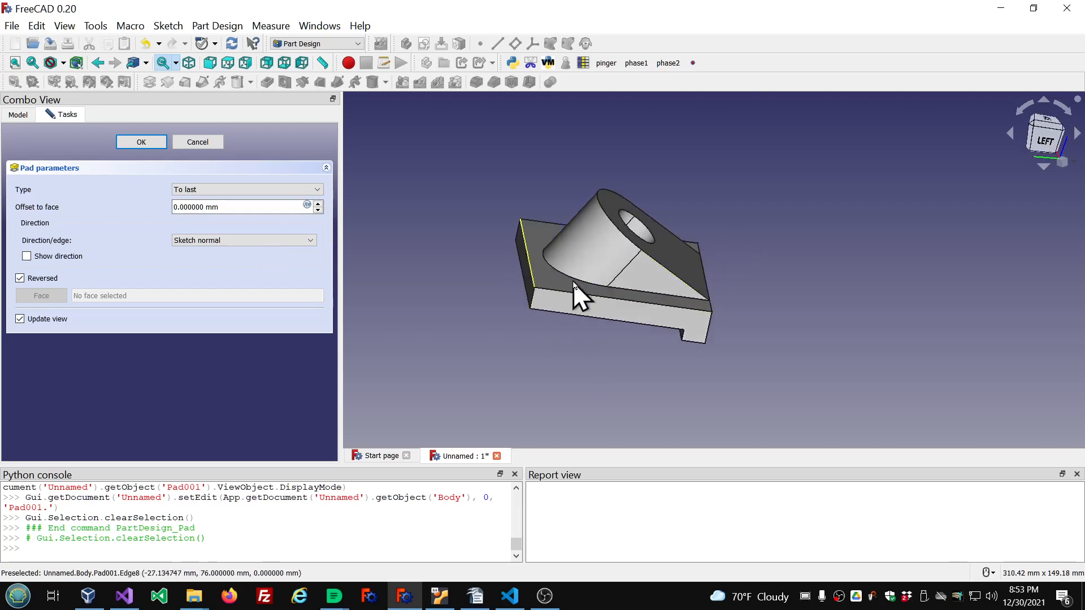
middle_drag(591, 381, 611, 305)
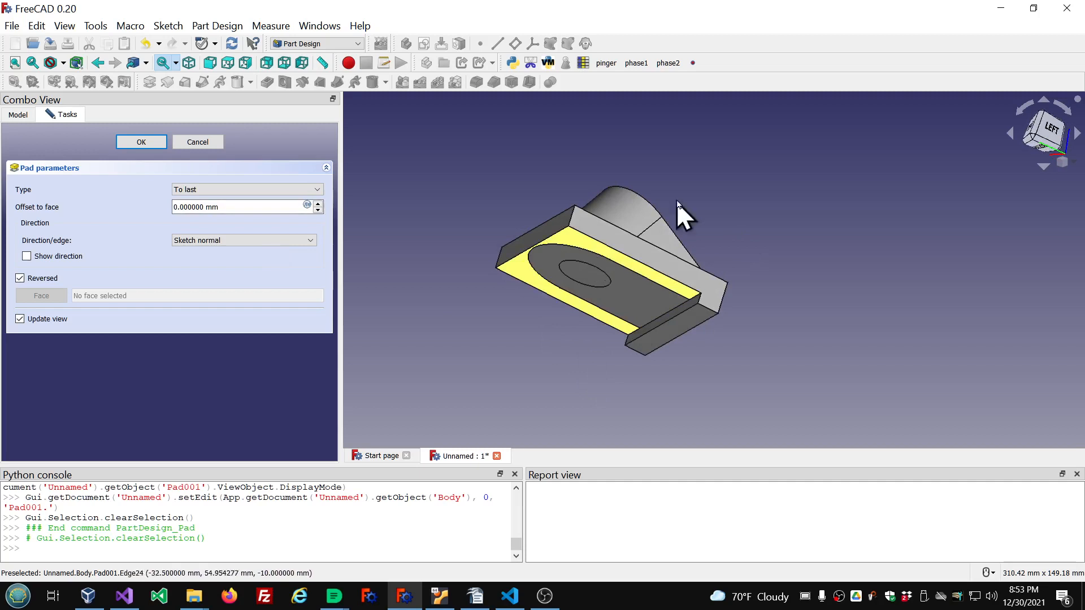
middle_drag(720, 218, 686, 228)
scroll(686, 228, up, 1)
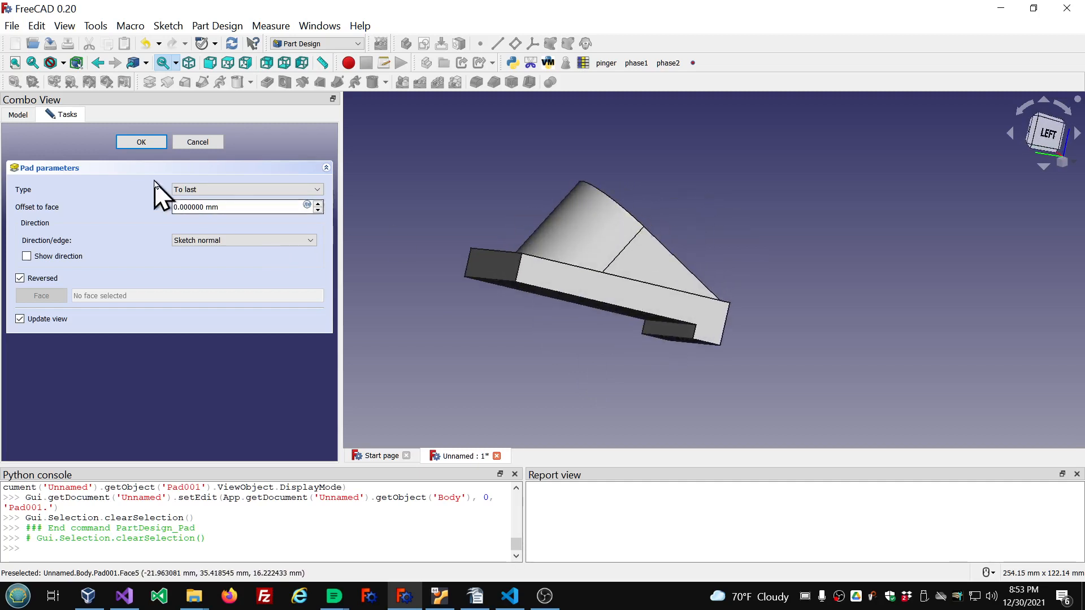
click(140, 143)
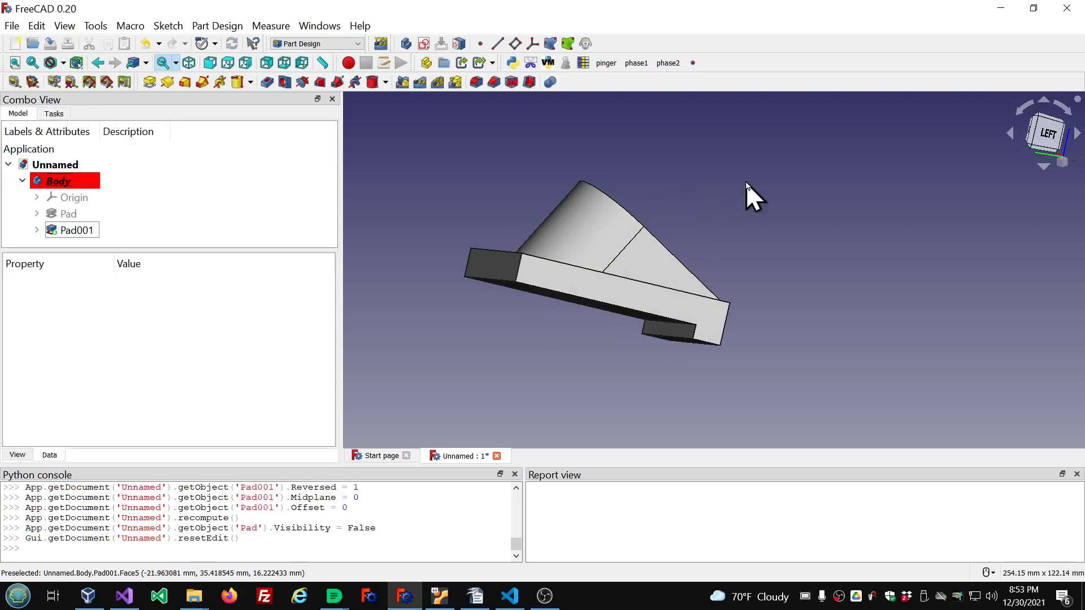
- Examine the bracket's angled tab and hole from above, from the side and in perspective
middle_drag(714, 227, 606, 232)
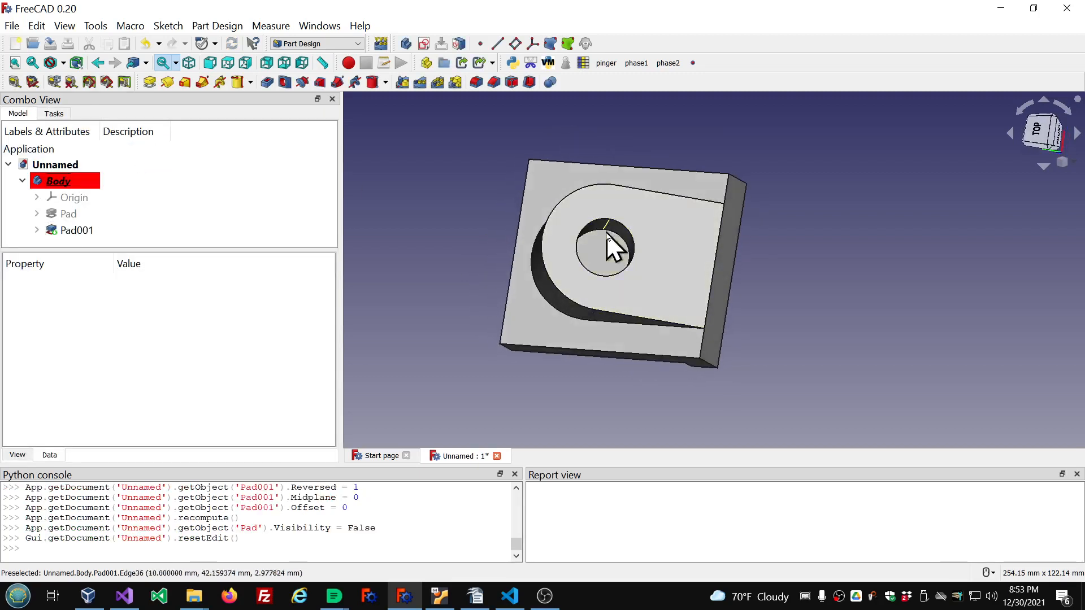
middle_drag(601, 305, 695, 263)
scroll(678, 268, up, 3)
middle_drag(740, 209, 737, 214)
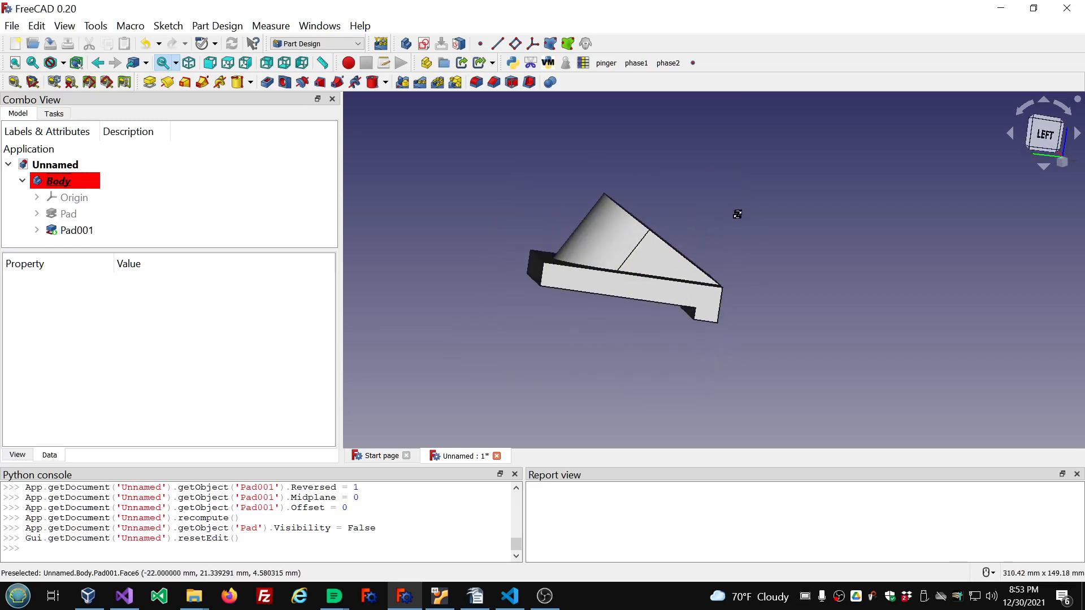
scroll(631, 271, up, 5)
scroll(631, 272, down, 3)
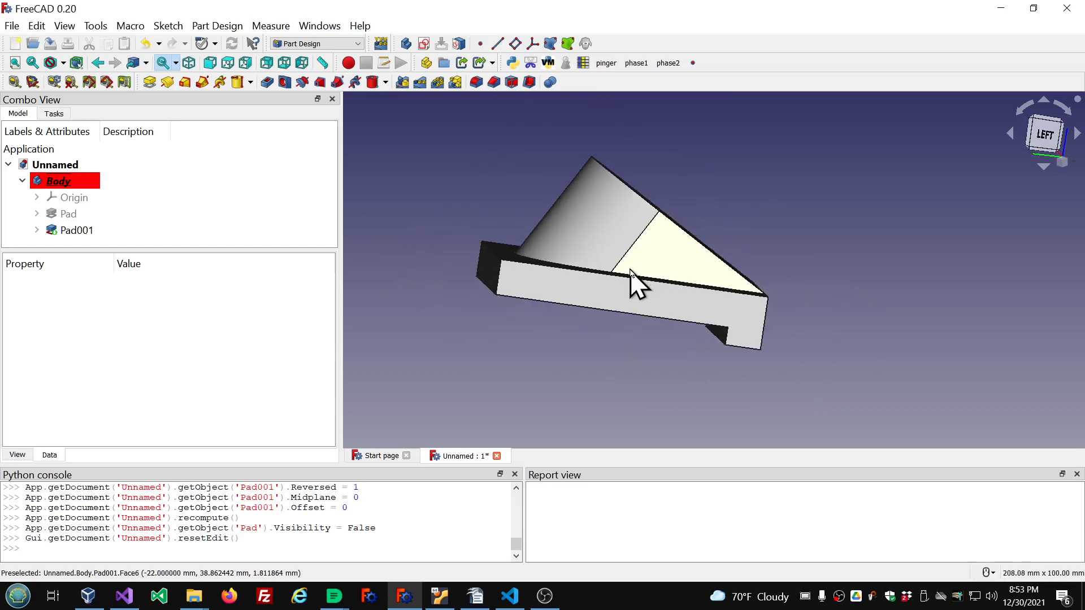
middle_drag(724, 222, 666, 244)
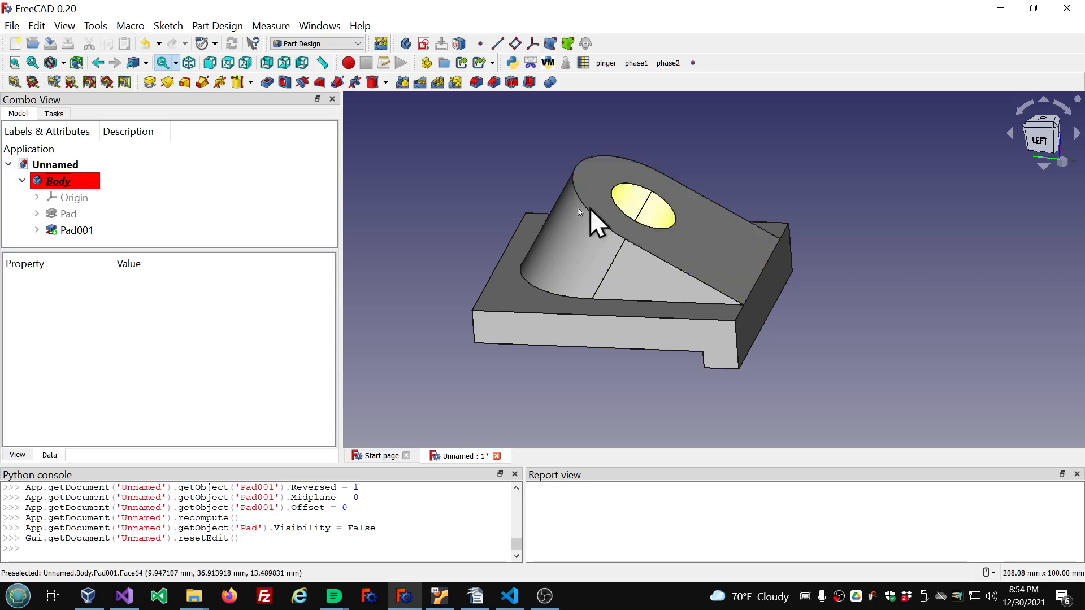
- Find the sketch under the angled tab's pad, show it on the model, and hide it again
click(35, 230)
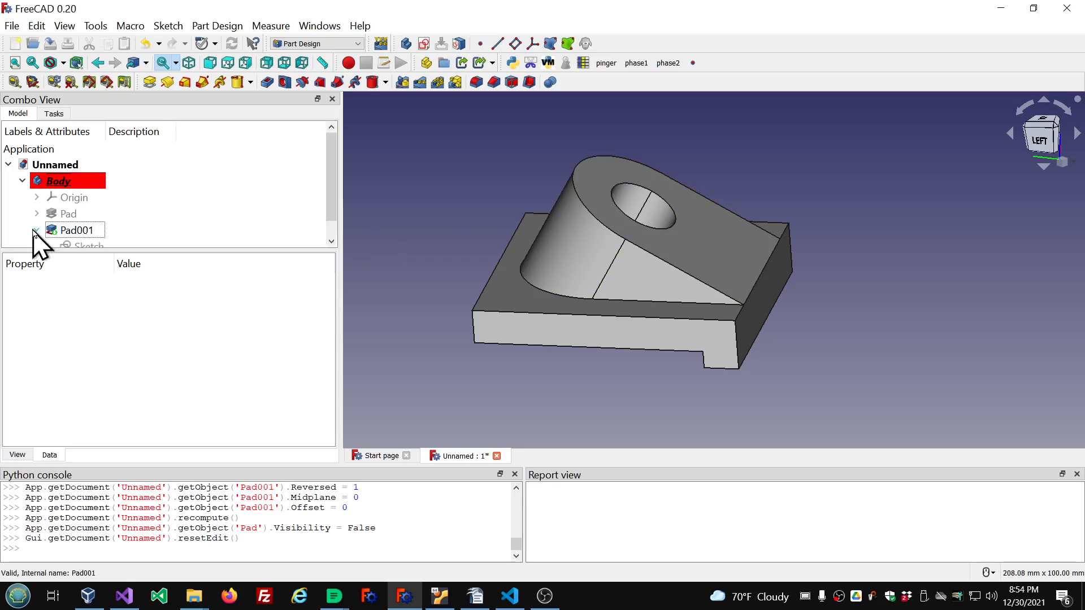
scroll(172, 206, down, 1)
drag(166, 248, 158, 297)
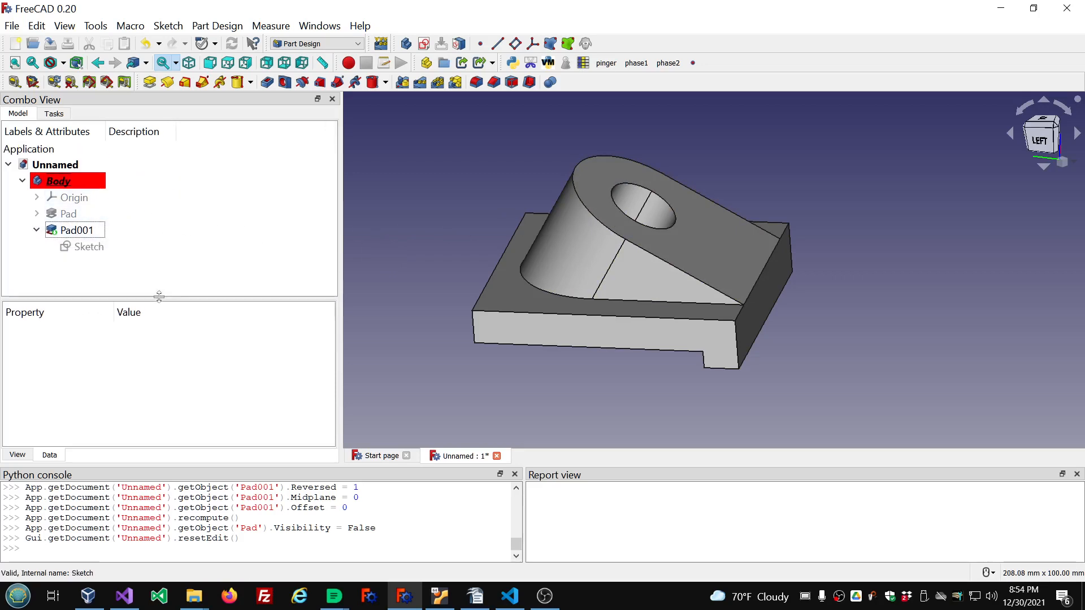
click(90, 252)
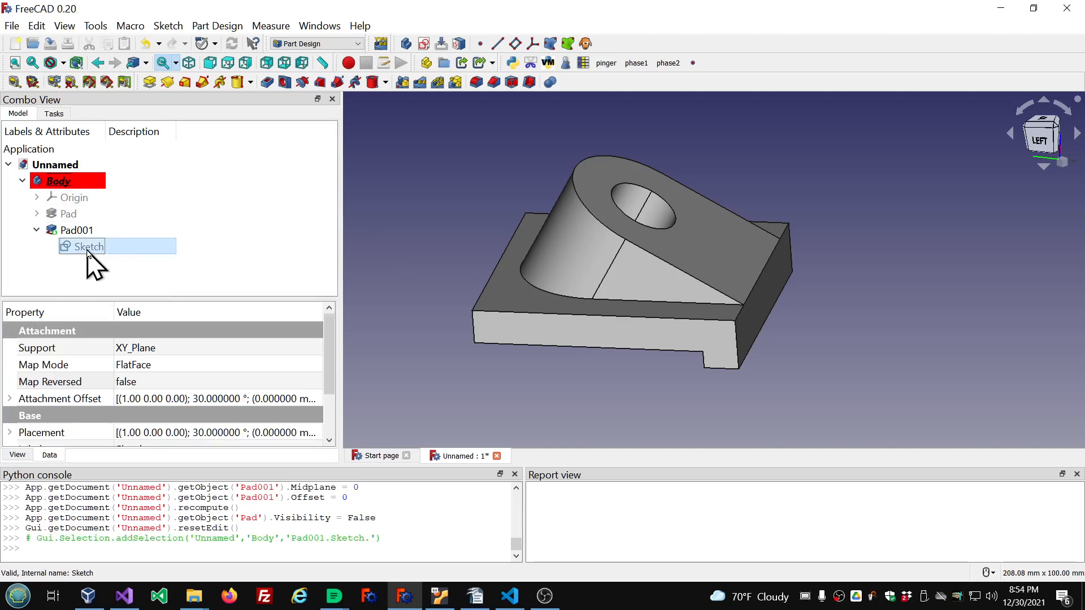
key(space)
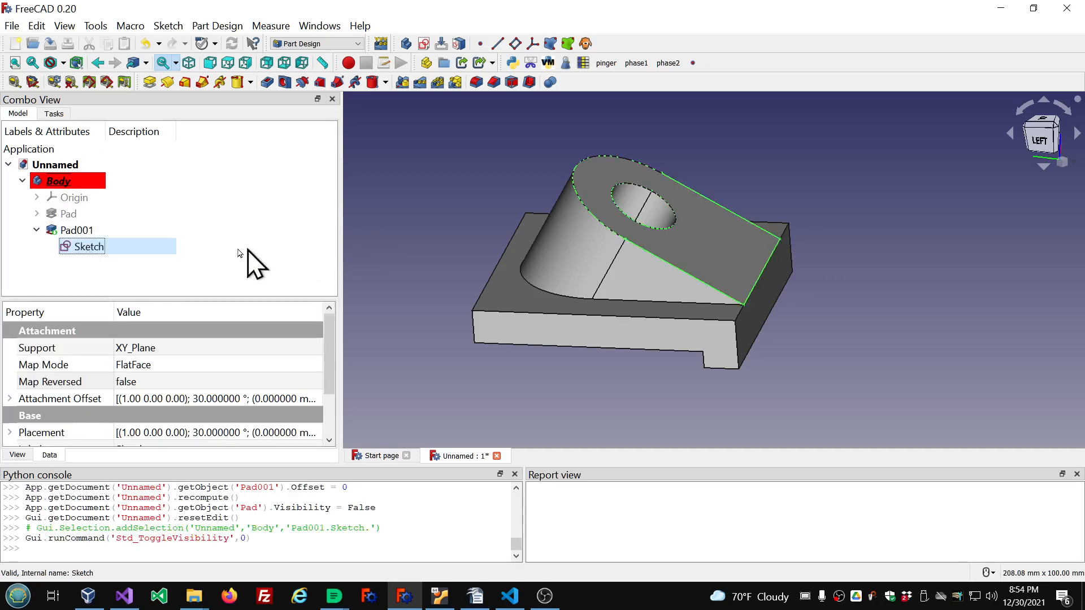
key(space)
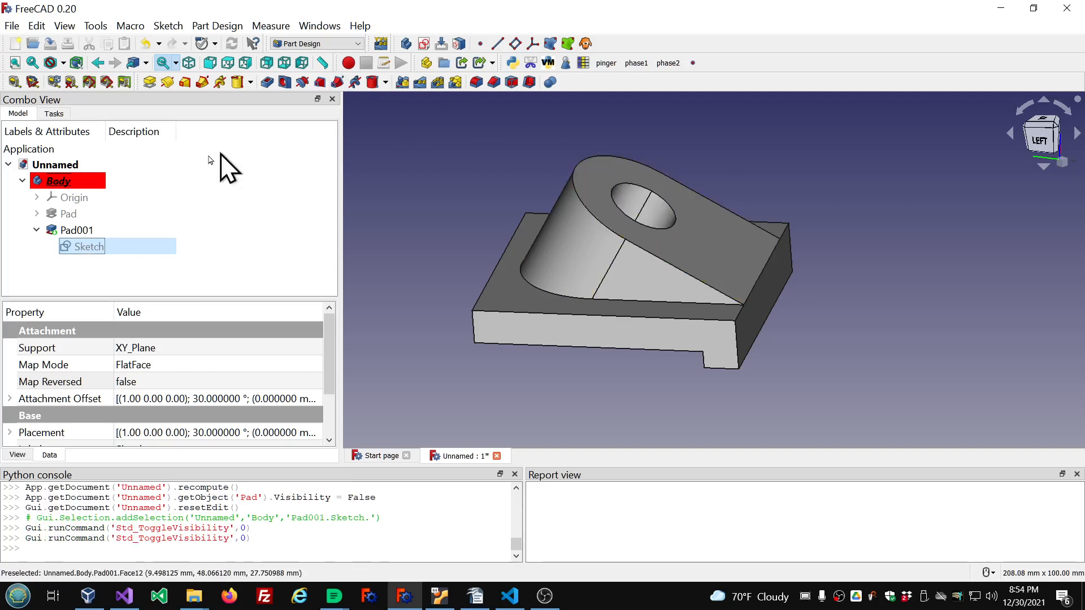
- Create a Pocket from the angled tab's sketch with type Through all and Reversed enabled
click(266, 84)
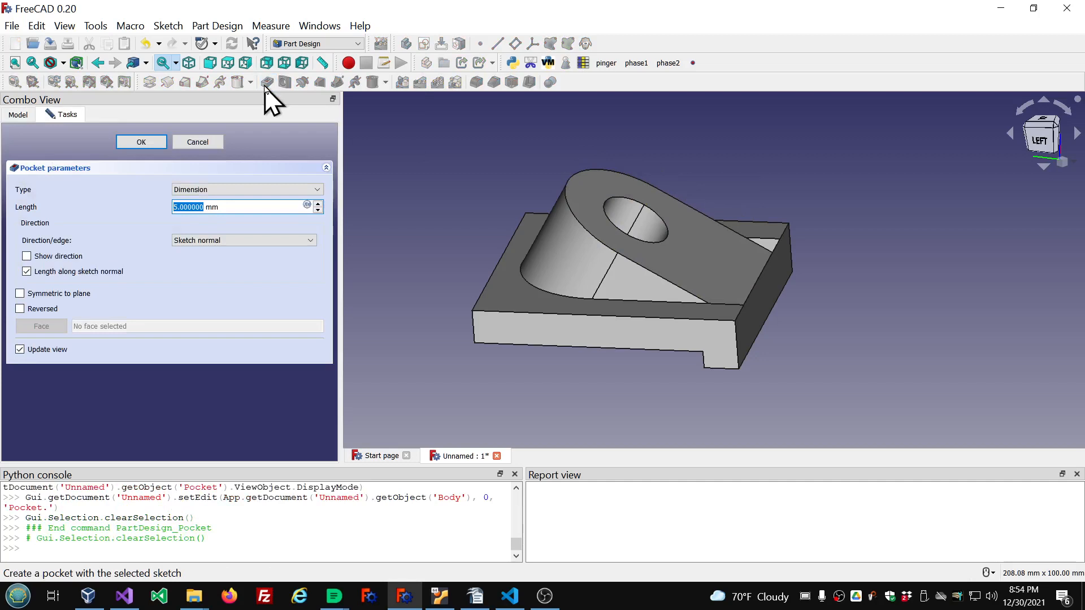
middle_drag(785, 161, 773, 208)
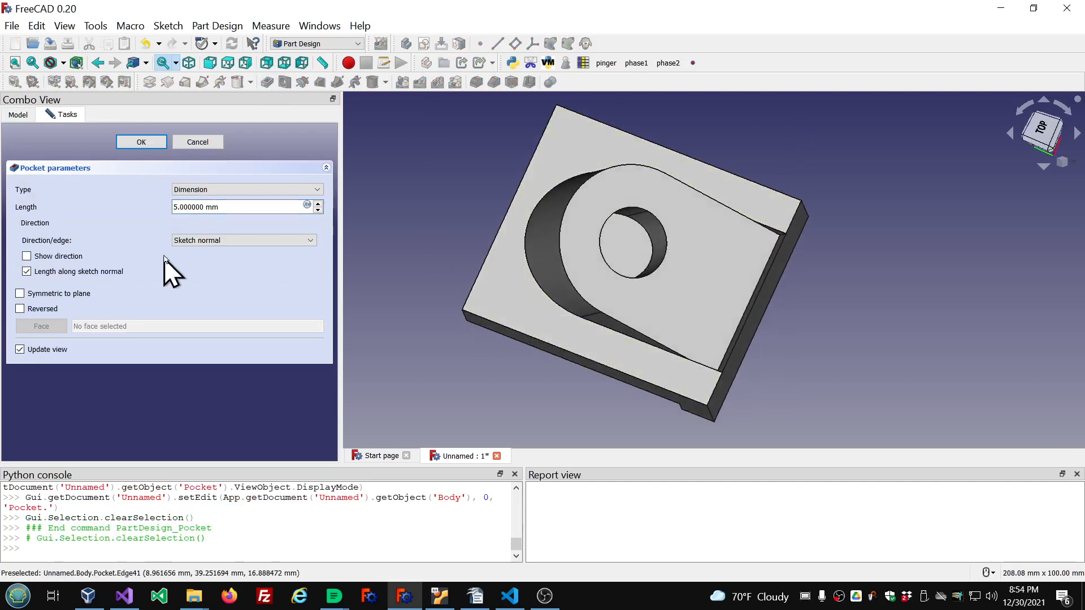
click(319, 192)
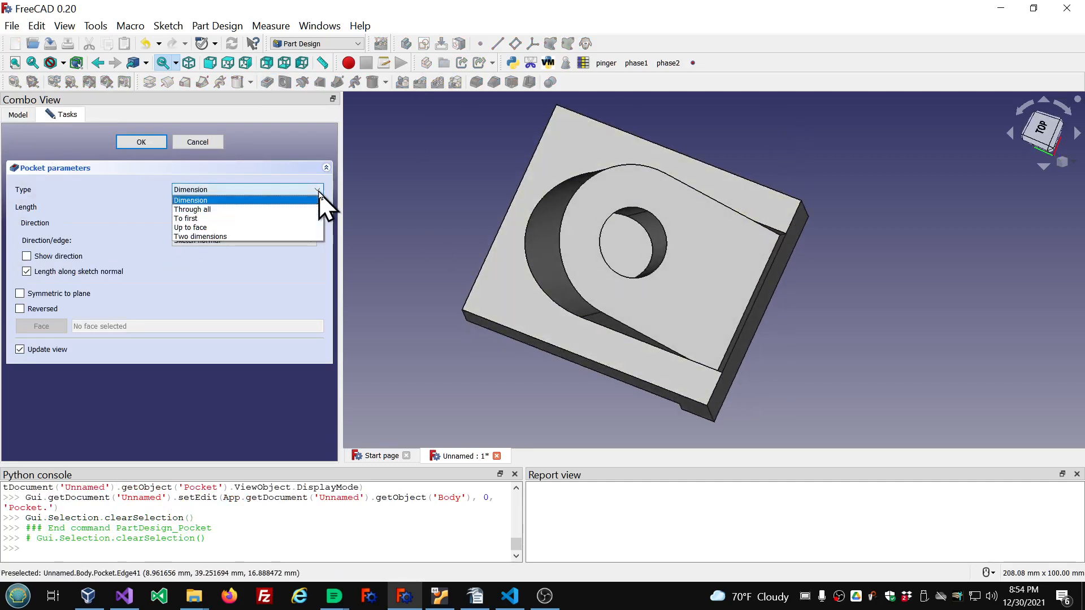
click(295, 211)
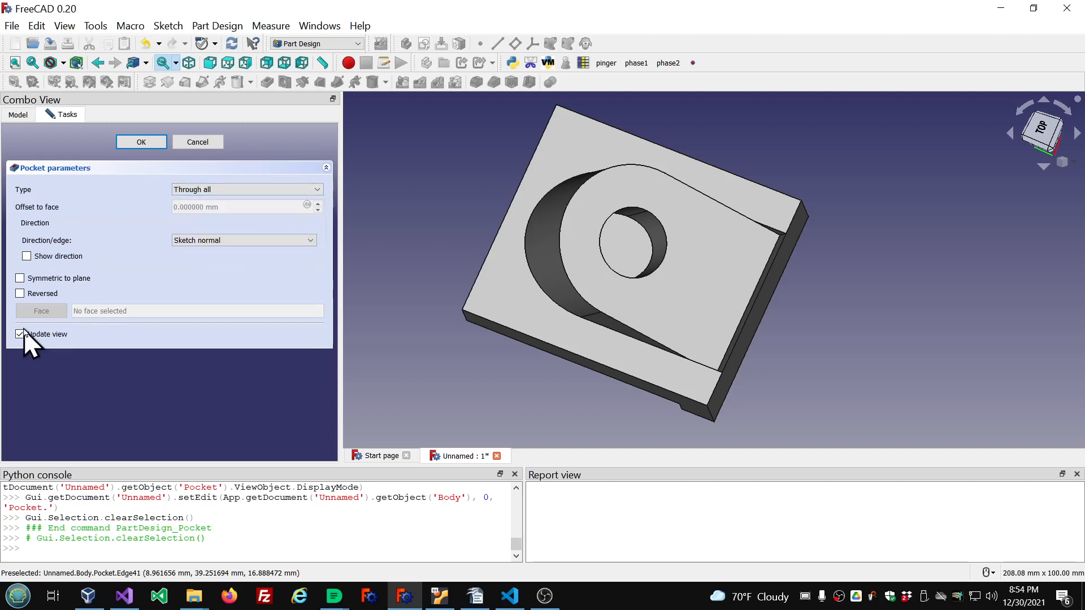
click(21, 294)
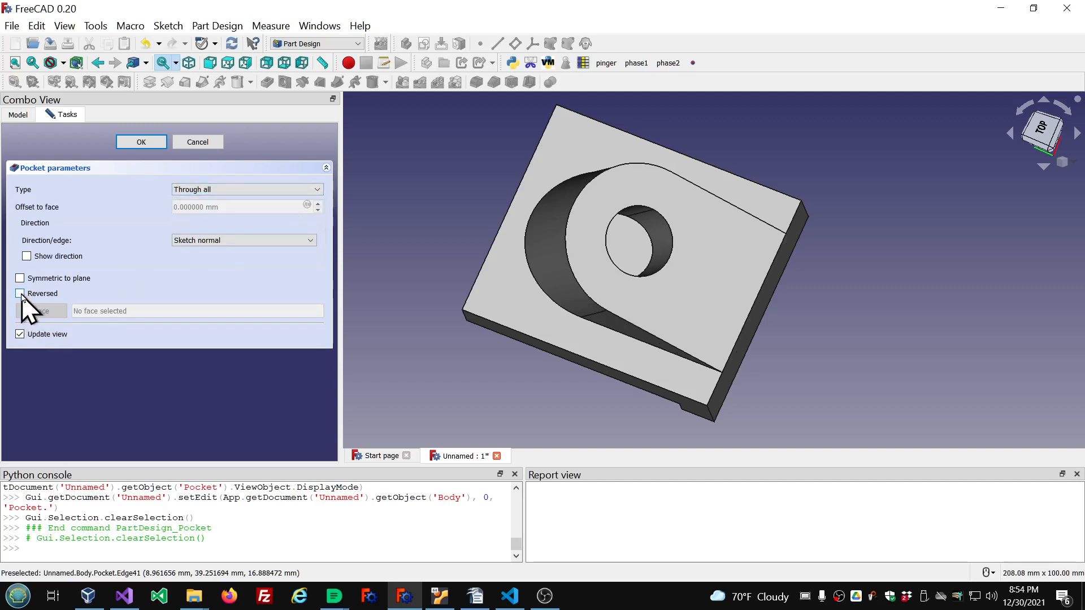
click(21, 294)
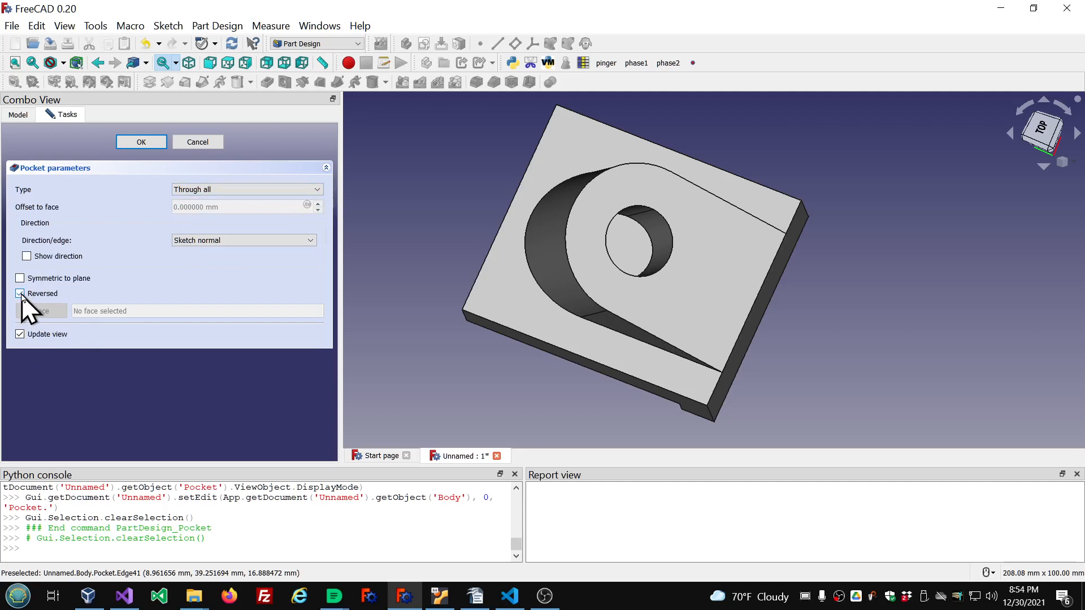
- Restrict the pocket's profile to Wire2 of the tab sketch and accept the pocket
click(29, 114)
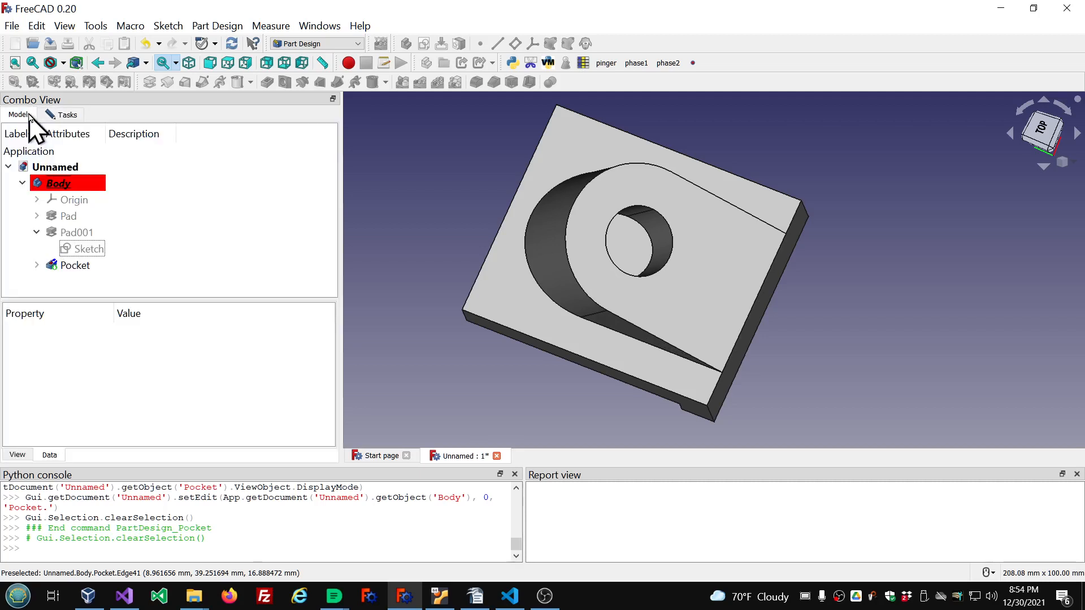
click(63, 267)
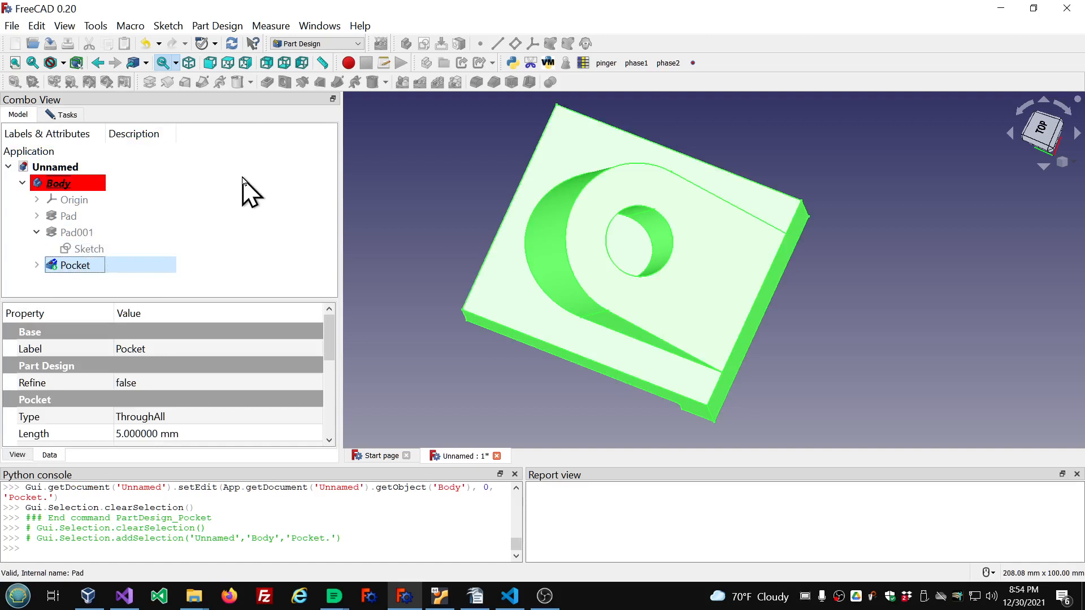
scroll(256, 370, down, 4)
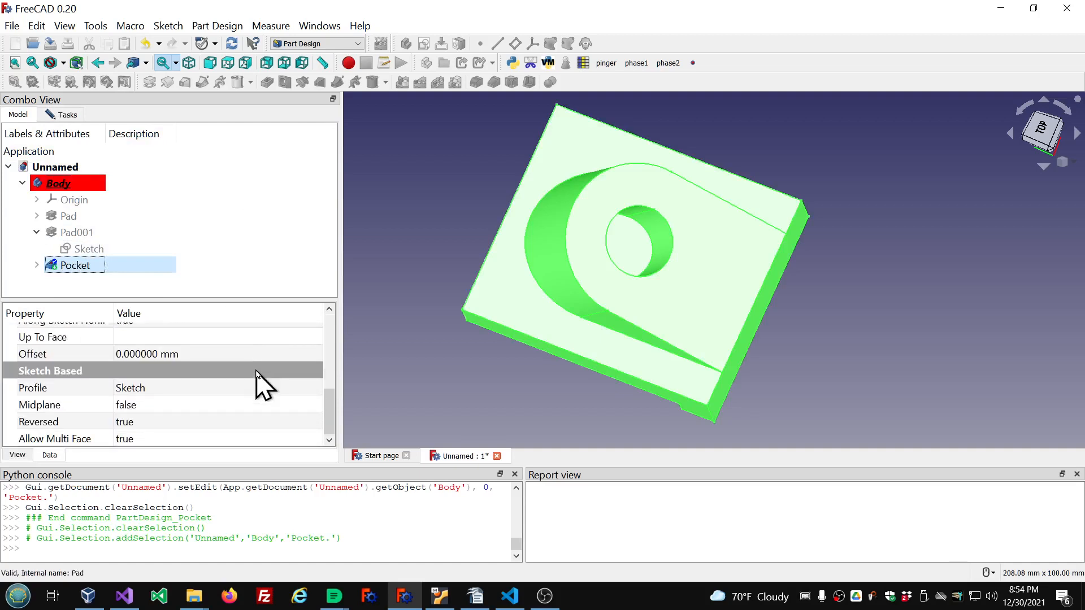
click(237, 388)
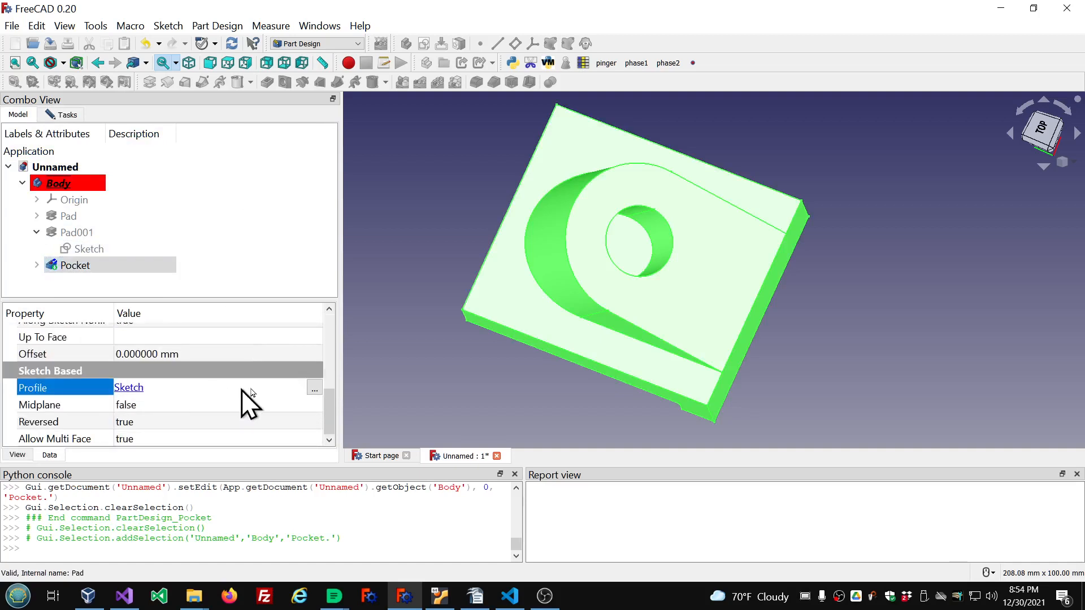
click(313, 388)
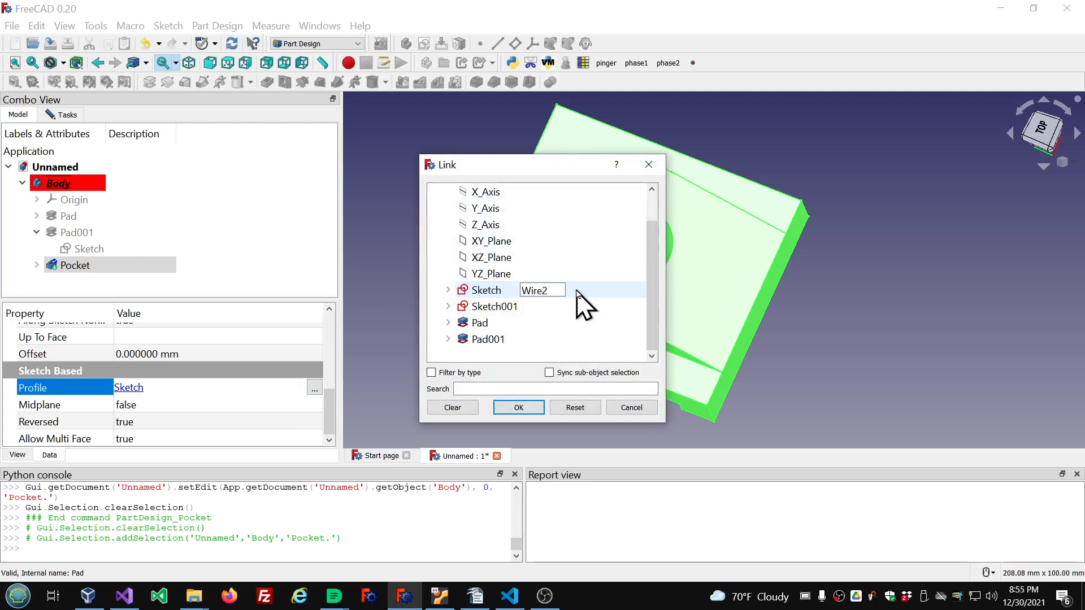
click(486, 291)
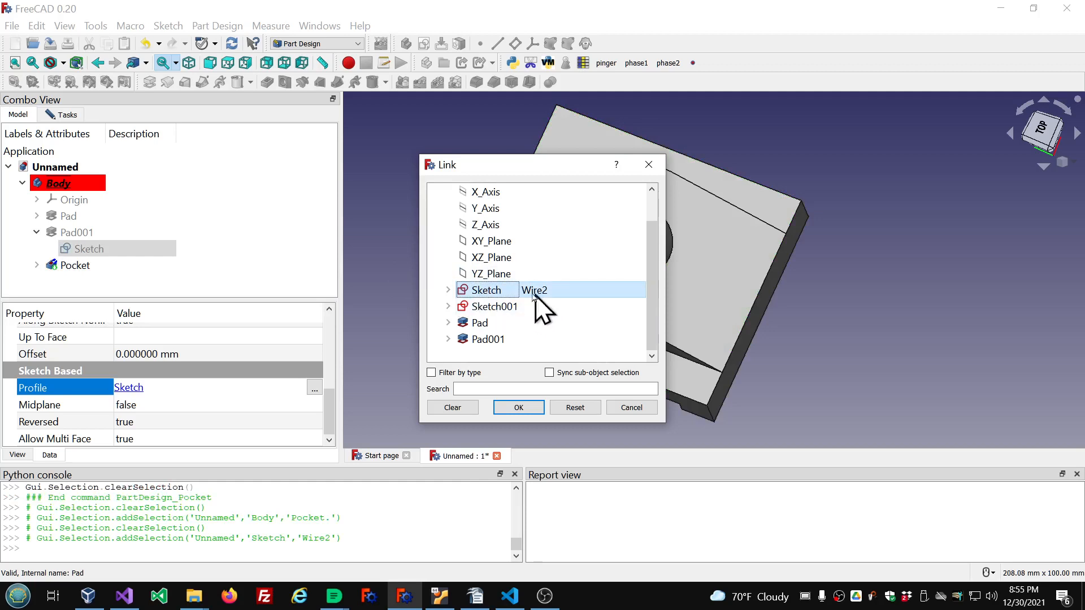
click(519, 408)
double_click(78, 266)
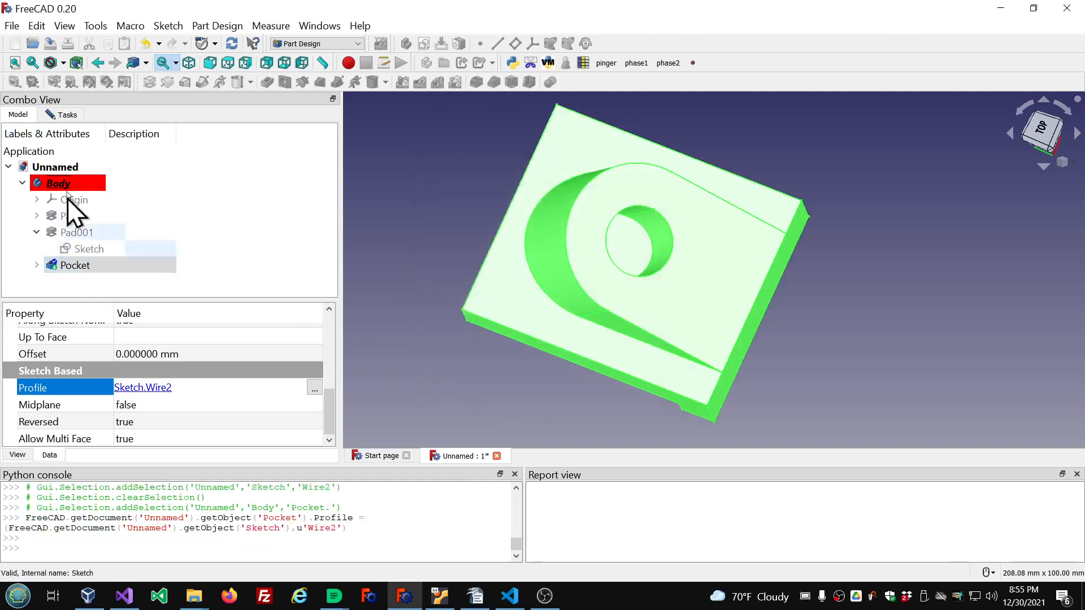
click(153, 144)
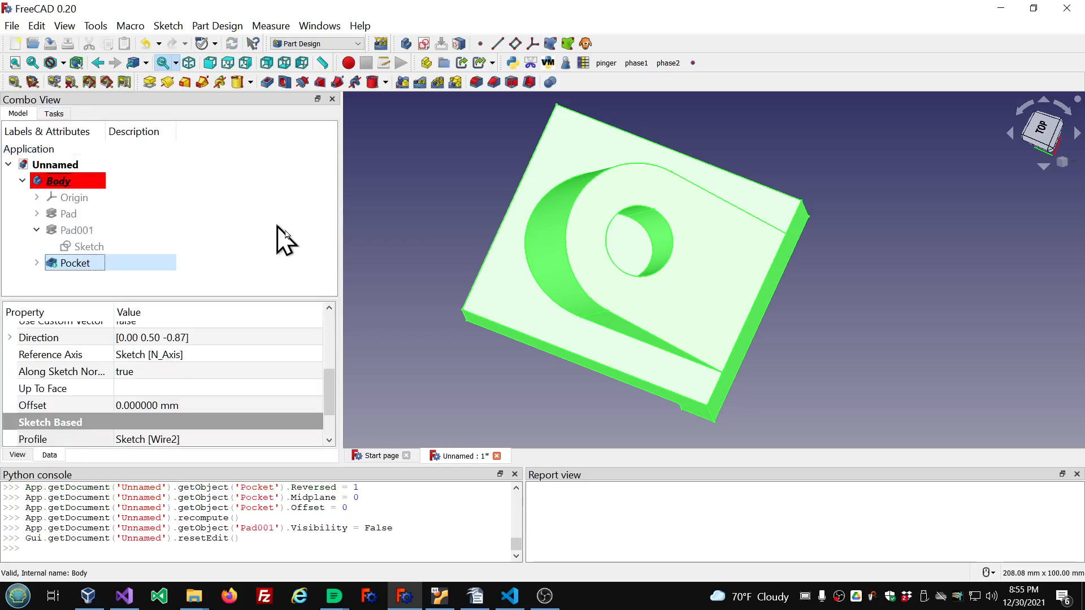
- Set the pocket's Reversed property to false and check the angled hole in the tab
click(442, 379)
middle_drag(441, 390, 657, 272)
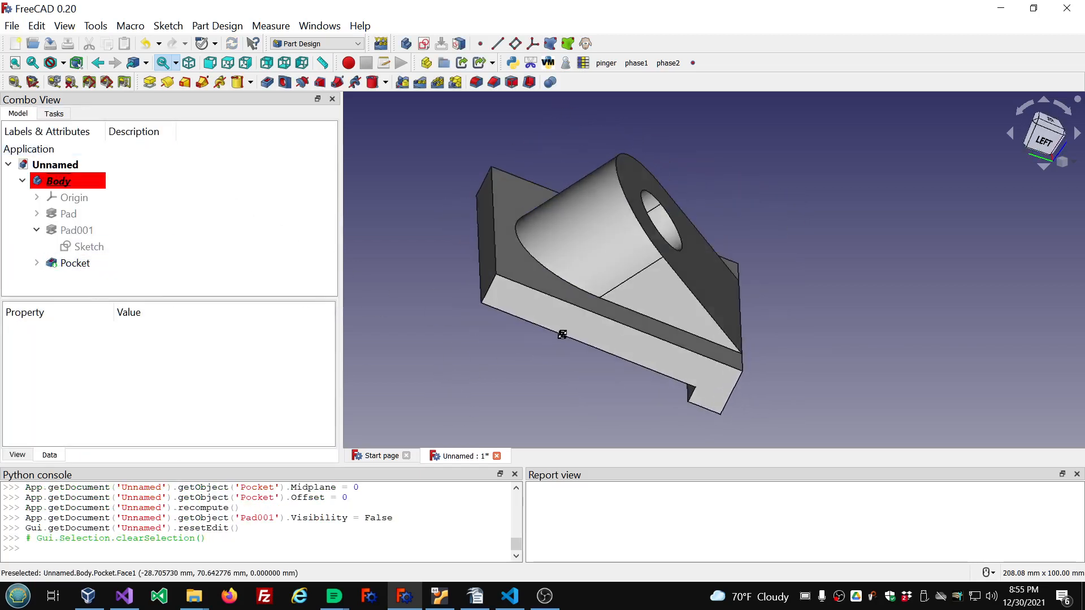
click(85, 262)
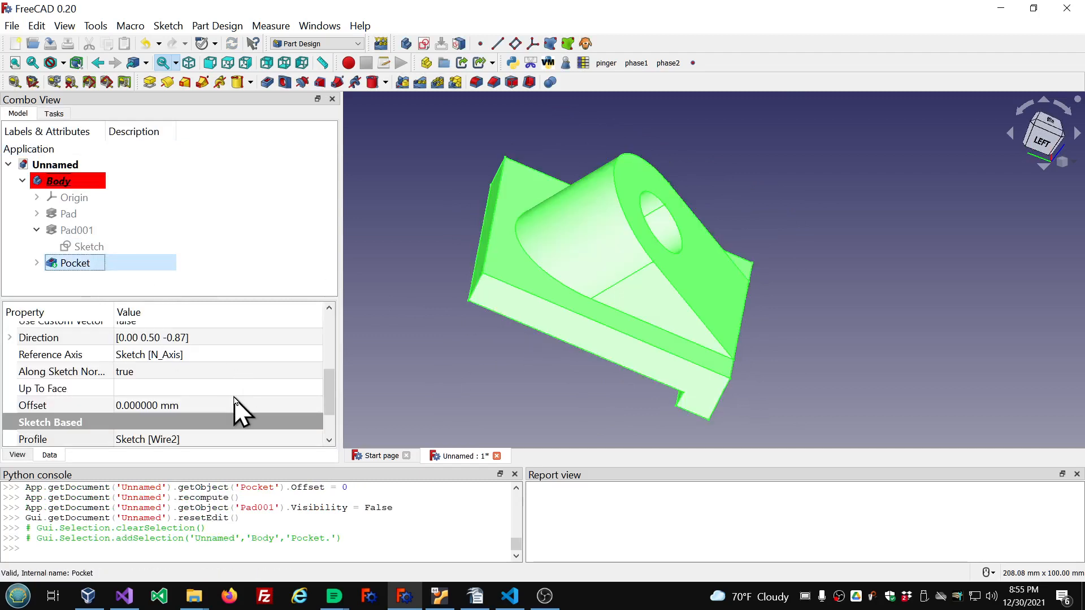
scroll(236, 401, down, 1)
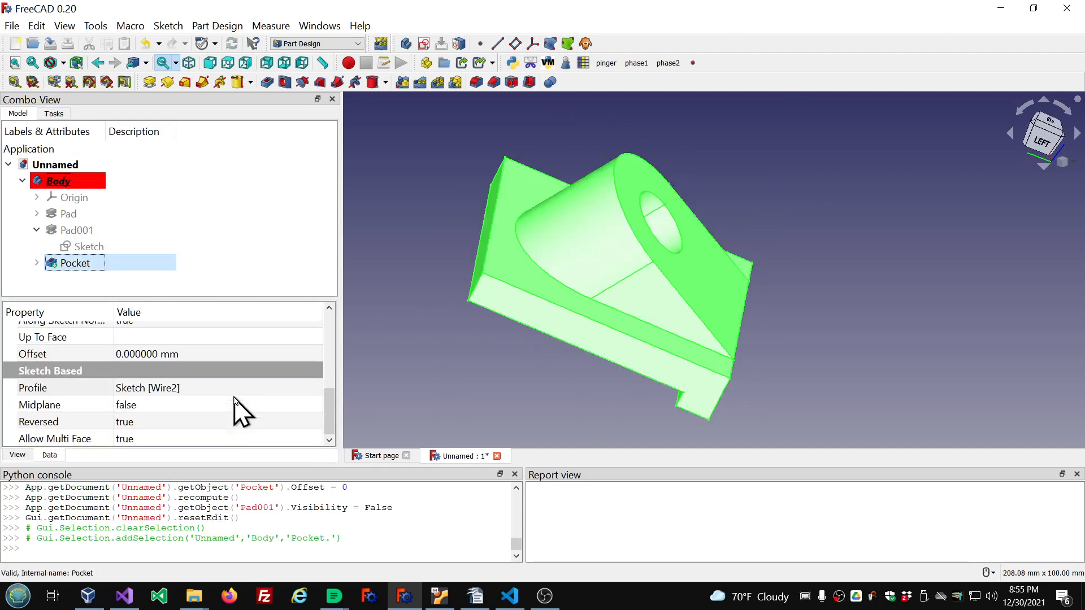
click(222, 424)
double_click(221, 424)
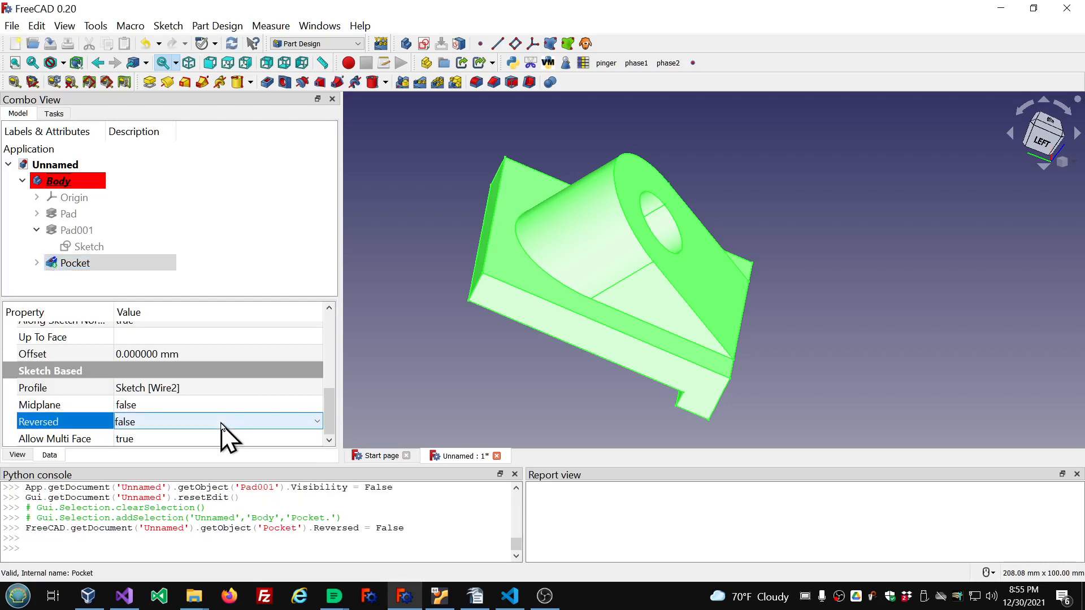
click(371, 362)
middle_drag(371, 362, 361, 412)
middle_drag(775, 158, 744, 124)
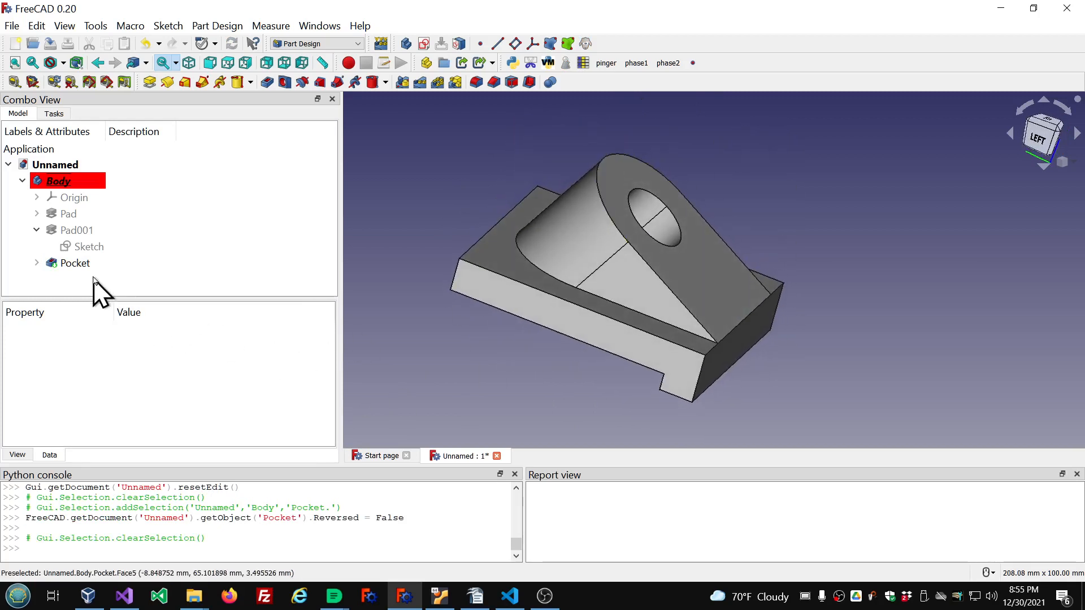
- Set the pocket's Midplane property to true and check the hole through the tab and base
click(87, 265)
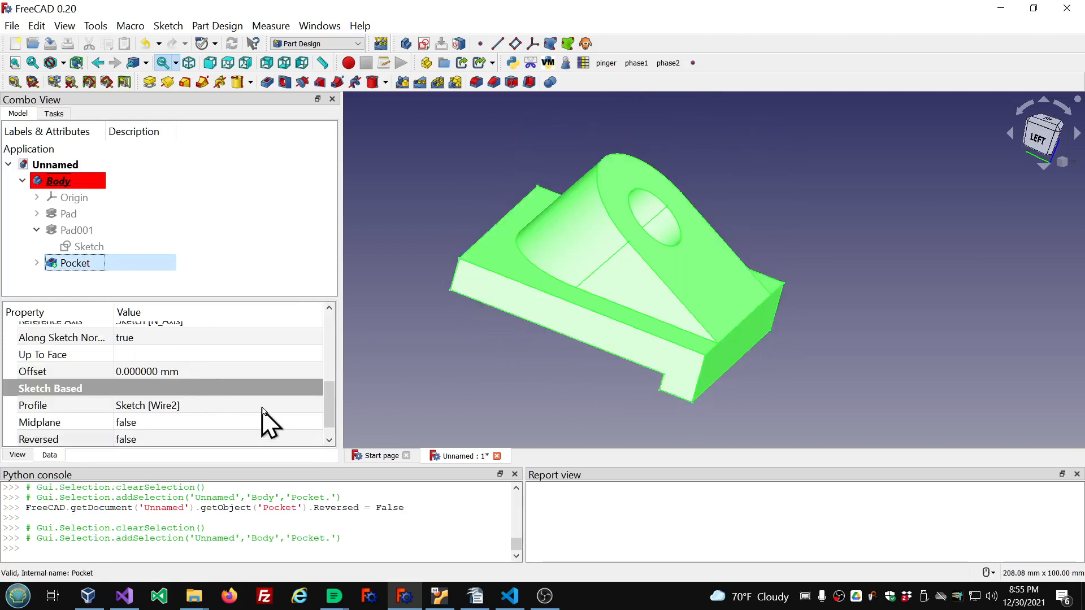
scroll(266, 382, up, 2)
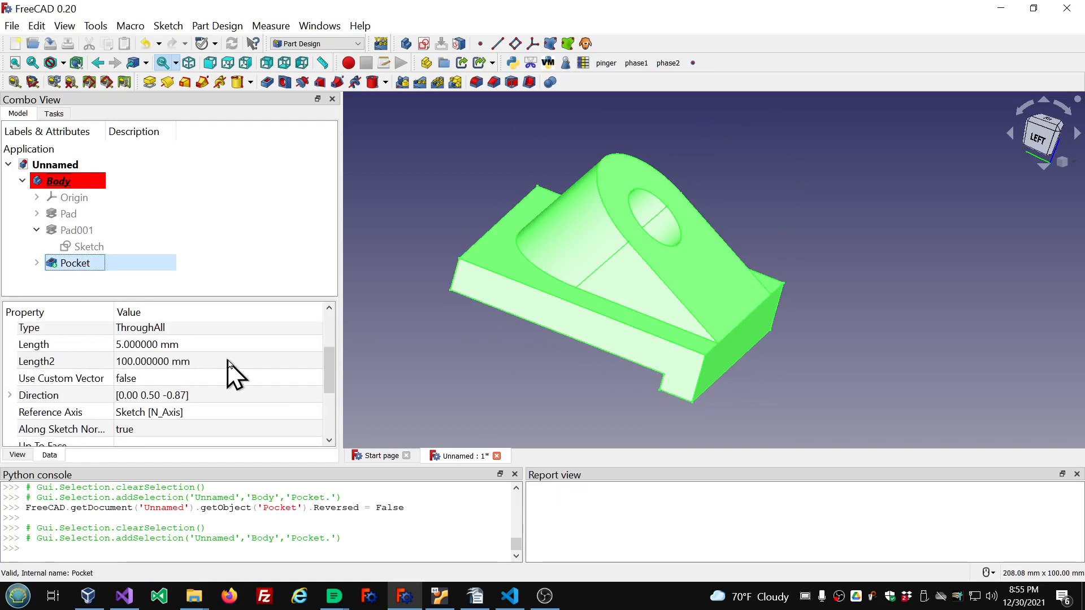
scroll(236, 374, down, 1)
scroll(158, 365, down, 2)
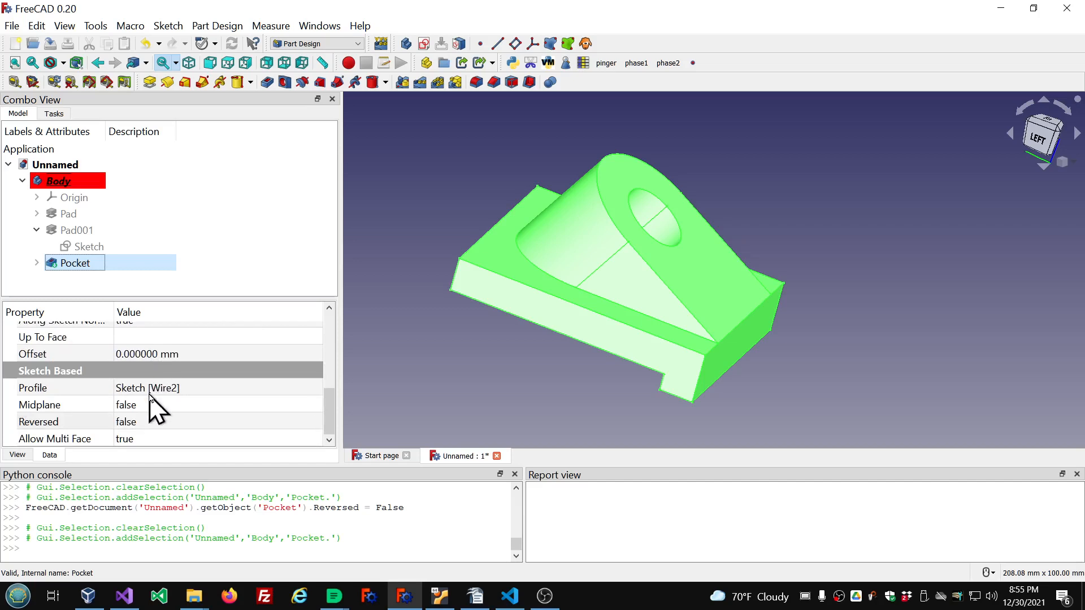
click(206, 406)
scroll(205, 405, down, 1)
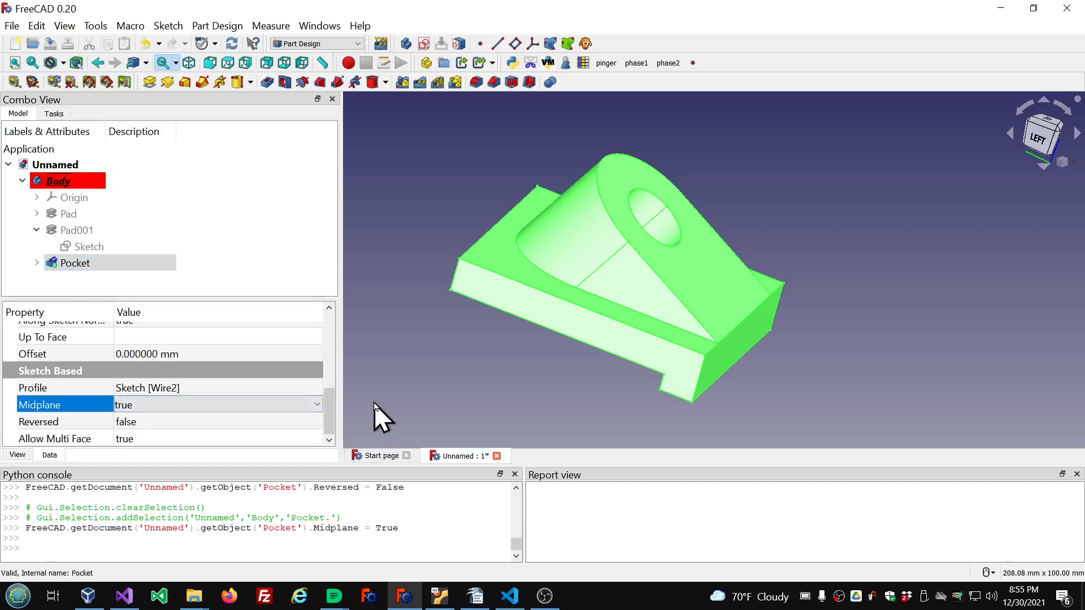
click(374, 404)
middle_drag(501, 394, 450, 395)
middle_drag(812, 195, 739, 225)
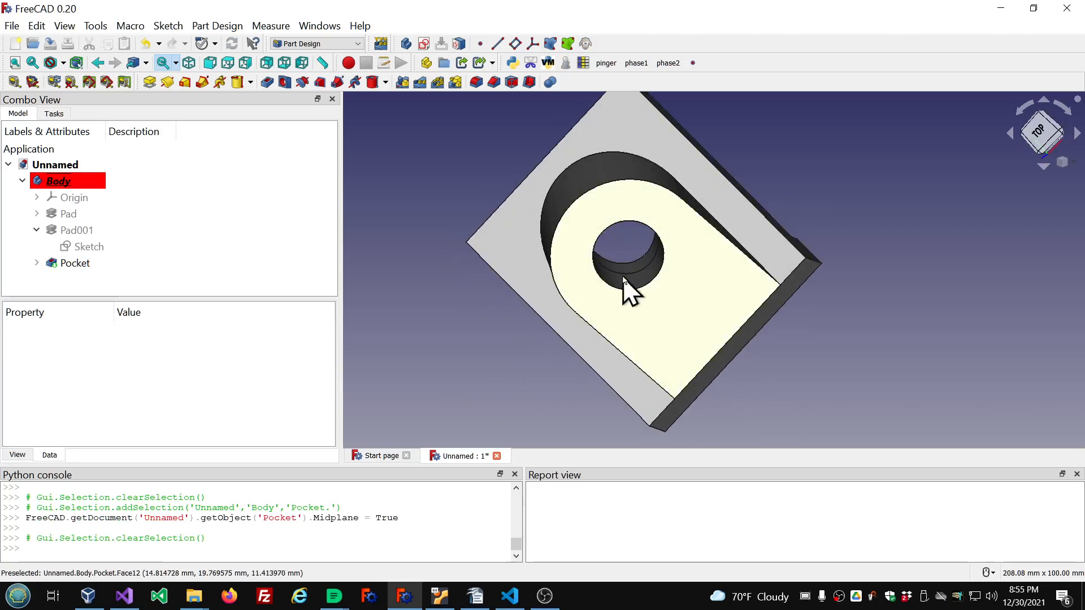
middle_drag(521, 348, 683, 281)
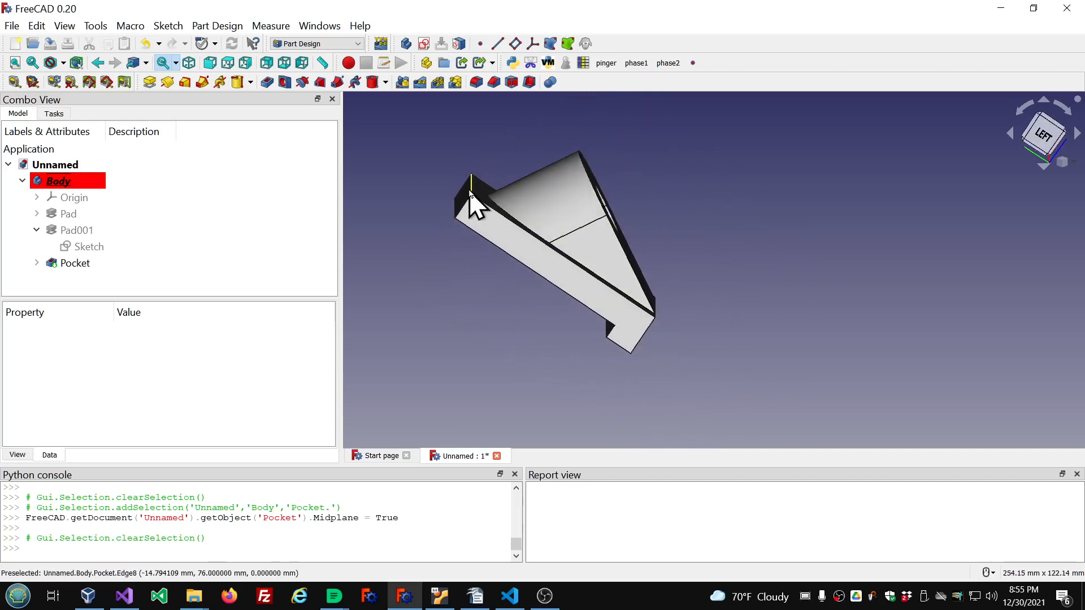
- Examine the hole from the base's underside and review the pocket's type, profile and direction properties
click(85, 264)
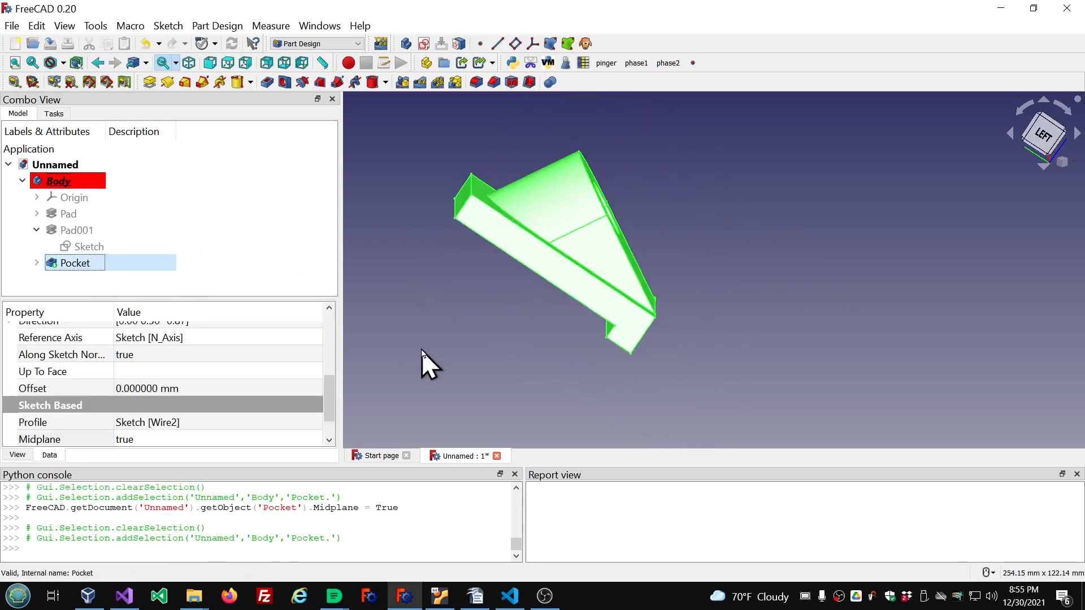
middle_drag(421, 350, 531, 300)
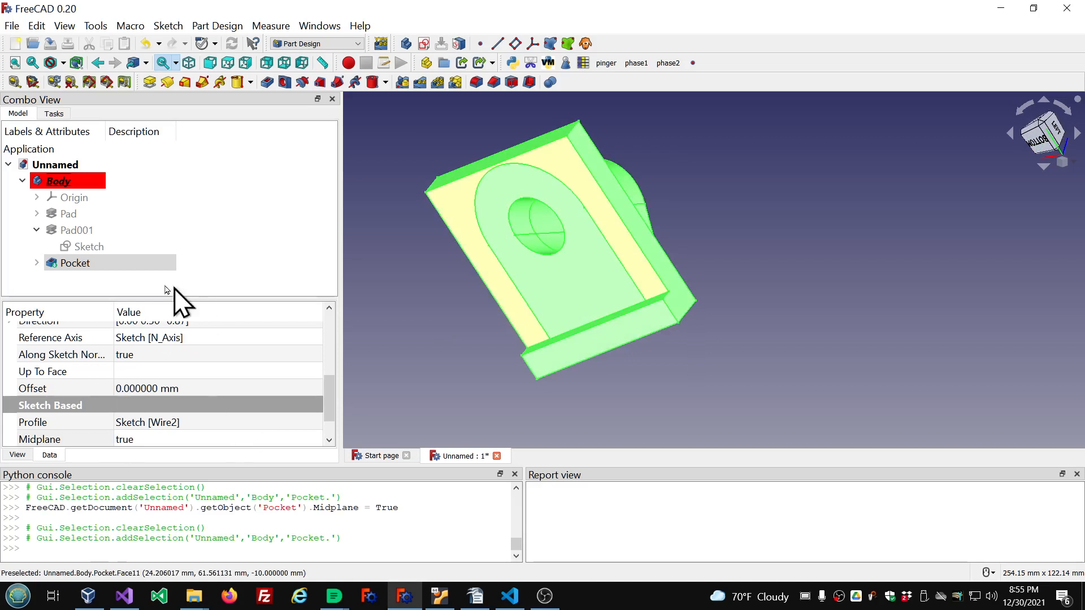
click(80, 259)
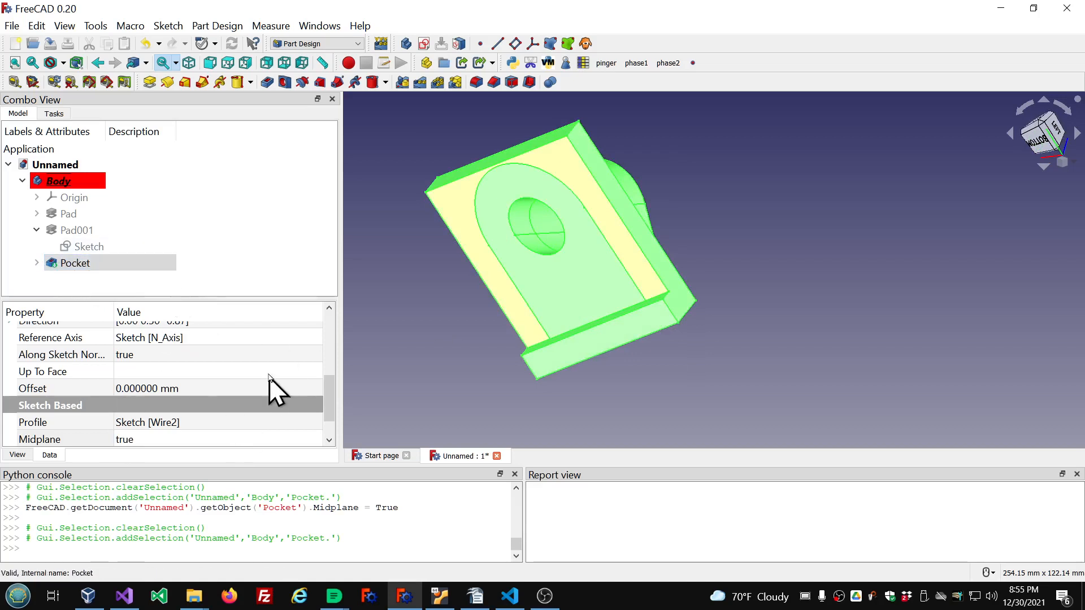
scroll(269, 377, down, 1)
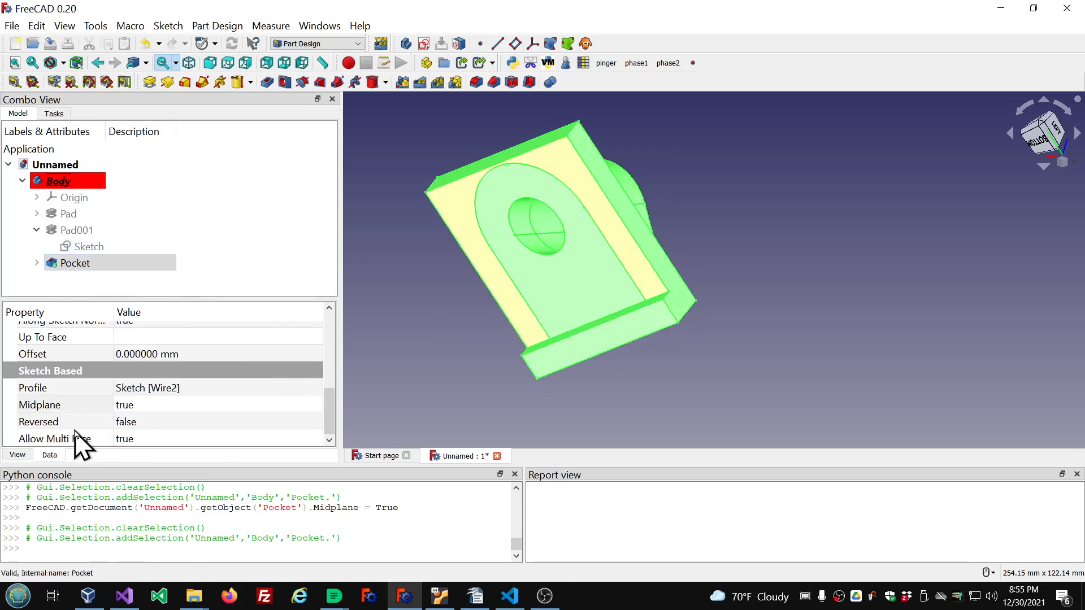
scroll(129, 404, up, 4)
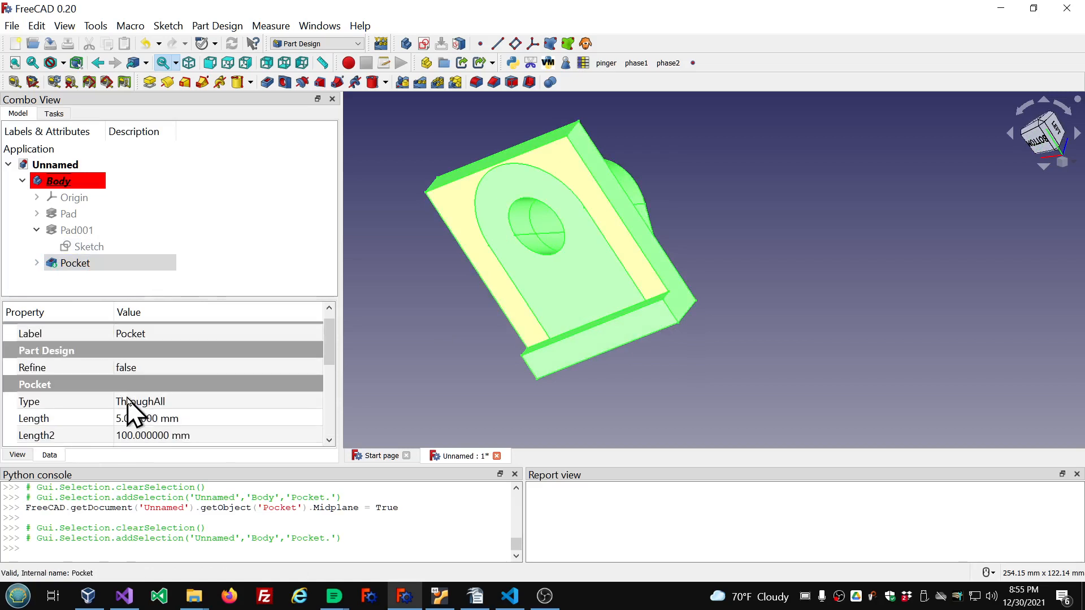
- Set the pocket's Refine property to true and check the bracket from above
click(222, 367)
scroll(222, 369, down, 1)
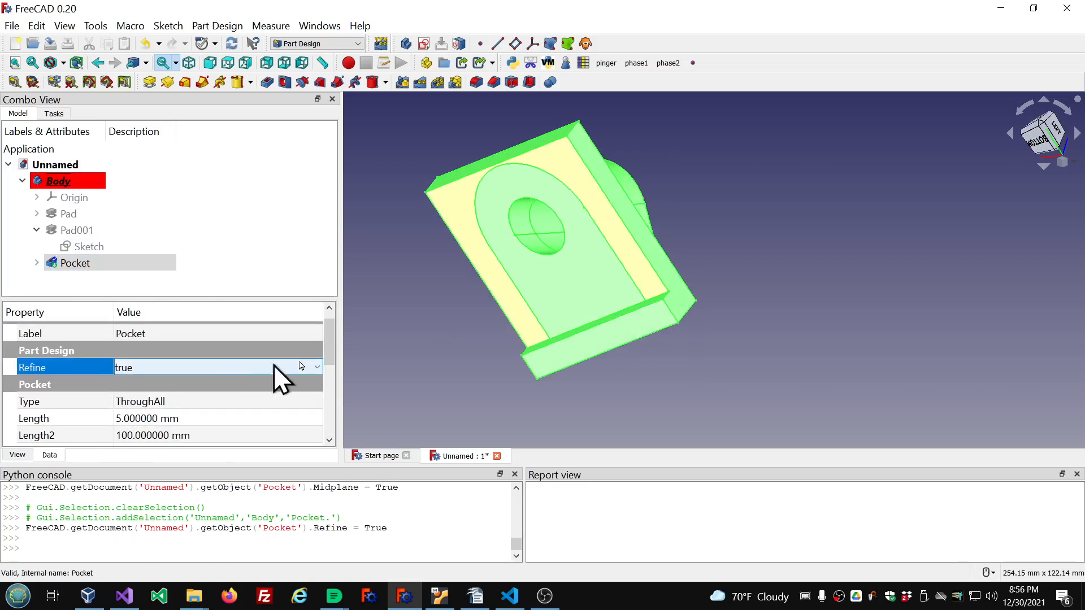
click(430, 348)
middle_drag(701, 231, 508, 322)
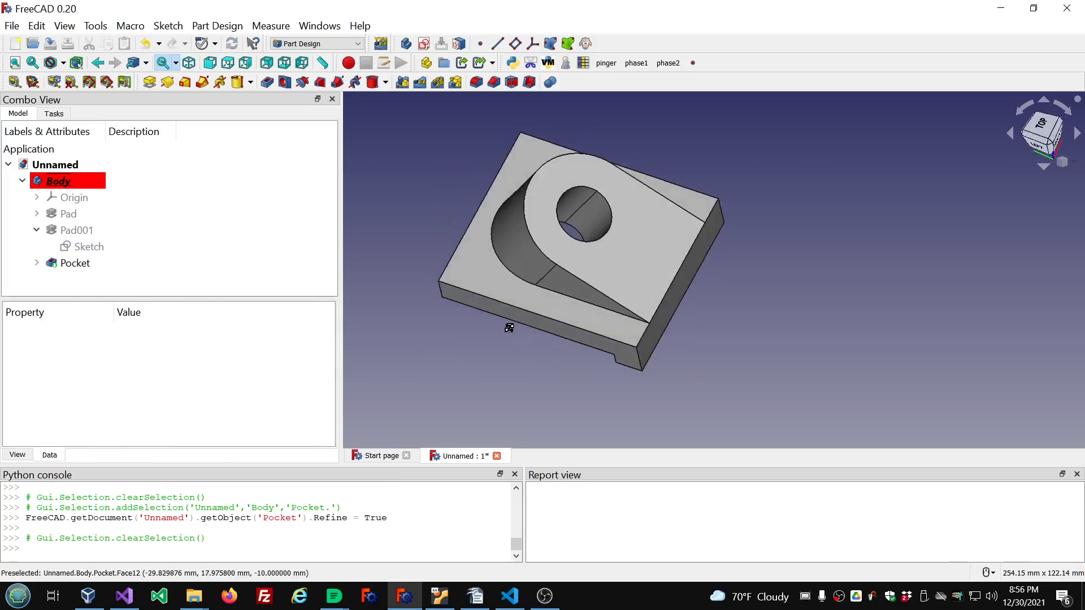
- Run a geometry check on the pocket feature in the Part workbench and close the results
click(56, 263)
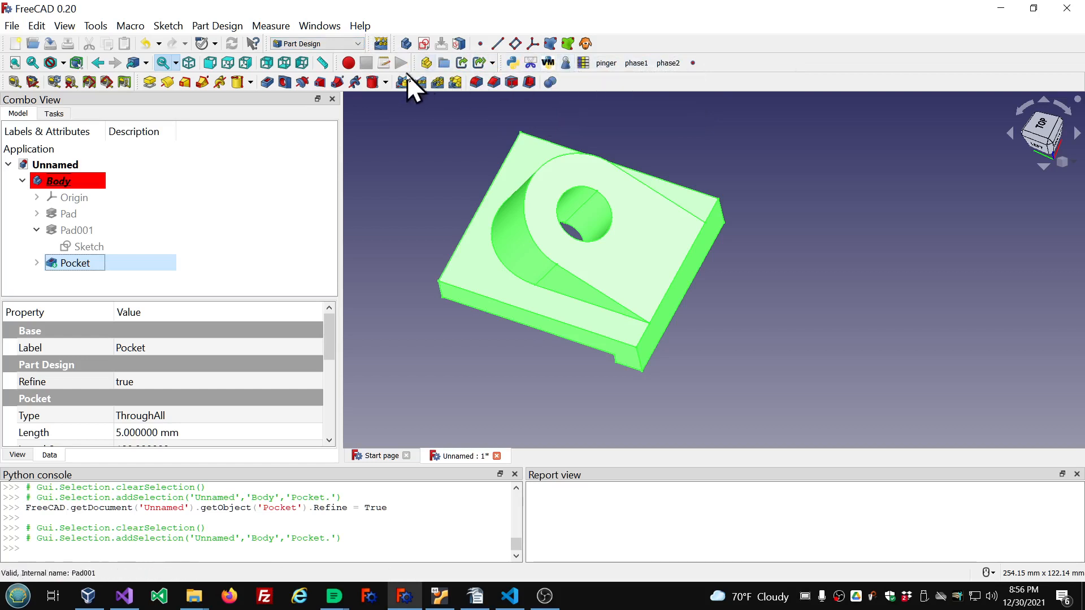
click(358, 44)
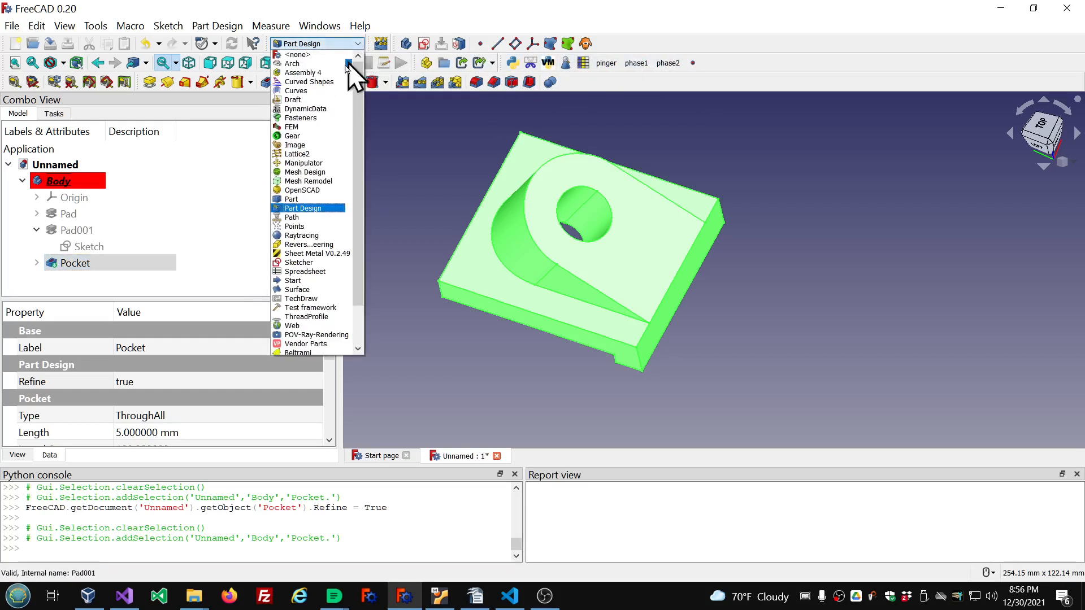
click(302, 200)
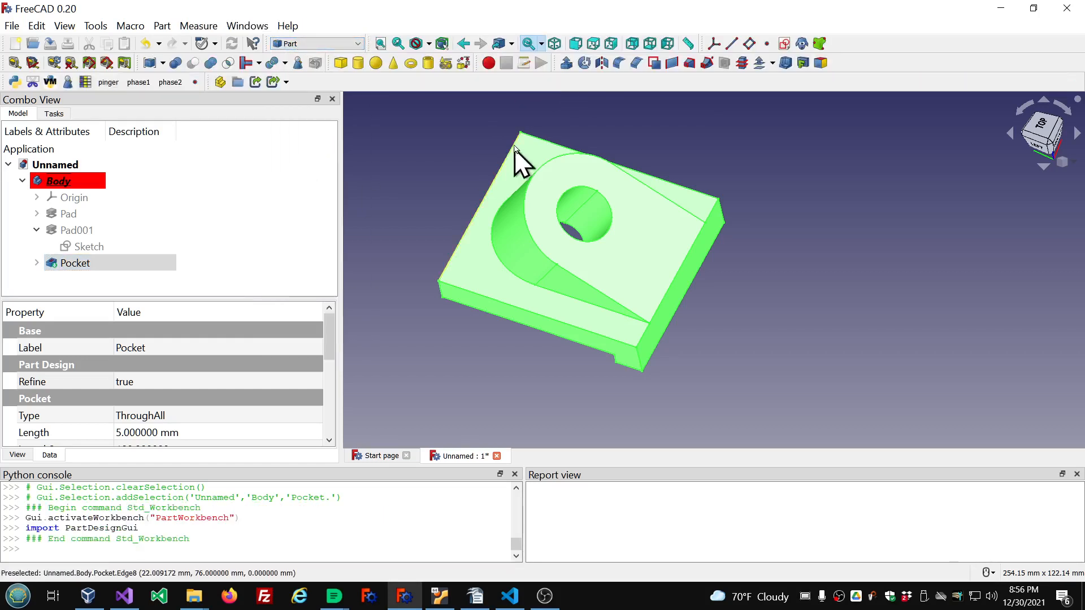
click(297, 64)
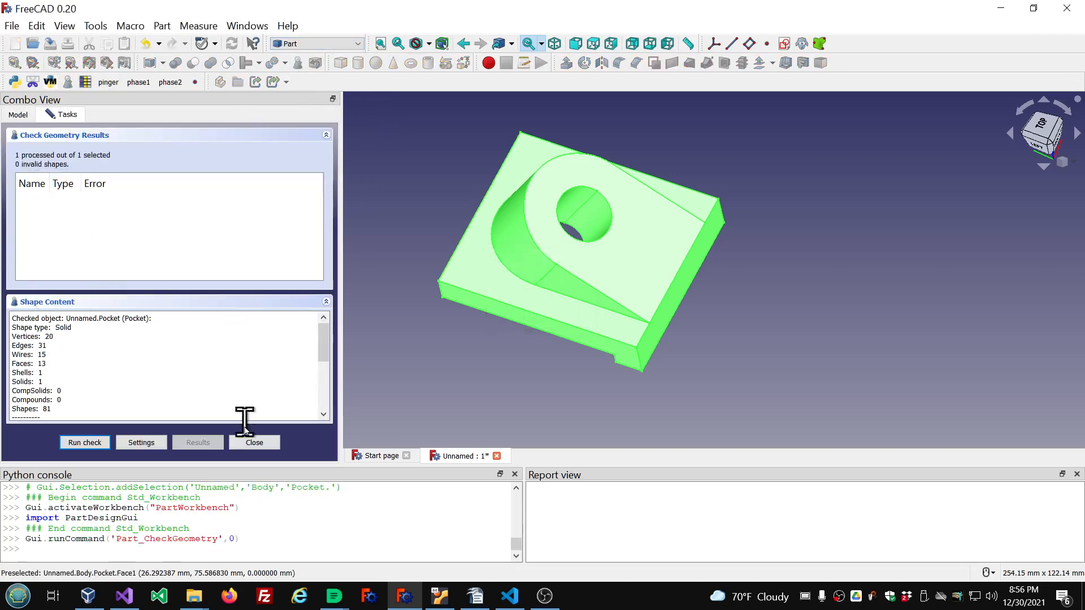
click(252, 443)
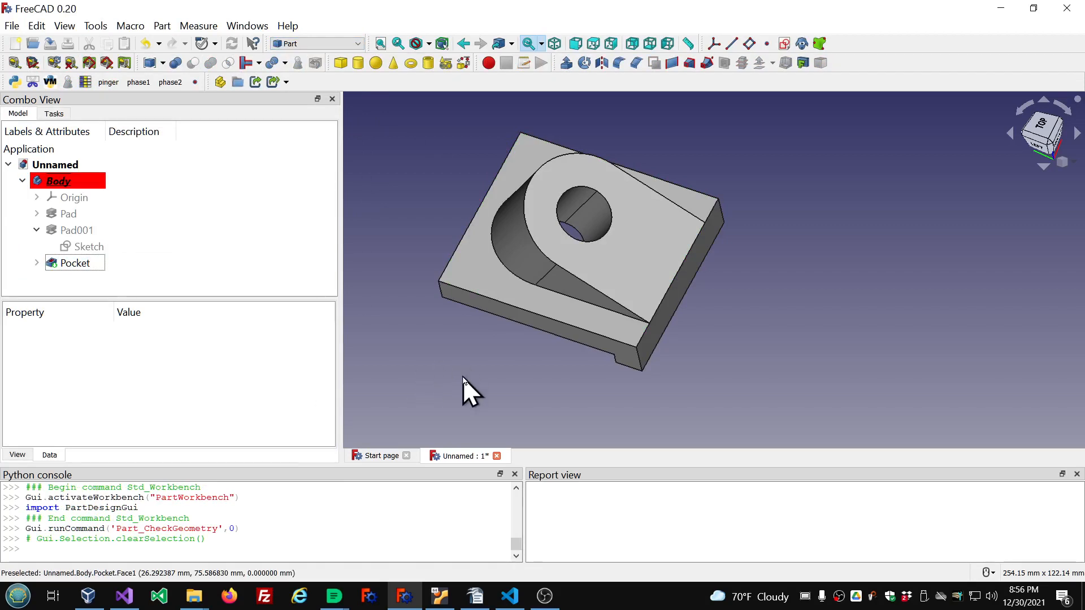
- Compare the finished bracket with the exercise drawing in the browser's forum thread and return to FreeCAD
middle_drag(463, 378, 537, 338)
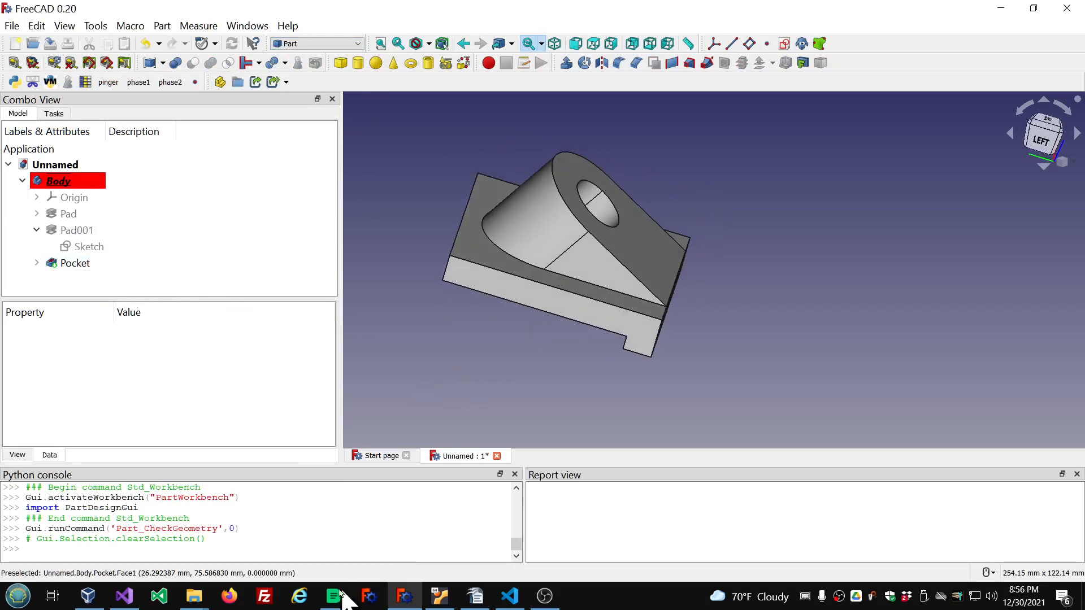
mouse_move(334, 600)
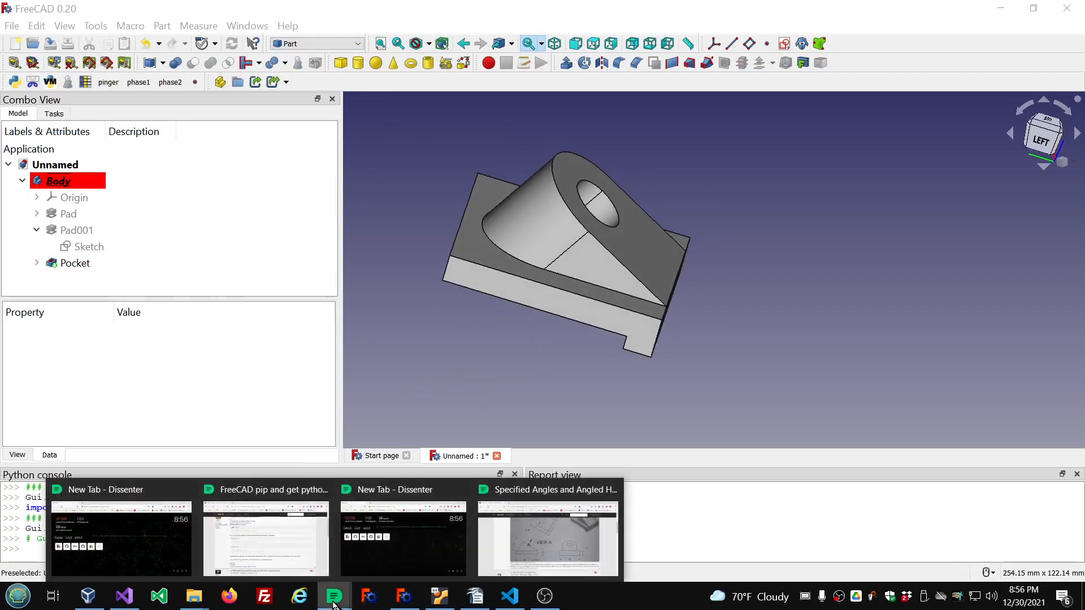
click(558, 546)
scroll(533, 314, down, 4)
scroll(528, 307, up, 6)
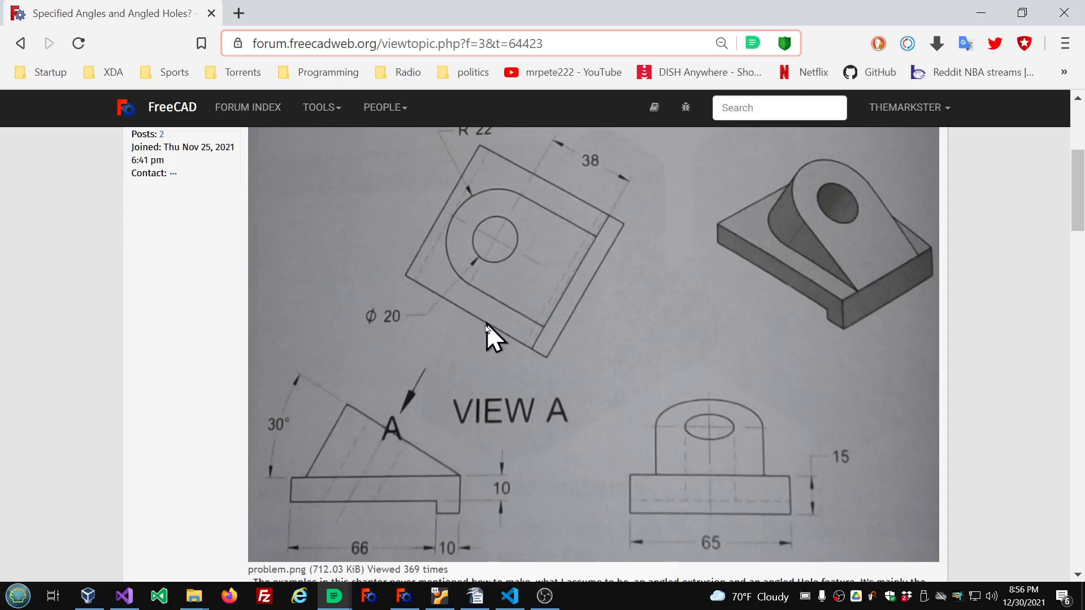
click(402, 596)
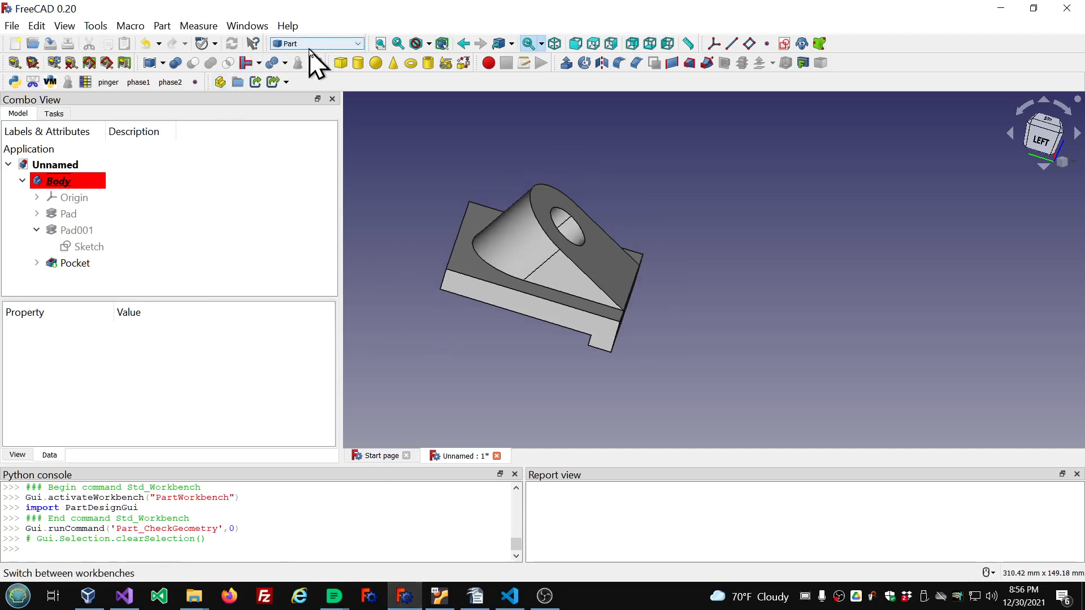
- Switch to the TechDraw workbench and orient the model to its left side, matching the side view in the browser's exercise drawing
click(337, 46)
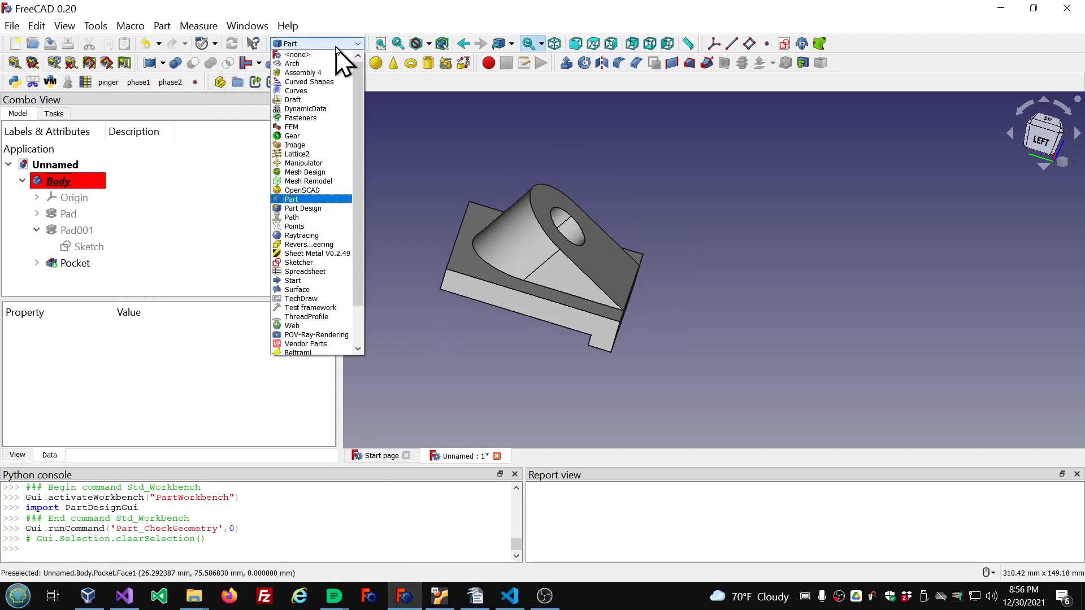
click(305, 299)
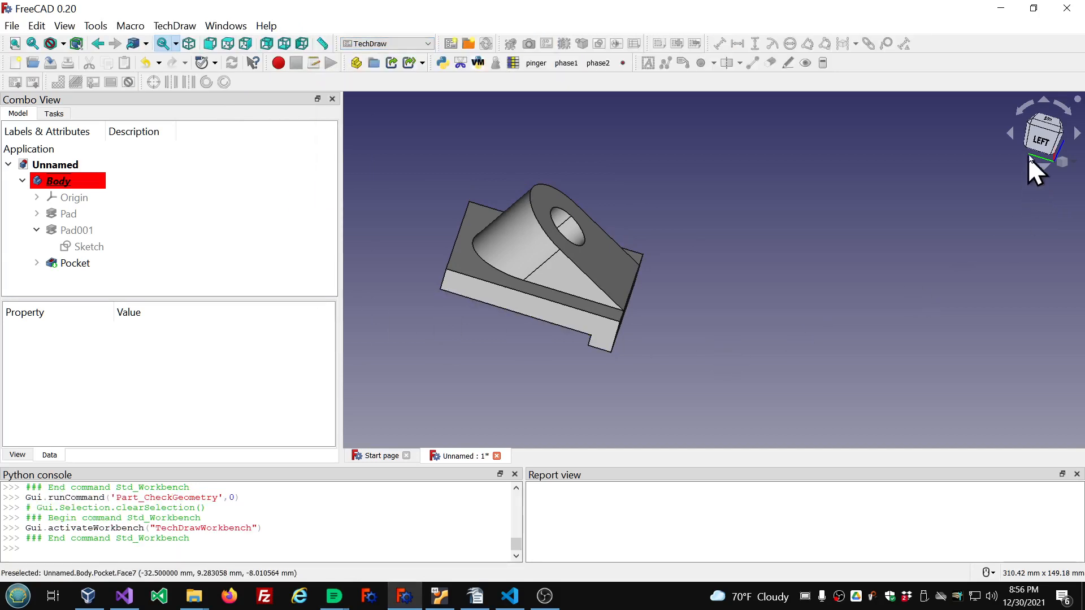
click(1044, 144)
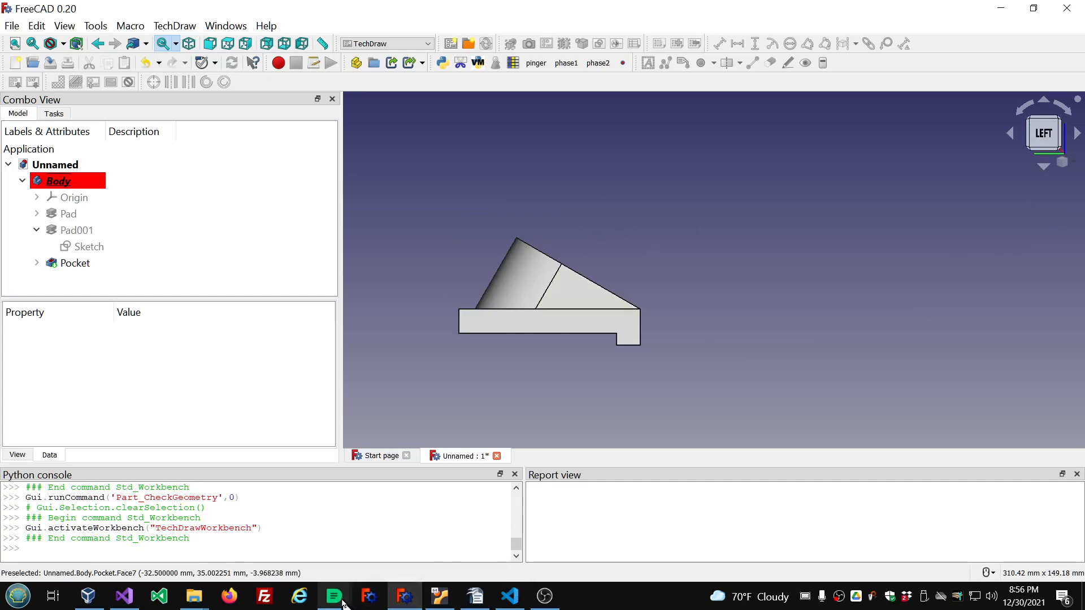
mouse_move(336, 599)
click(544, 549)
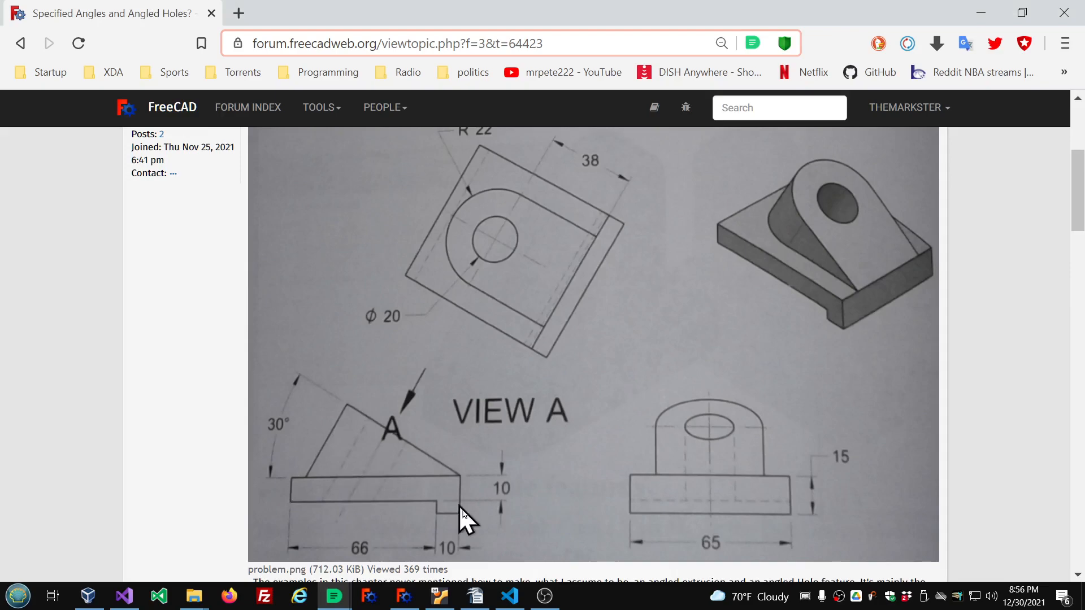
click(397, 594)
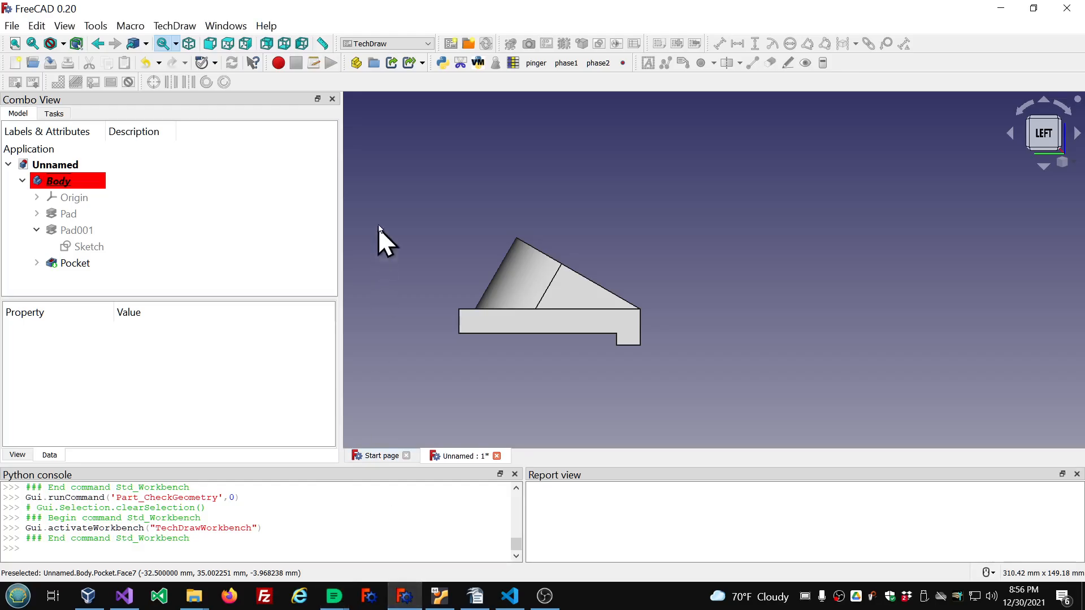
- Create a drawing page from the USLetter_Landscape_blank.svg template
click(469, 44)
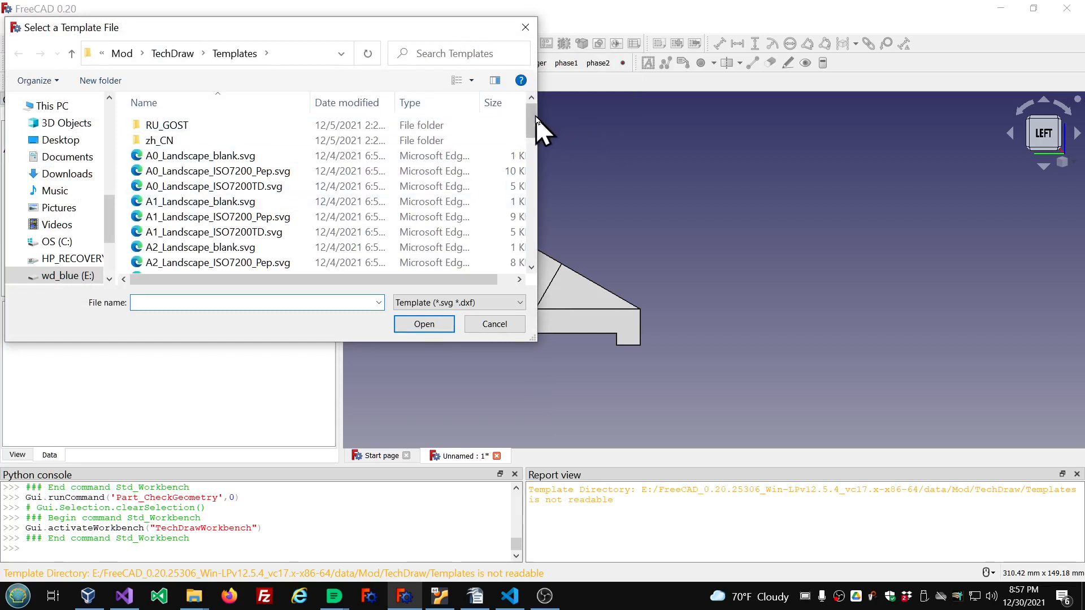
drag(535, 116, 520, 256)
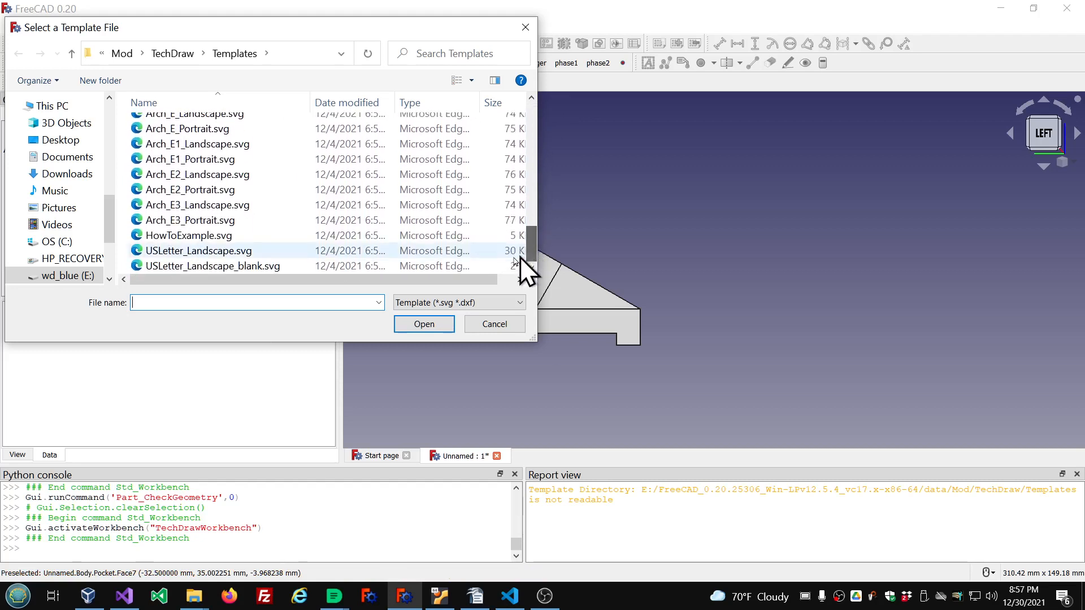
click(237, 267)
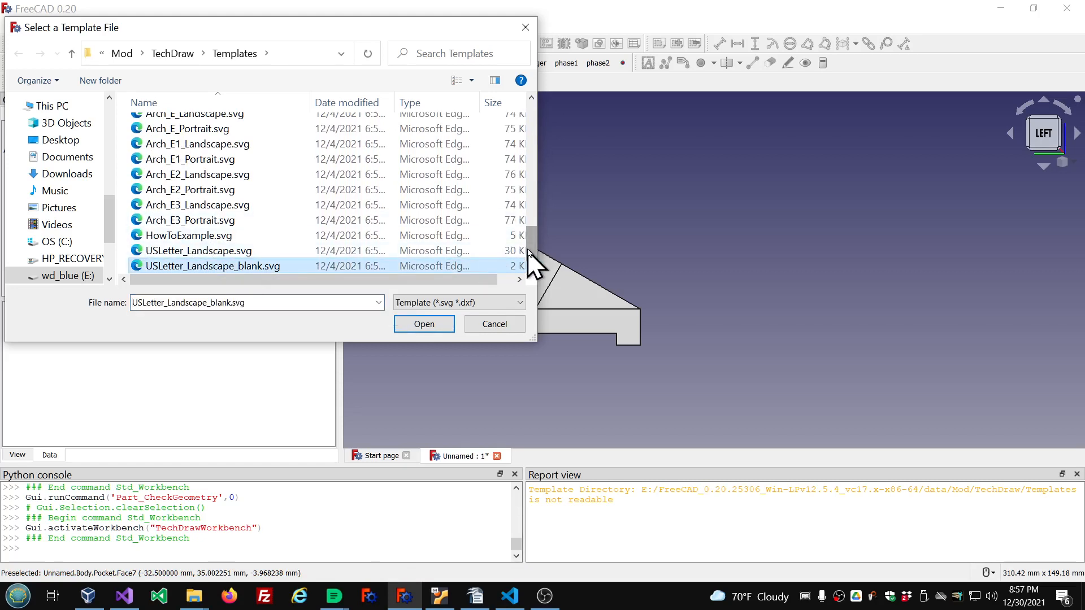
mouse_move(528, 250)
mouse_down()
mouse_move(537, 124)
mouse_move(531, 270)
mouse_up()
click(414, 325)
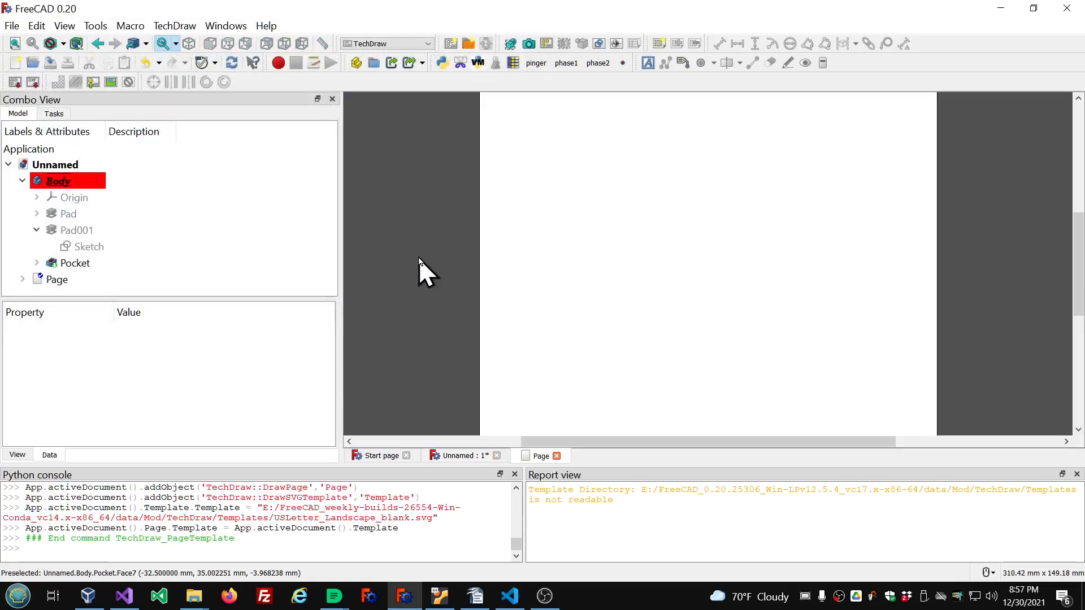
- Add the body's left view to the drawing page and place it near the page's lower-left corner
click(66, 184)
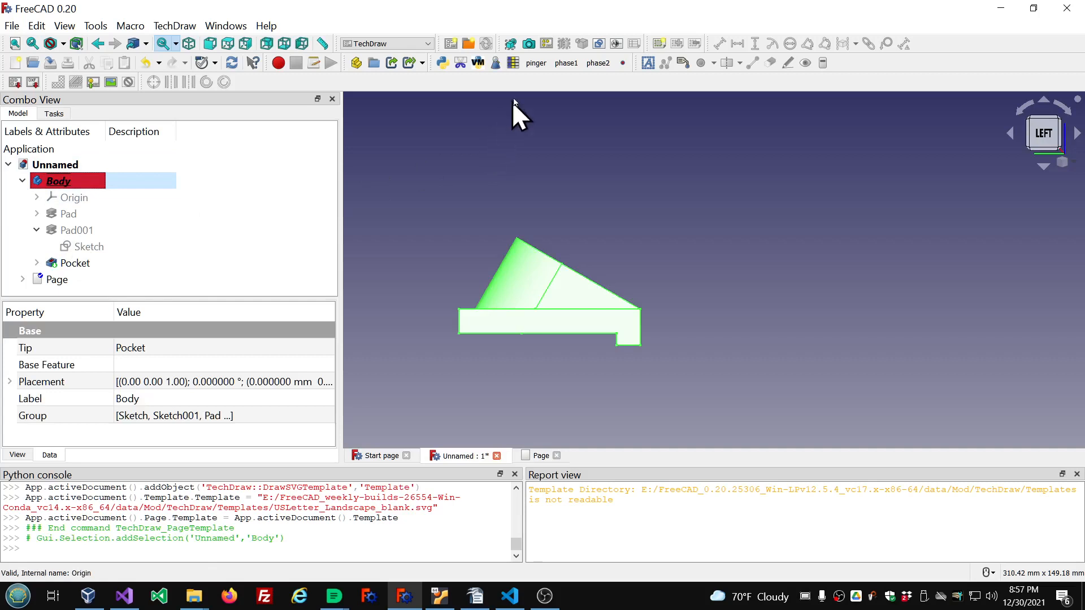
click(509, 45)
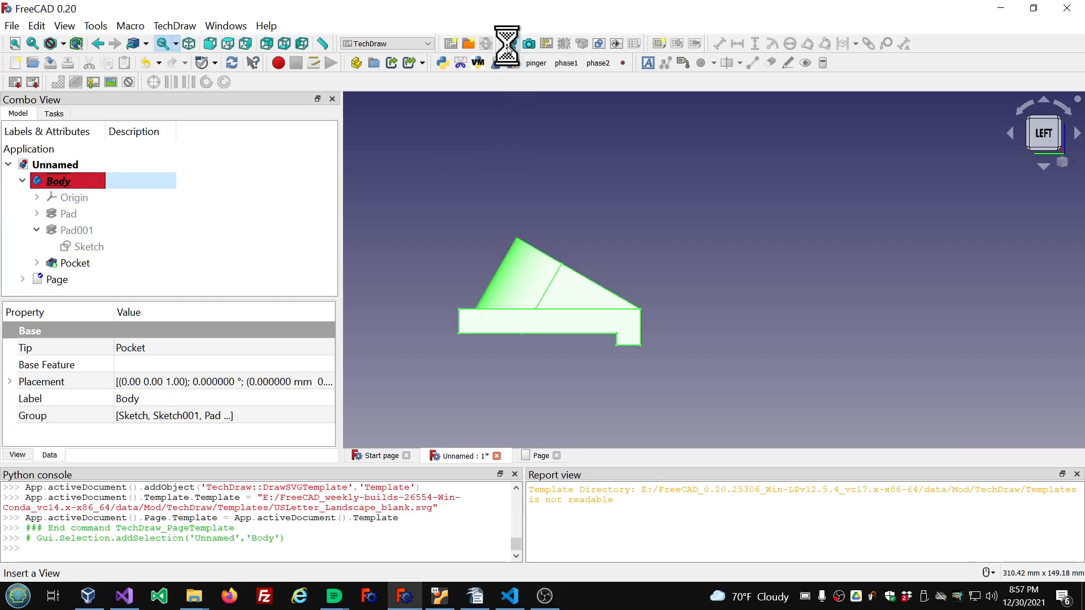
click(48, 281)
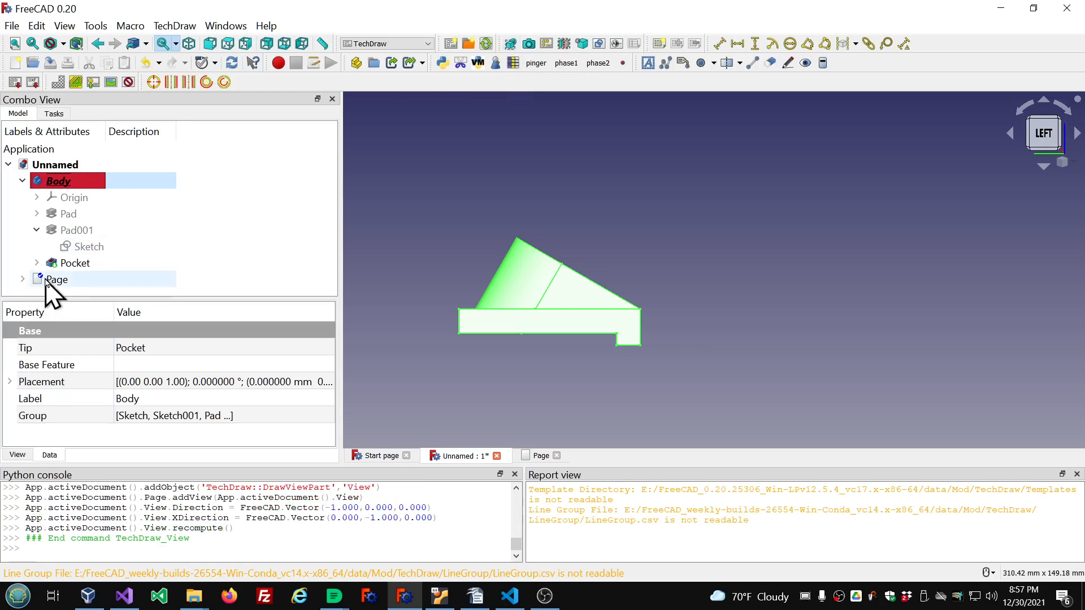
scroll(580, 176, down, 1)
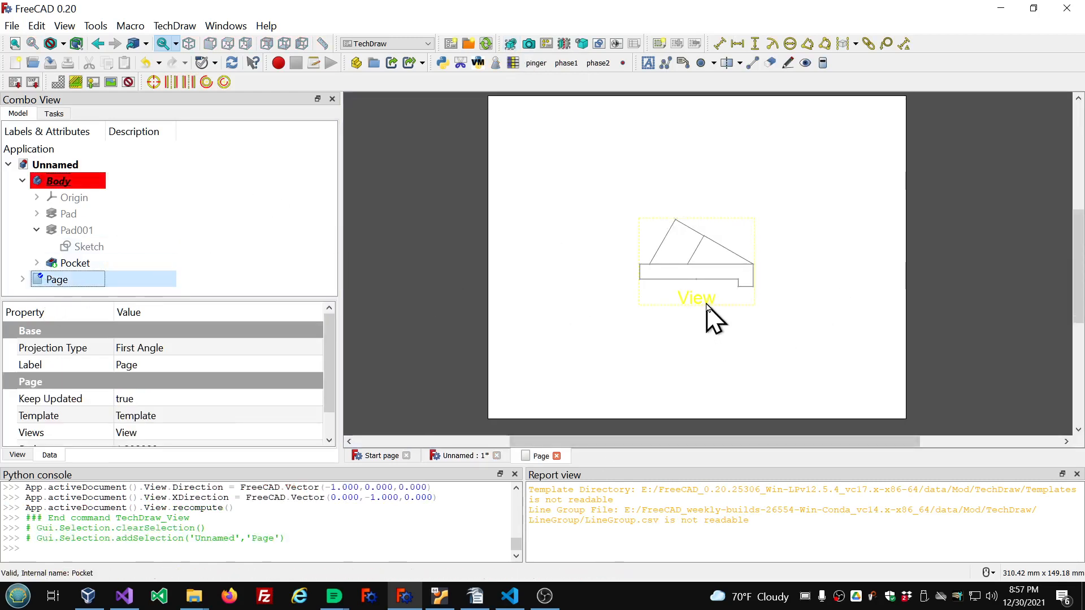
drag(706, 305, 590, 390)
click(295, 254)
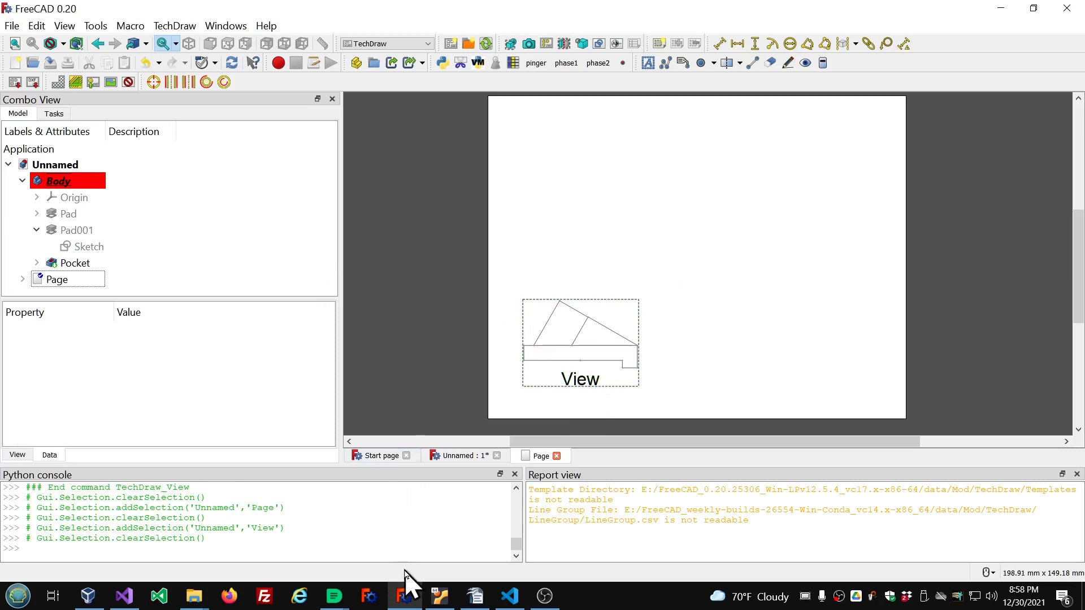
- Consult the end view in the browser's exercise drawing and return to FreeCAD
click(333, 605)
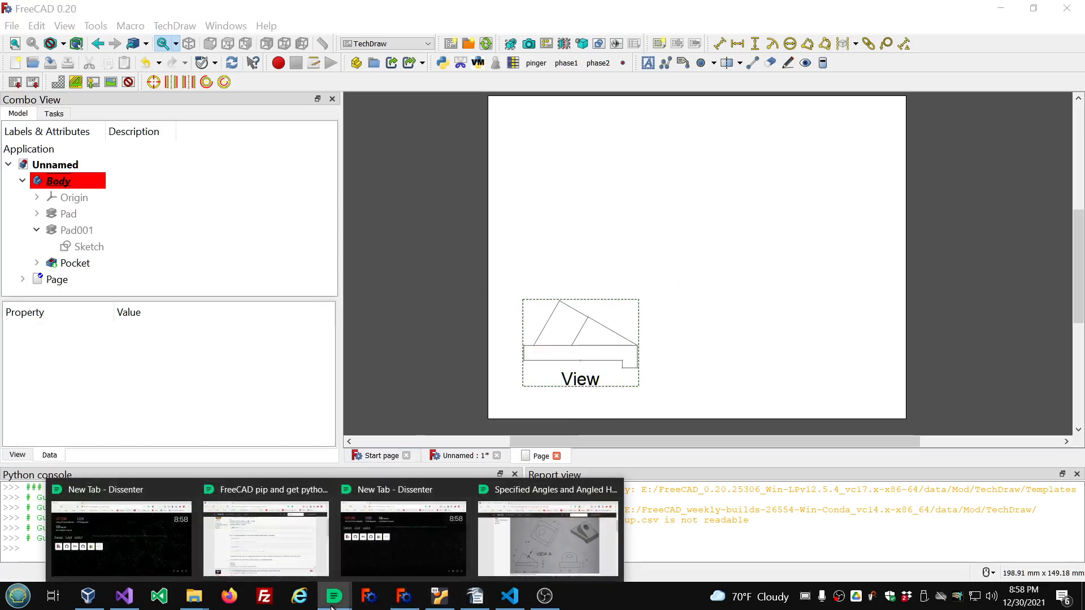
click(569, 557)
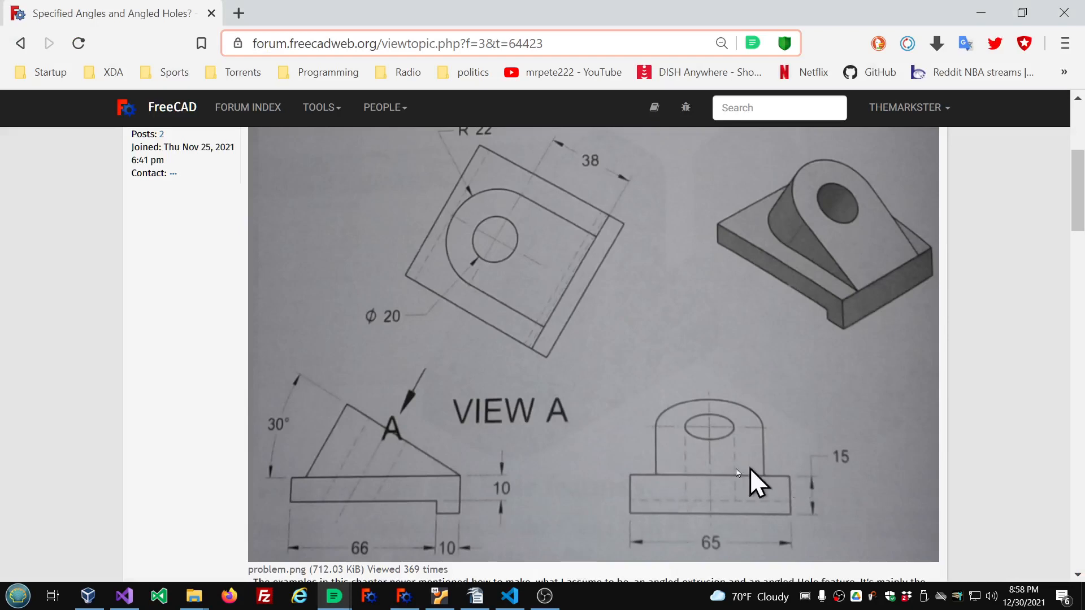
click(404, 597)
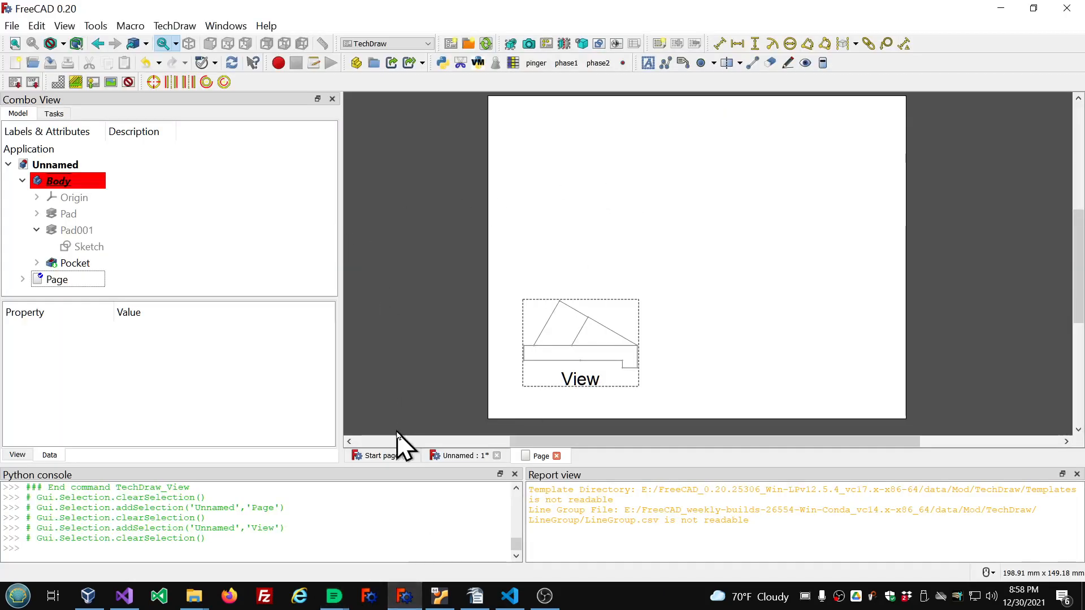
- Add the body's front view to the page, level with the side view at about X 194 mm, Y 53 mm
click(451, 455)
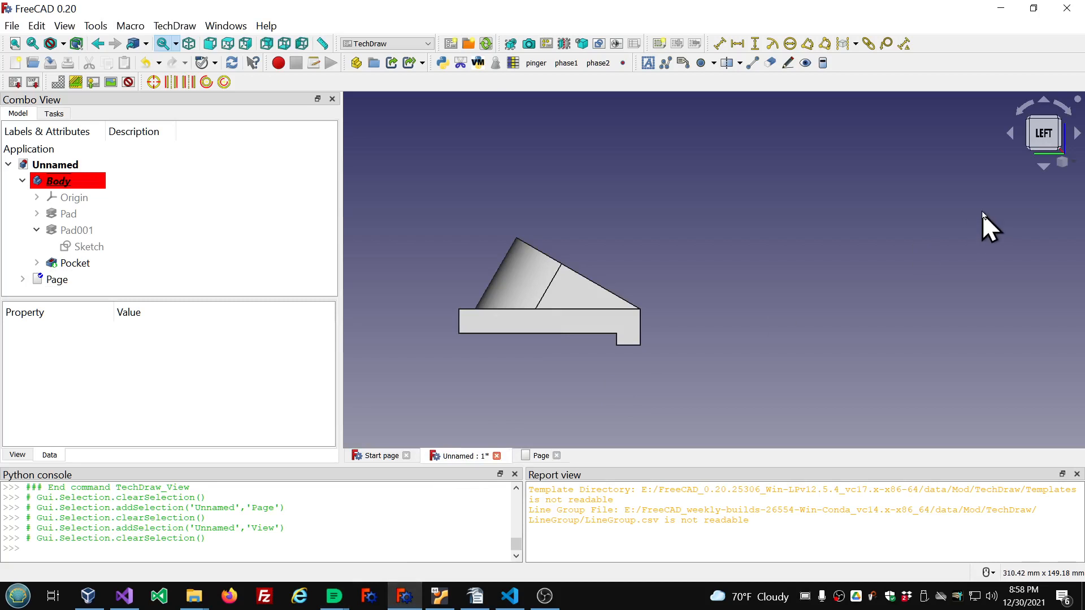
click(212, 45)
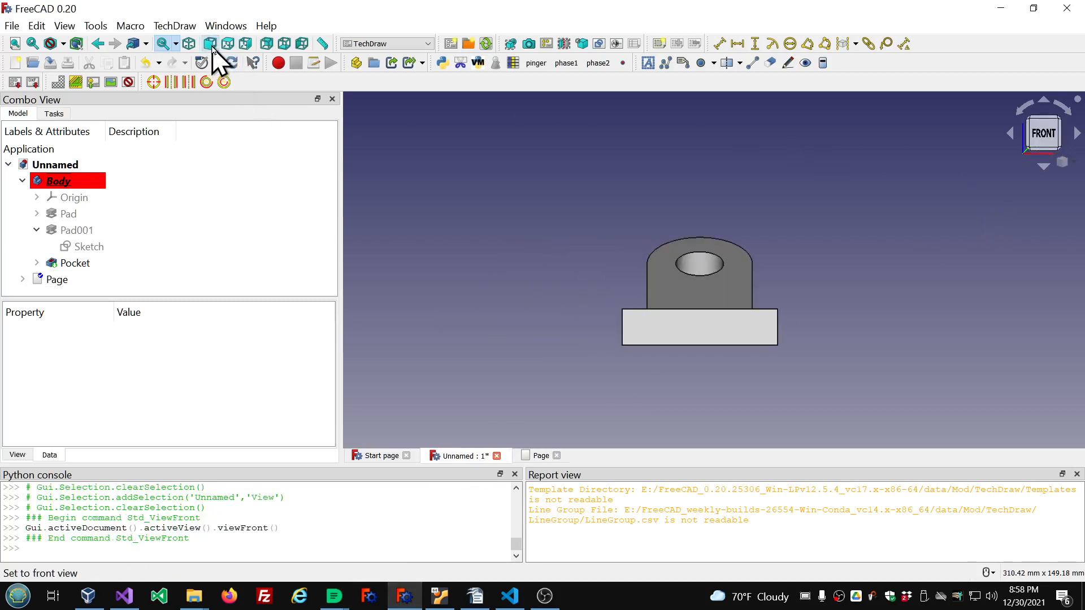
click(87, 191)
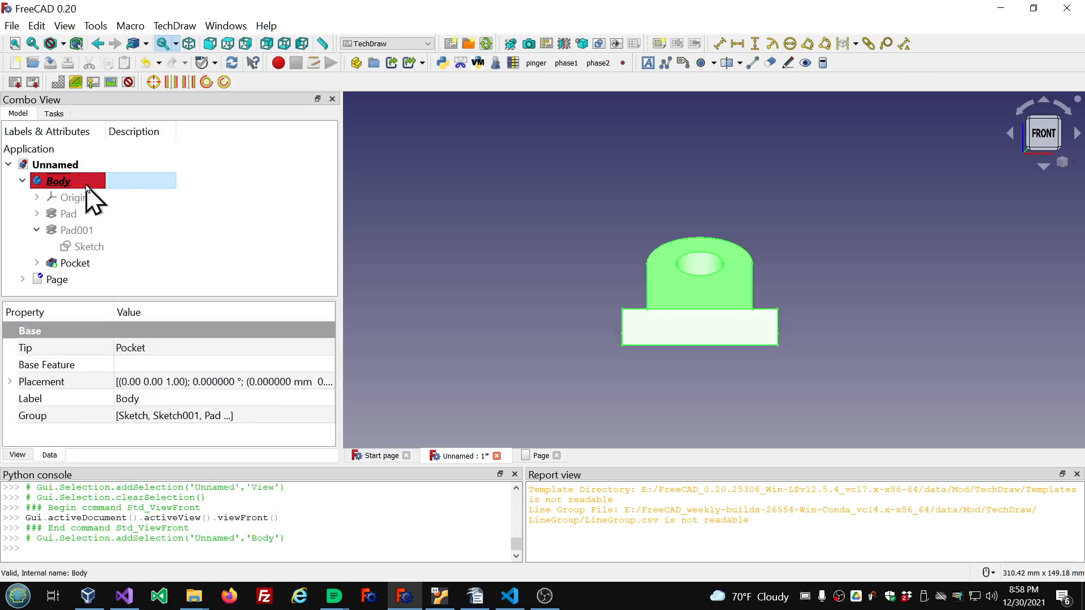
click(512, 45)
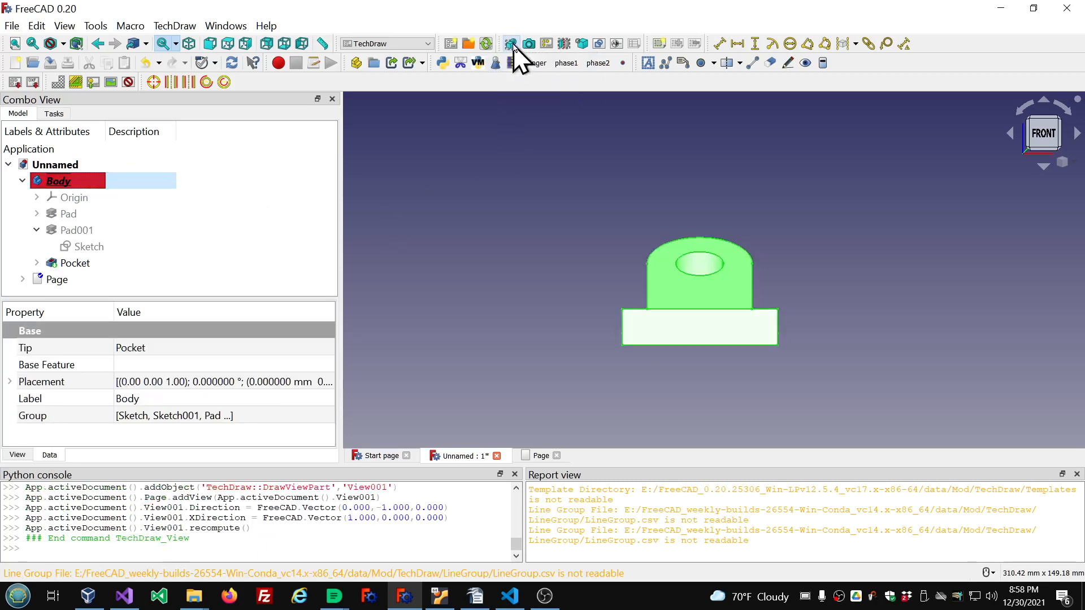
double_click(62, 280)
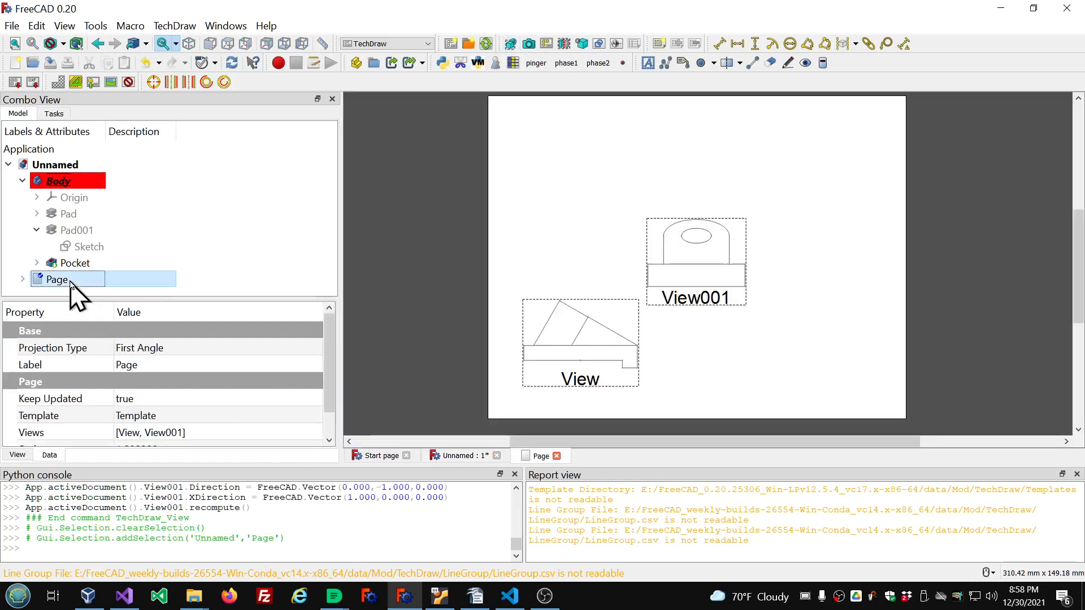
drag(698, 304, 780, 386)
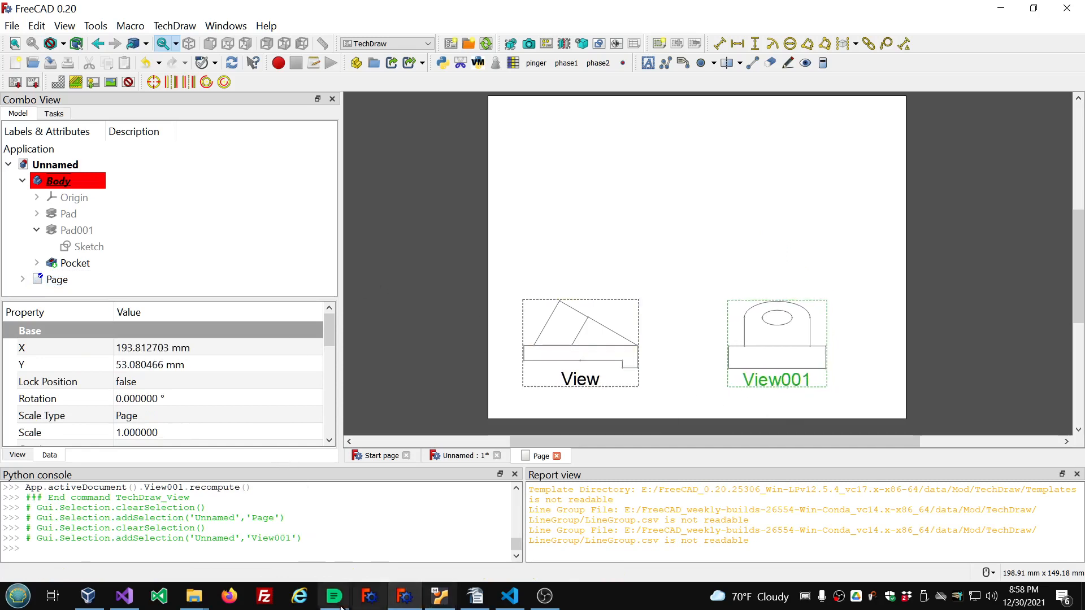
- Consult the angled auxiliary view labelled VIEW A in the browser's exercise drawing and return to FreeCAD
mouse_move(339, 604)
click(523, 547)
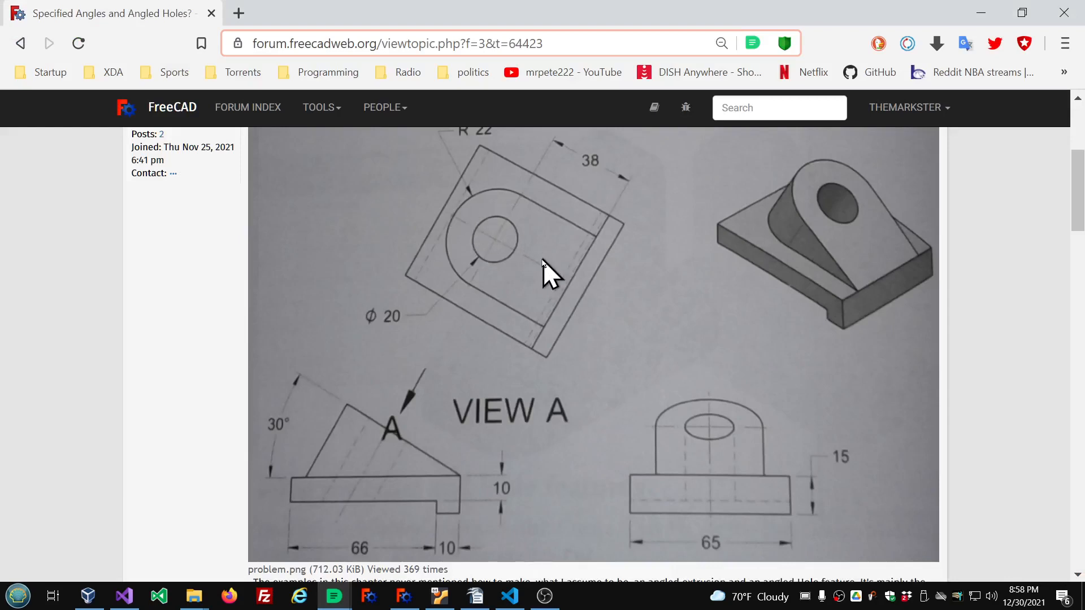
scroll(506, 232, up, 2)
scroll(507, 232, down, 2)
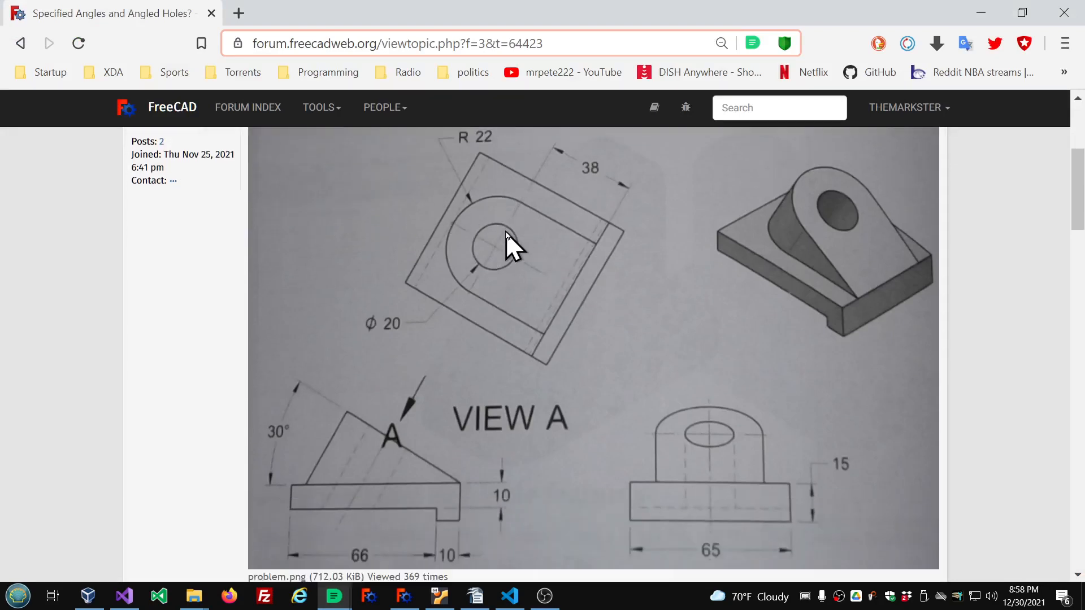
click(404, 596)
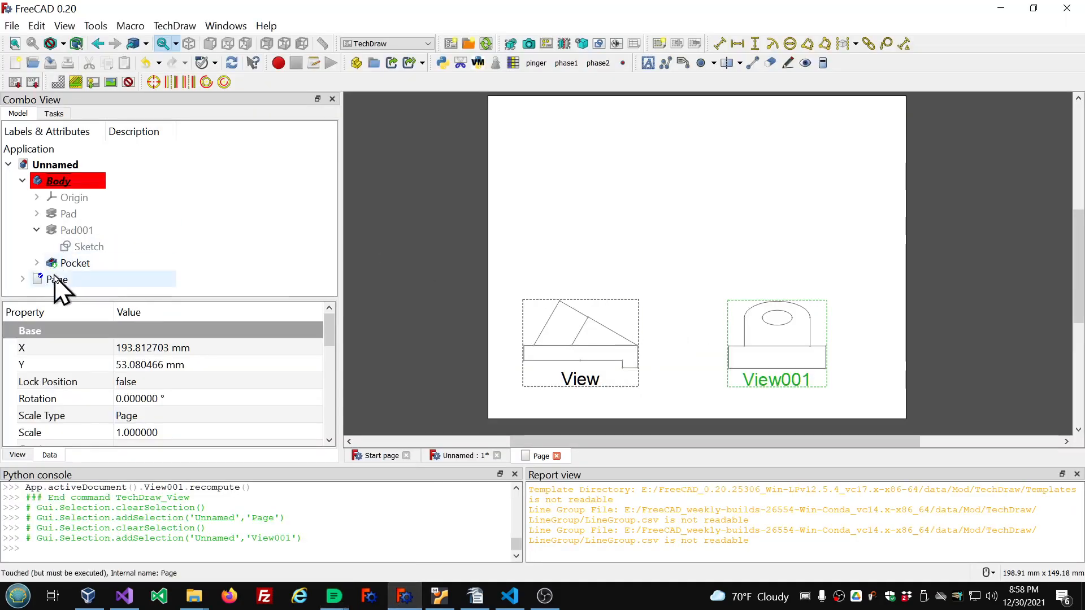
- Align the 3D view squarely to the bracket's slanted face by running the Align_View_to_Face.FCMacro macro on that face
click(71, 263)
click(527, 265)
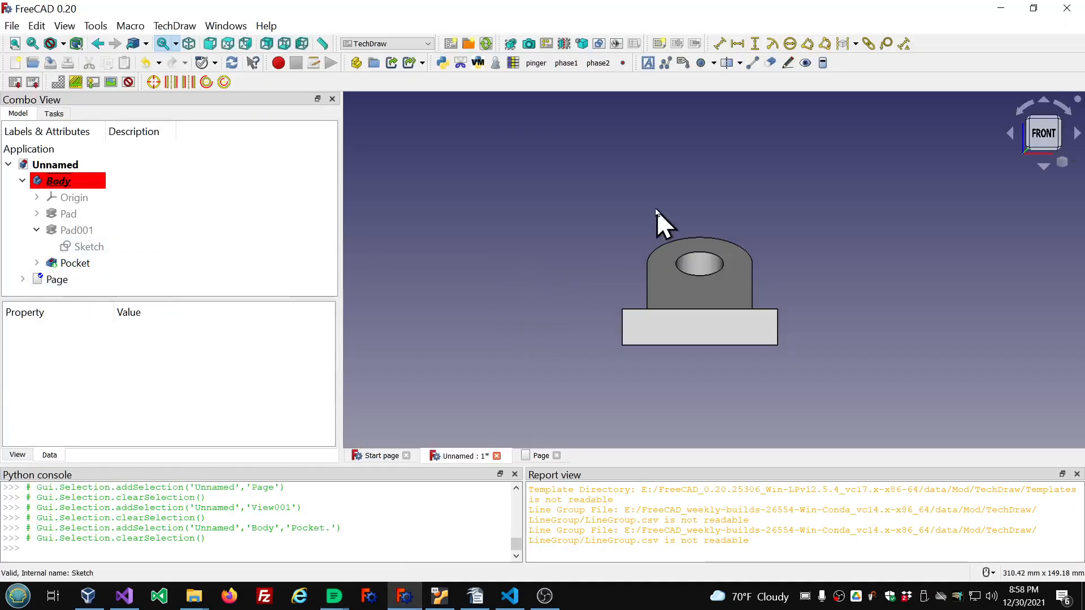
middle_drag(653, 199, 602, 305)
scroll(603, 305, up, 1)
middle_drag(839, 188, 763, 139)
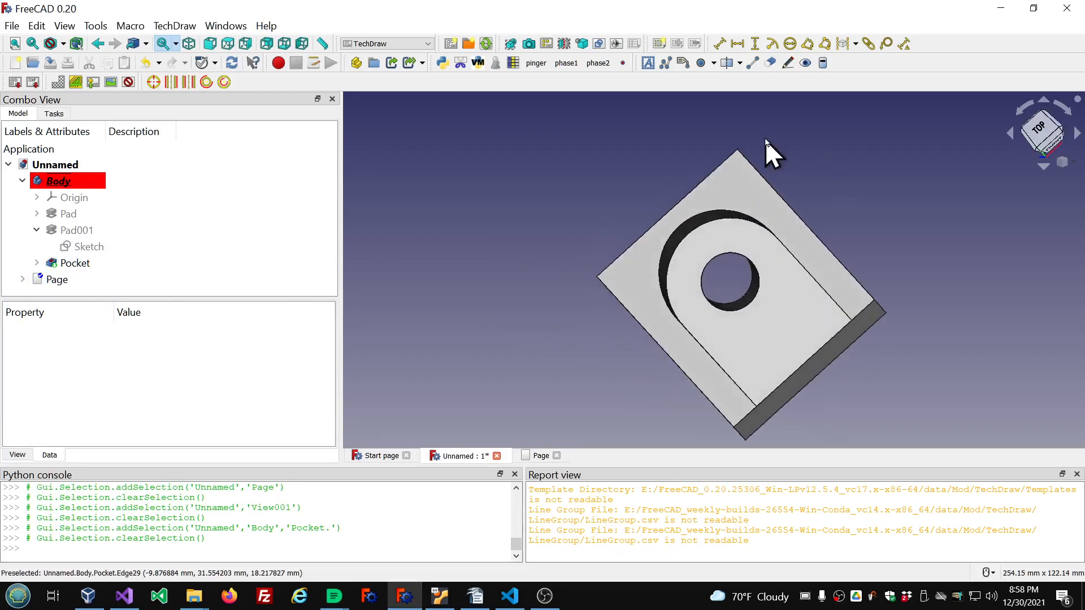
middle_drag(629, 182, 615, 177)
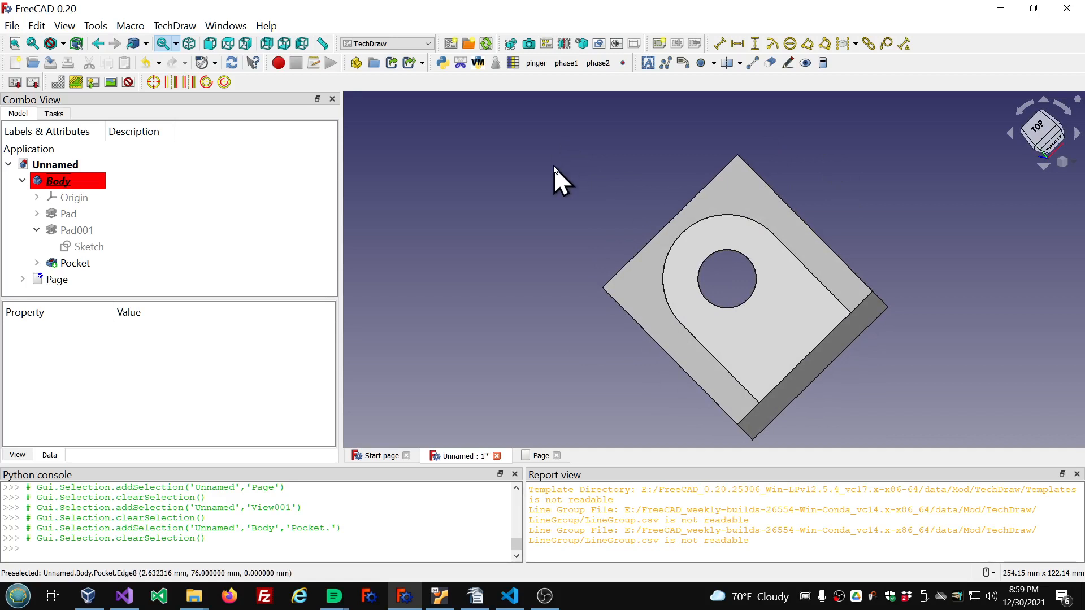
scroll(510, 159, down, 1)
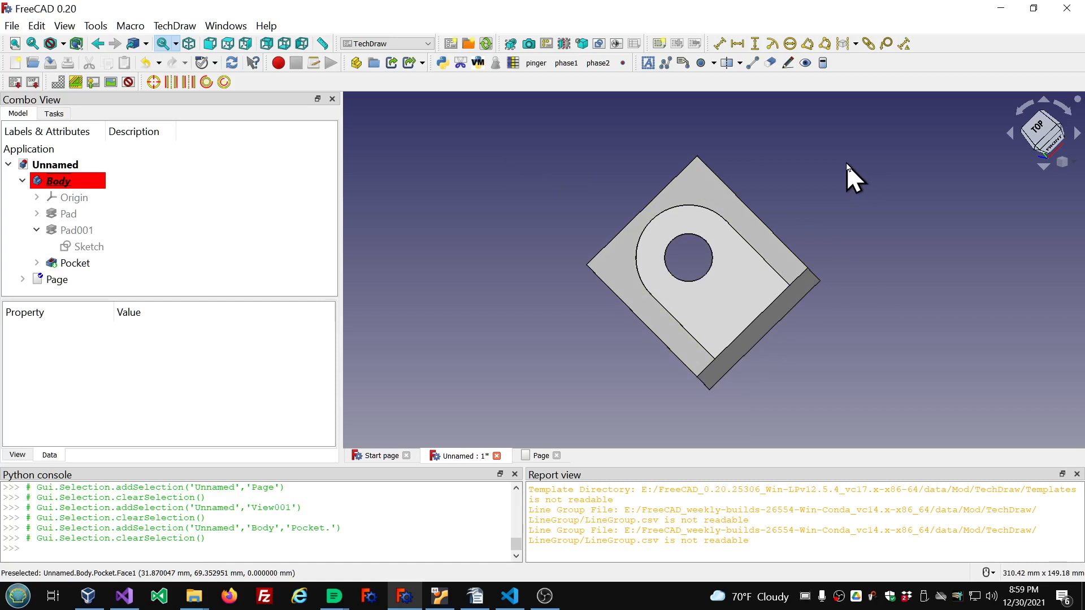
click(711, 304)
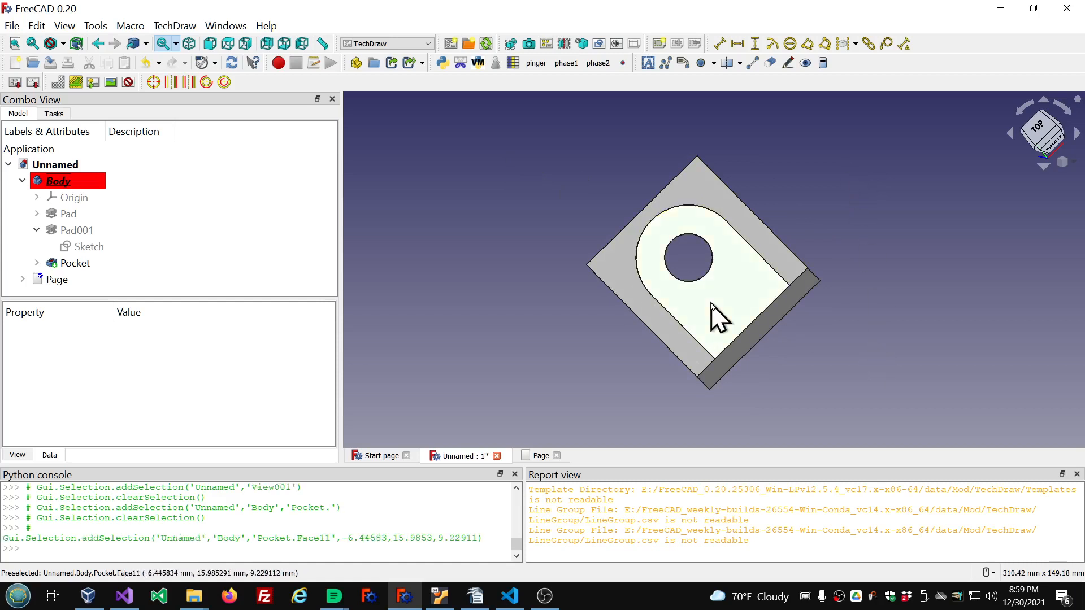
click(131, 26)
click(148, 87)
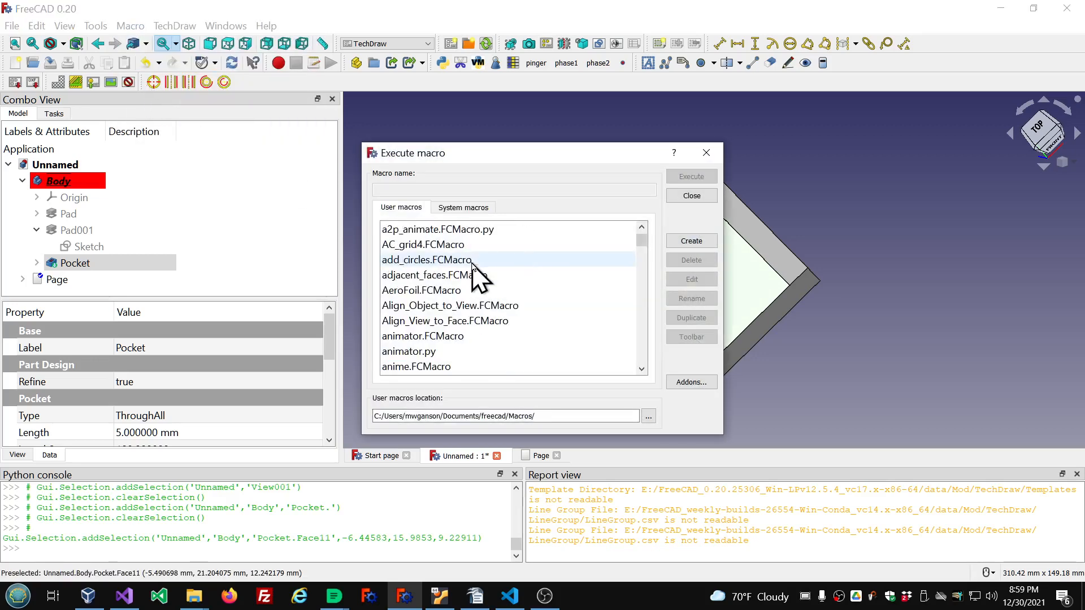
click(397, 321)
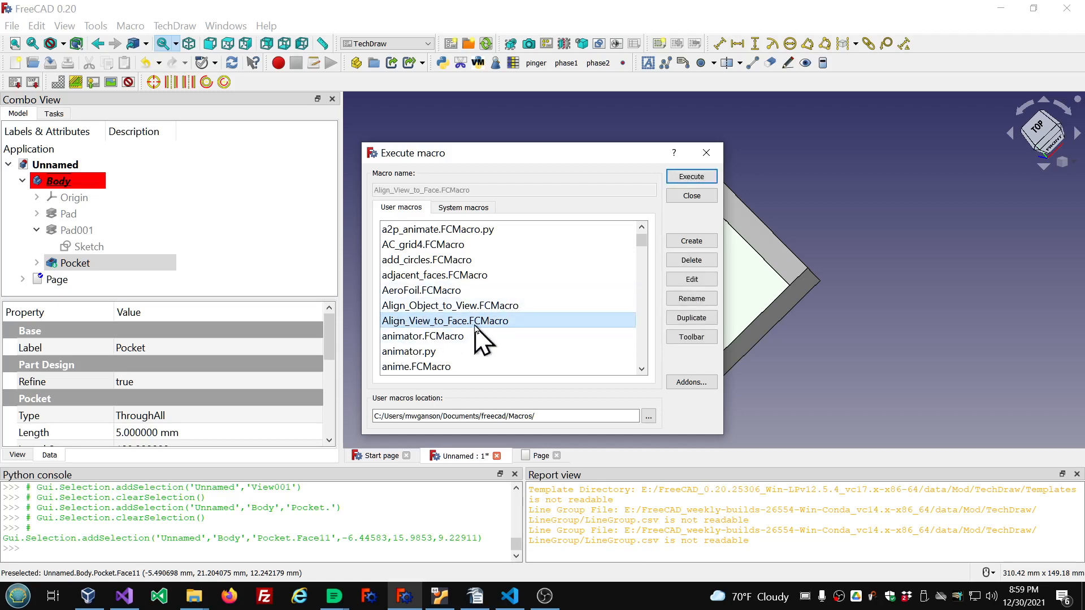
click(691, 177)
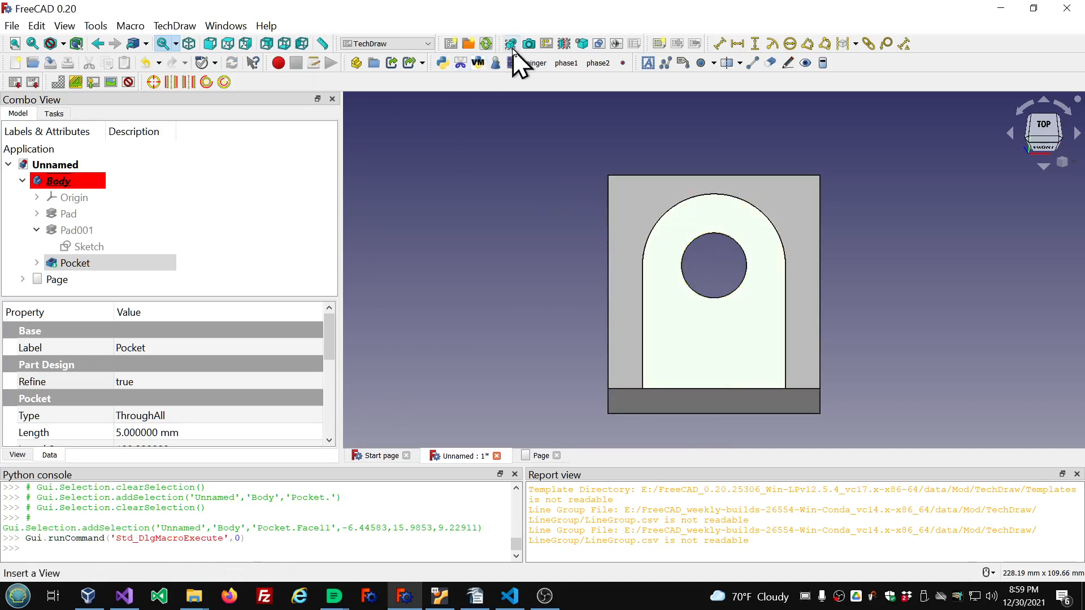
- Add the body's view normal to the slanted face to the drawing page and place it above the side view
click(70, 182)
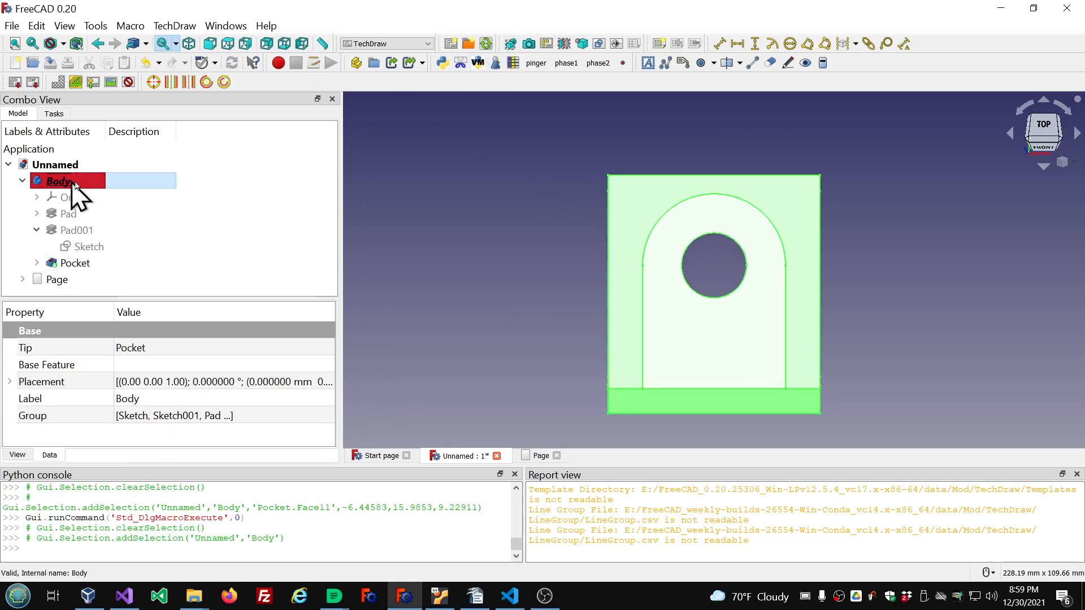
click(511, 44)
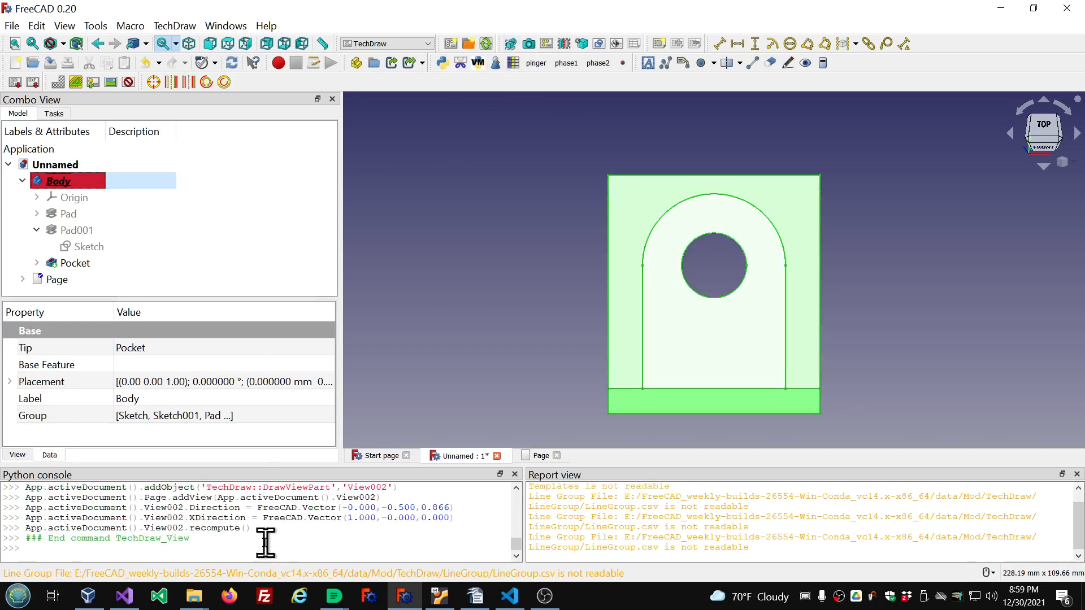
click(534, 456)
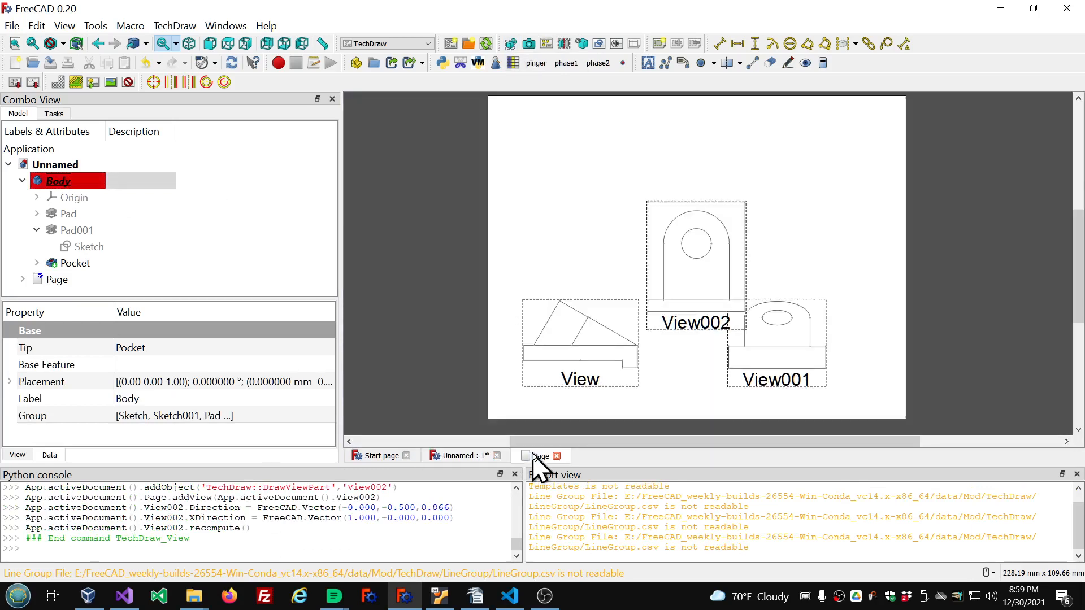
click(683, 270)
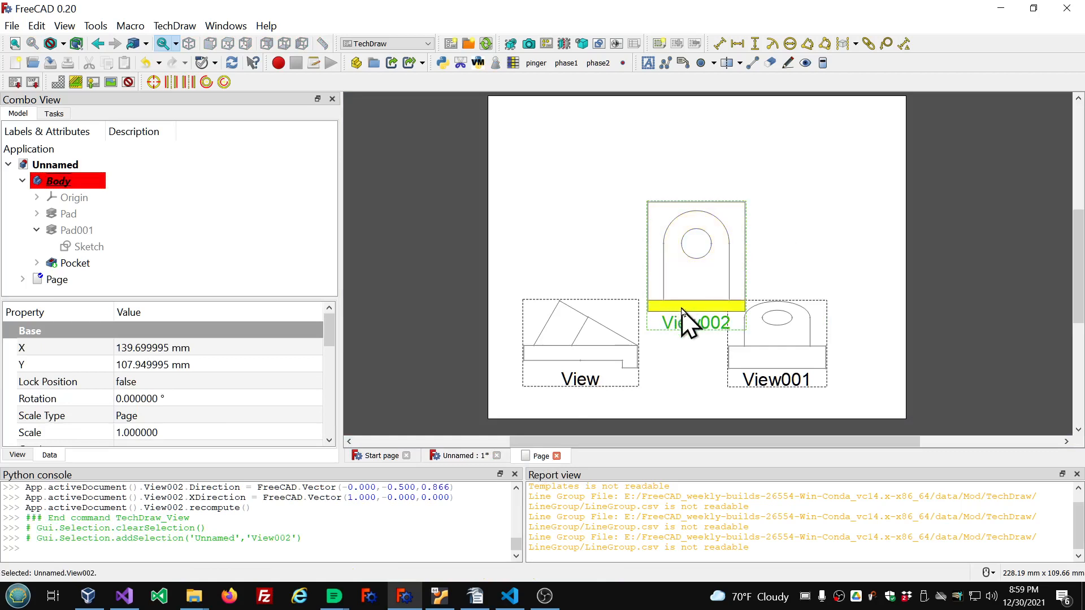
drag(685, 327, 571, 250)
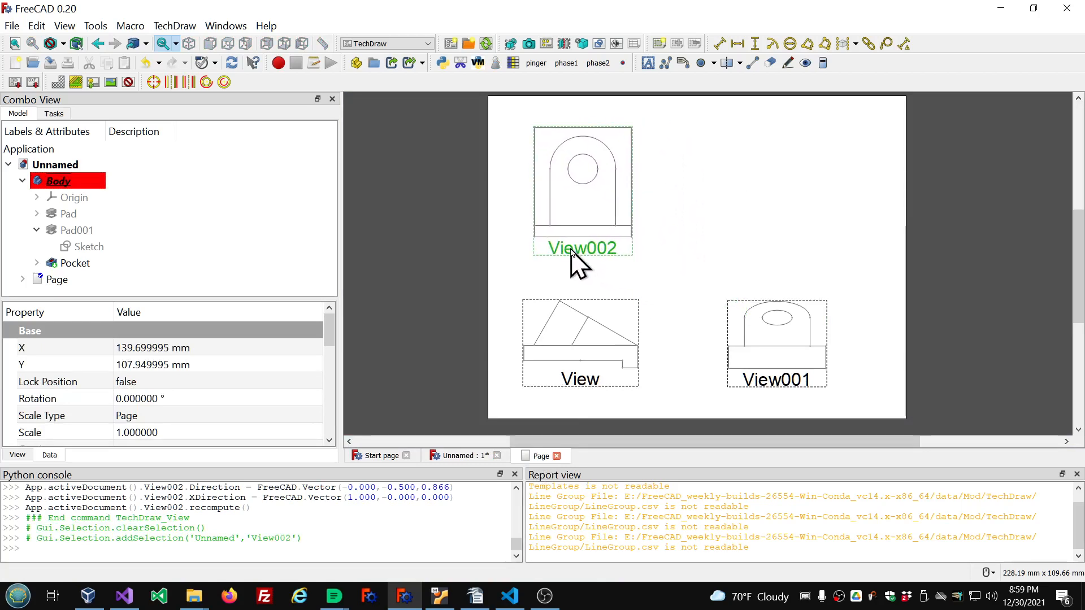
- Show the model in isometric view, compare it with the pictorial view in the browser's exercise drawing, and return to FreeCAD
click(457, 456)
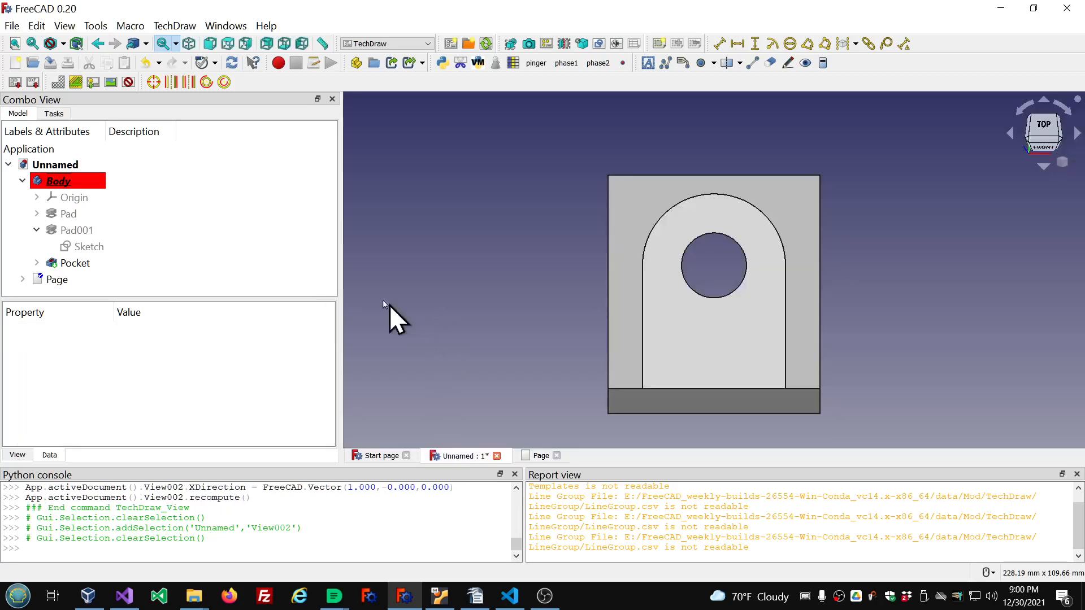
click(190, 45)
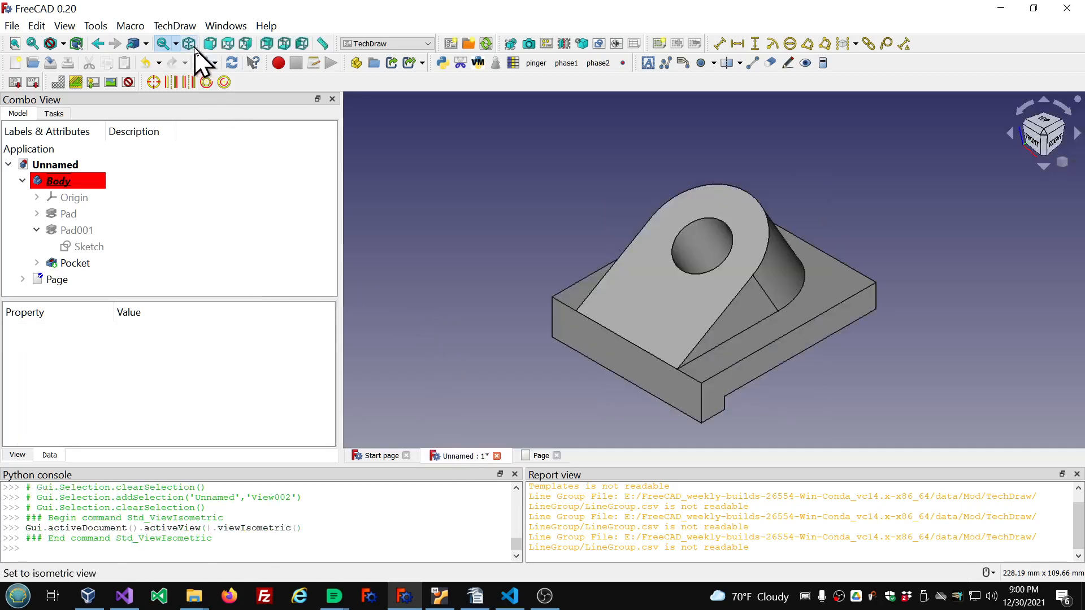
scroll(443, 190, down, 2)
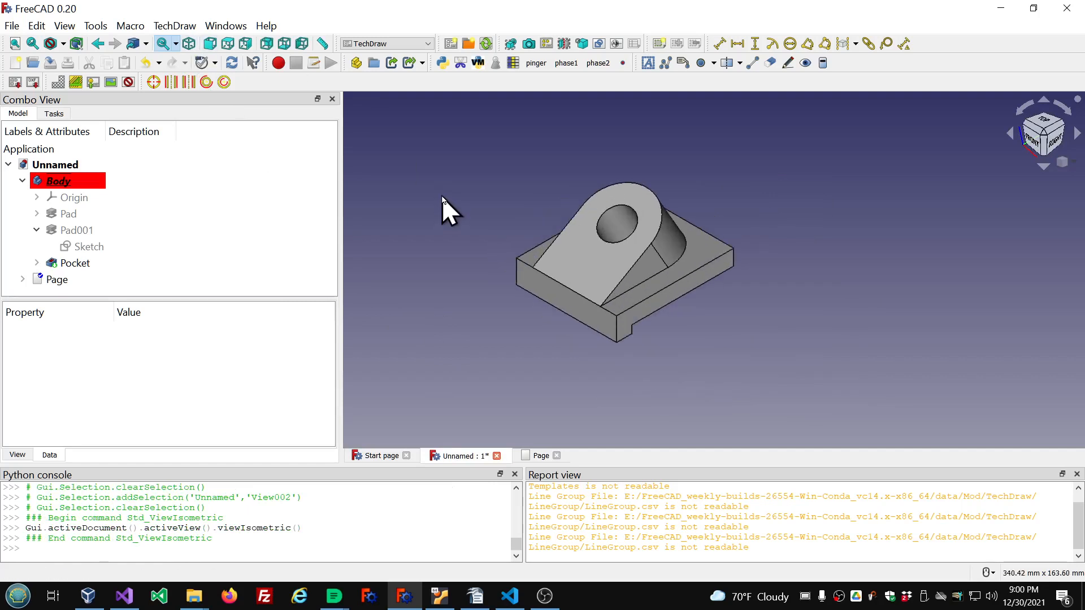
click(334, 597)
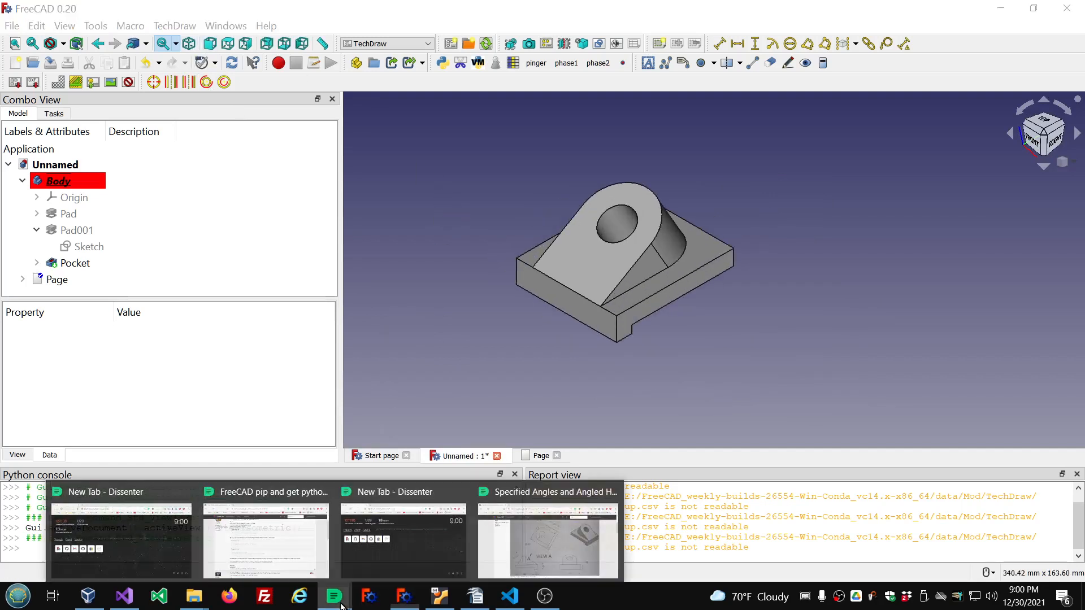
click(539, 531)
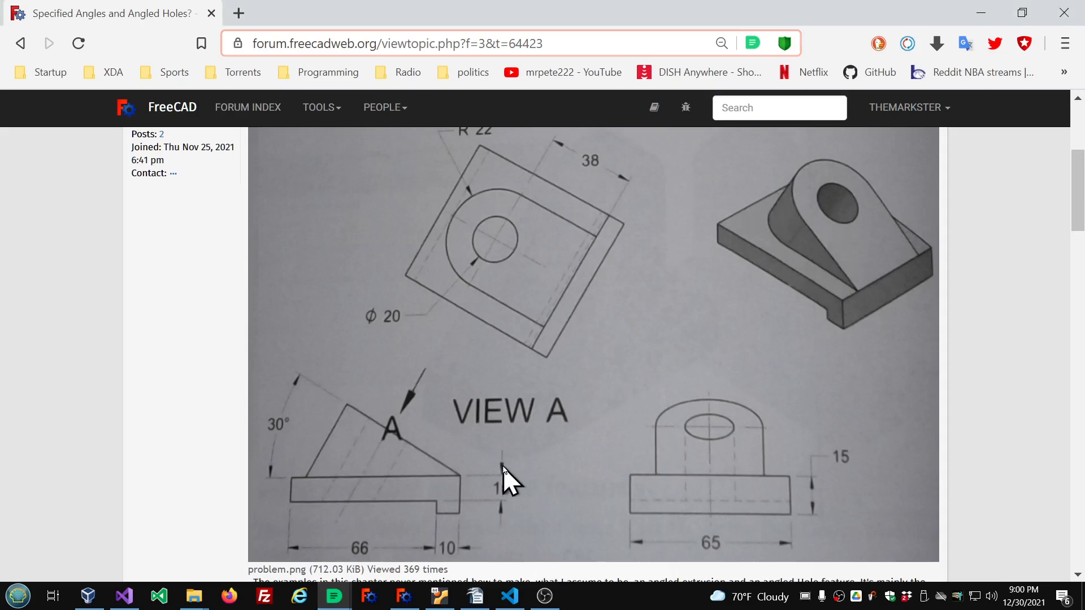
click(406, 594)
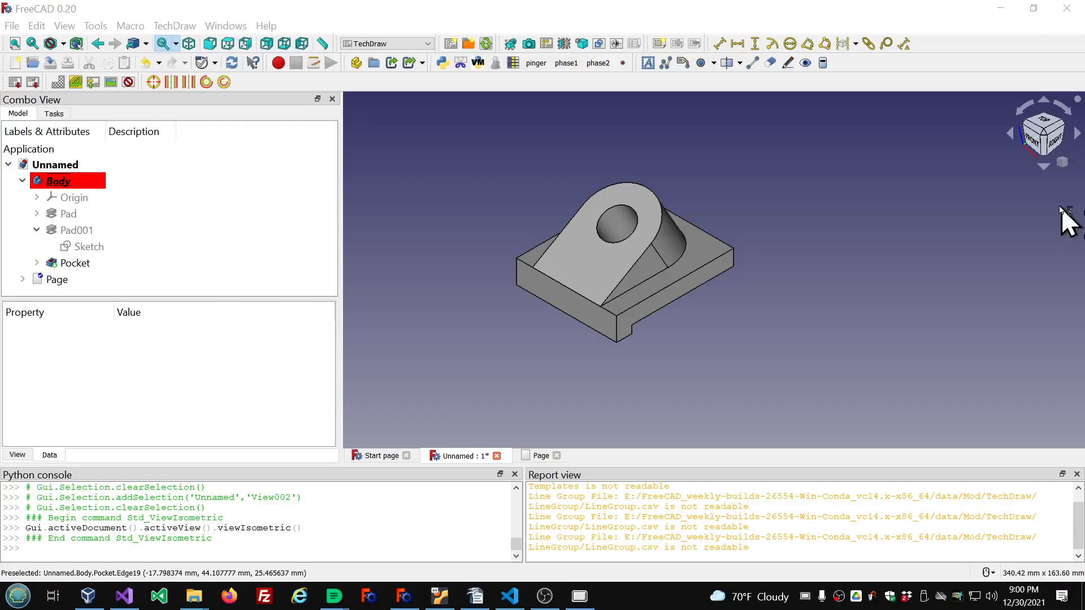
- Restore and shrink the FreeCAD window so the browser's pictorial view of the bracket can be seen beside it
right_click(897, 151)
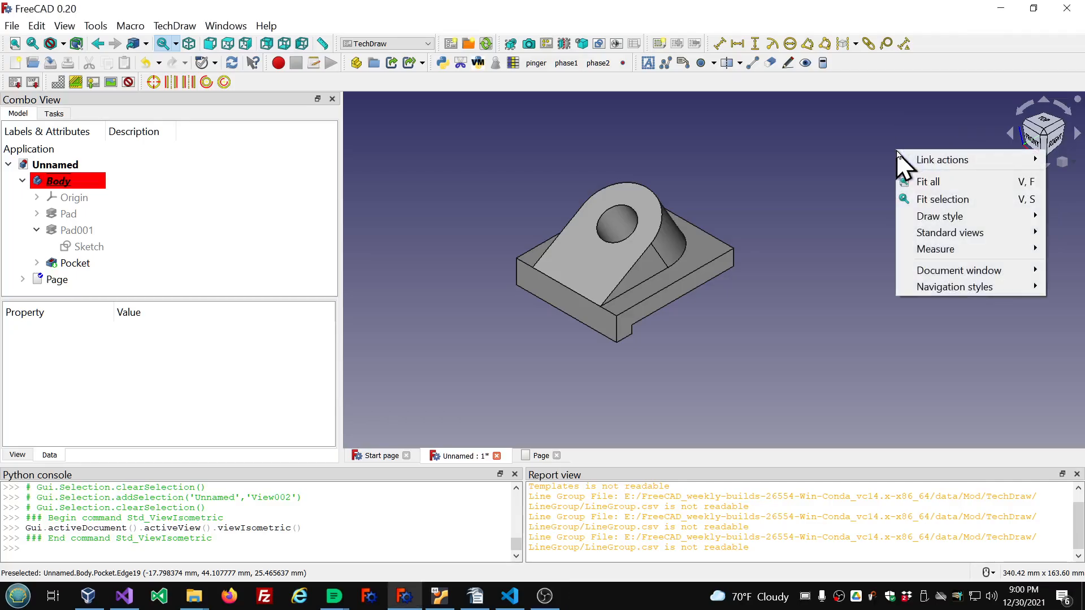
click(848, 170)
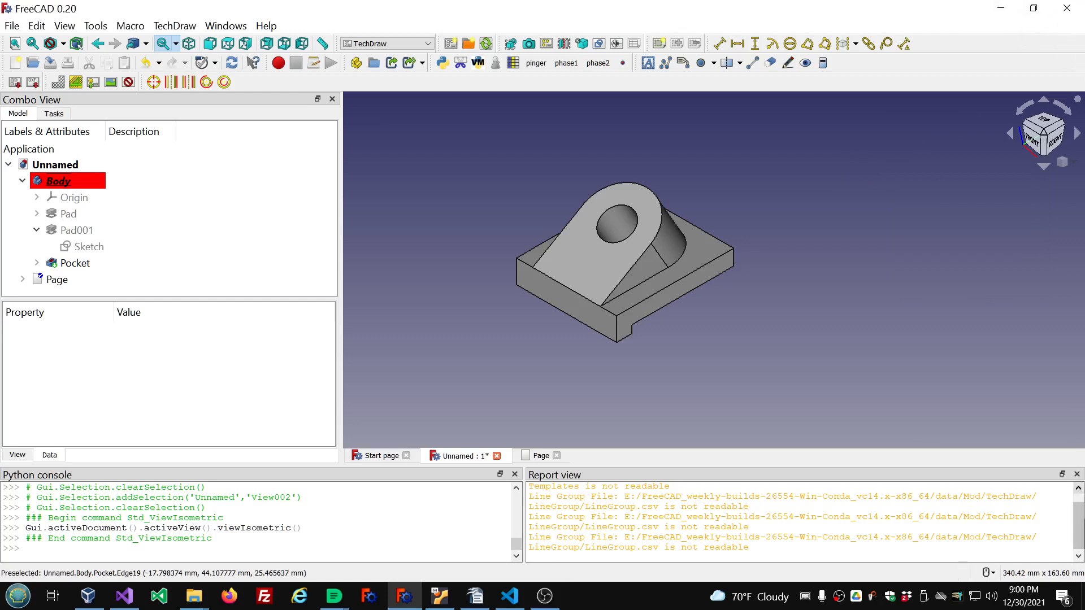
double_click(930, 8)
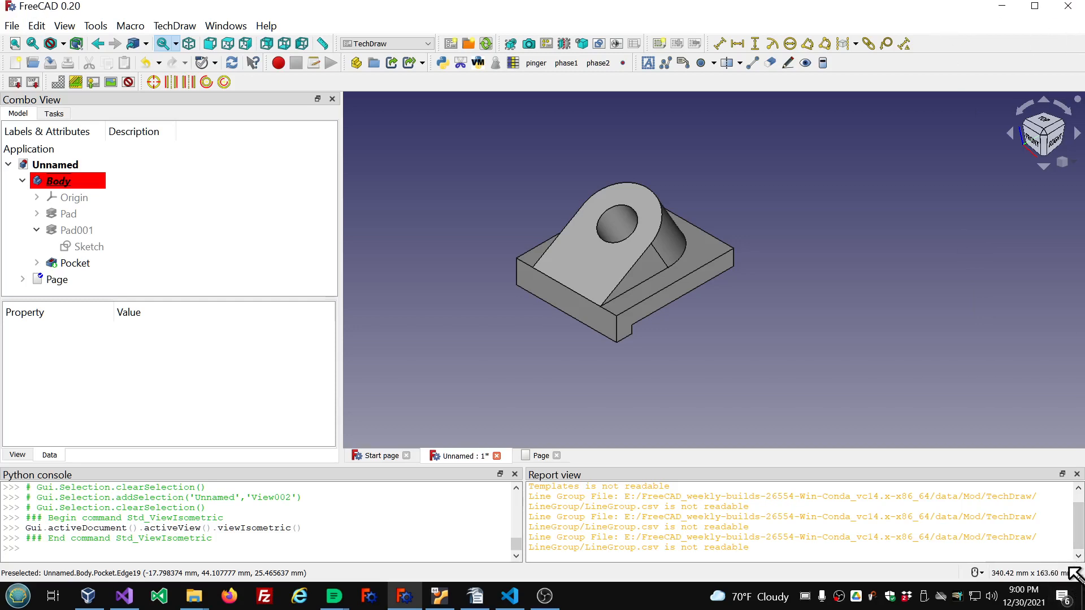
drag(1077, 574, 617, 519)
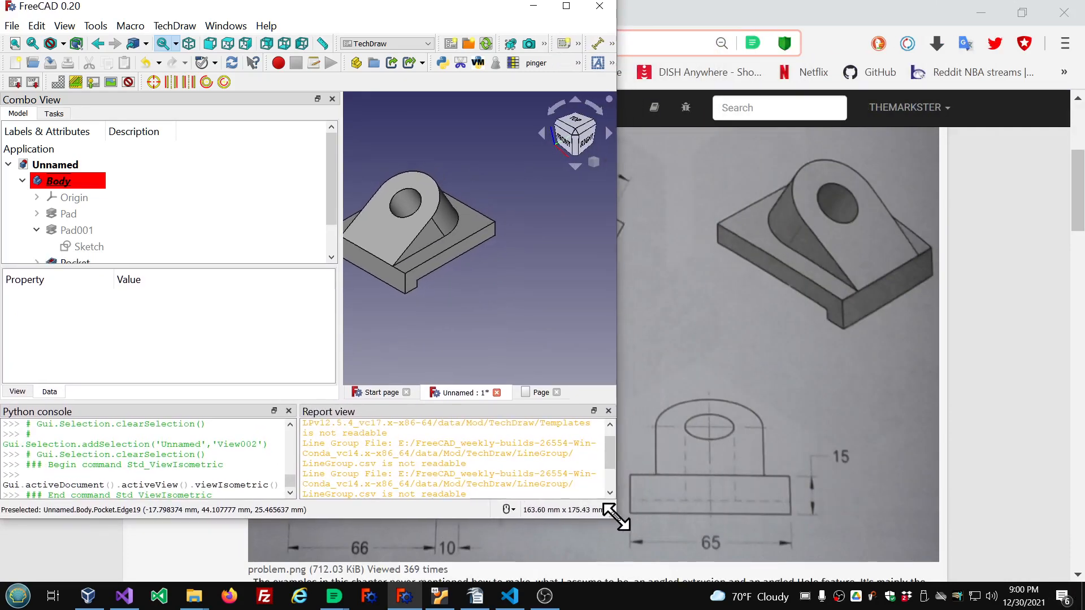
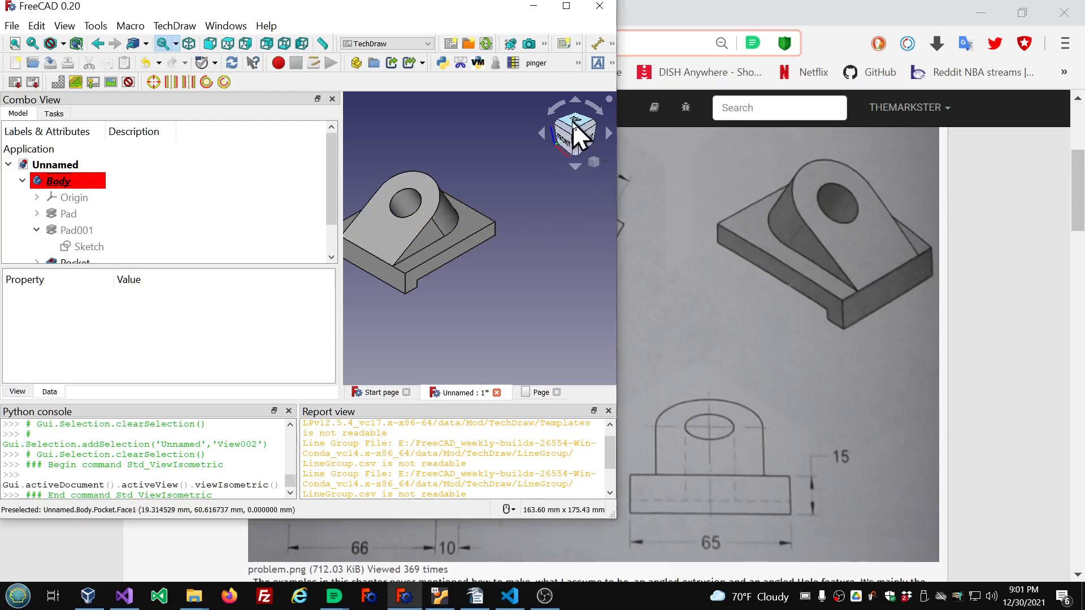
- Try to match the bracket's 3D orientation to the exercise's pictorial view by turning it in increments with the navigation cube
click(544, 134)
click(544, 133)
click(544, 133)
click(544, 133)
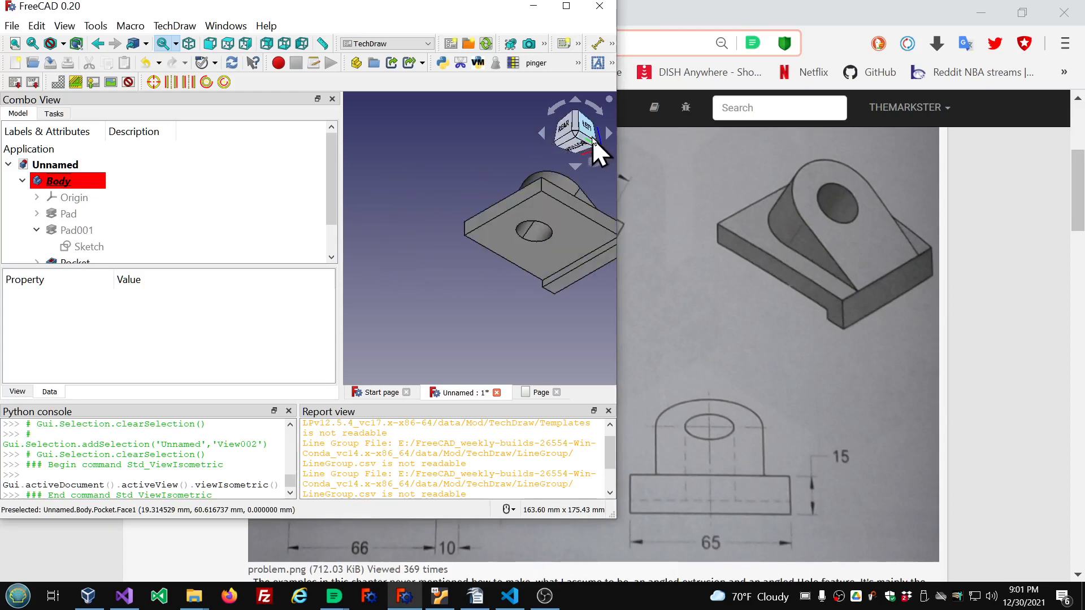
click(576, 166)
click(576, 166)
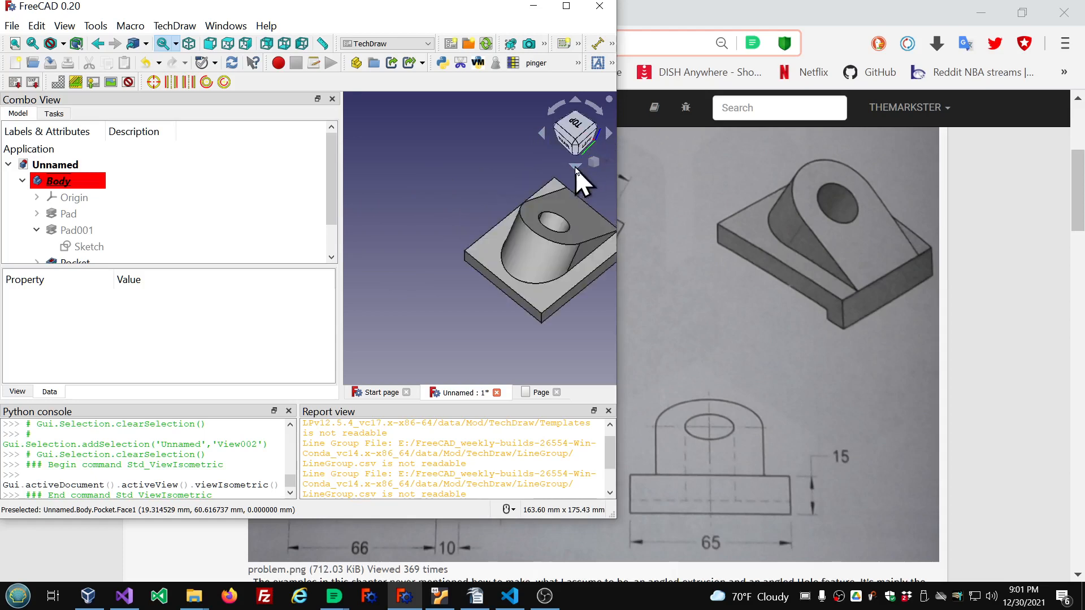
click(575, 144)
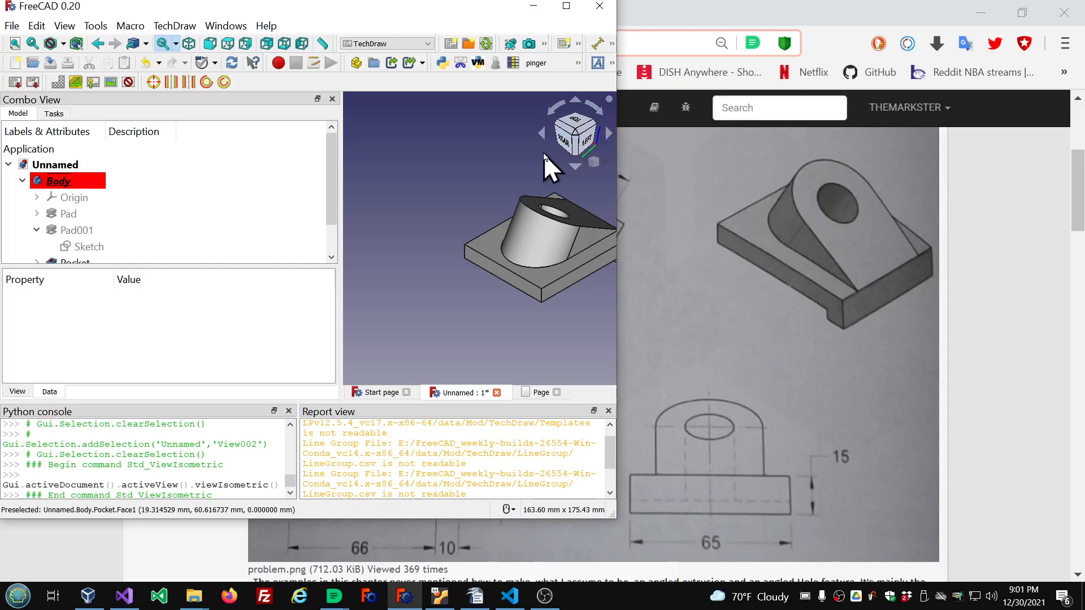
- Try to match the pictorial view by orbiting the bracket freely and snapping it to a navigation cube orientation
middle_drag(544, 153, 509, 156)
middle_drag(589, 146, 523, 145)
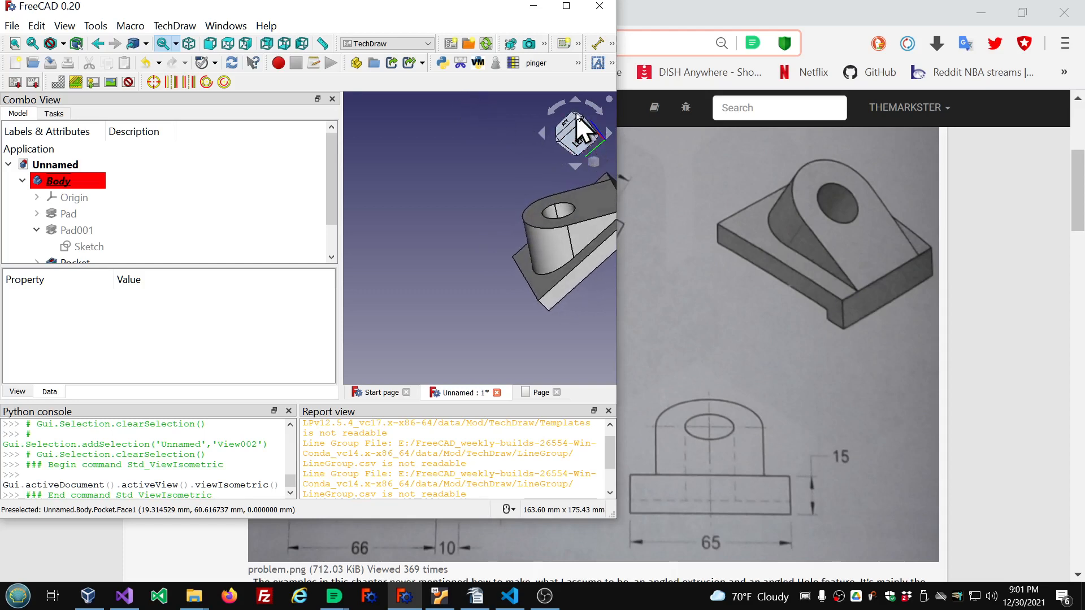
scroll(577, 116, up, 5)
click(588, 137)
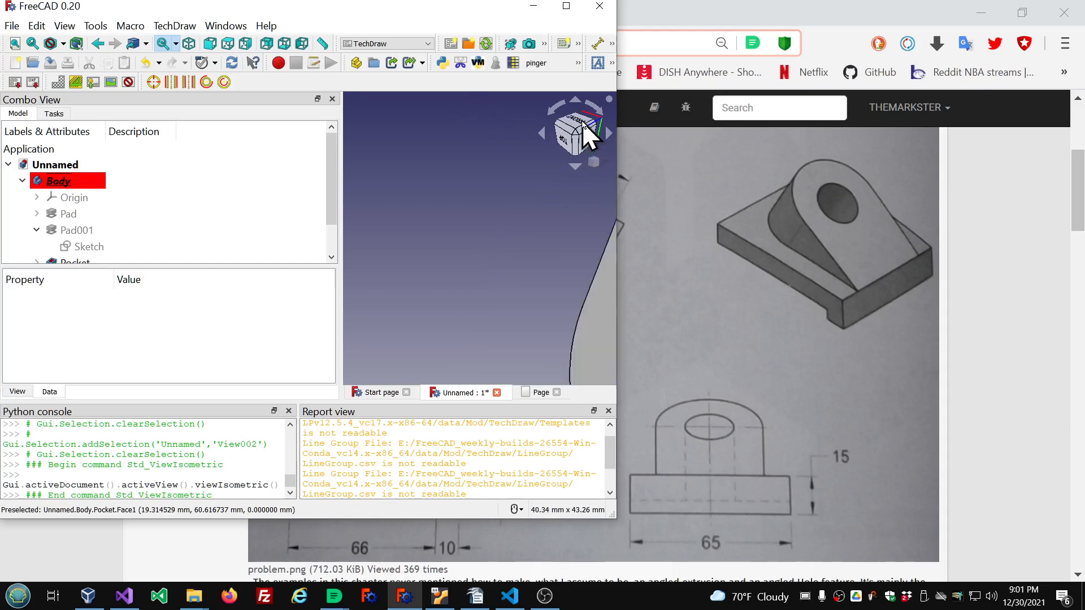
scroll(484, 172, down, 5)
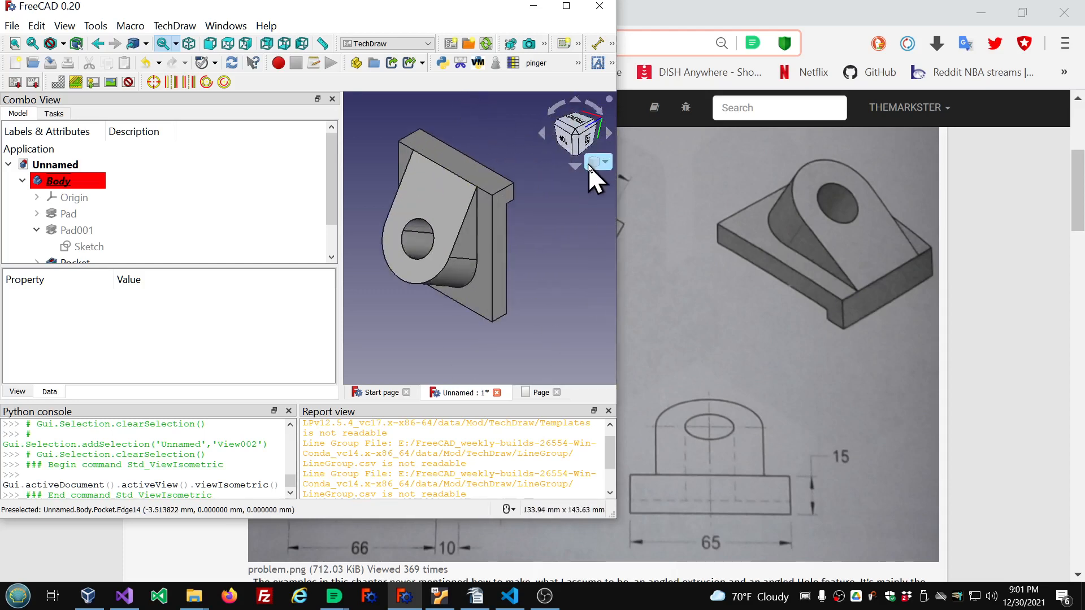
middle_drag(545, 161, 595, 113)
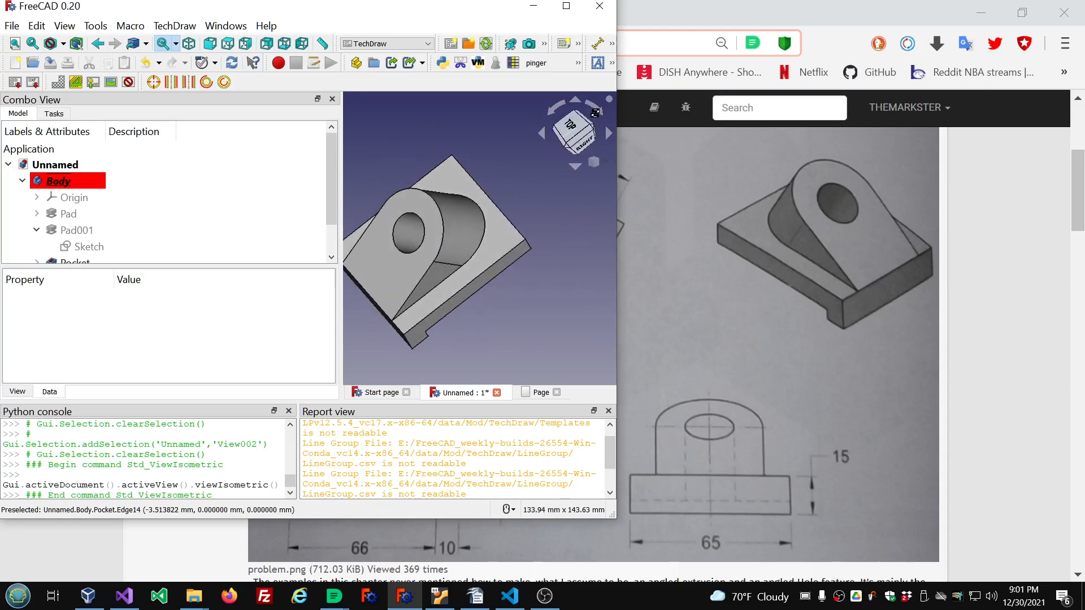
scroll(592, 130, up, 3)
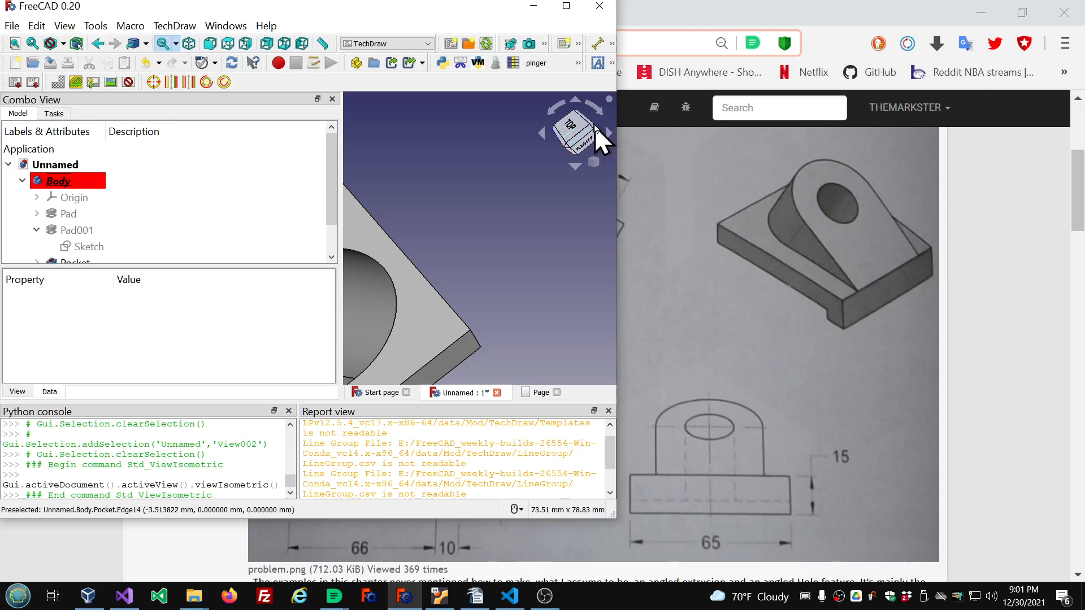
- Maximize the FreeCAD window and try other navigation cube orientations and free orbiting to match the pictorial view
click(567, 6)
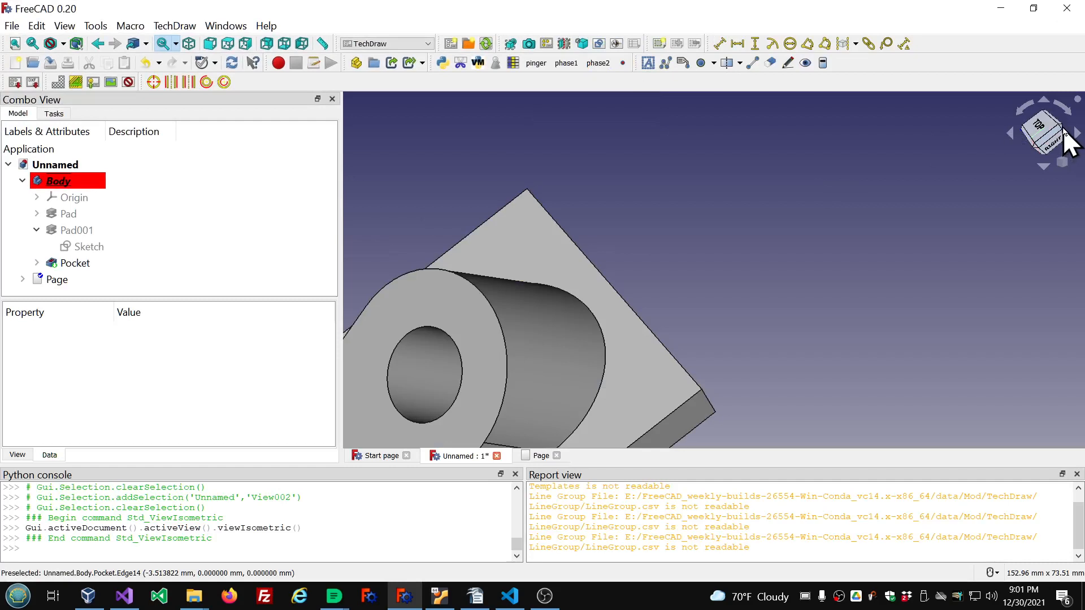
click(1070, 143)
scroll(892, 142, down, 5)
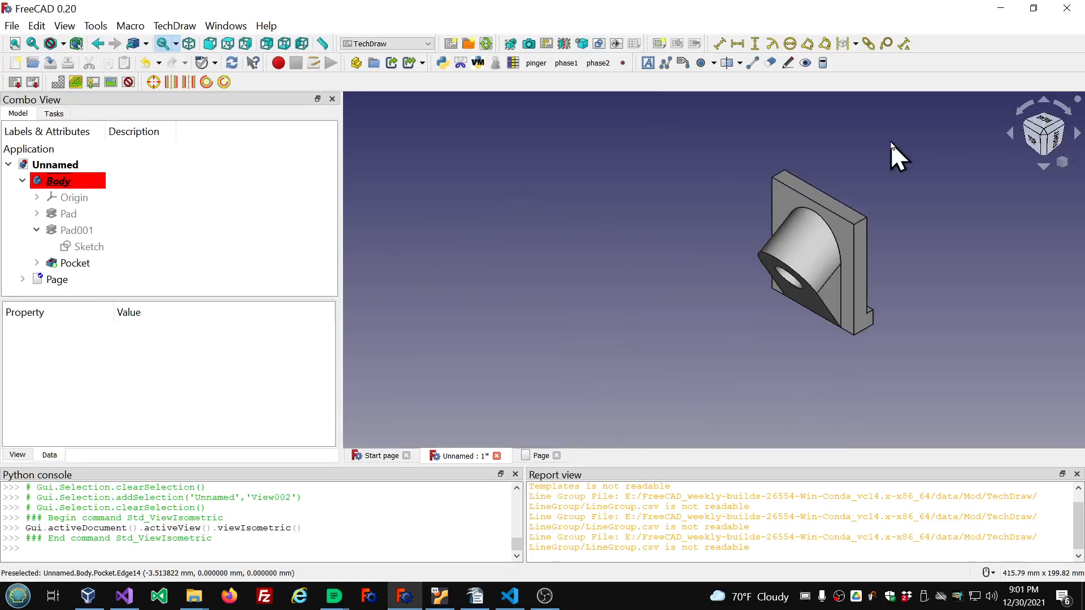
middle_drag(690, 334, 704, 241)
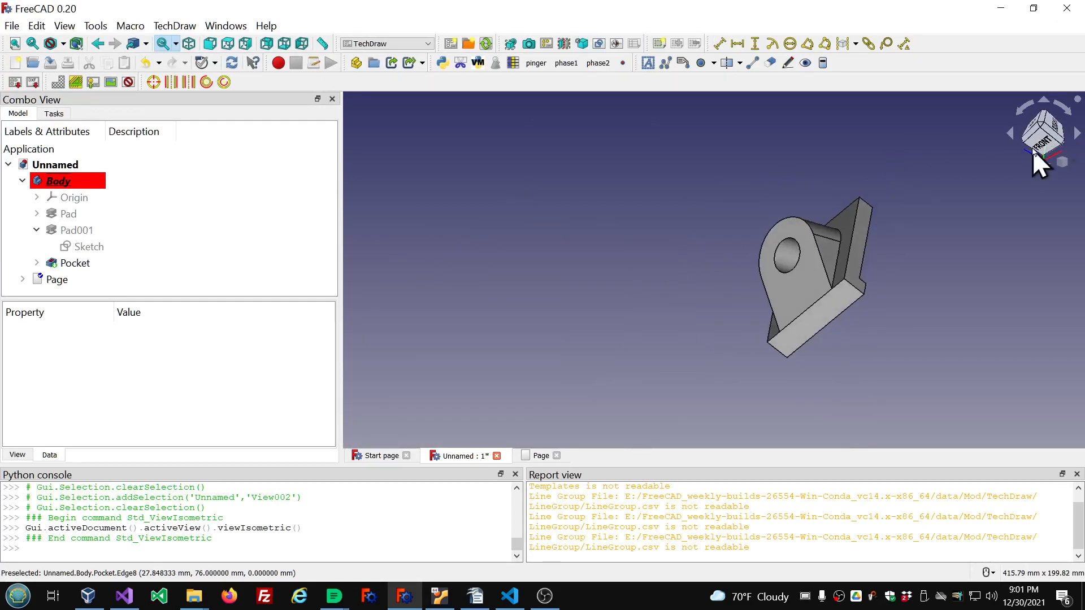
click(1040, 126)
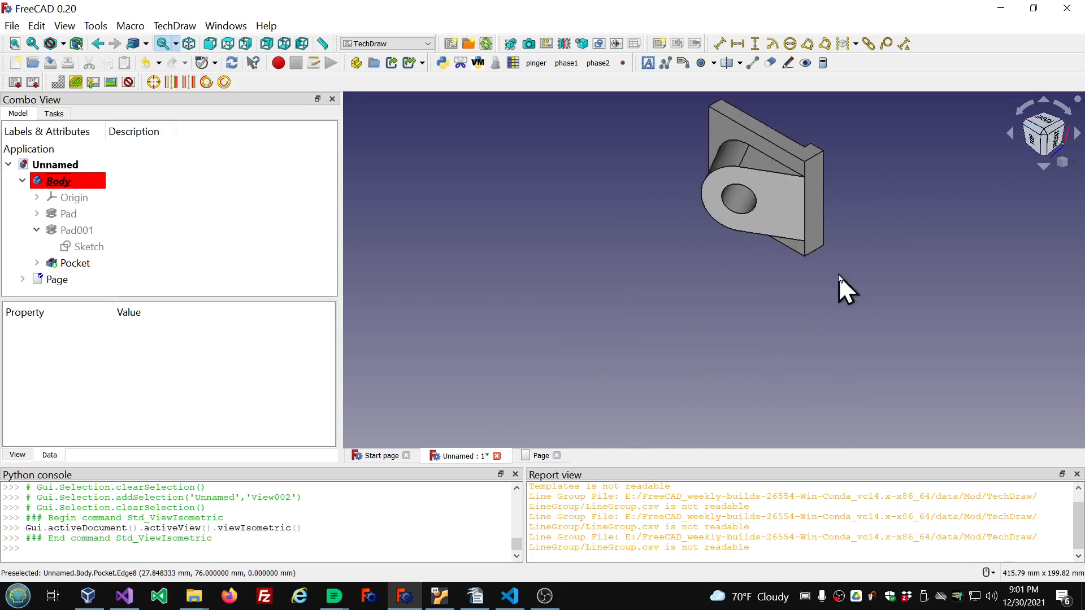
middle_drag(958, 207, 910, 223)
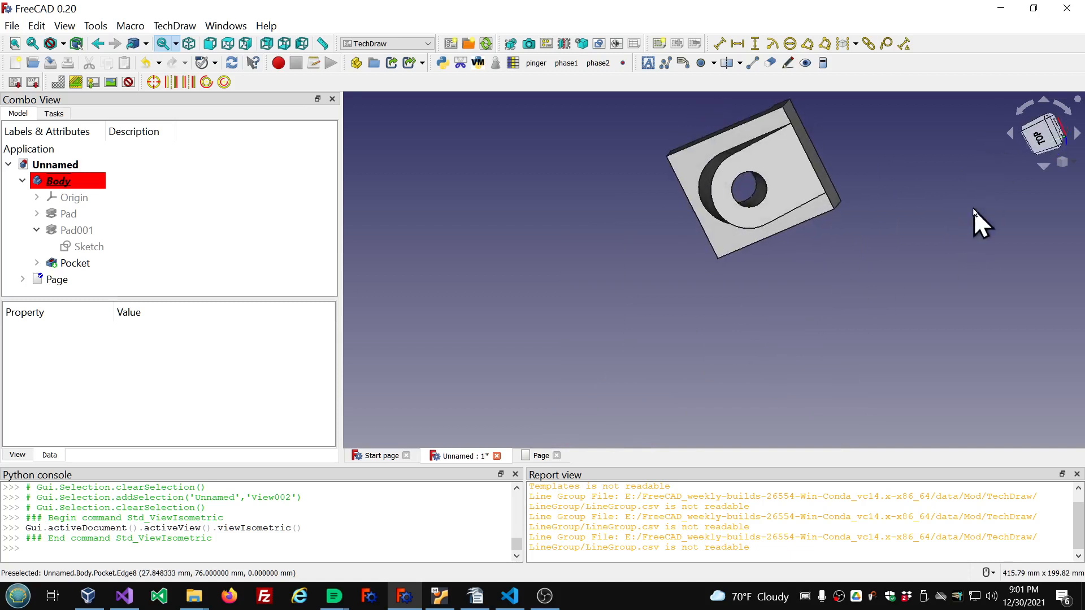
- Start from the front view and try to reach the pictorial view's orientation through the bracket's left and rear sides
click(211, 44)
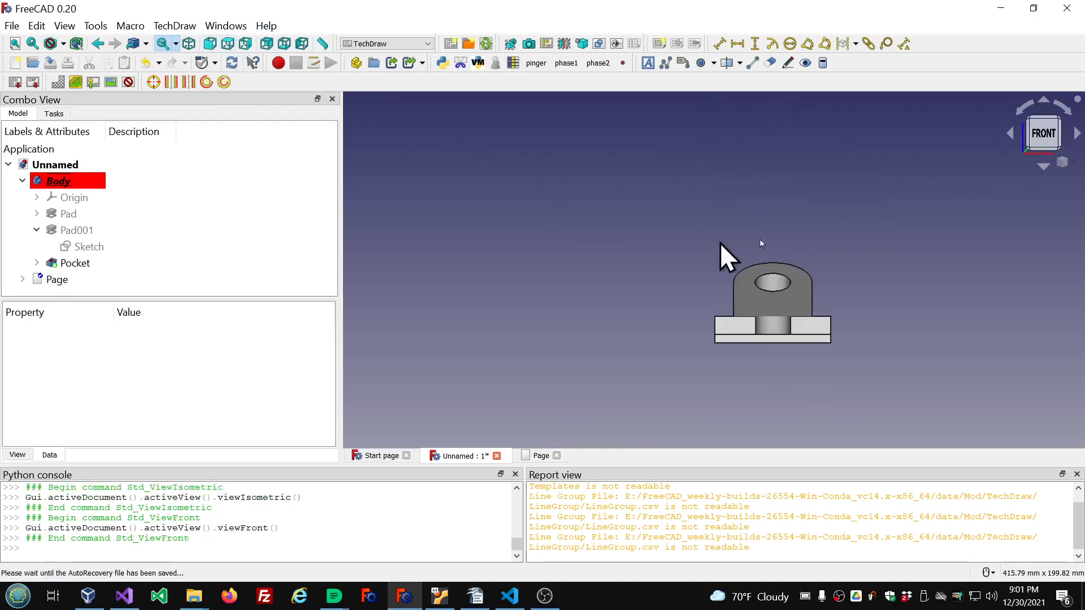
click(1079, 134)
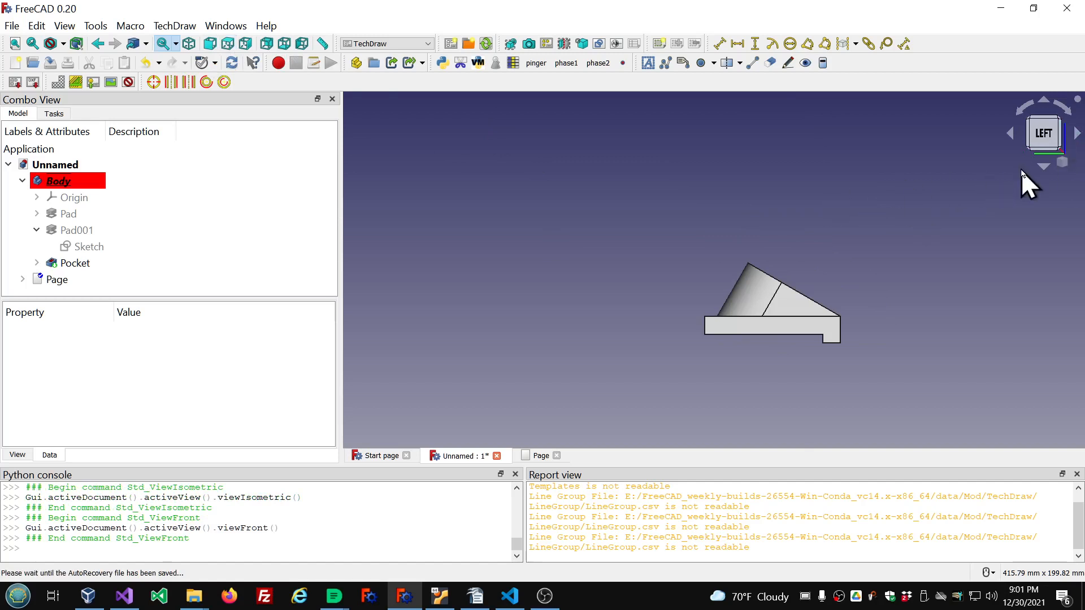
click(1078, 135)
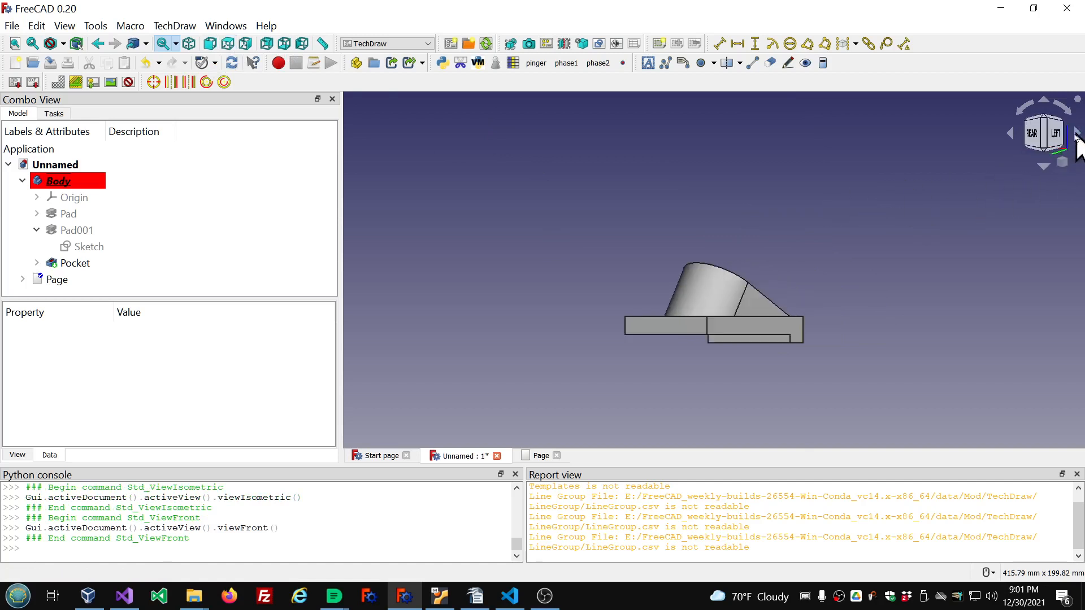
click(1044, 119)
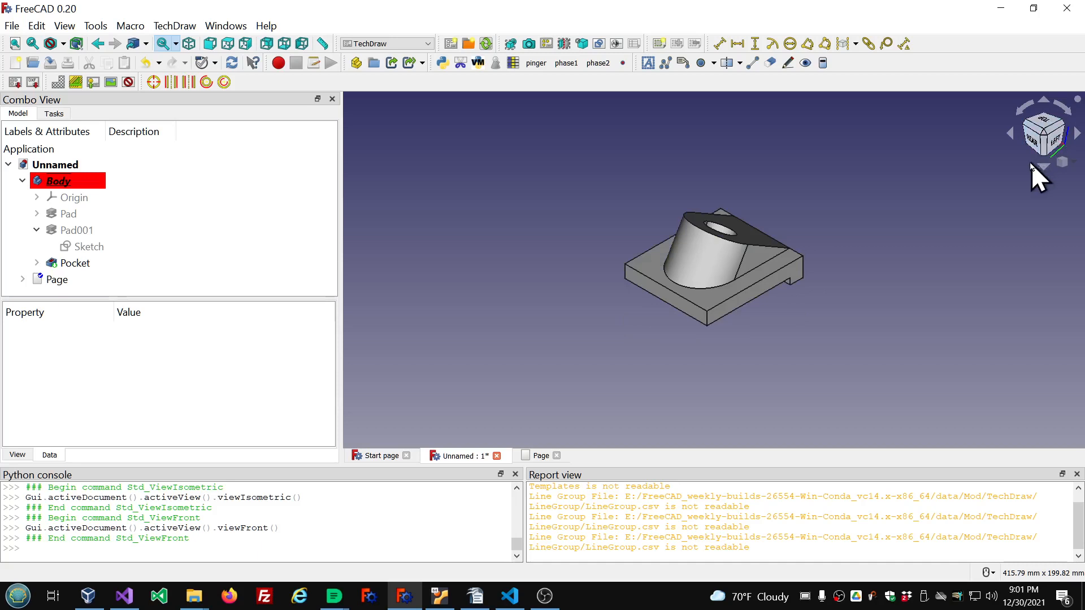
middle_drag(1017, 157, 955, 163)
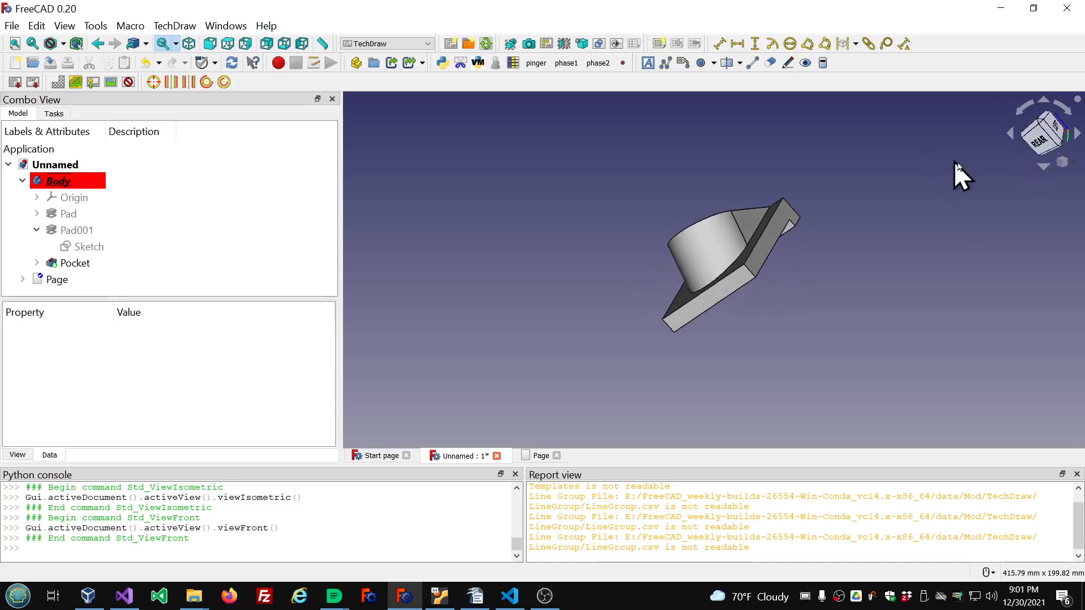
middle_drag(582, 228, 660, 164)
middle_drag(1047, 199, 960, 235)
scroll(1021, 160, up, 3)
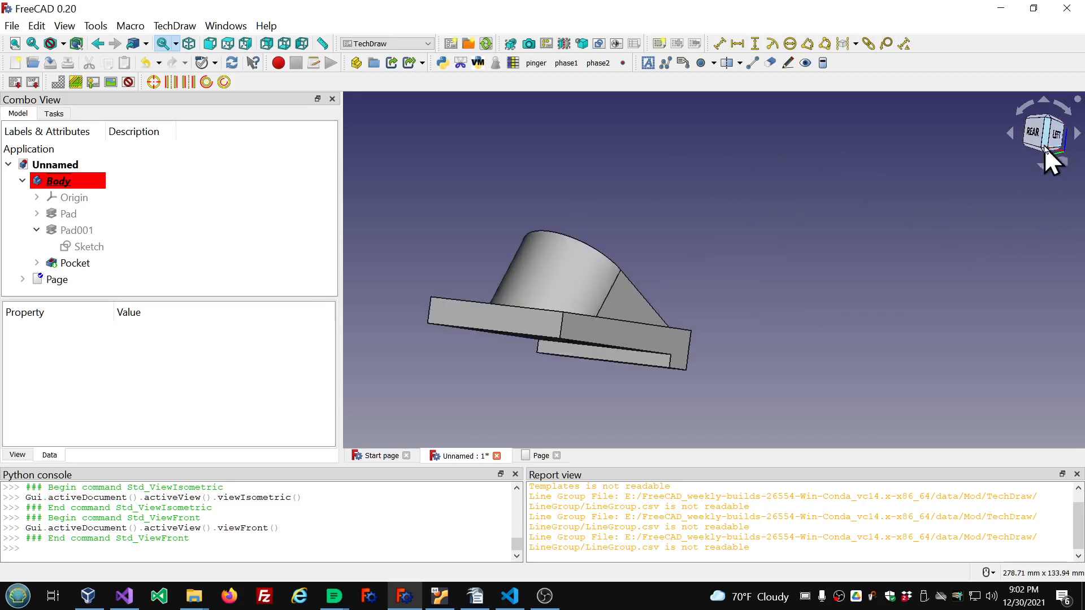
click(1043, 151)
scroll(924, 185, down, 4)
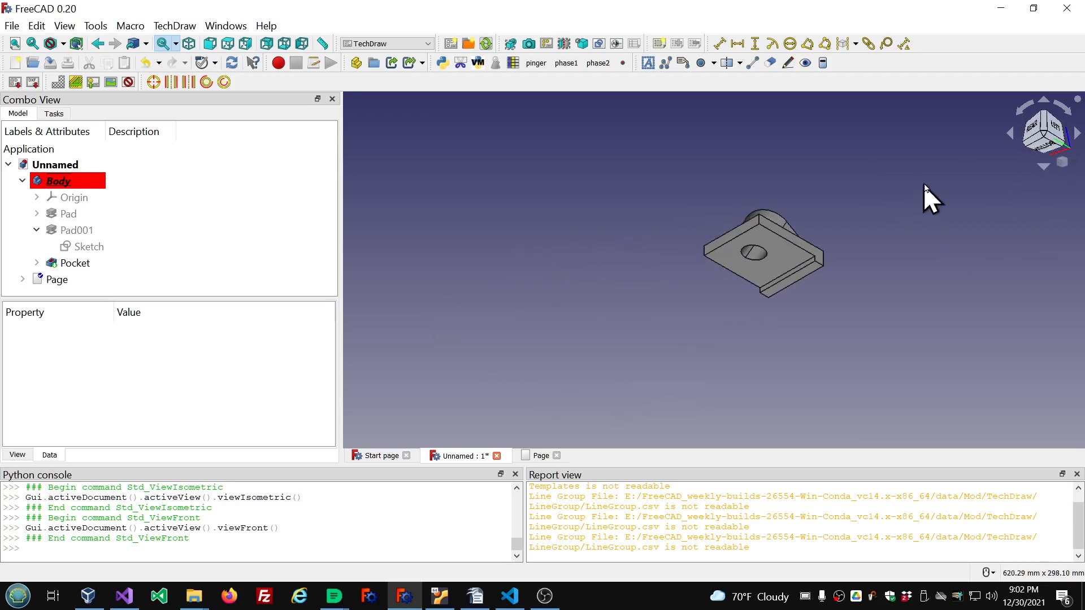
click(1042, 167)
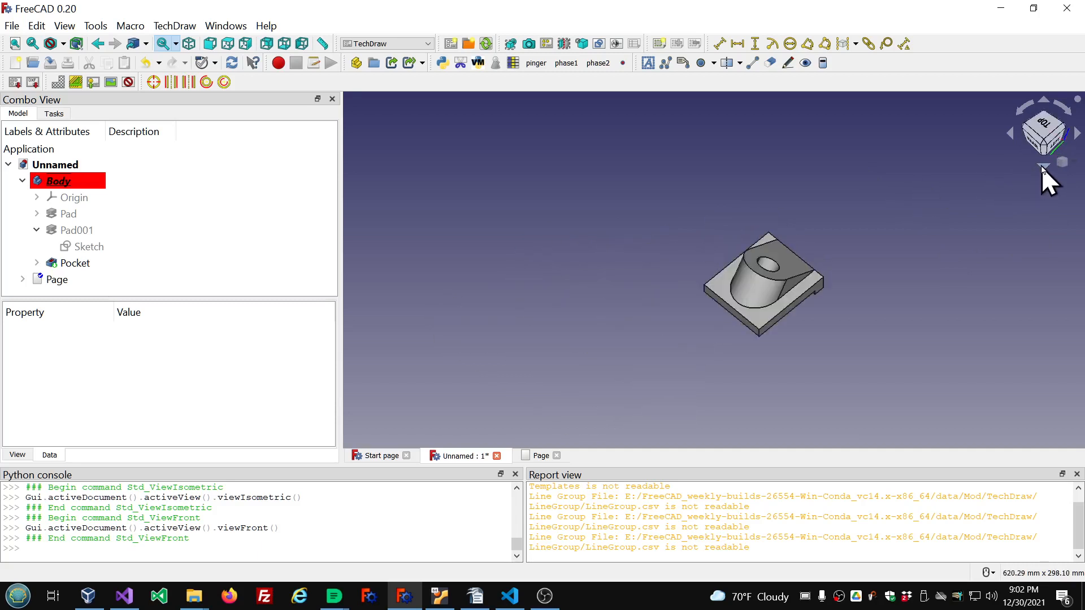
middle_drag(605, 253, 742, 158)
- Check the pictorial view in the browser, return to FreeCAD and orient the bracket isometrically from its top-left-front corner
click(412, 587)
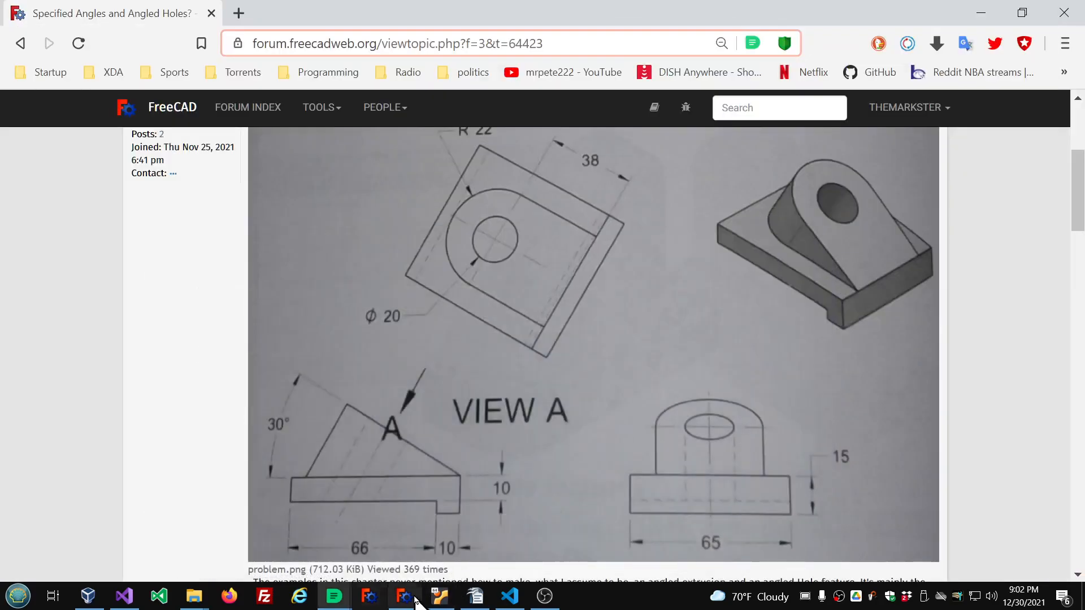
click(411, 599)
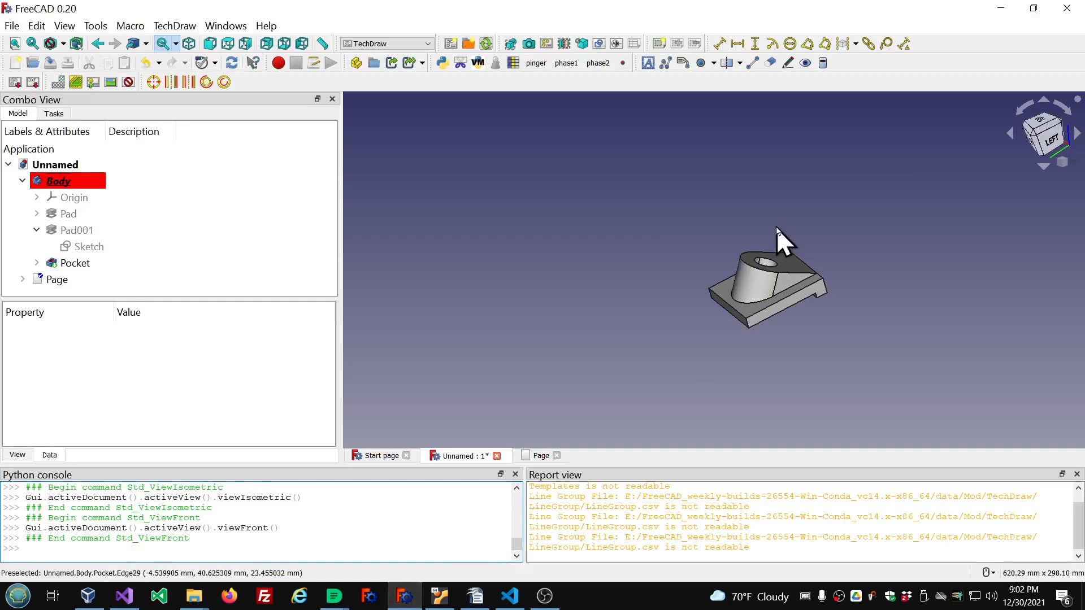
click(190, 44)
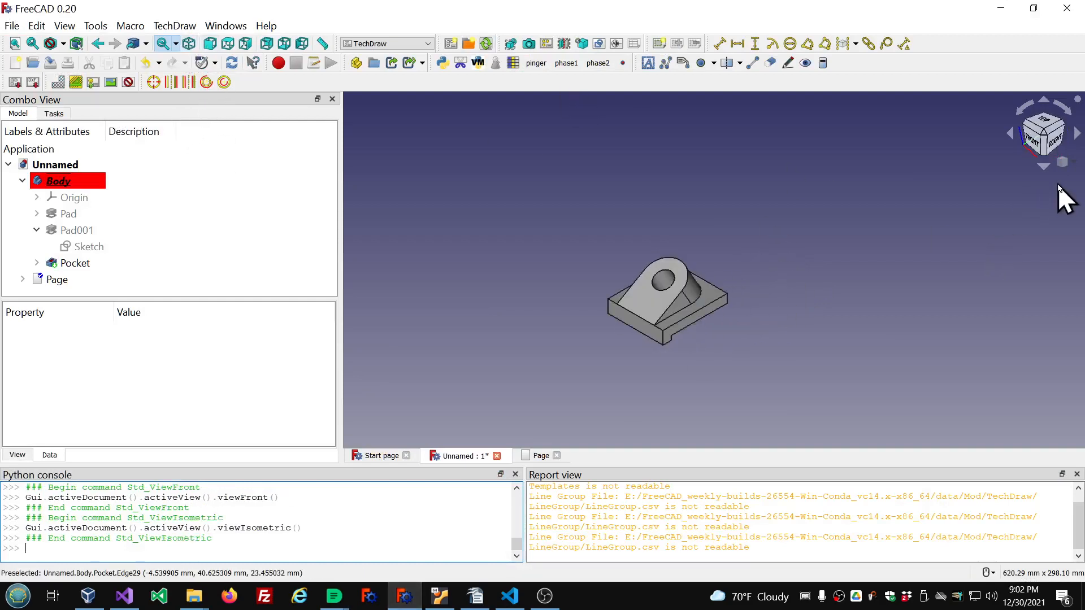
middle_drag(1058, 185, 1058, 150)
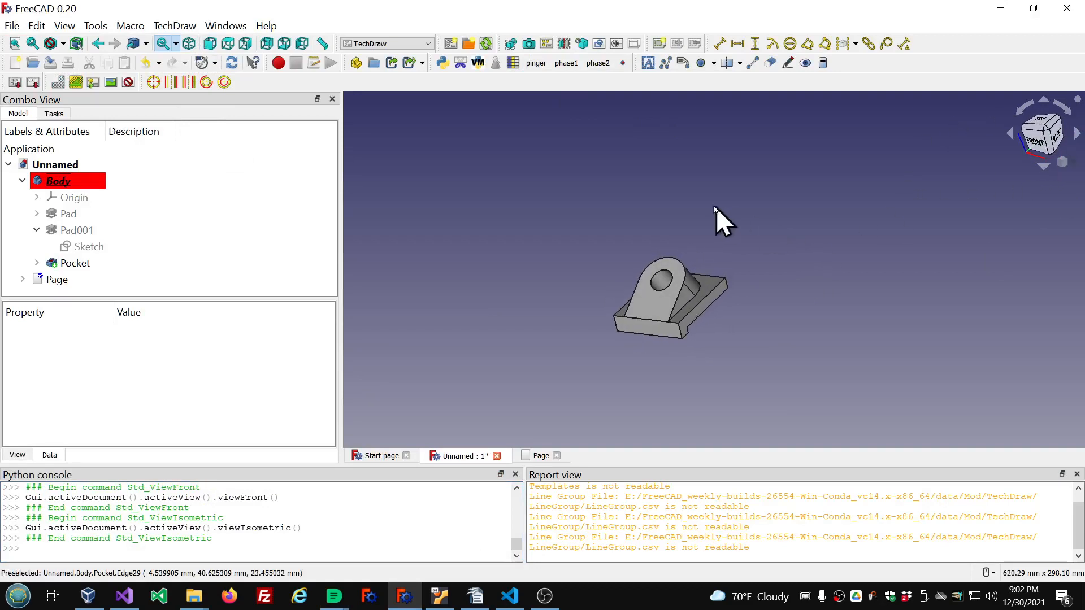
middle_drag(717, 207, 673, 337)
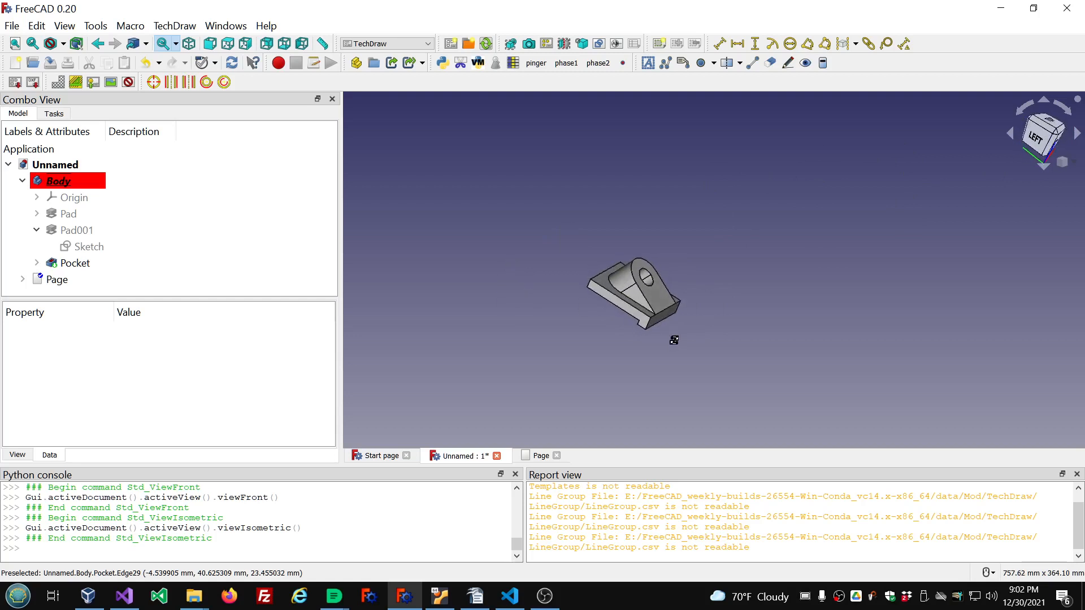
click(335, 600)
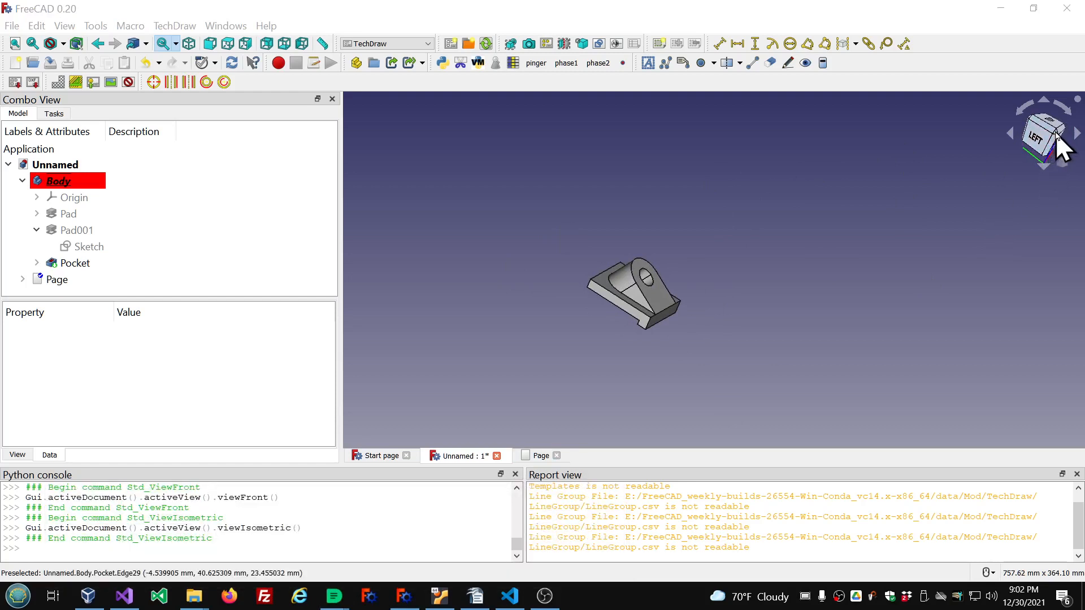
click(1056, 132)
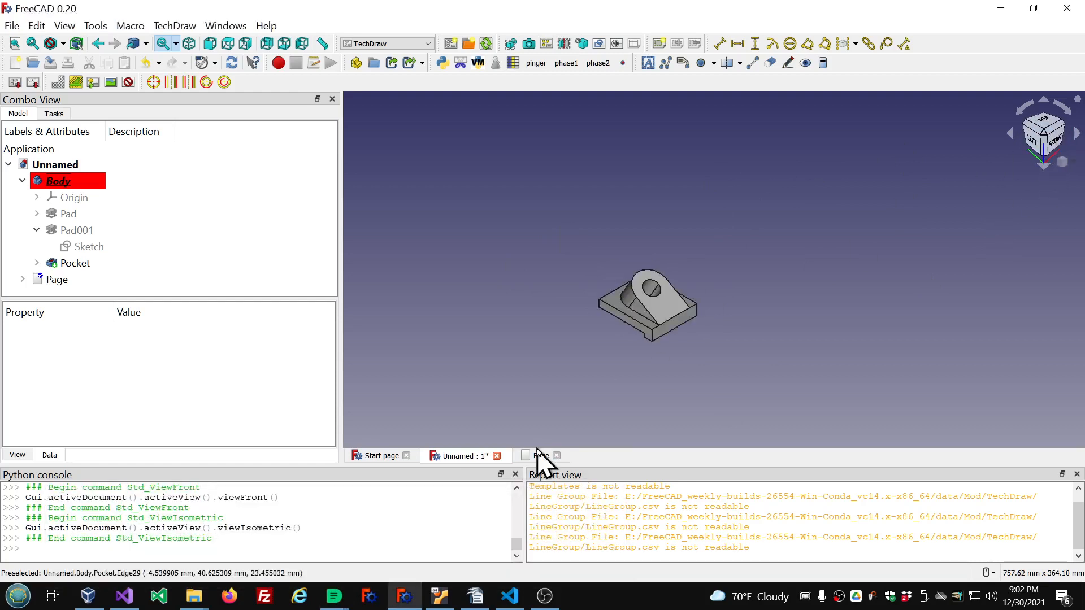
mouse_move(323, 598)
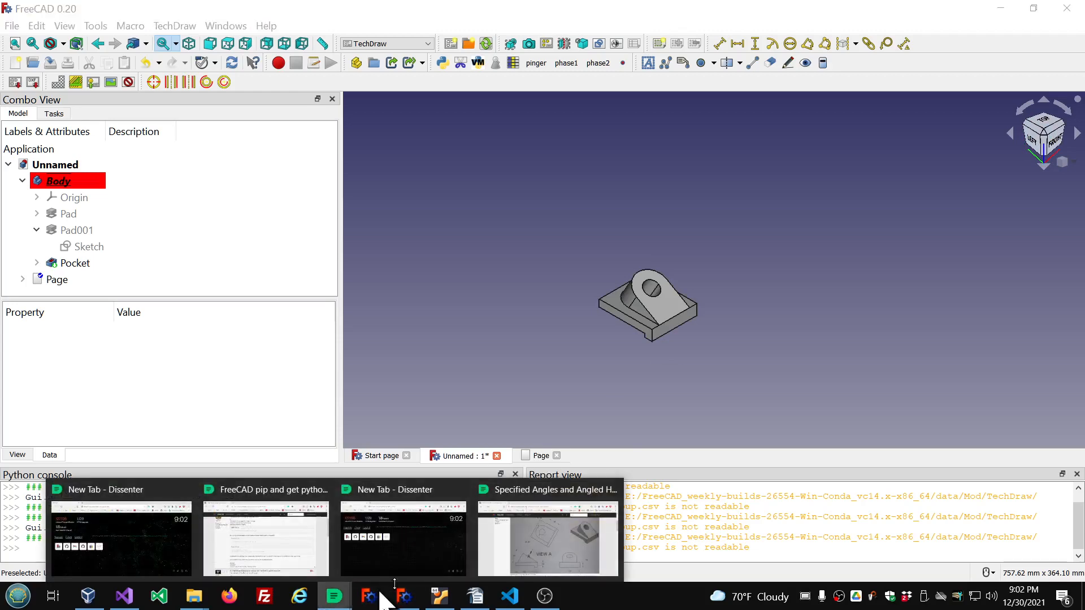
mouse_move(500, 562)
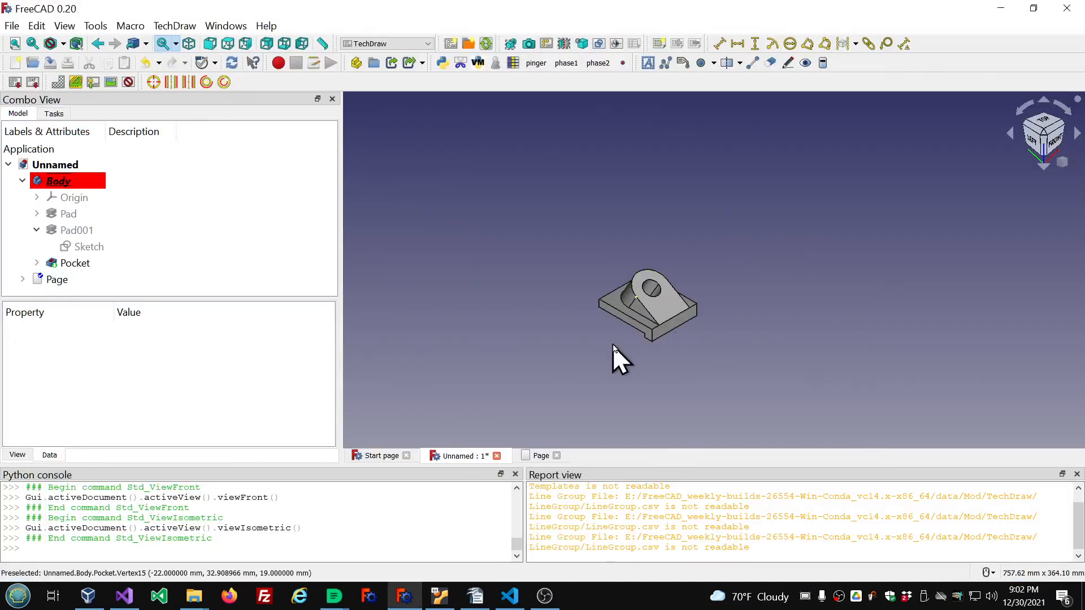
- Enlarge the bracket in the view, then try moving the navigation cube beside it and put the cube back
scroll(613, 345, up, 5)
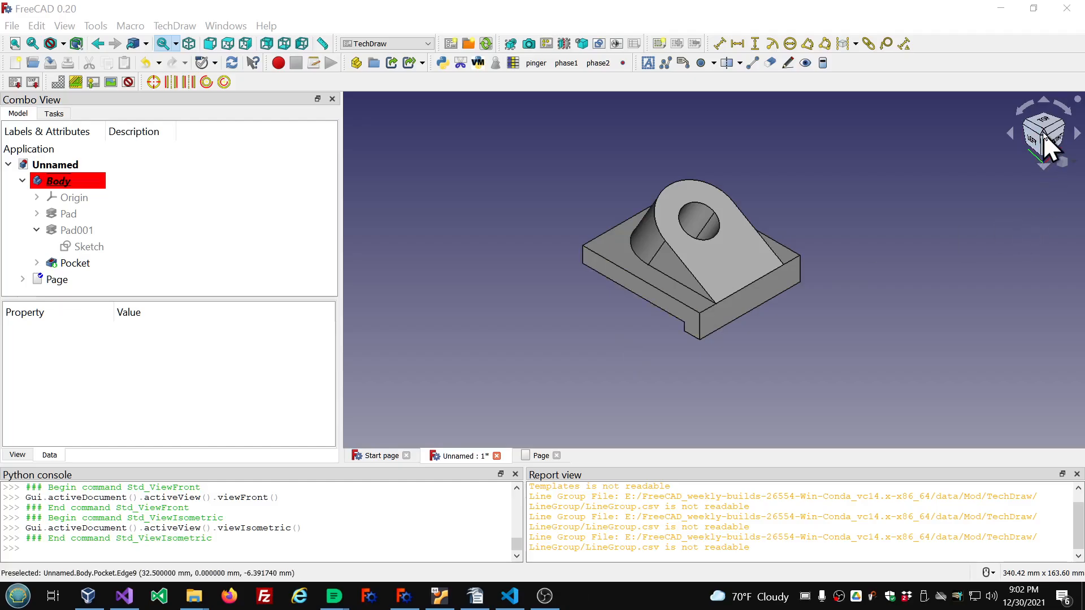
drag(1043, 141, 513, 198)
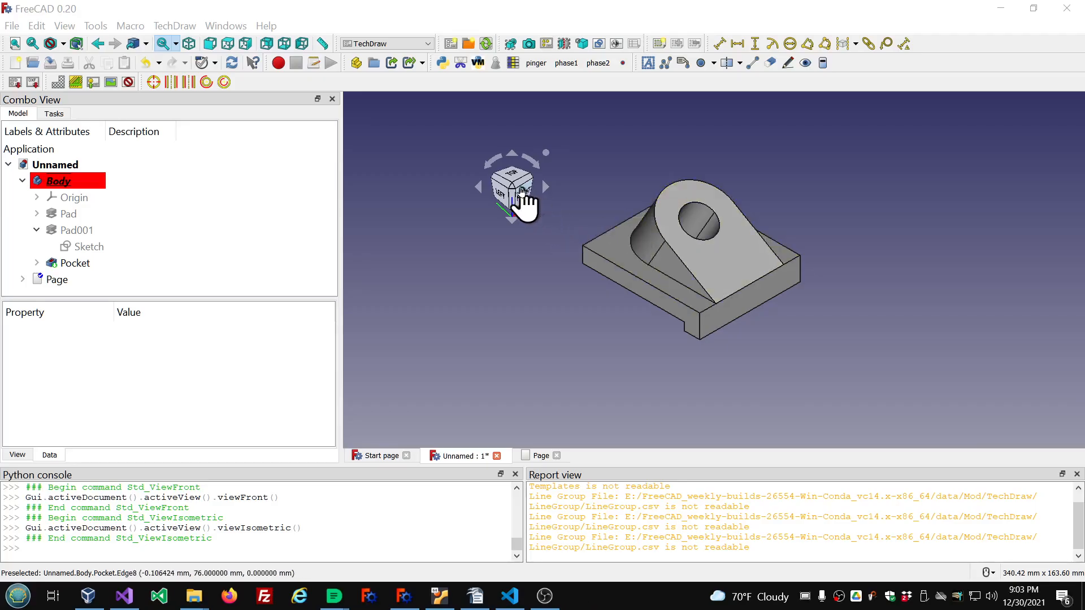
drag(514, 195, 1022, 143)
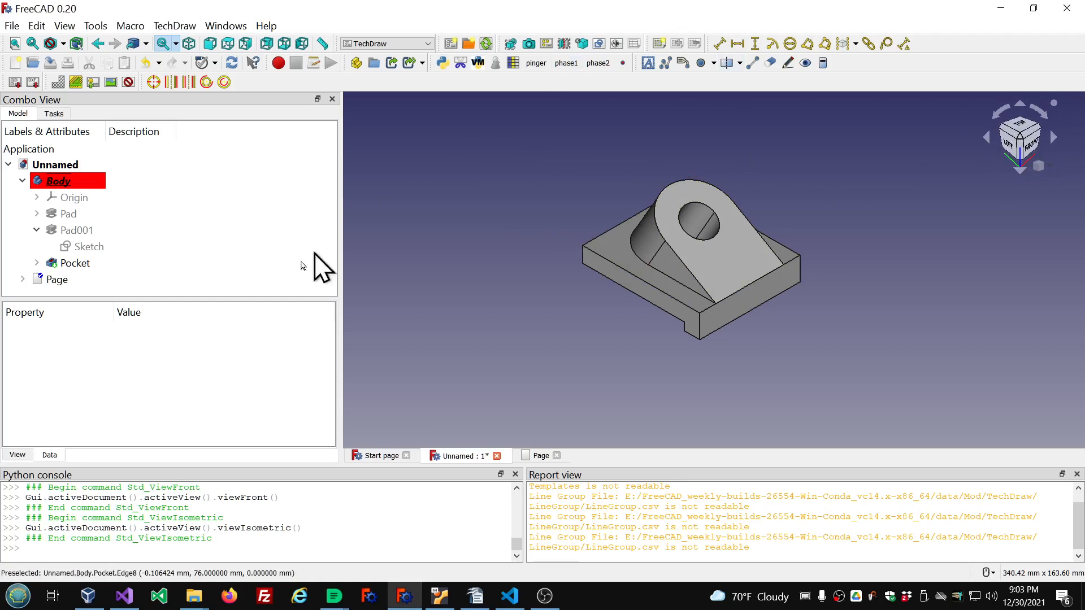
- Add the body's view from the top-left-front corner to the drawing page as a new TechDraw view
click(60, 186)
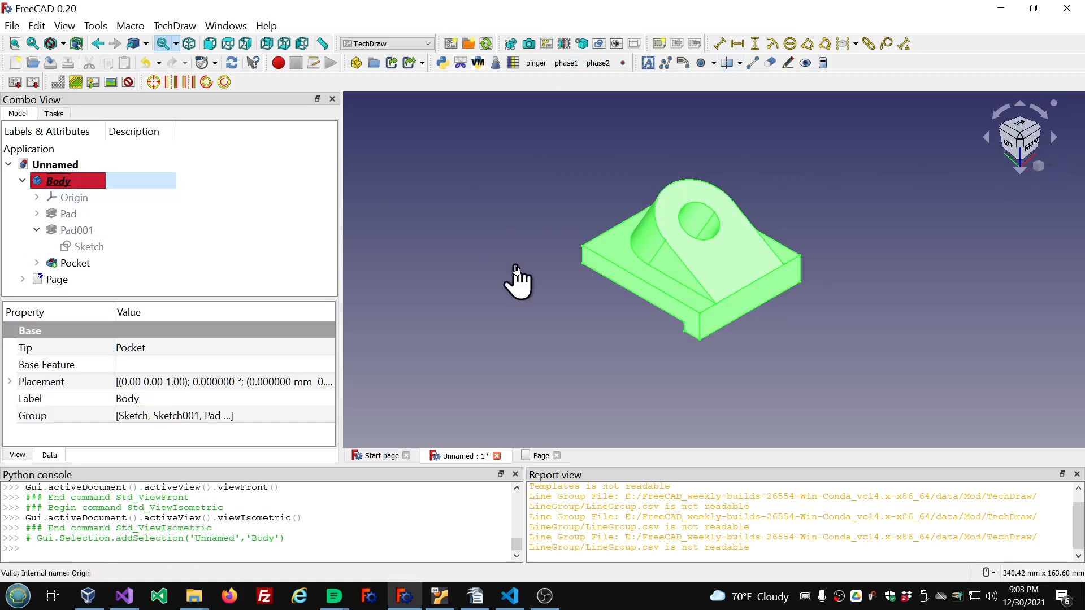
click(510, 44)
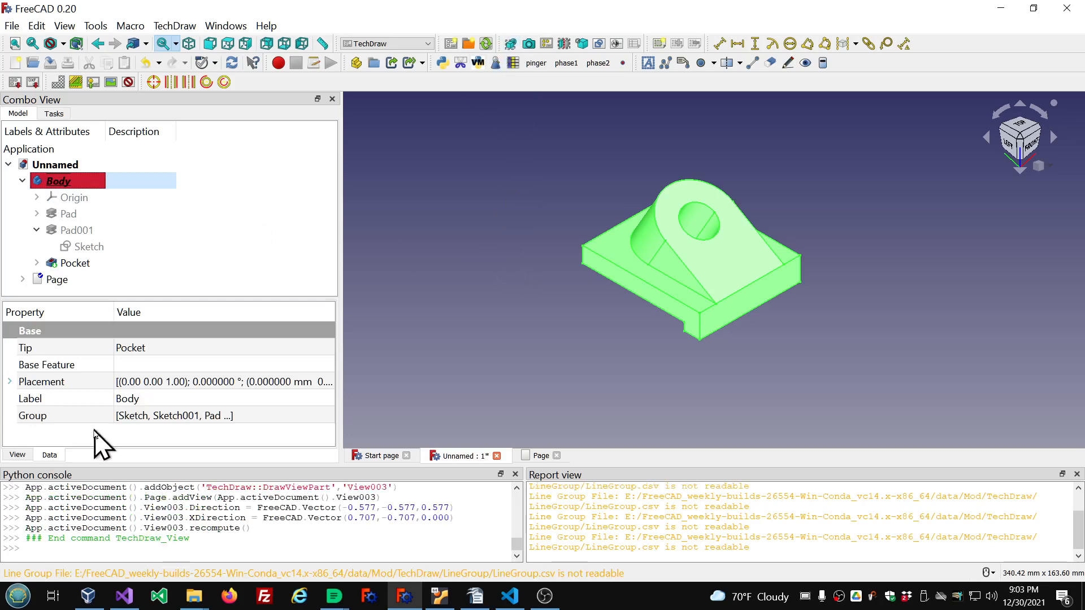
- Open the drawing page and move the new pictorial view to the sheet's upper-right area, above the front view
double_click(45, 278)
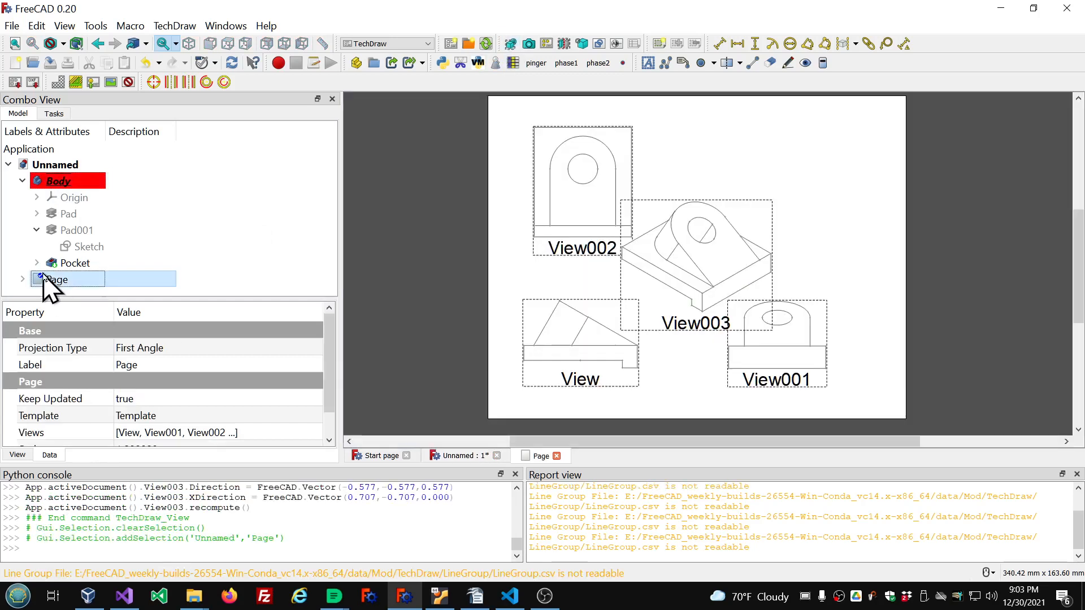
click(704, 325)
drag(704, 326, 803, 243)
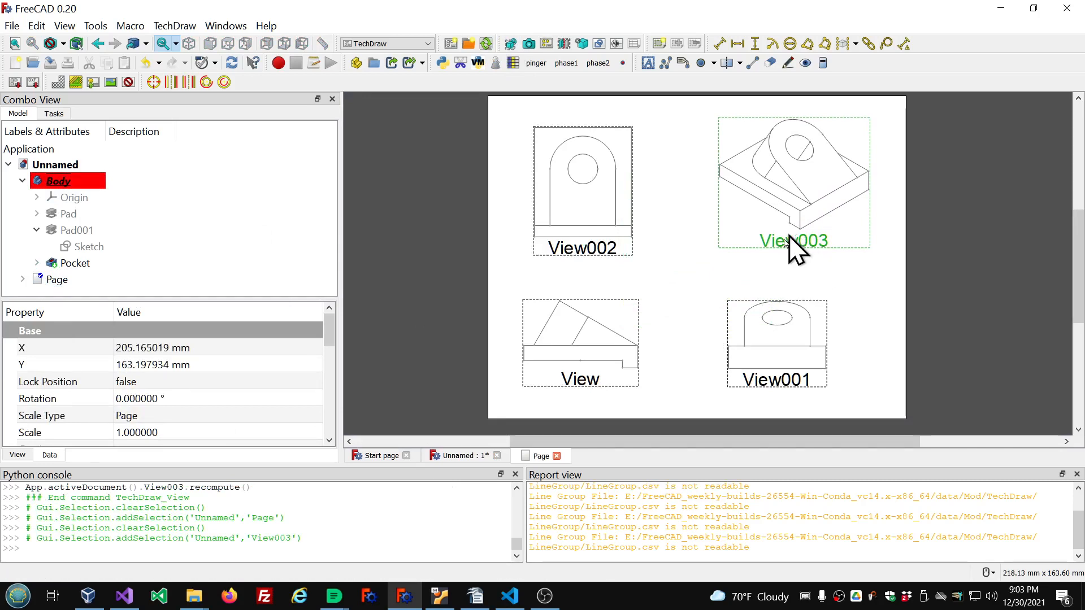
click(644, 289)
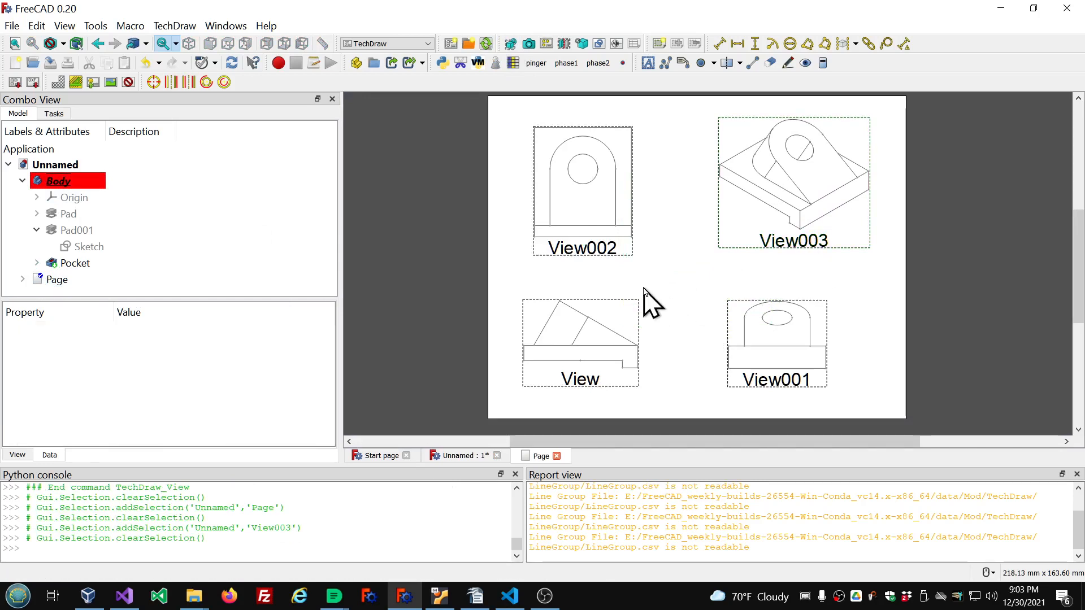
- Shift the auxiliary view slightly upward, line the side view up beneath it, and turn off the view frames
click(571, 257)
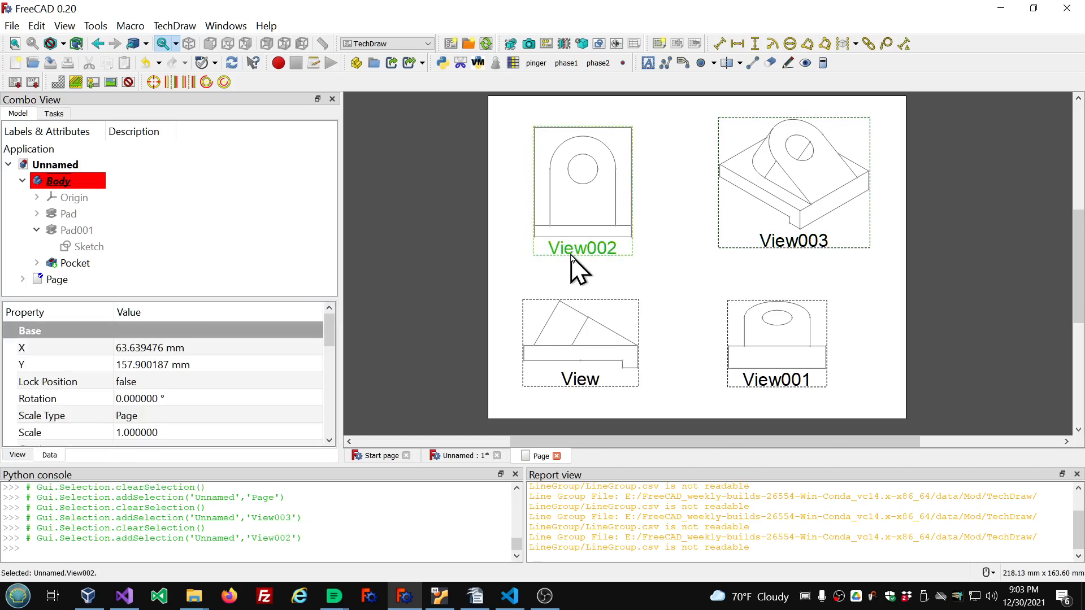
mouse_move(571, 256)
mouse_down()
mouse_move(615, 261)
mouse_move(566, 241)
mouse_move(574, 243)
mouse_up()
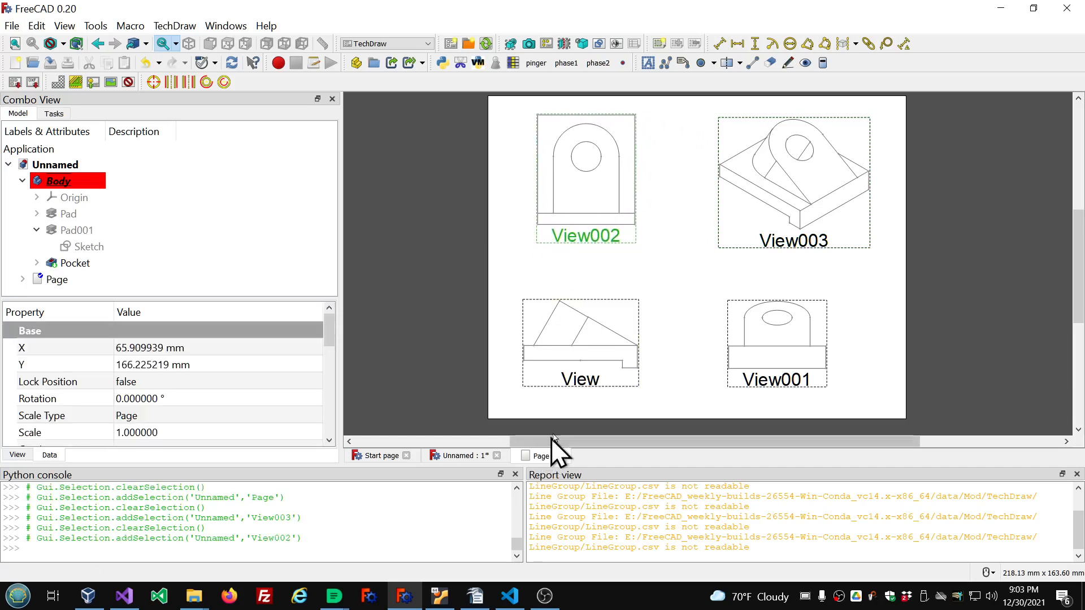
drag(580, 378, 594, 383)
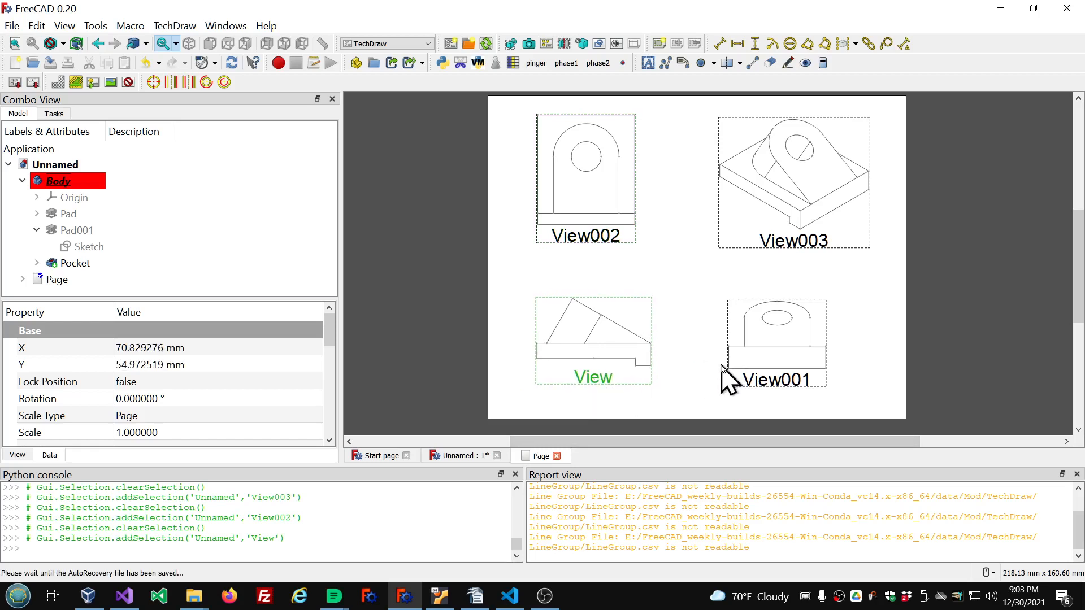
right_click(608, 239)
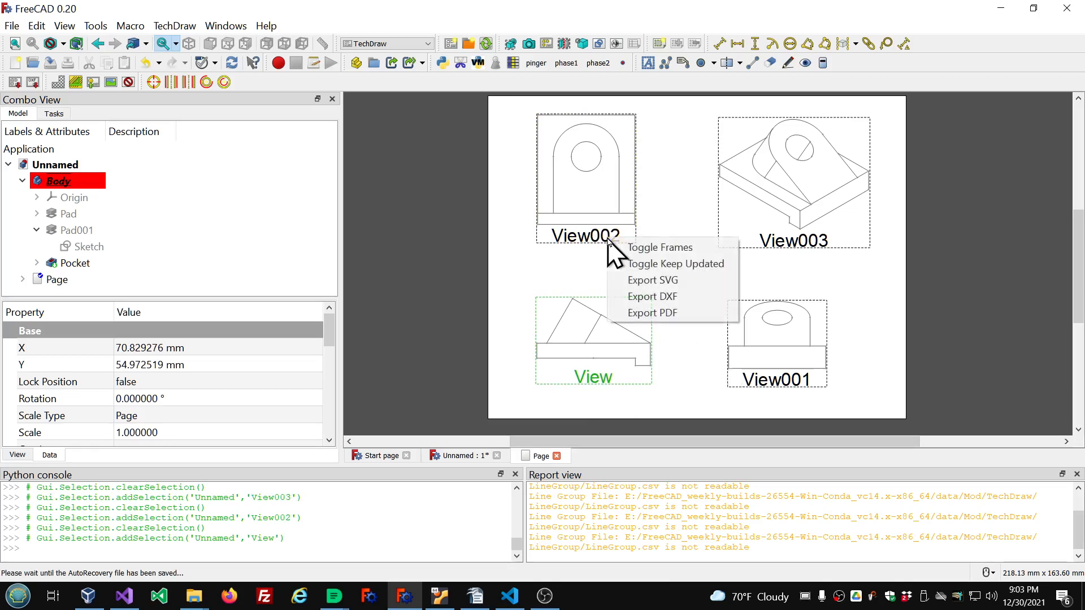
click(639, 249)
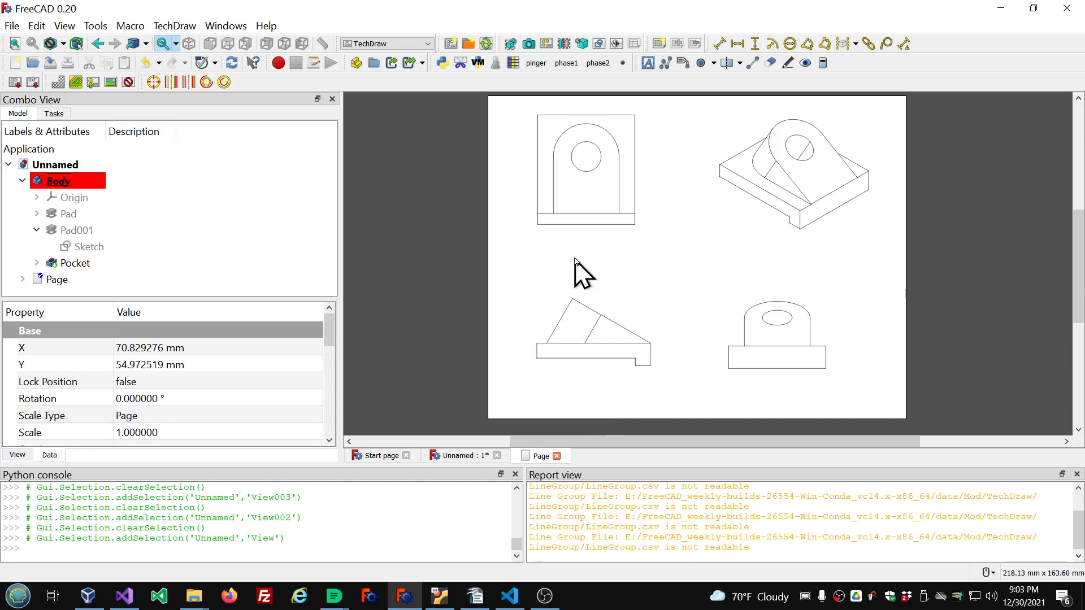
- Add a diameter dimension to the hole in the auxiliary view, accepting the approximation, and place it outside the outline's upper-left corner
click(587, 176)
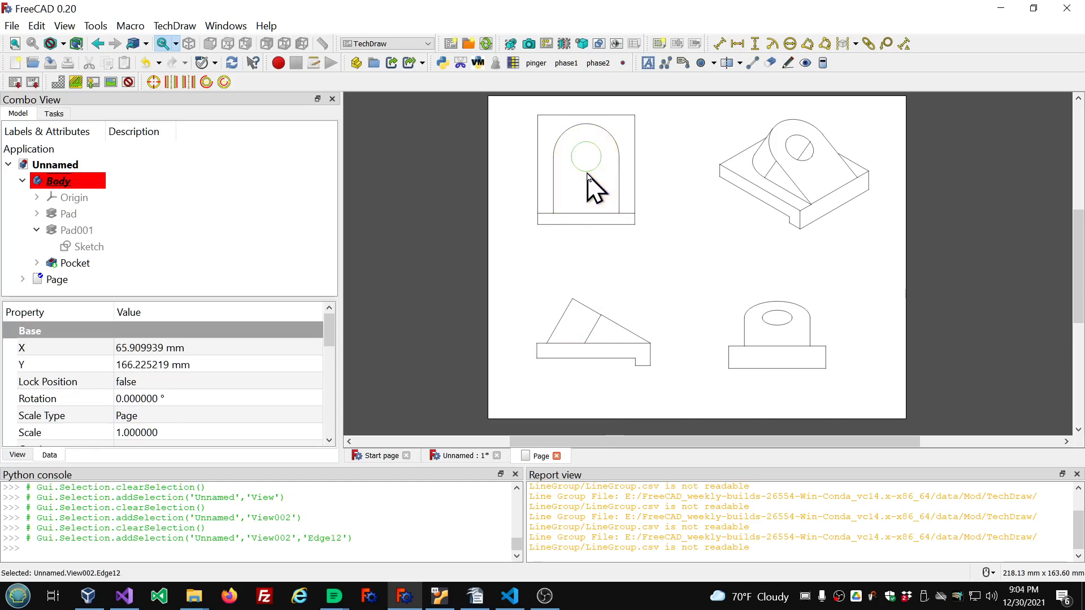
click(790, 44)
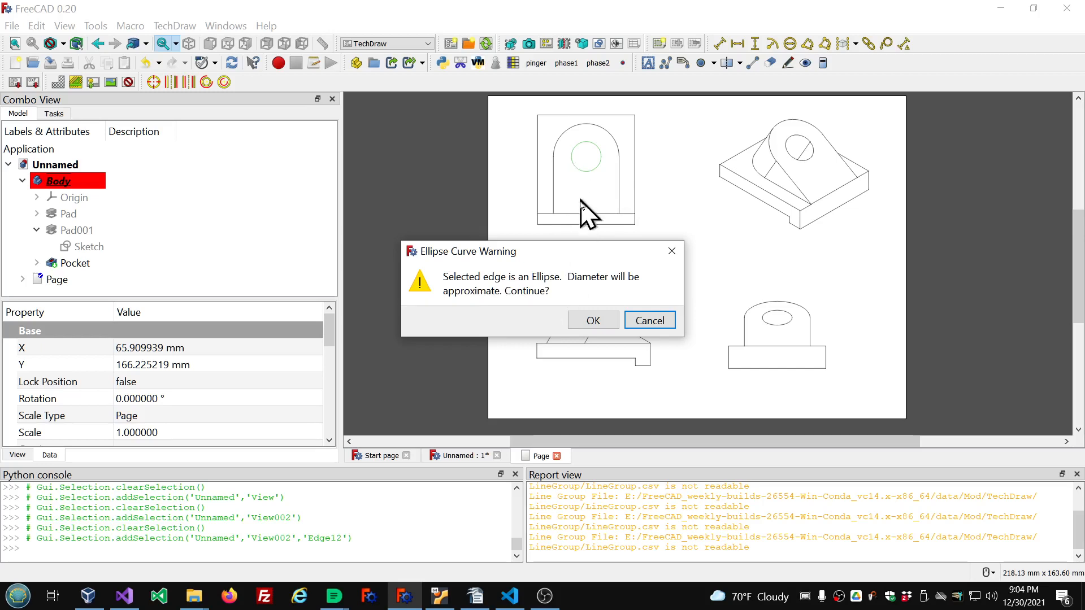
click(593, 320)
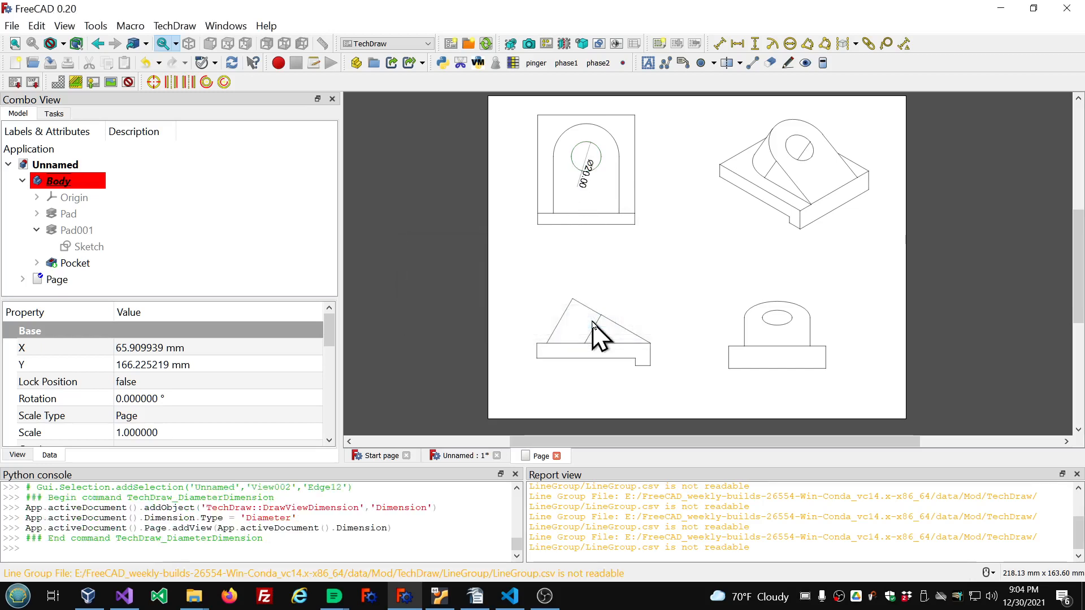
click(582, 192)
drag(582, 192, 509, 138)
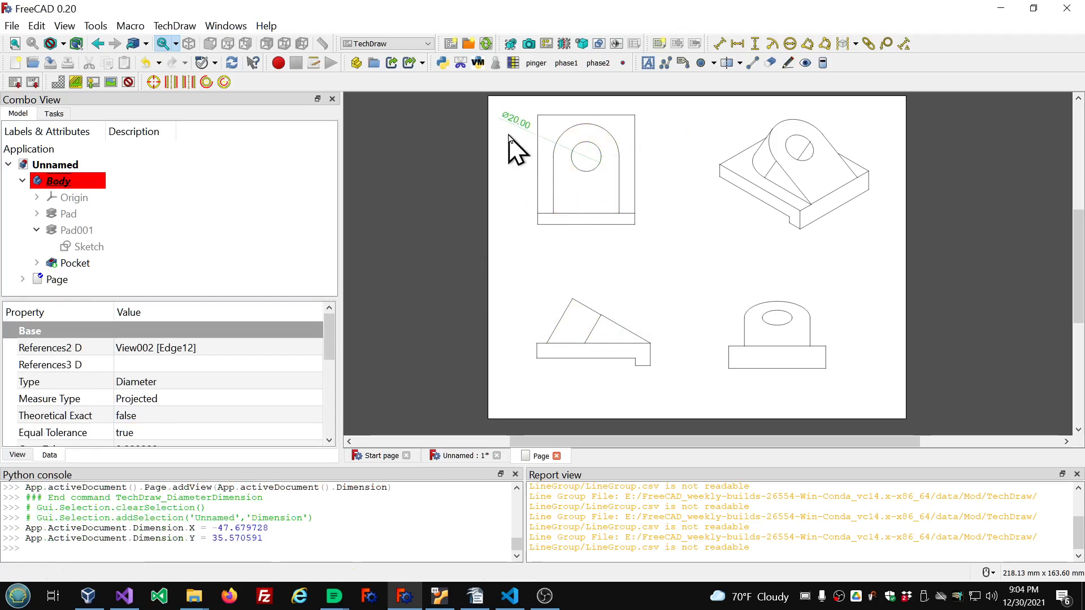
- Add a radius dimension to the auxiliary view's rounded arc, accepting the approximation, and place it to the upper right of the outline
click(595, 128)
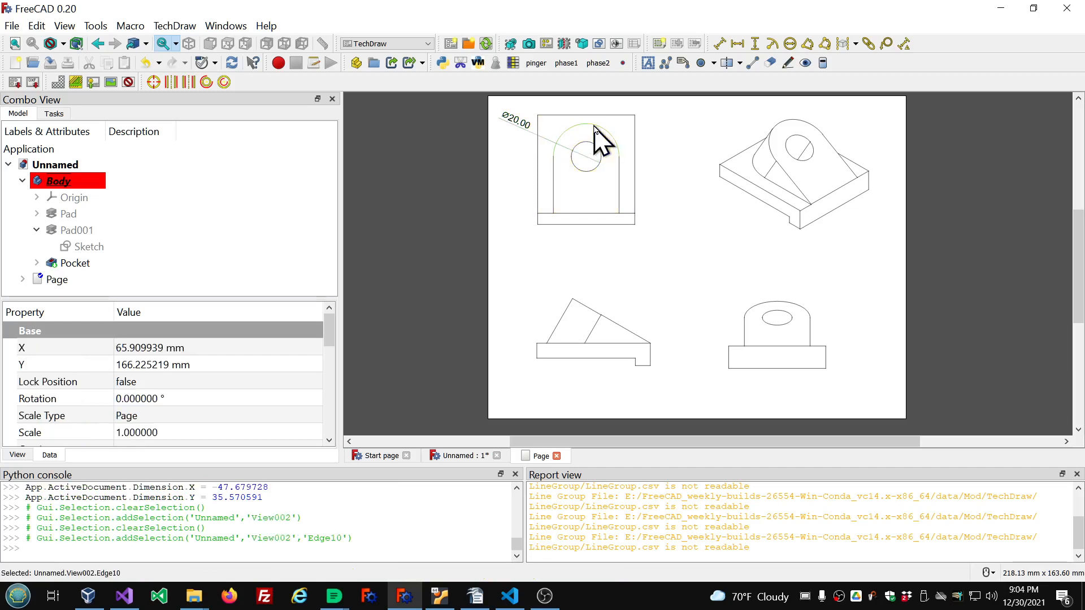
click(773, 44)
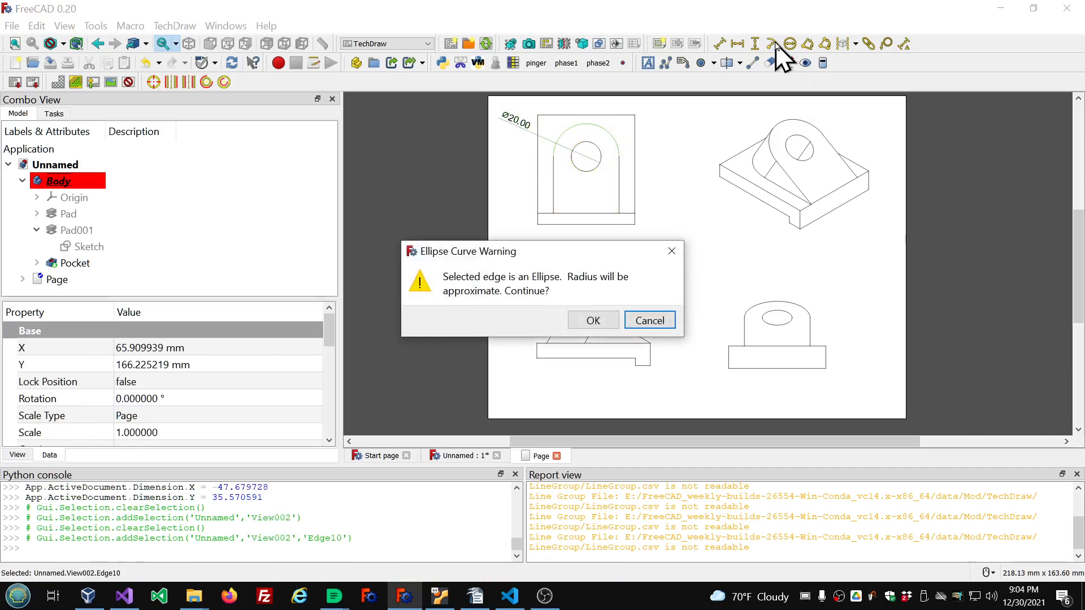
click(593, 320)
drag(590, 176, 669, 137)
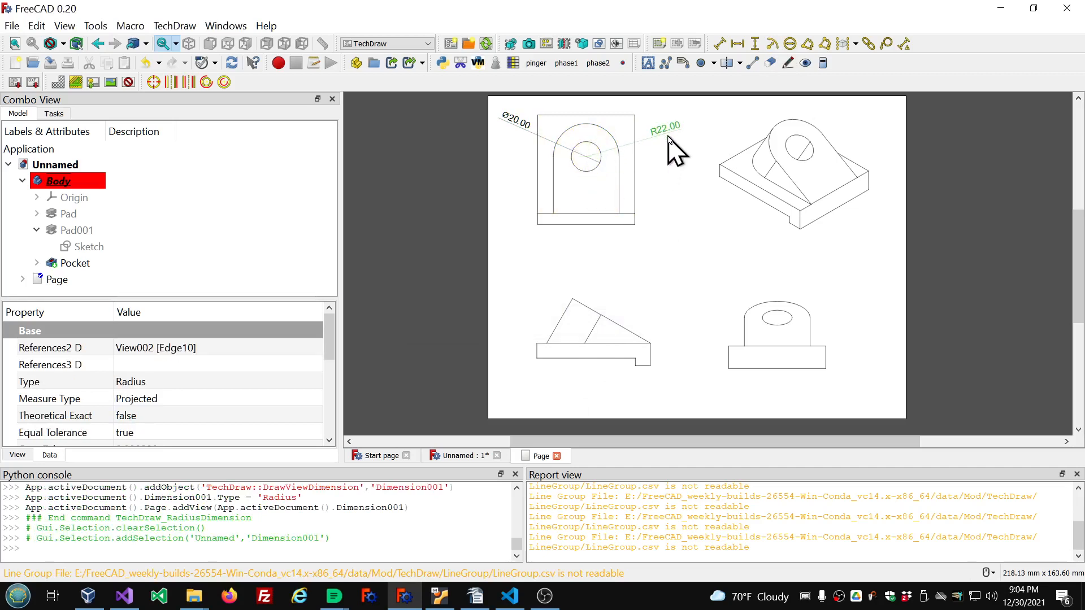
drag(668, 137, 669, 136)
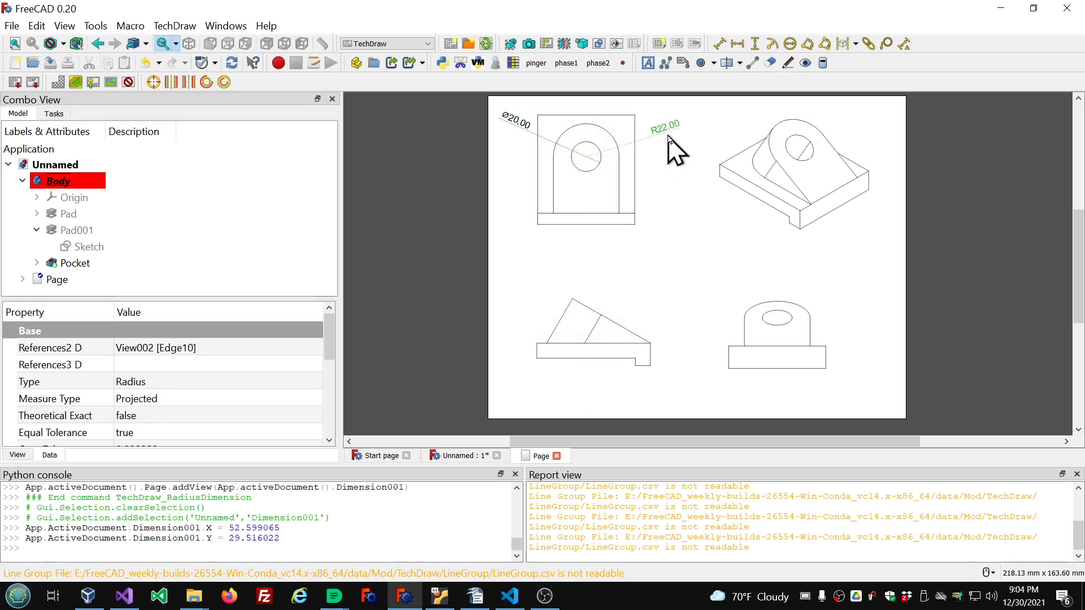
- Add a vertical dimension to the straight right edge of the auxiliary view's rounded profile and place it right of the view
click(619, 191)
click(756, 45)
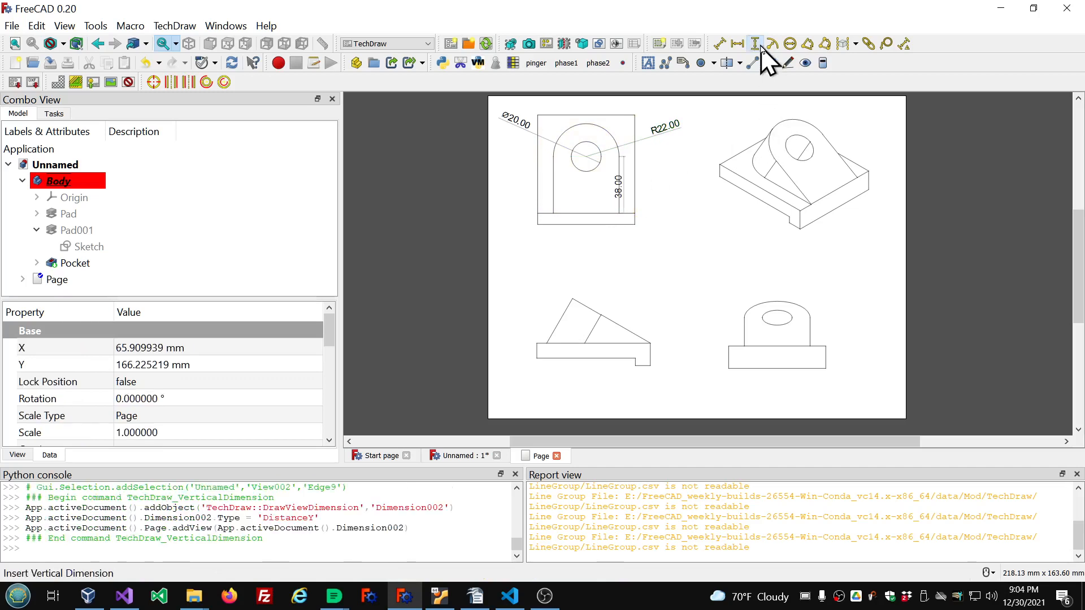
click(619, 190)
drag(619, 191, 659, 192)
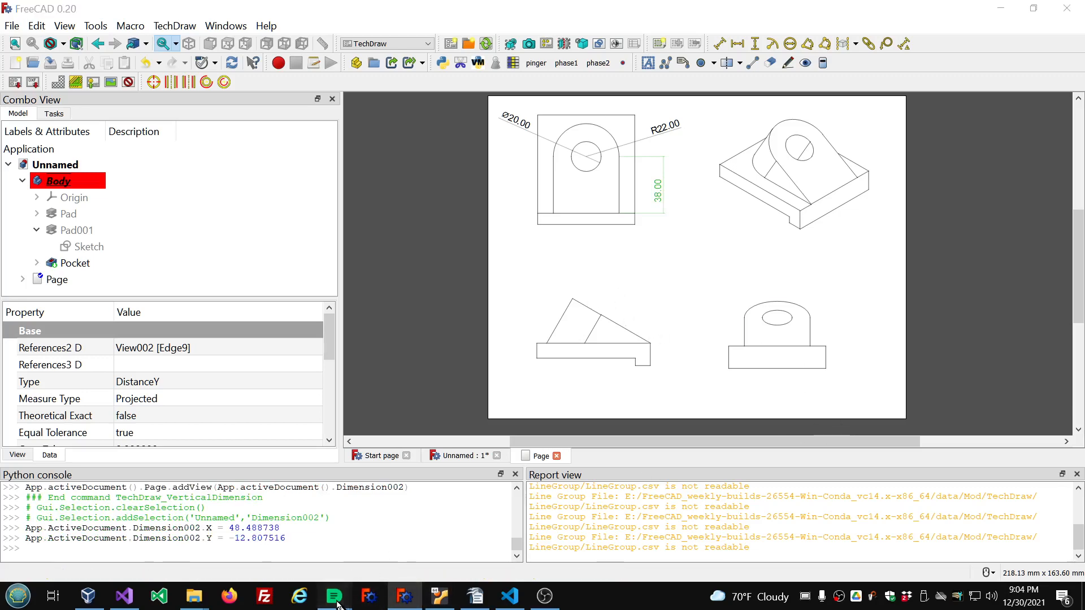
- Check the reference drawing in the browser, return to FreeCAD and dimension the angle between the side view's slope and base, placed at its left
mouse_move(334, 597)
click(544, 555)
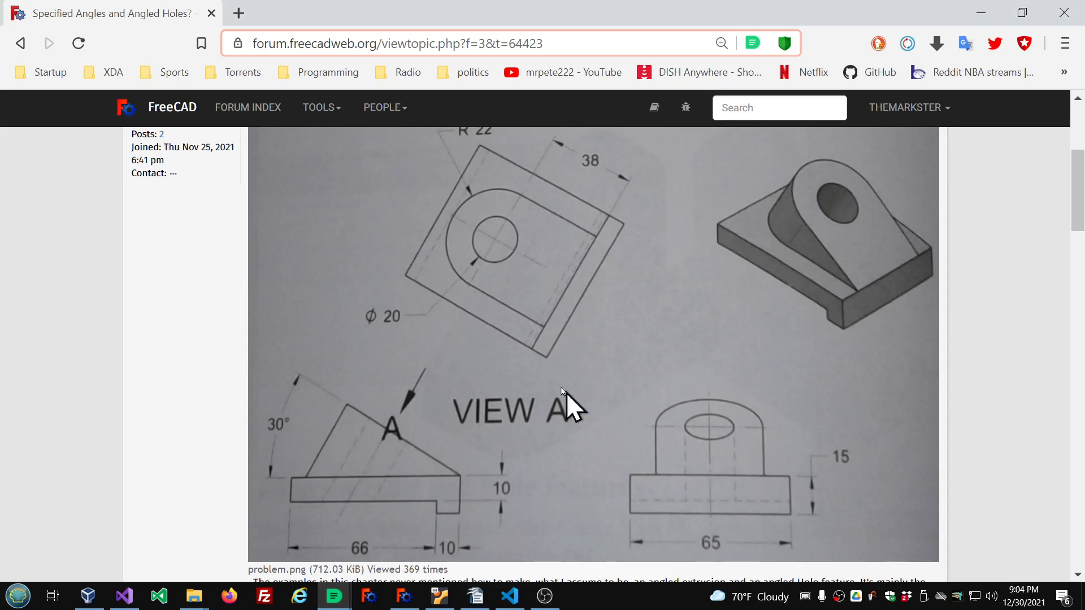
scroll(479, 176, up, 2)
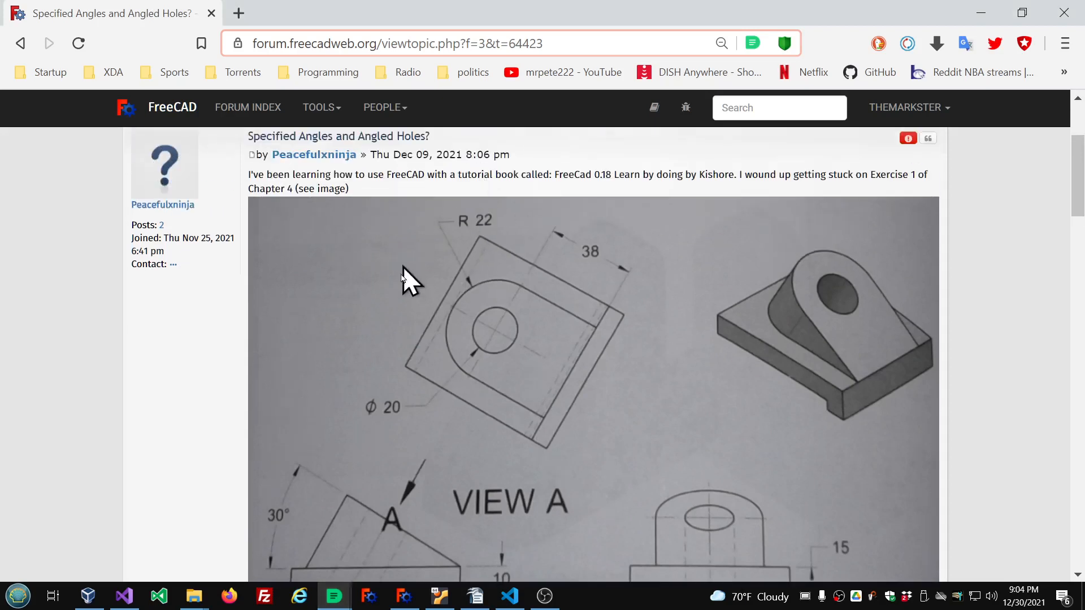
scroll(379, 261, down, 2)
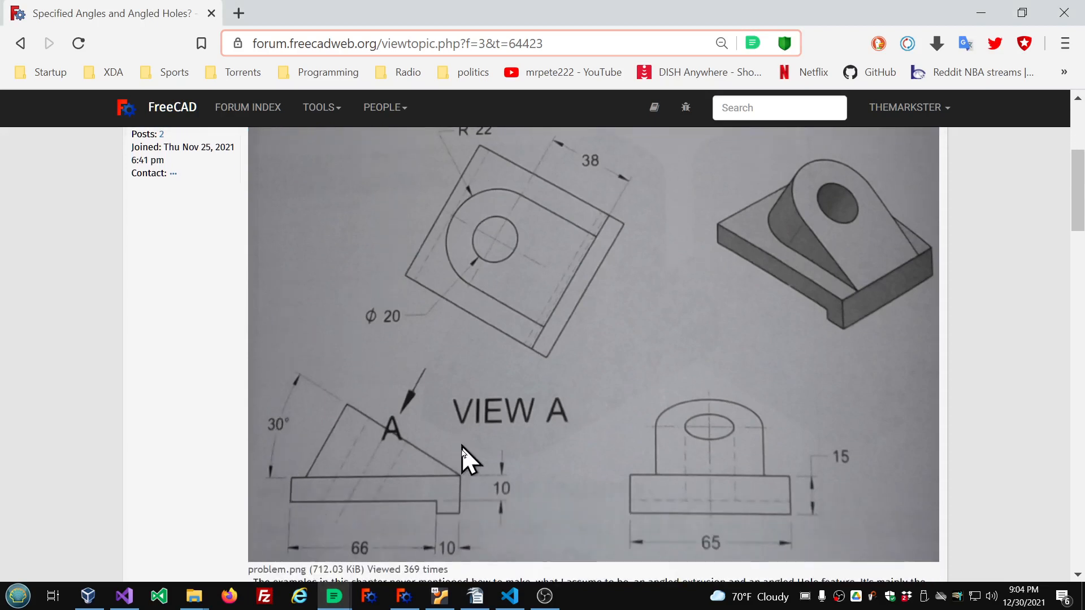
click(407, 605)
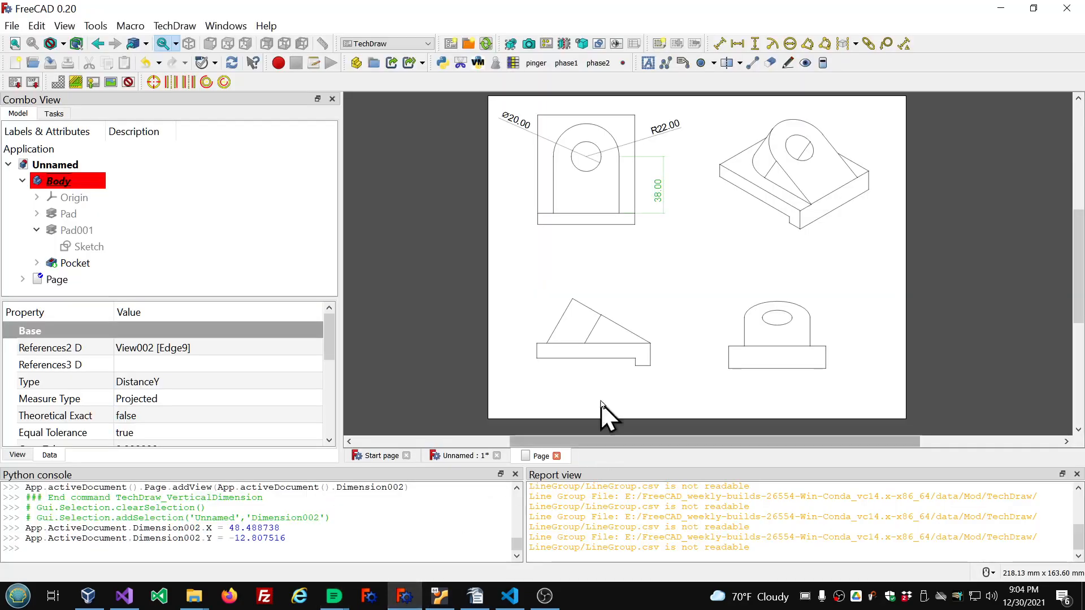
click(622, 330)
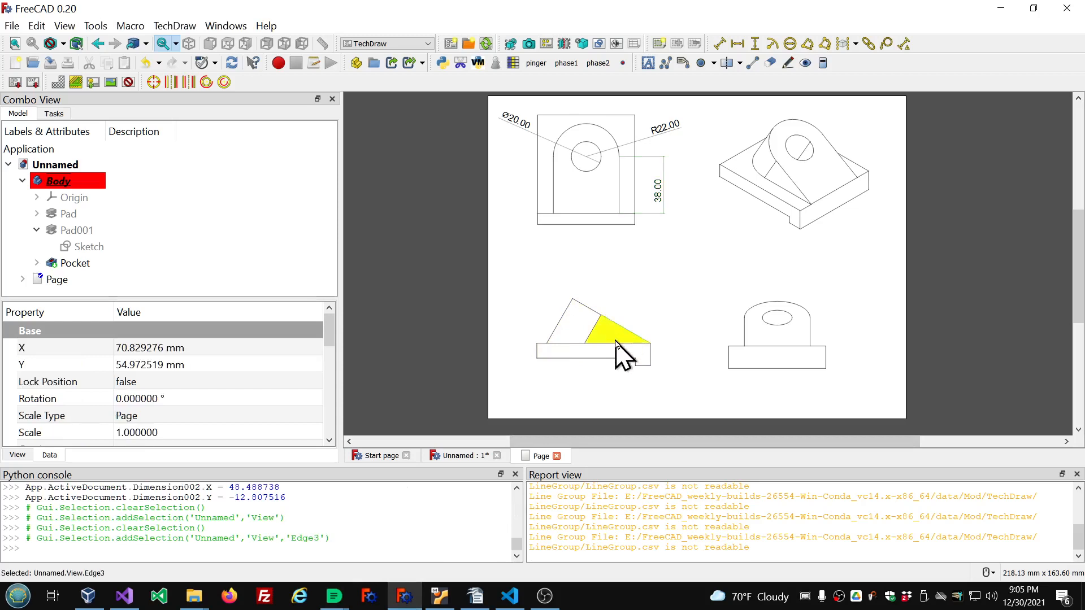
ctrl+click(616, 343)
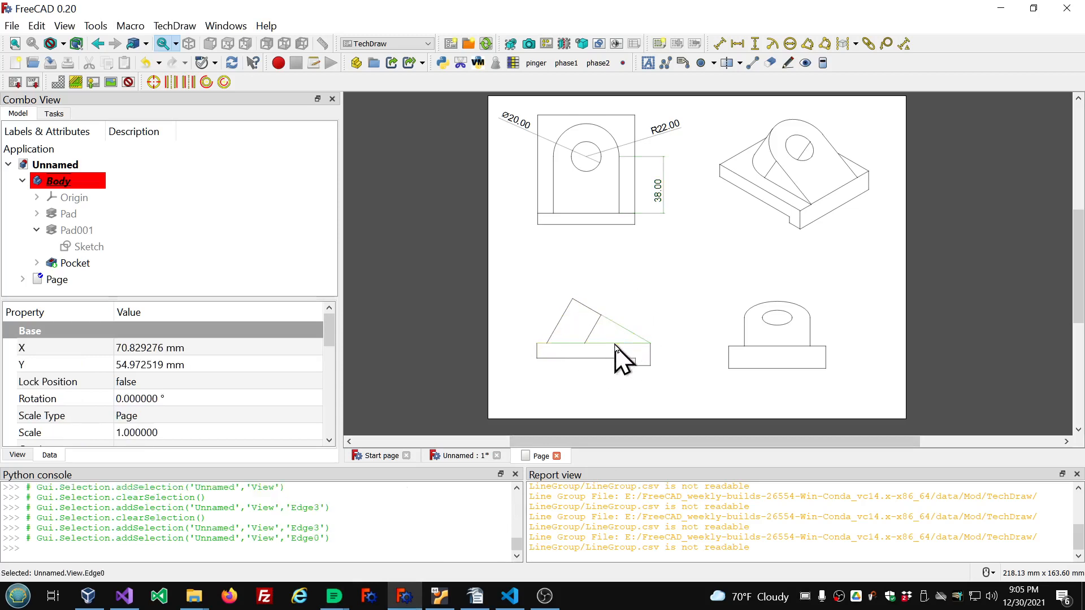
click(808, 45)
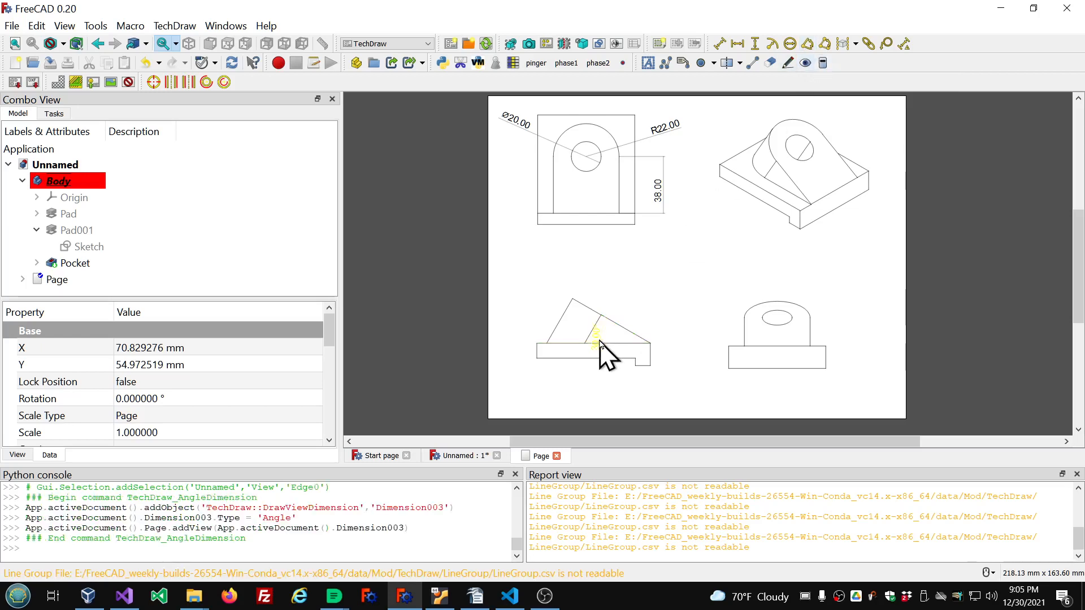
drag(599, 346, 528, 328)
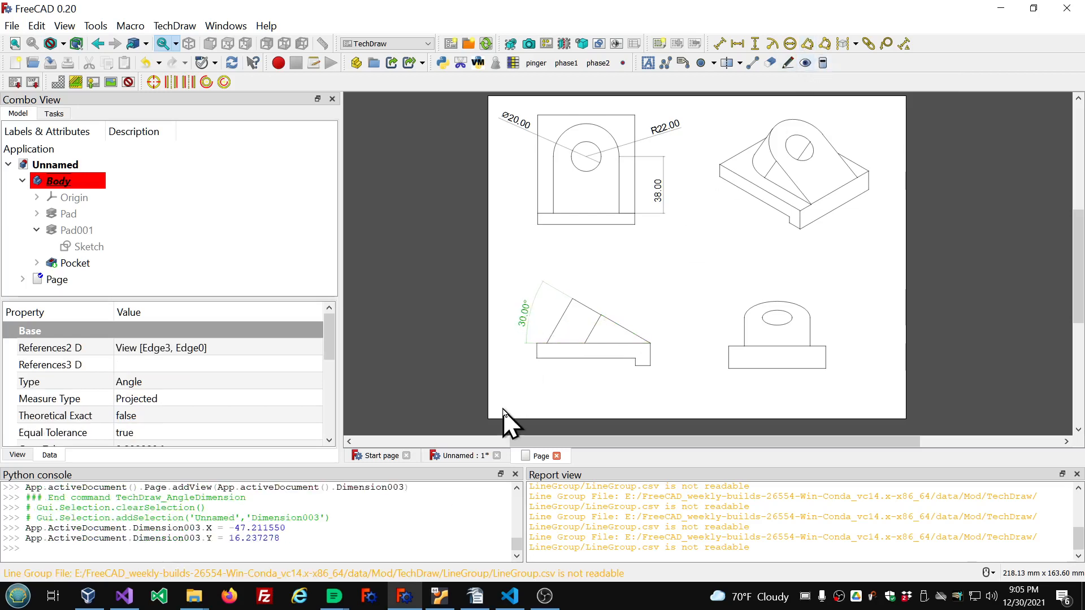
- Add a horizontal dimension to the base's long underside edge in the side view and place it below the view
click(584, 367)
click(581, 353)
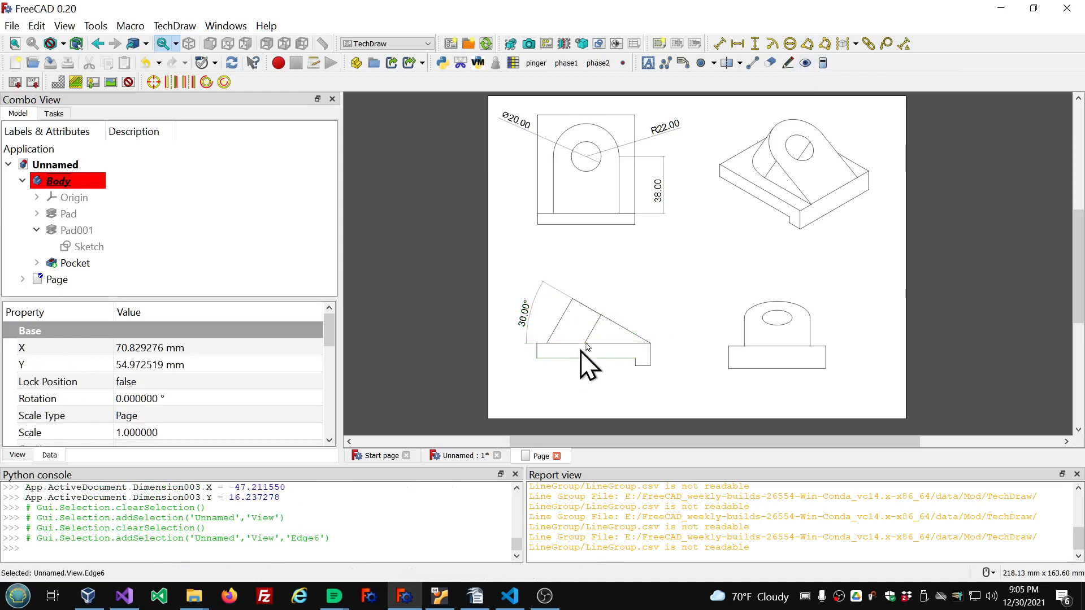
click(738, 44)
click(581, 381)
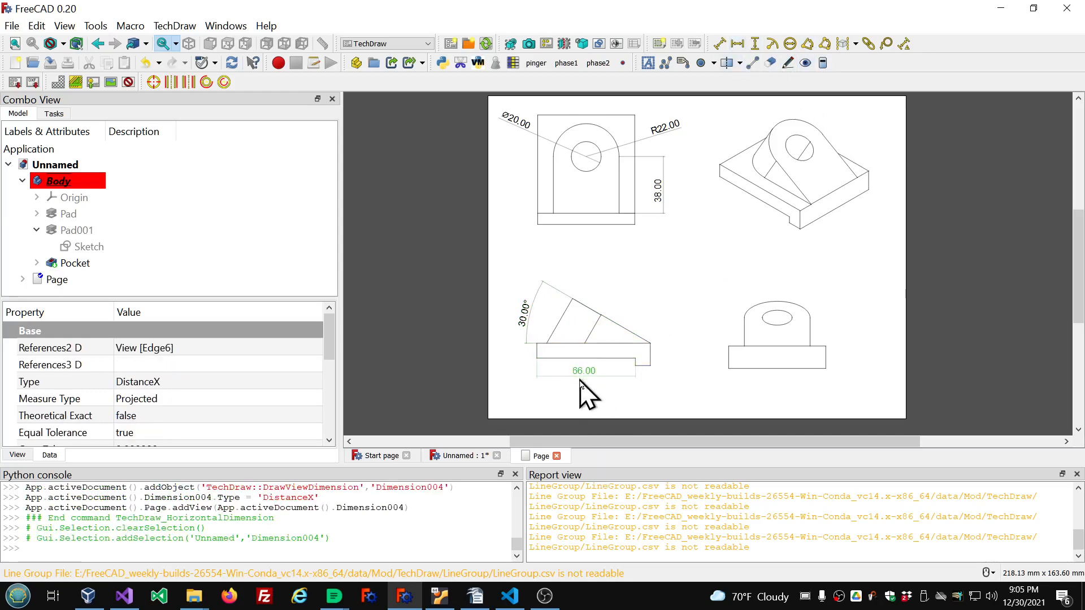
click(578, 389)
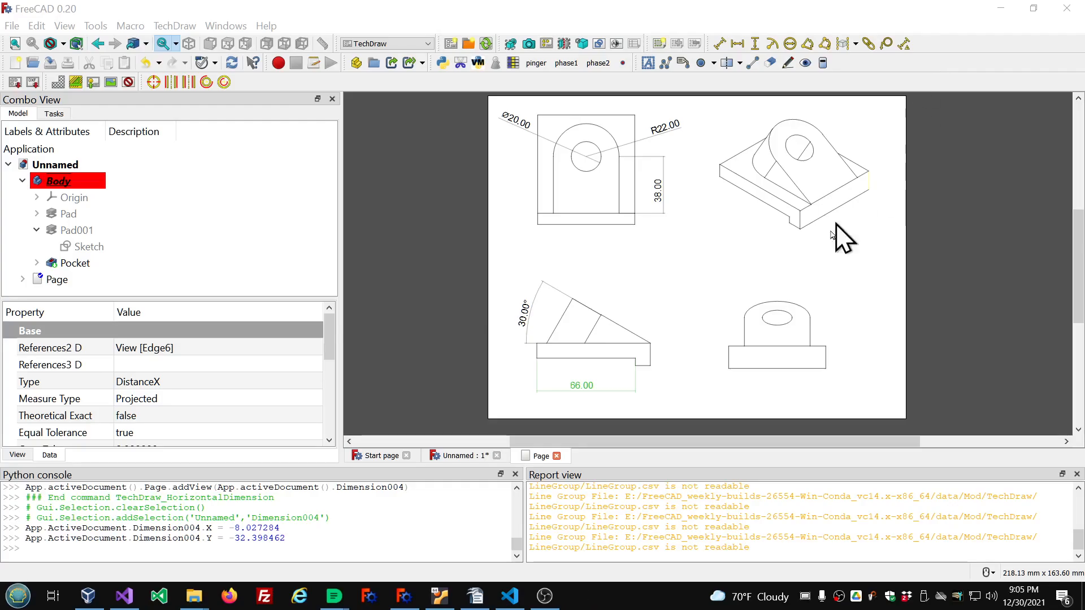
- Add a horizontal dimension to the lip's bottom edge in the side view, aligned with the neighbouring underside dimension
click(646, 365)
click(738, 43)
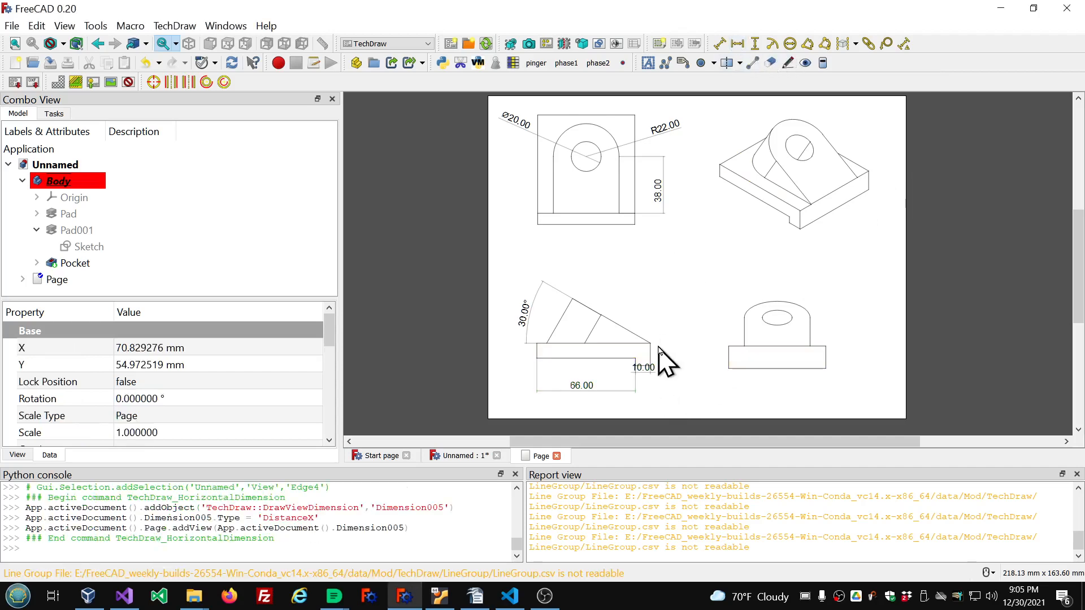
drag(647, 367, 652, 384)
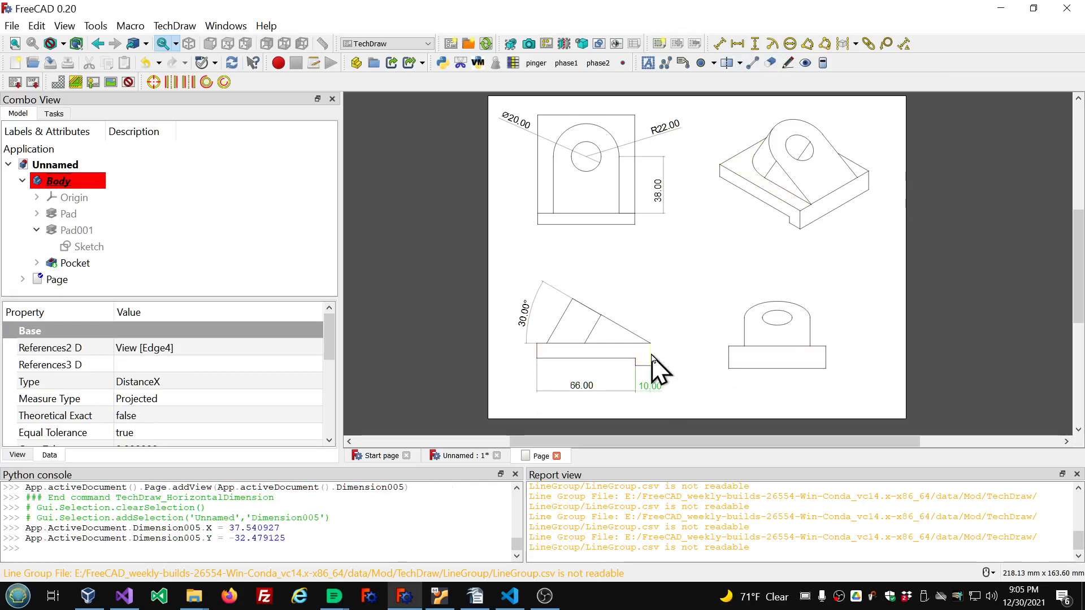
- Add a vertical dimension to the base's right edge in the front view and place it just right of the view
click(826, 359)
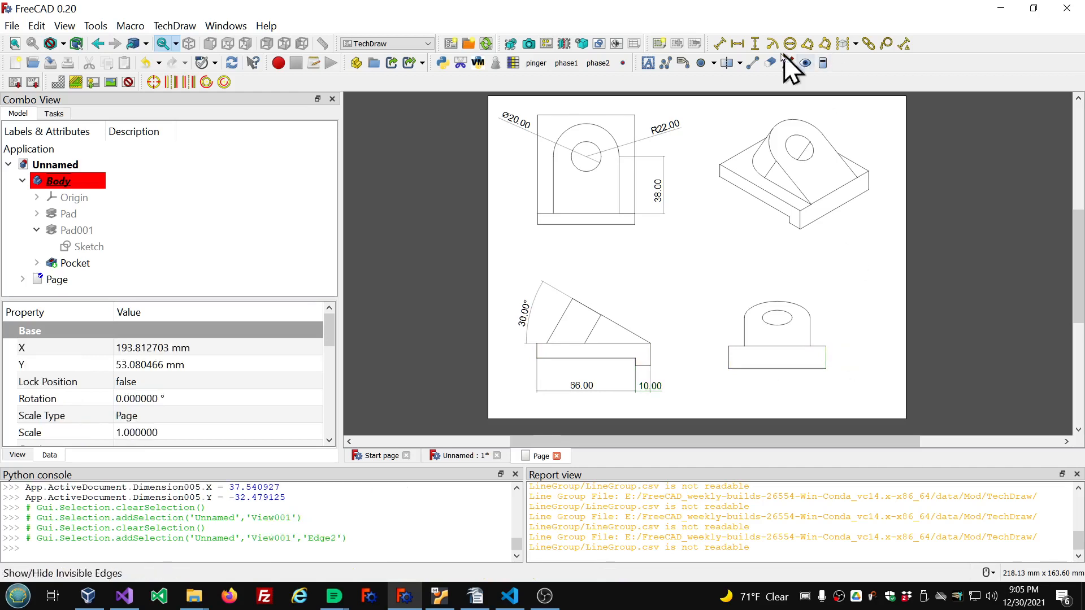
click(760, 48)
drag(828, 360, 846, 357)
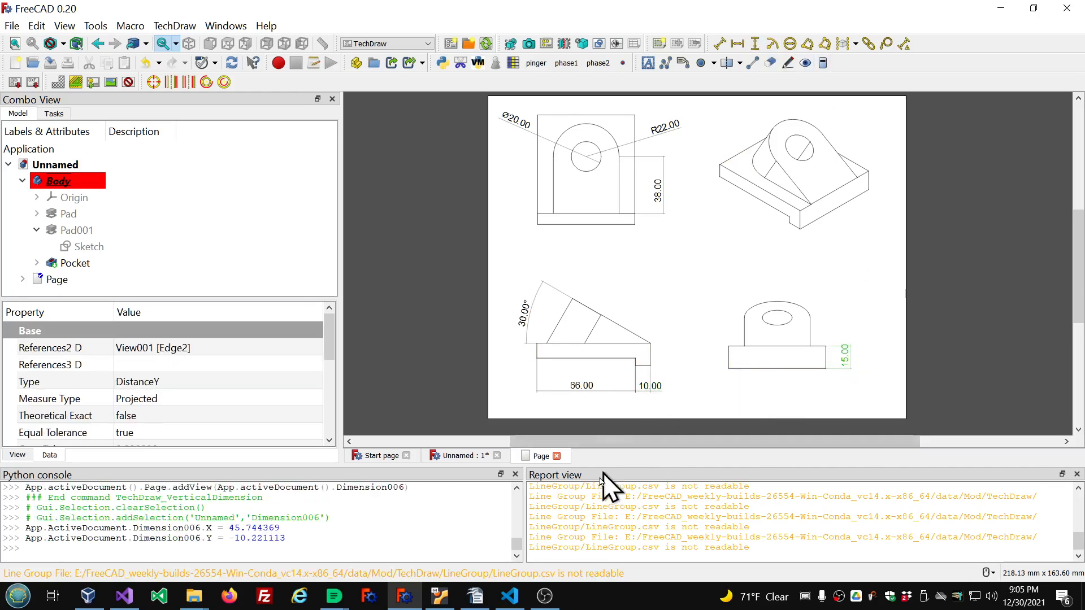
- Check the reference drawing in the browser, return to FreeCAD and dimension the base's bottom width in the front view, placed below it
click(405, 596)
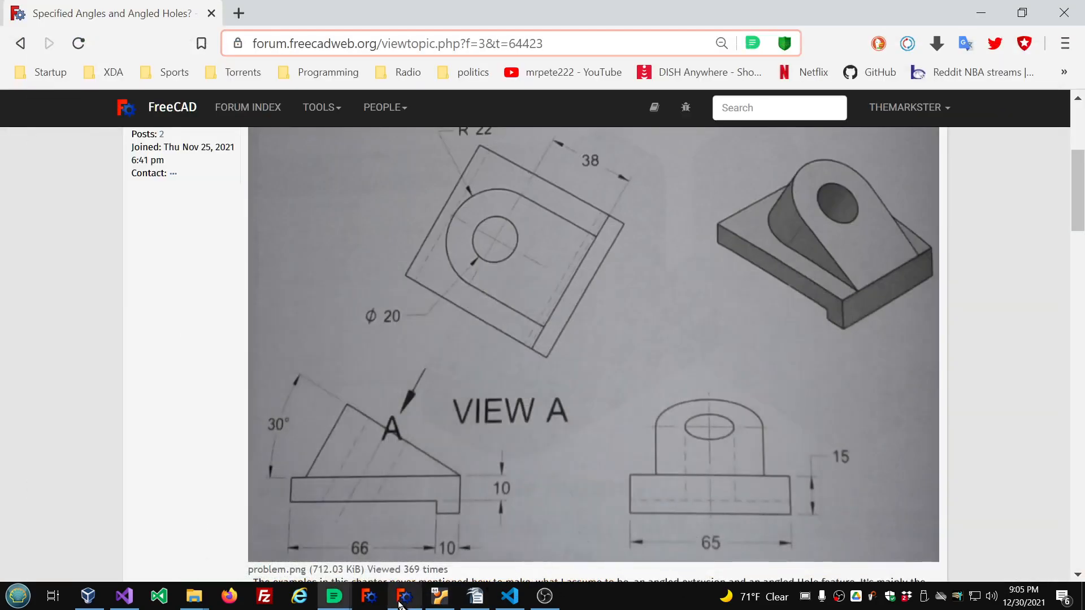
click(399, 603)
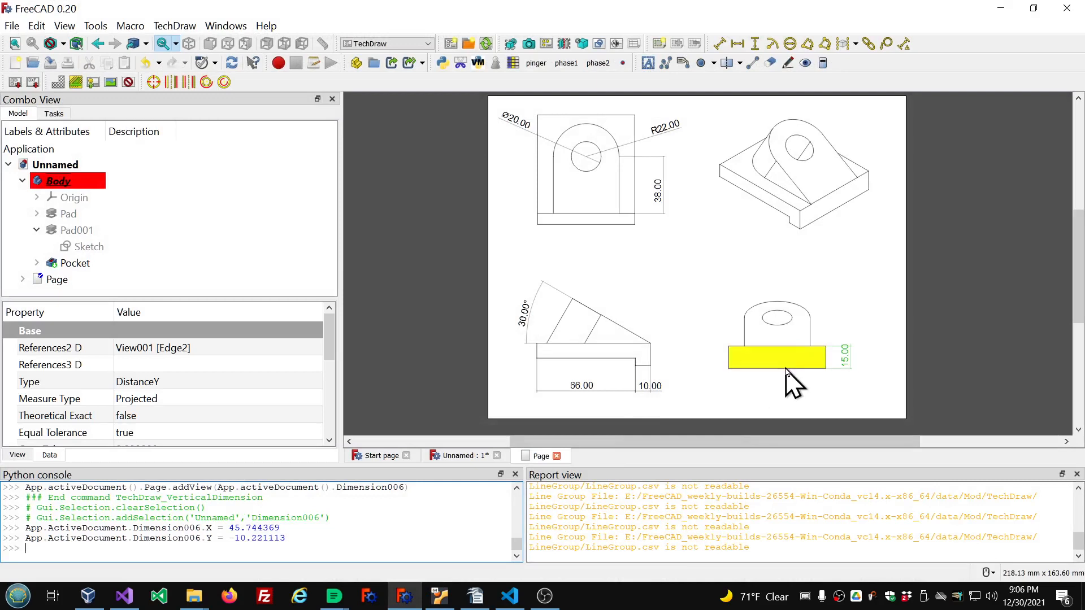
click(785, 369)
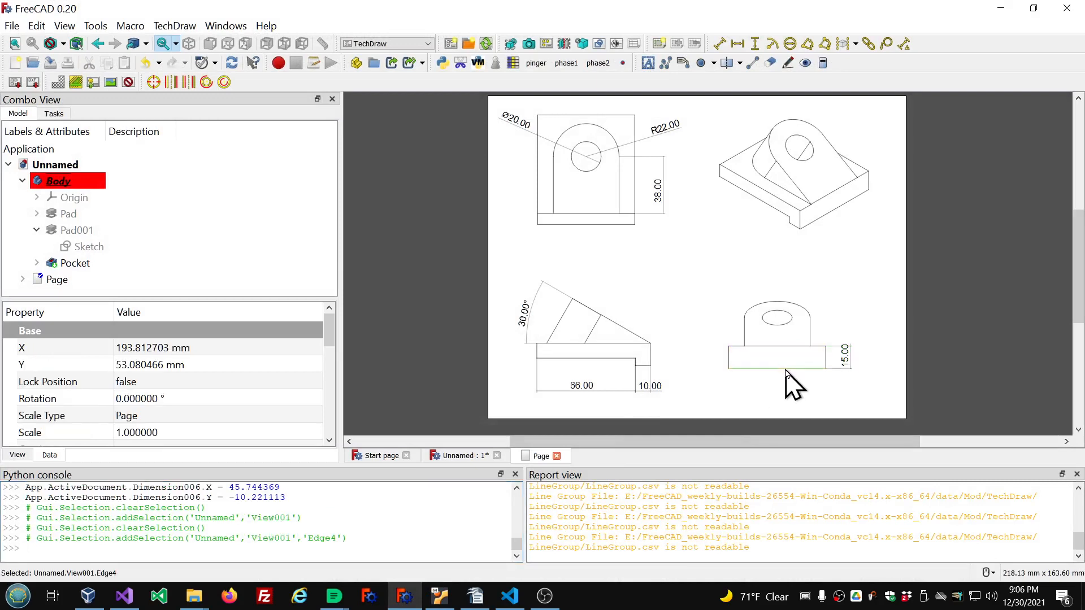
click(738, 44)
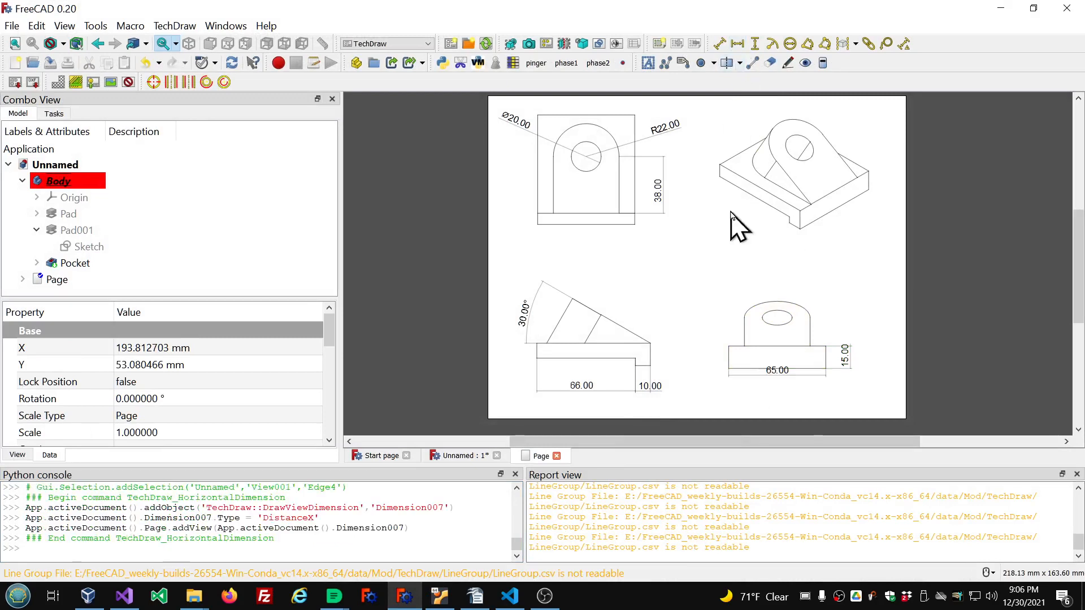
drag(779, 375, 784, 389)
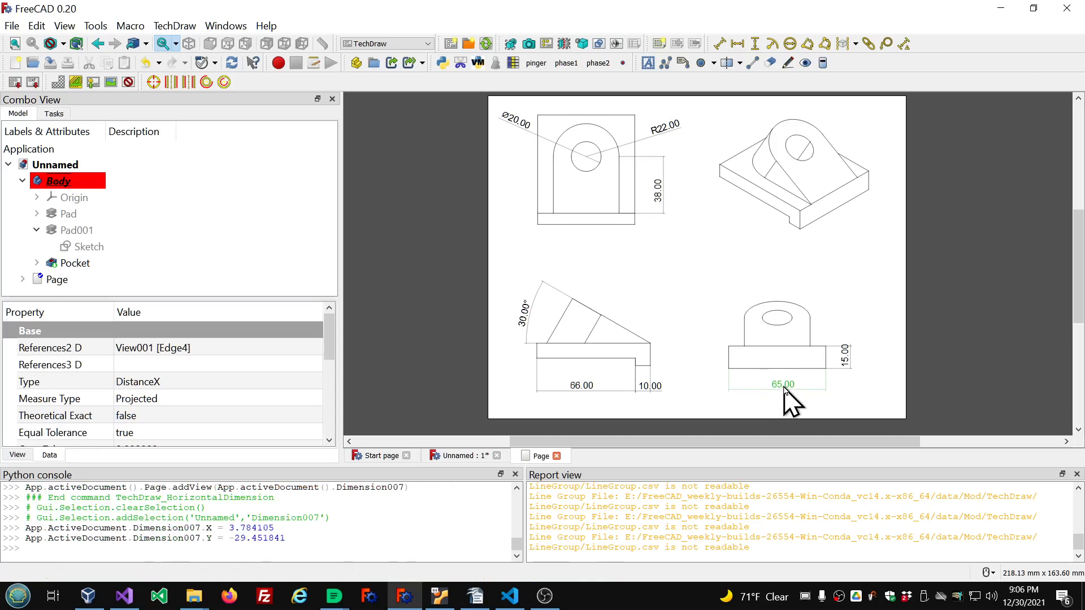